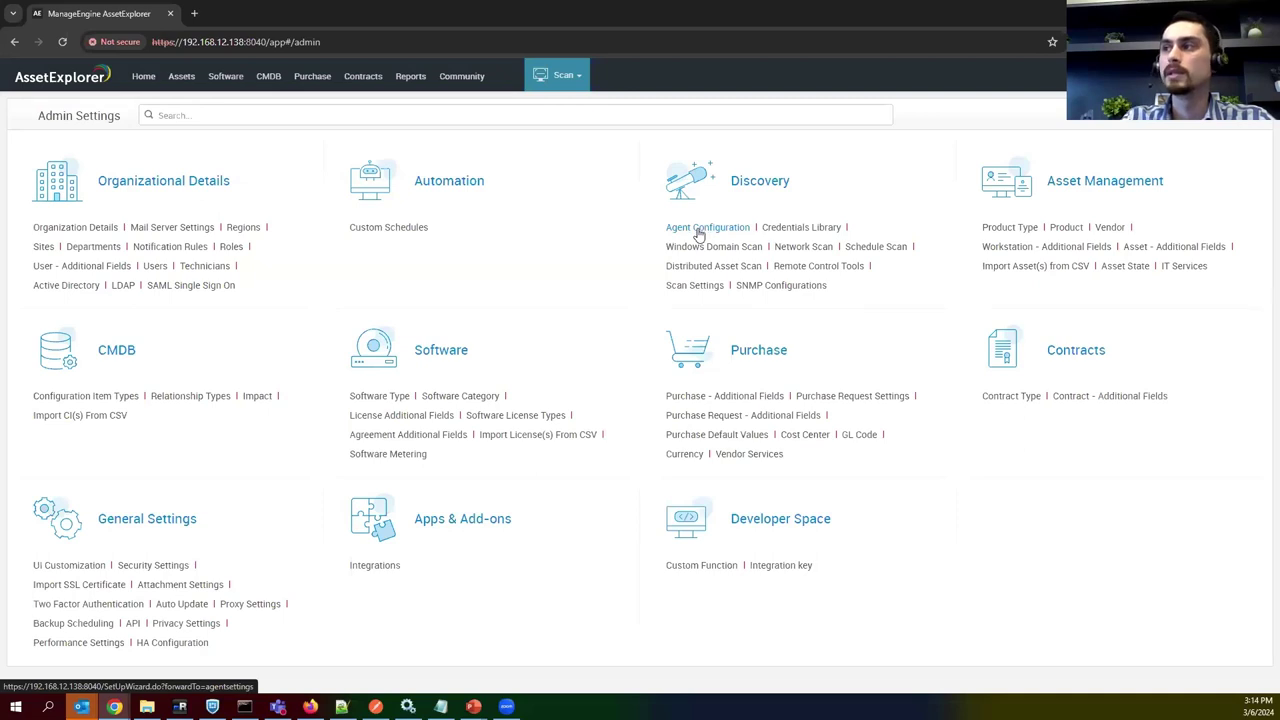
# Add a new SNMP V1/V2 credential in the Credentials Library and review its Read Community and port 161 fields.
pyautogui.click(778, 230)
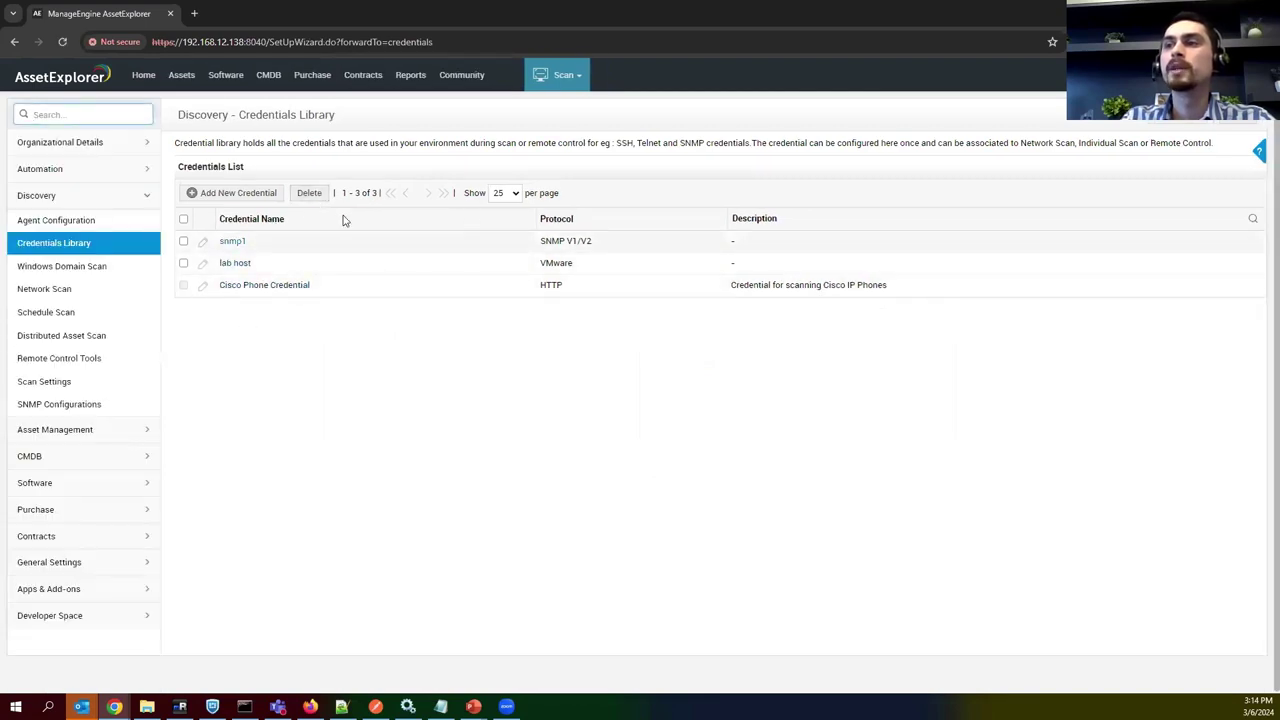
pyautogui.click(238, 192)
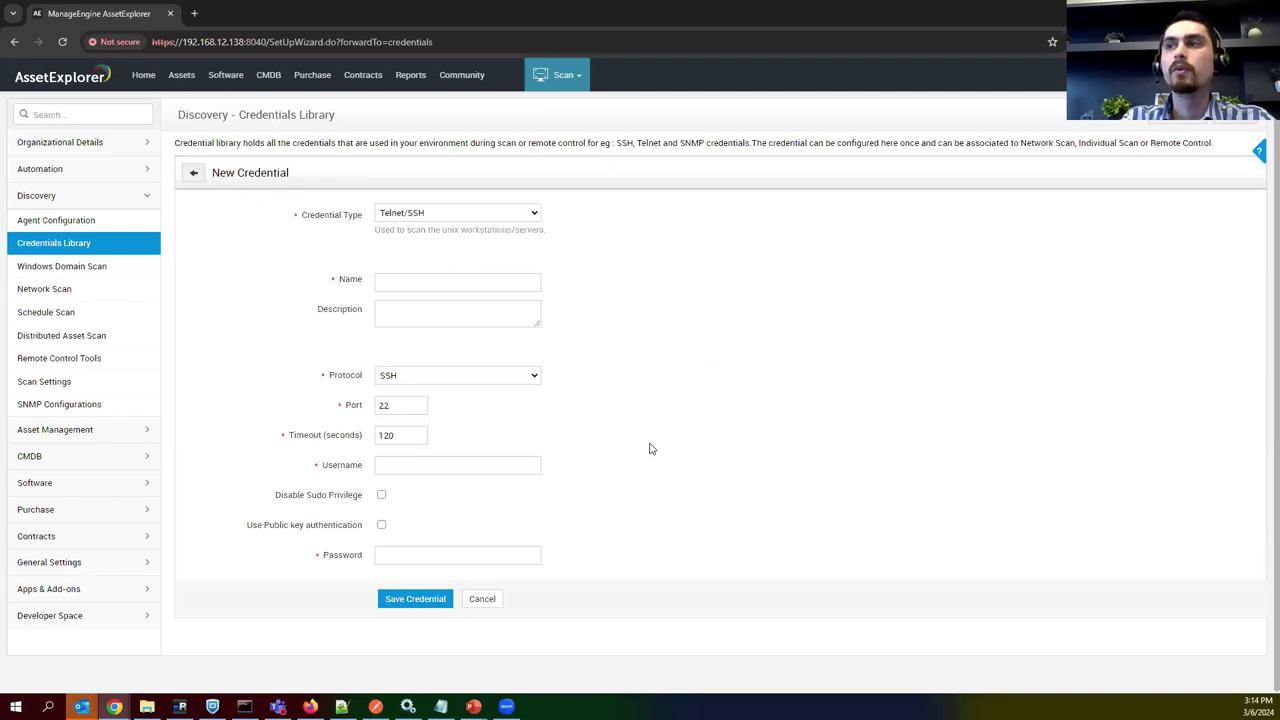
pyautogui.click(482, 216)
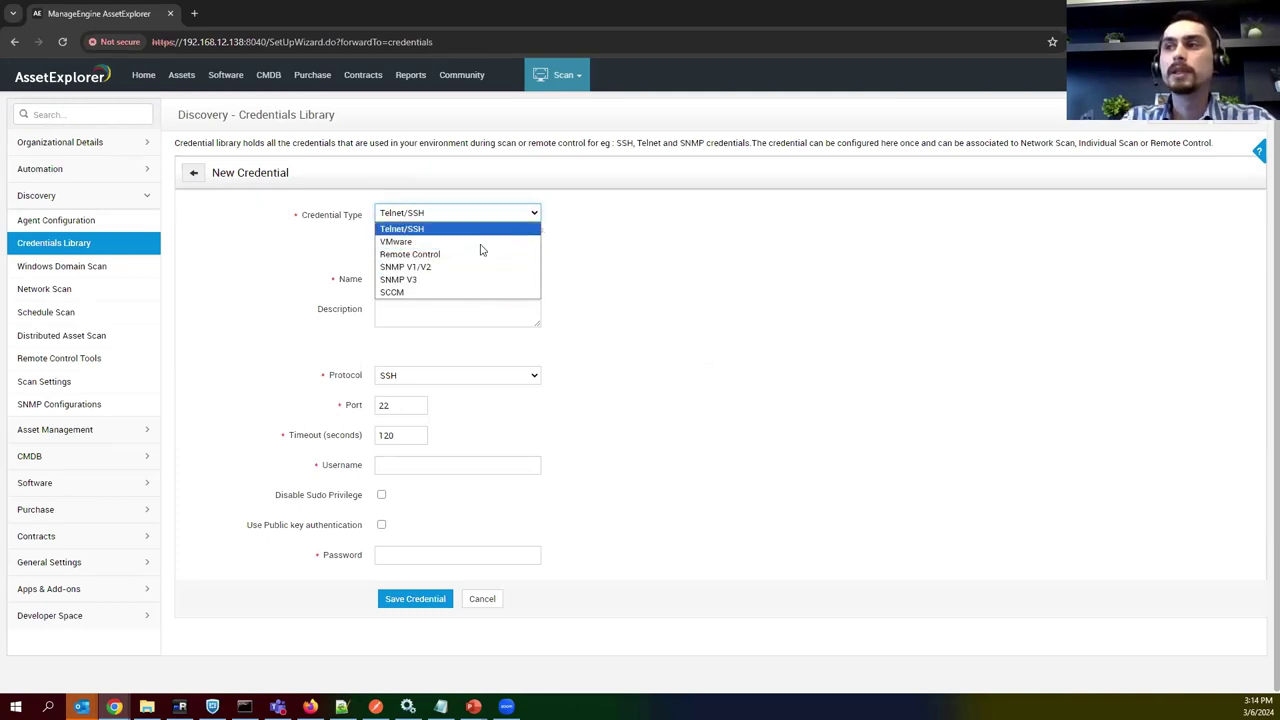
pyautogui.click(436, 268)
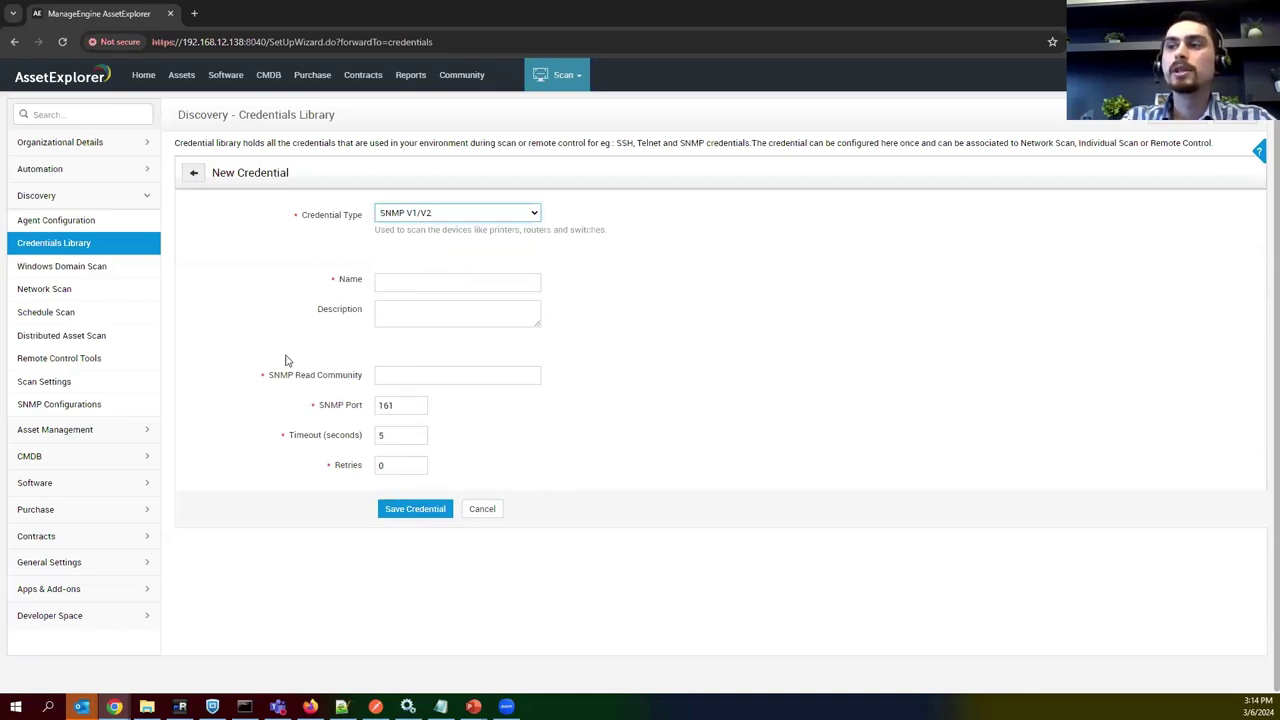
pyautogui.moveTo(295, 376); pyautogui.dragTo(345, 376)
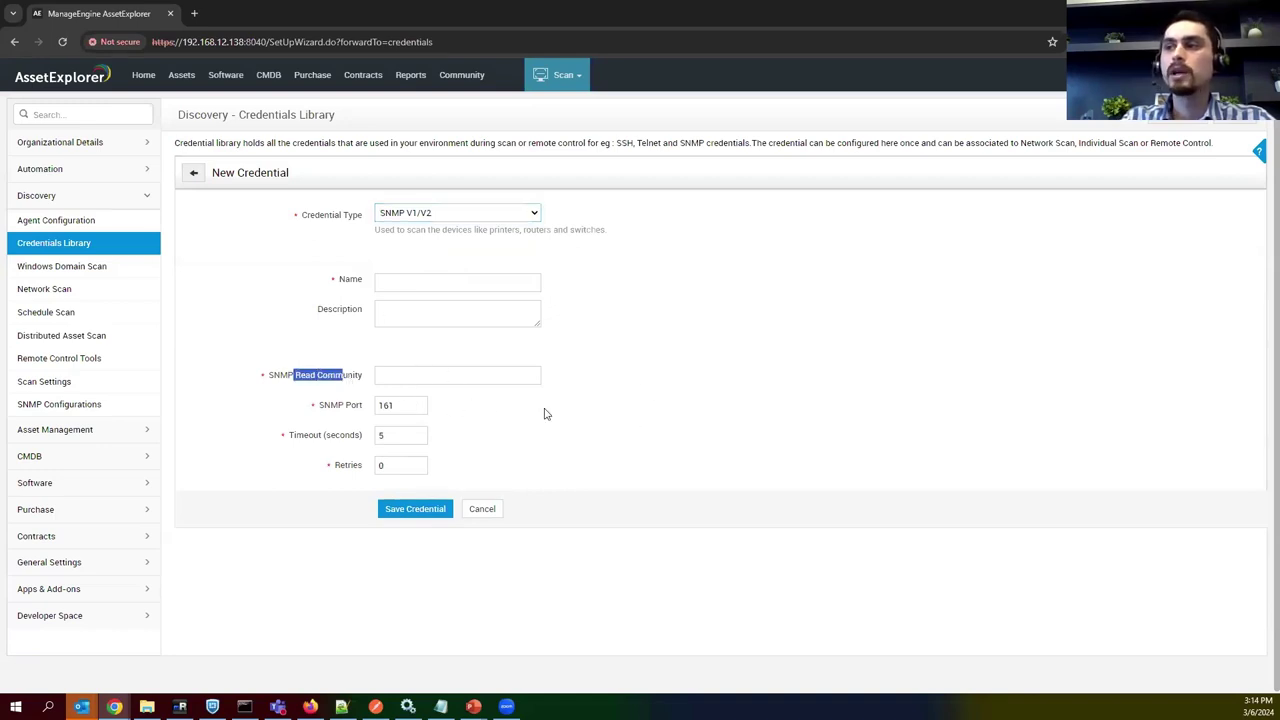
pyautogui.doubleClick(395, 407)
pyautogui.click(518, 428)
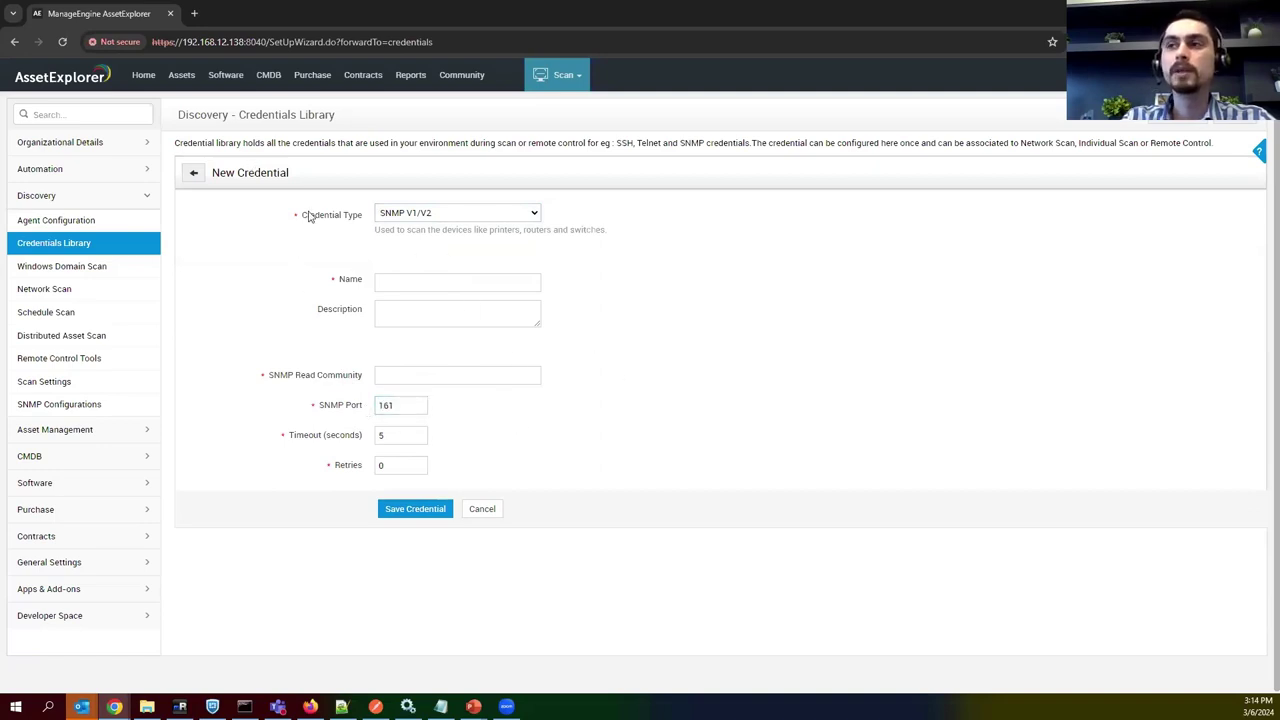
# Review the 192.168.100.1 network range's IP range settings in Network Scan, then cancel without changes.
pyautogui.click(44, 290)
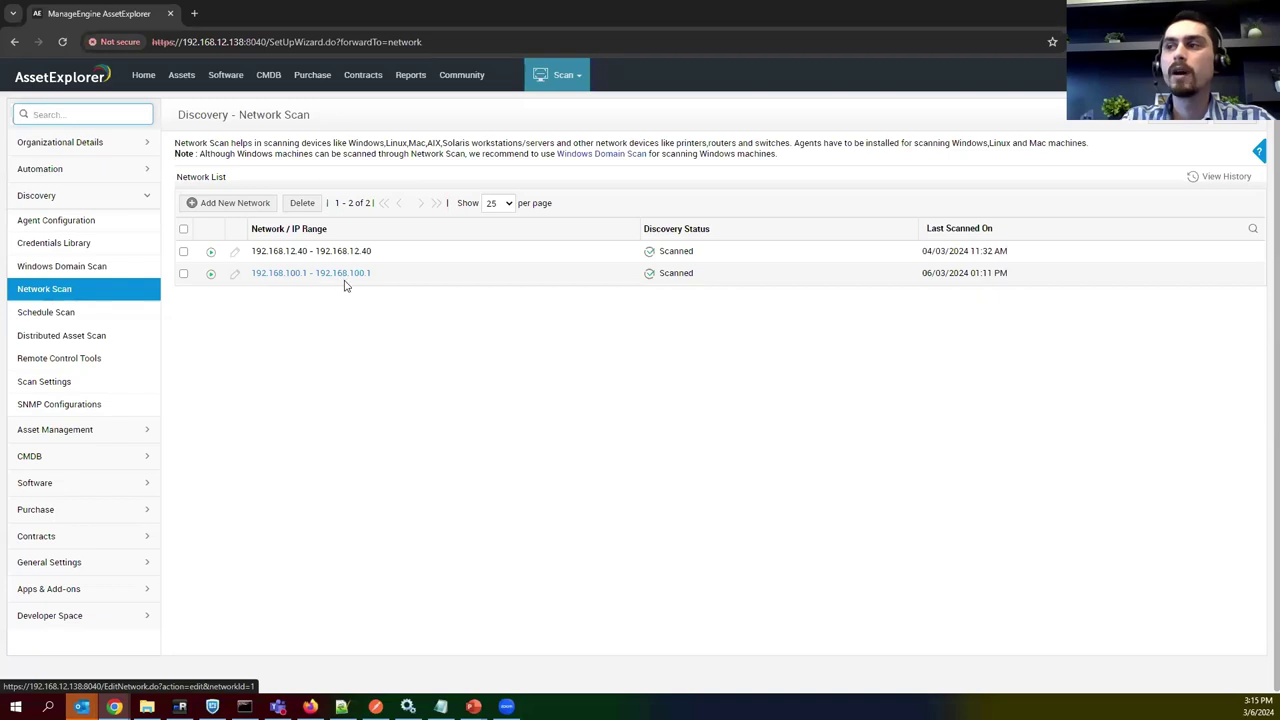
pyautogui.click(287, 275)
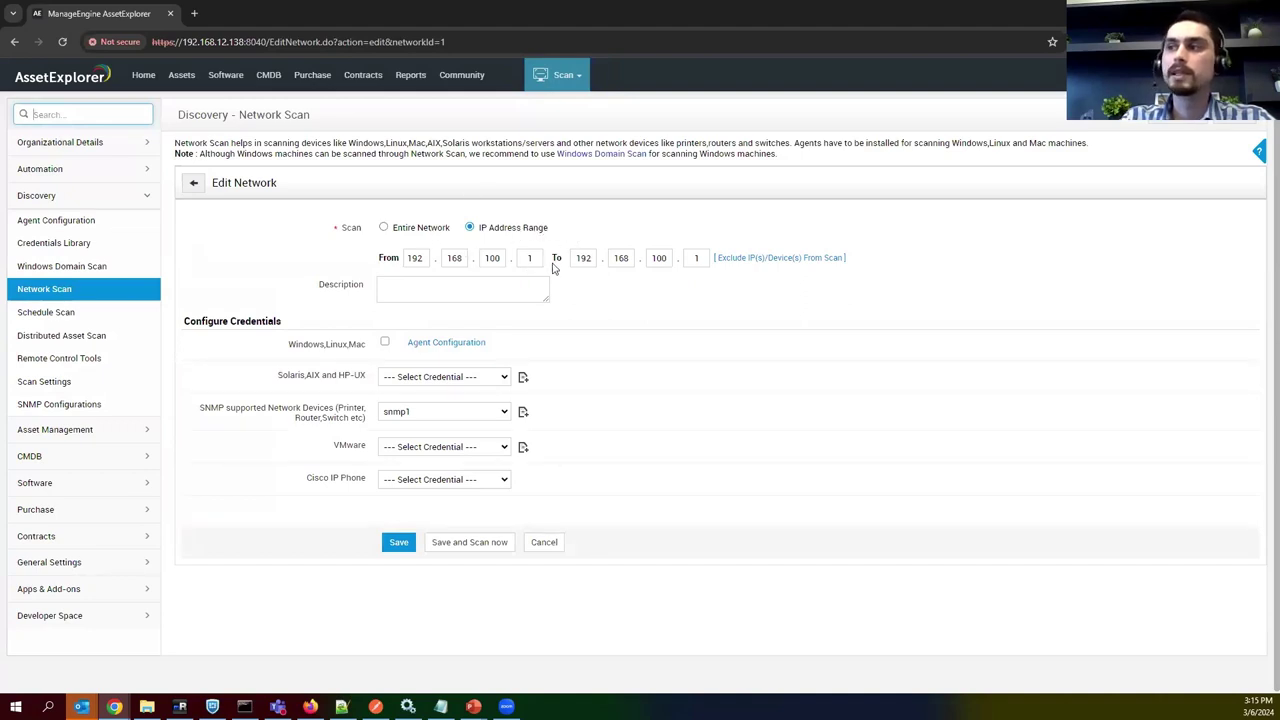
pyautogui.doubleClick(698, 259)
pyautogui.click(655, 307)
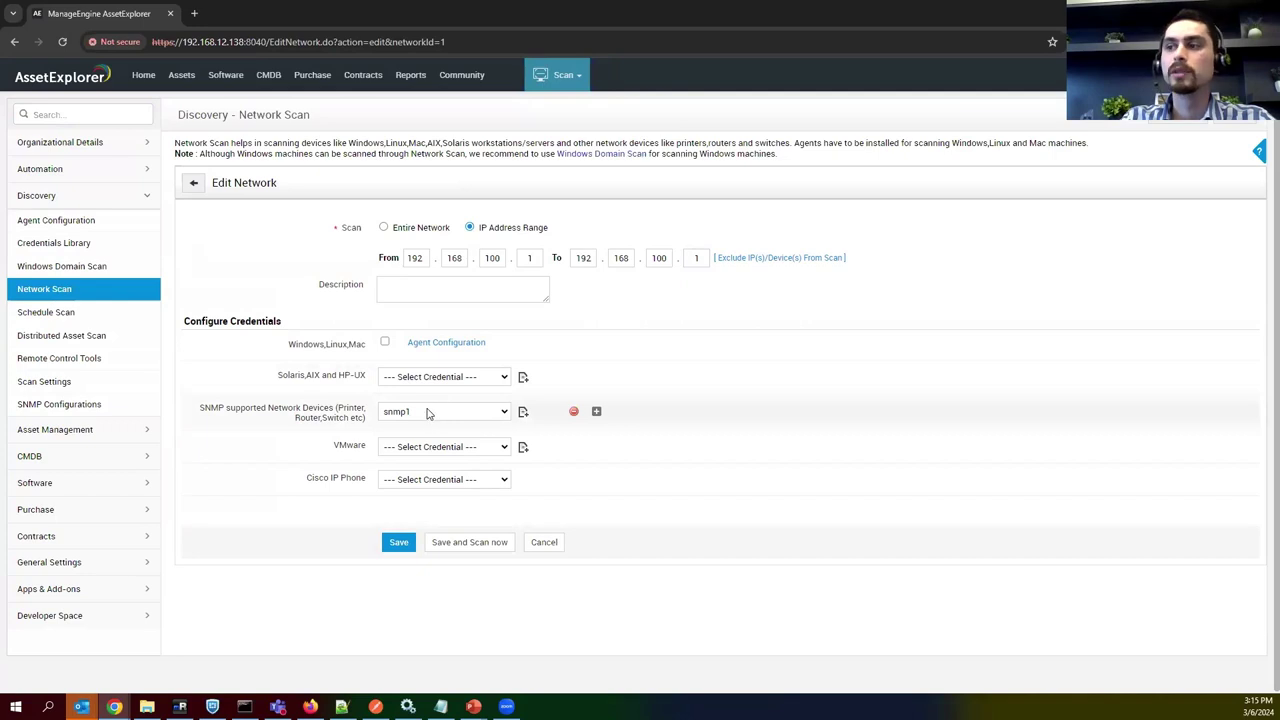
pyautogui.click(550, 542)
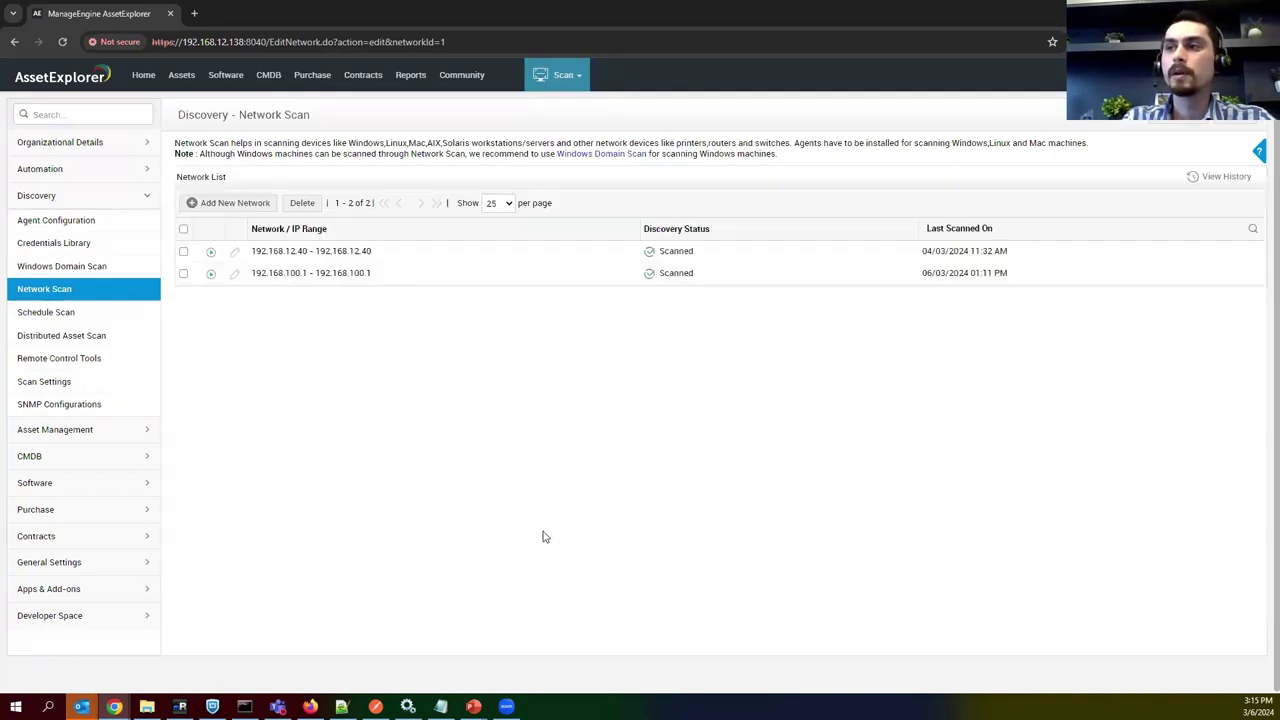
# Scan the 192.168.100.1 range and confirm the one successful device, 192.168.100.1.
pyautogui.click(210, 273)
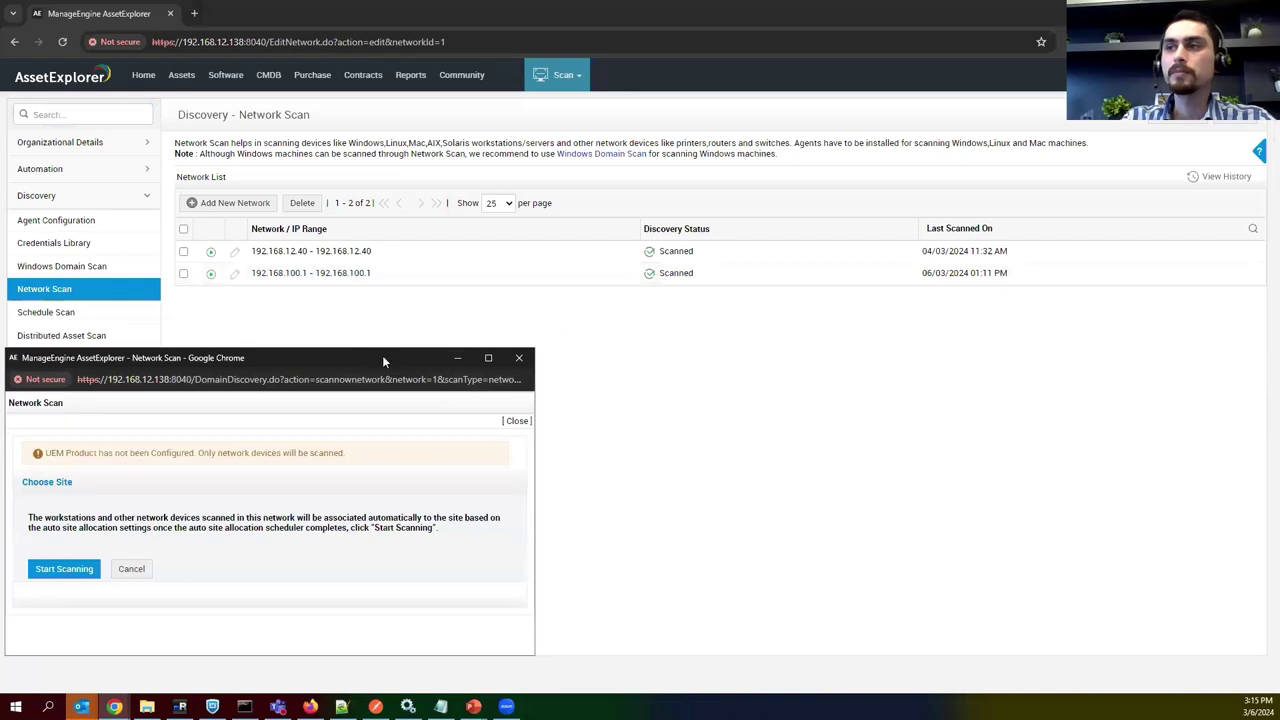
pyautogui.moveTo(308, 359); pyautogui.dragTo(528, 247)
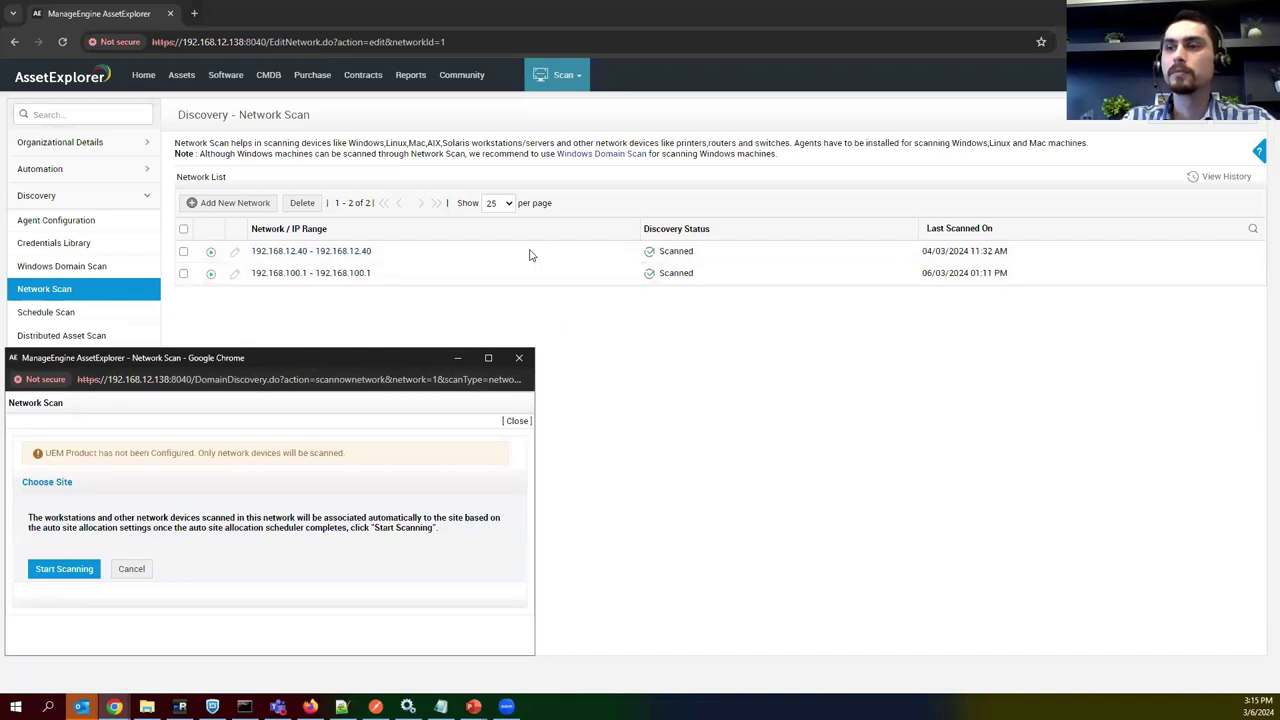
pyautogui.click(307, 455)
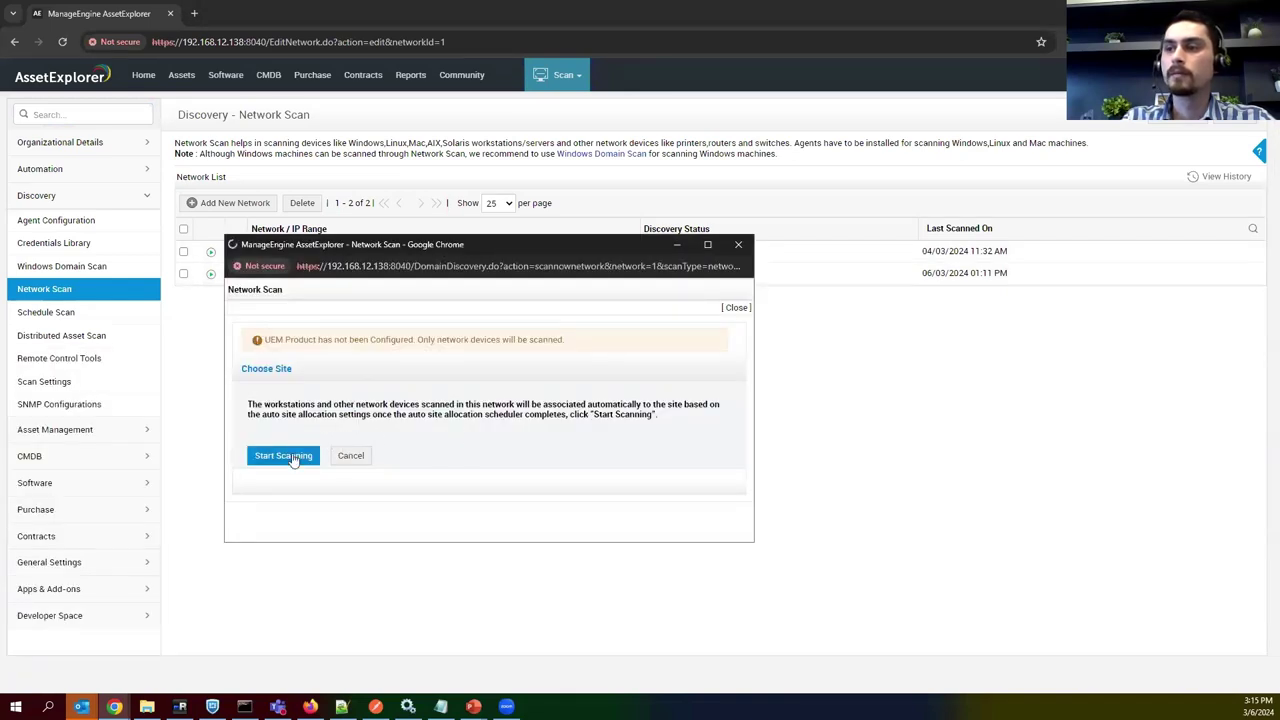
pyautogui.scroll(-2, 327, 423)
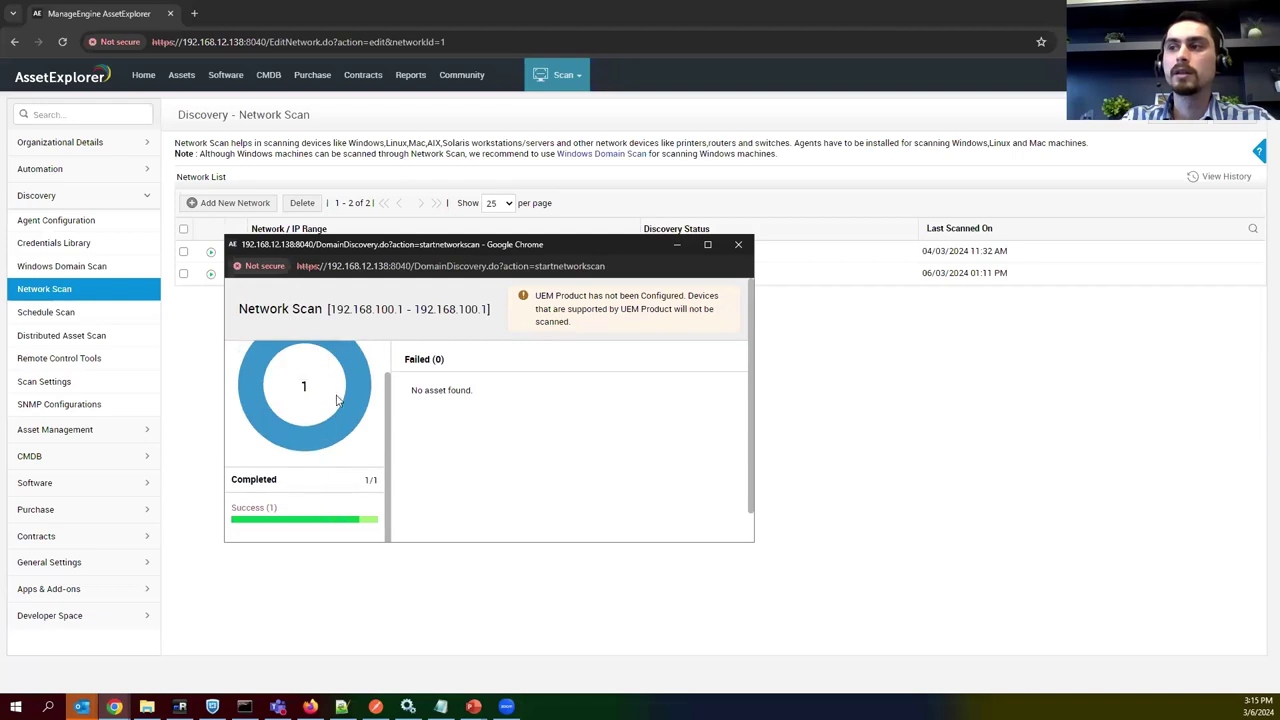
pyautogui.click(303, 510)
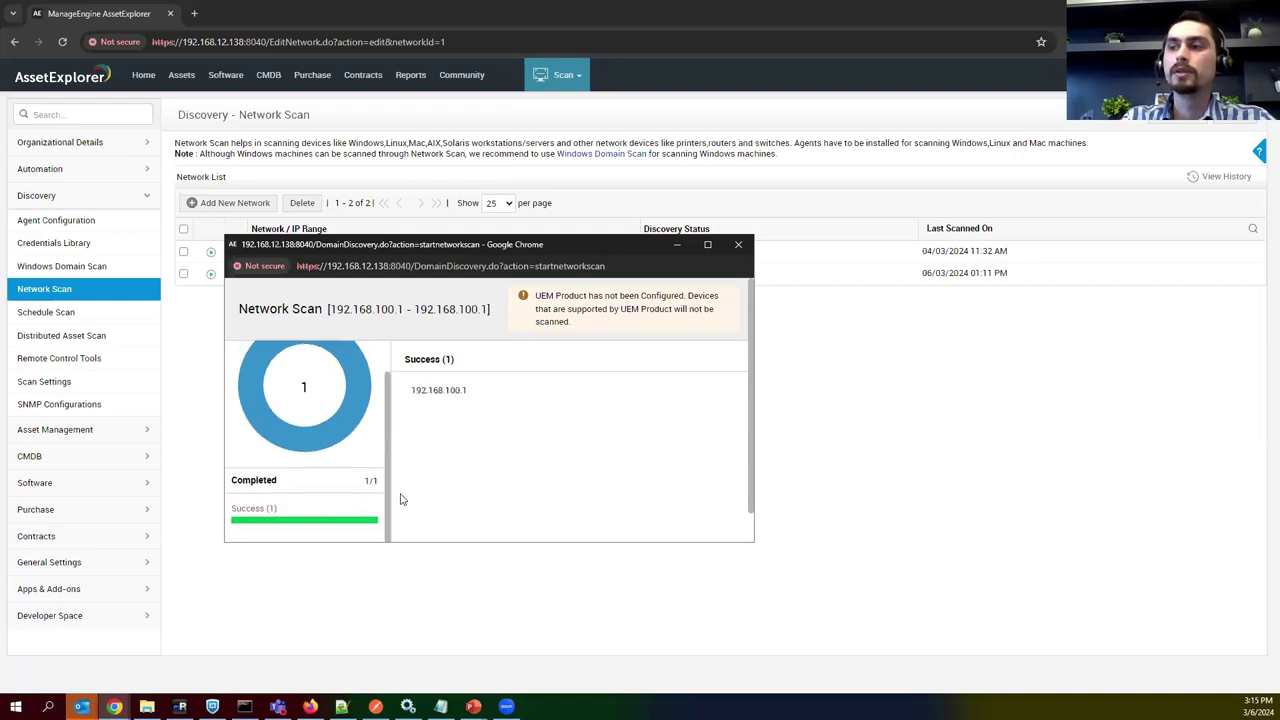
pyautogui.doubleClick(443, 393)
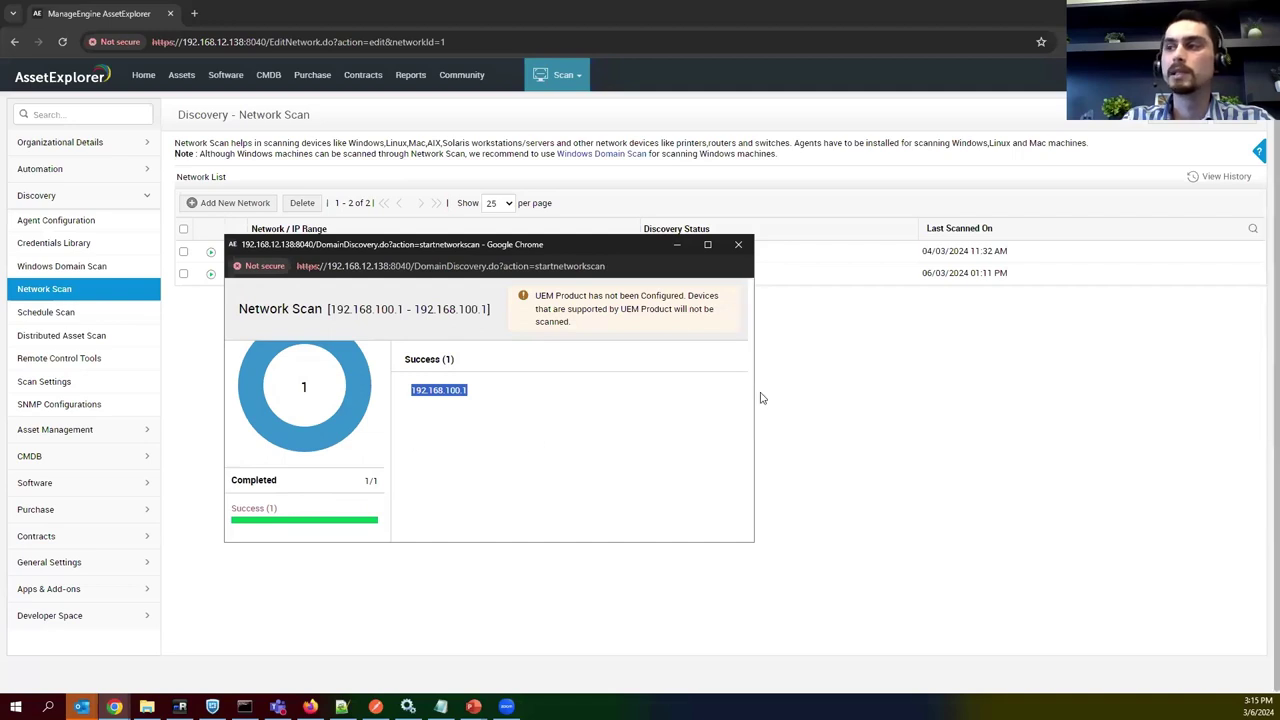
pyautogui.click(473, 388)
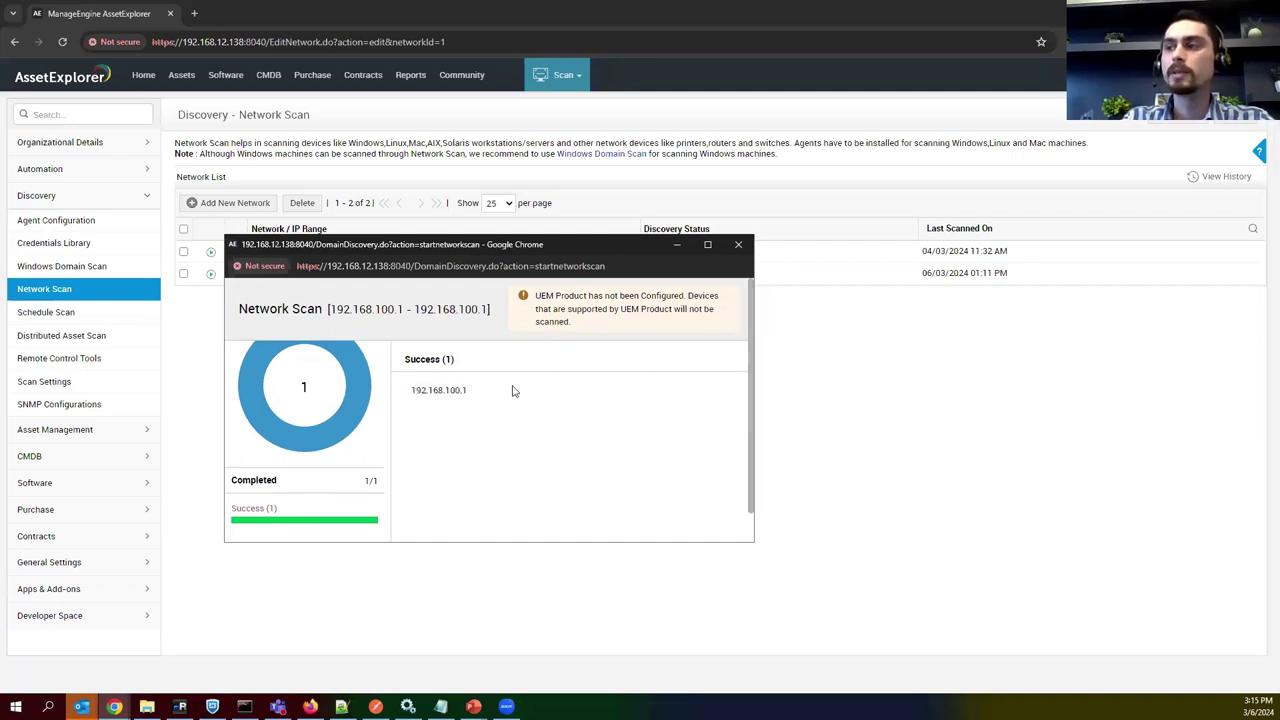
pyautogui.click(738, 244)
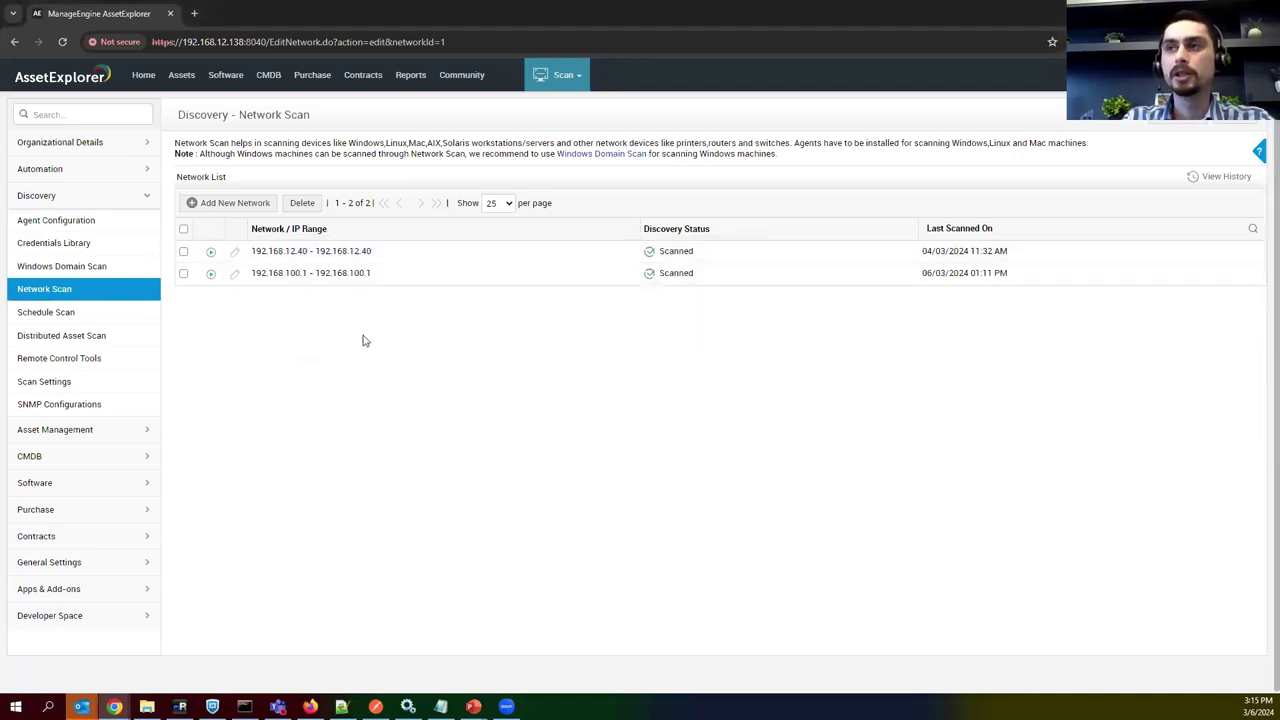
# Open asset 192.168.100.1 and check its last scanned time, Firewall product type and pfSense product.
pyautogui.click(186, 78)
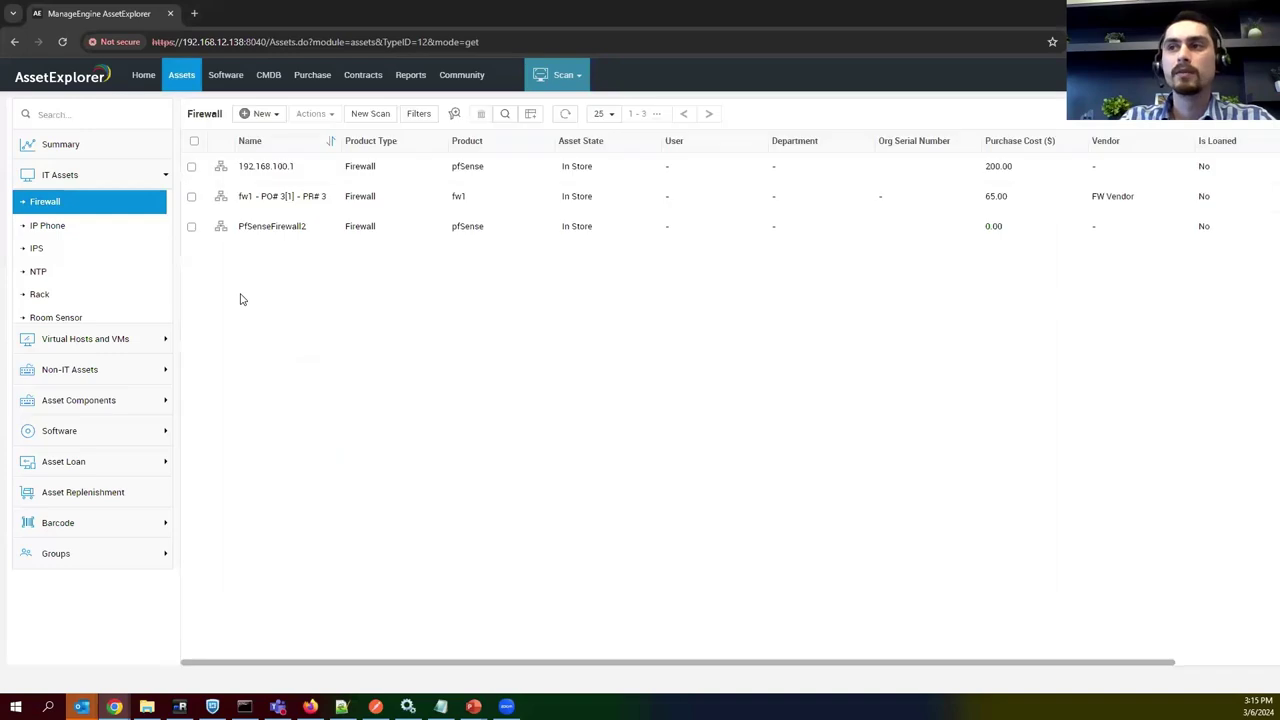
pyautogui.click(285, 170)
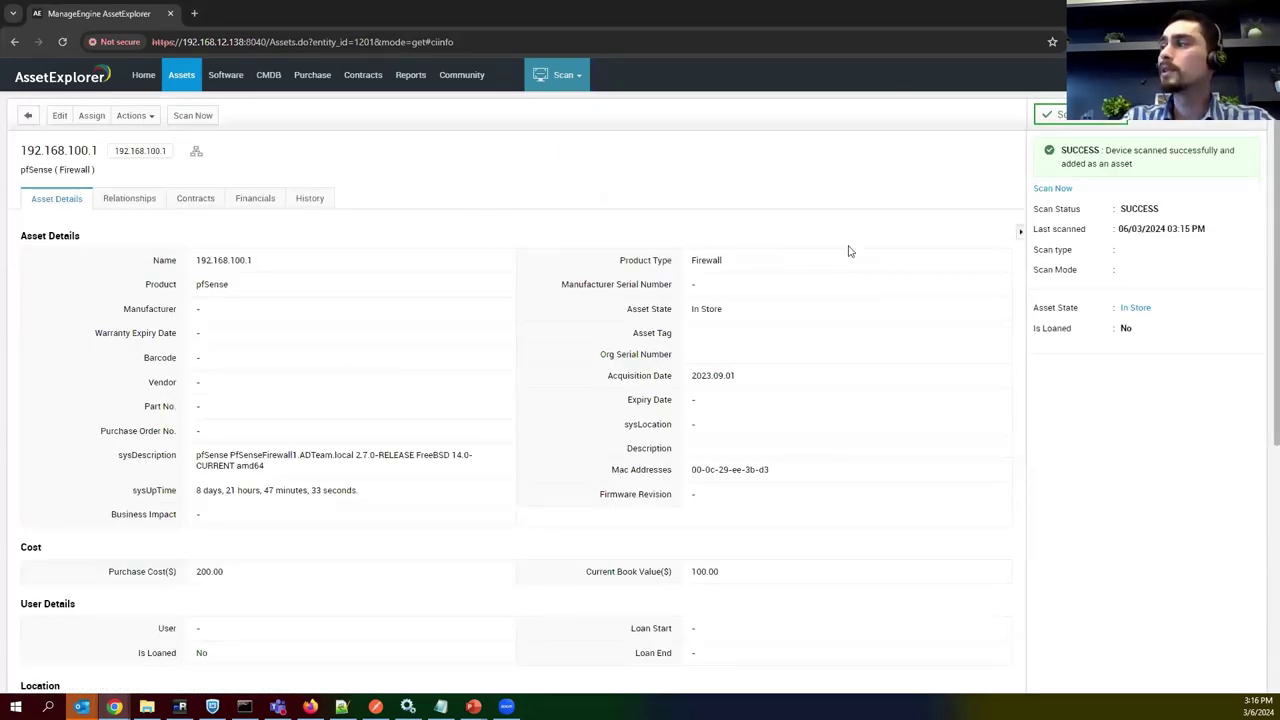
pyautogui.moveTo(1119, 232); pyautogui.dragTo(1219, 239)
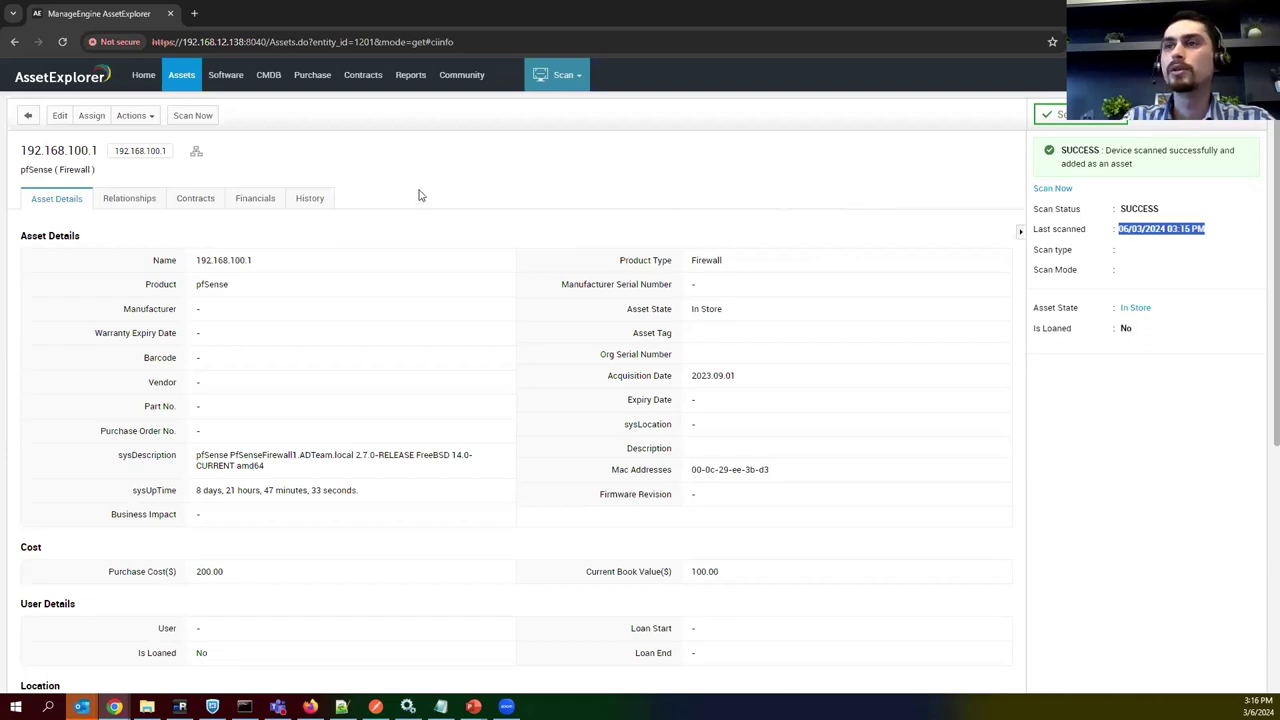
pyautogui.scroll(-1, 211, 285)
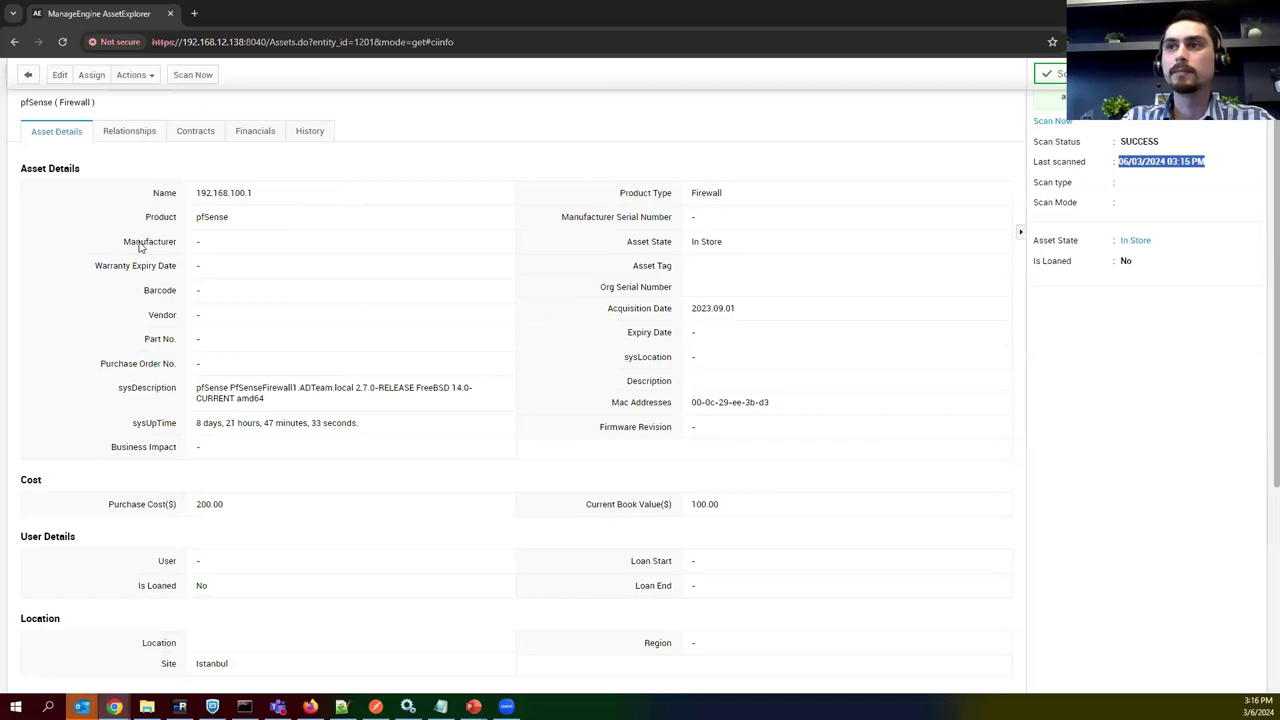
pyautogui.scroll(1, 130, 238)
pyautogui.moveTo(93, 169); pyautogui.dragTo(56, 169)
pyautogui.click(183, 181)
pyautogui.moveTo(243, 291); pyautogui.dragTo(183, 290)
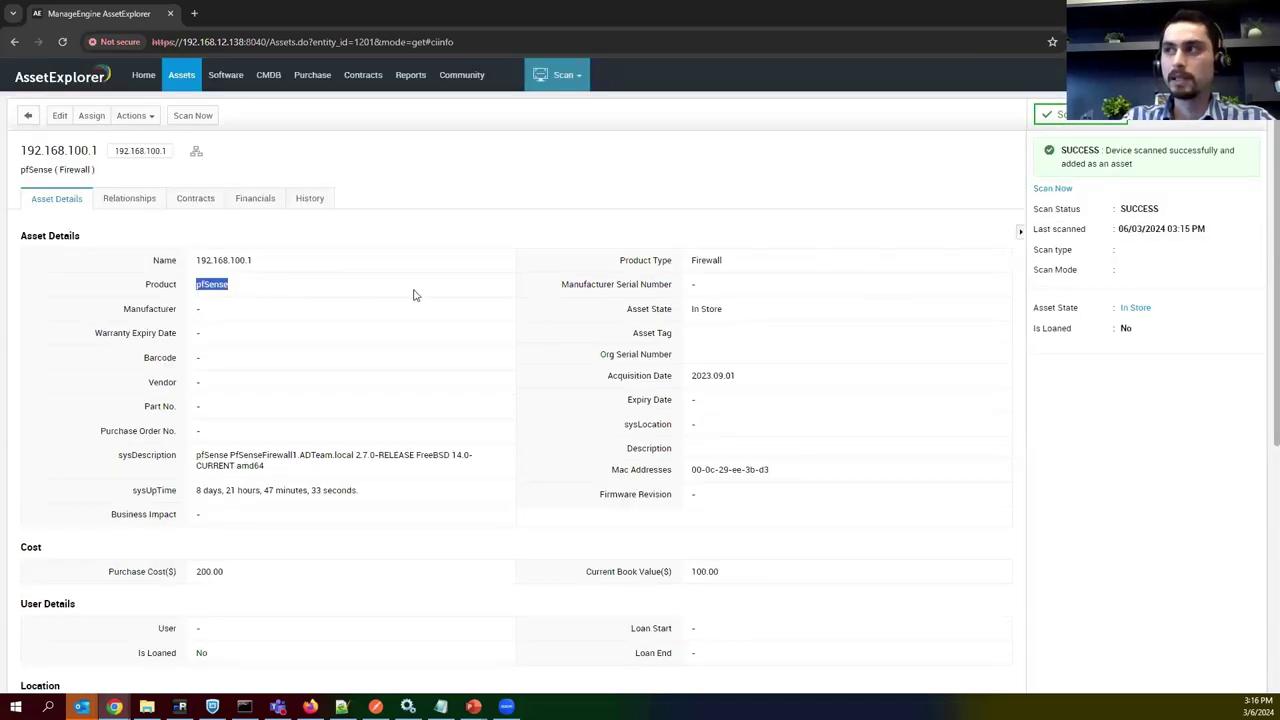
# Review the firewall's MAC addresses and Interfaces table, then return to the Firewall asset list.
pyautogui.scroll(-2, 535, 298)
pyautogui.moveTo(114, 322); pyautogui.dragTo(377, 363)
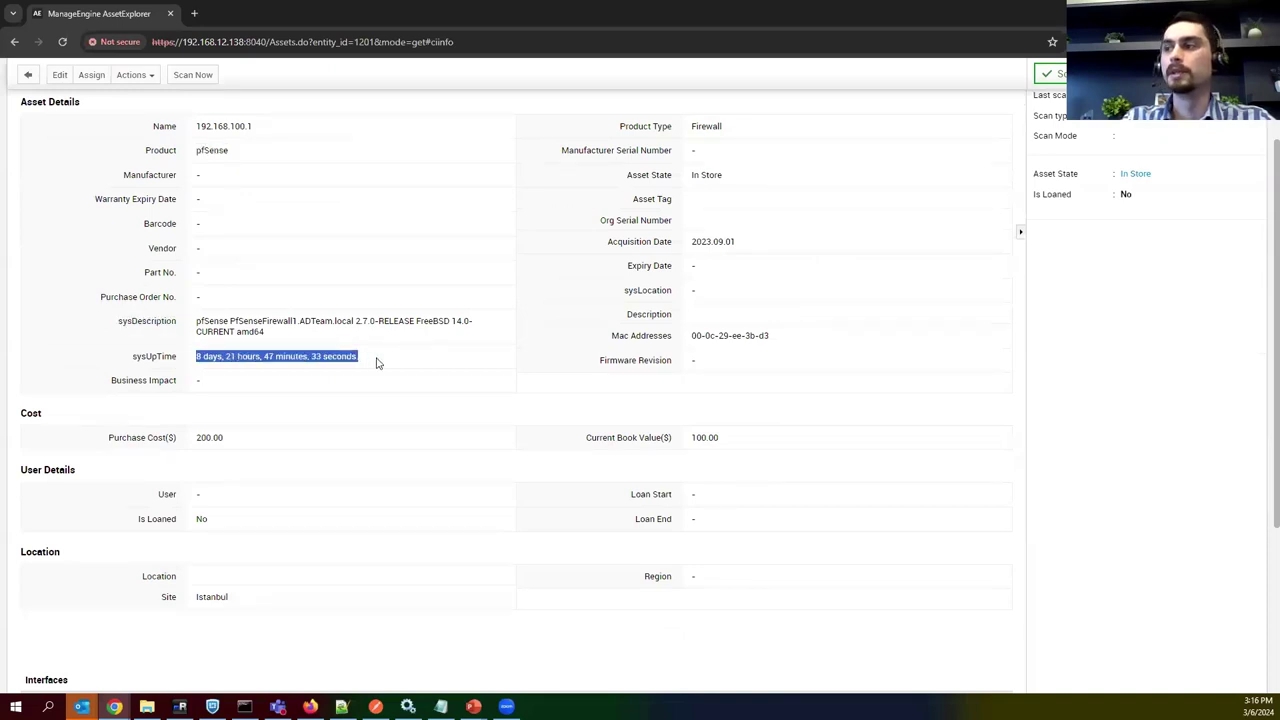
pyautogui.moveTo(590, 342); pyautogui.dragTo(683, 340)
pyautogui.scroll(-4, 447, 376)
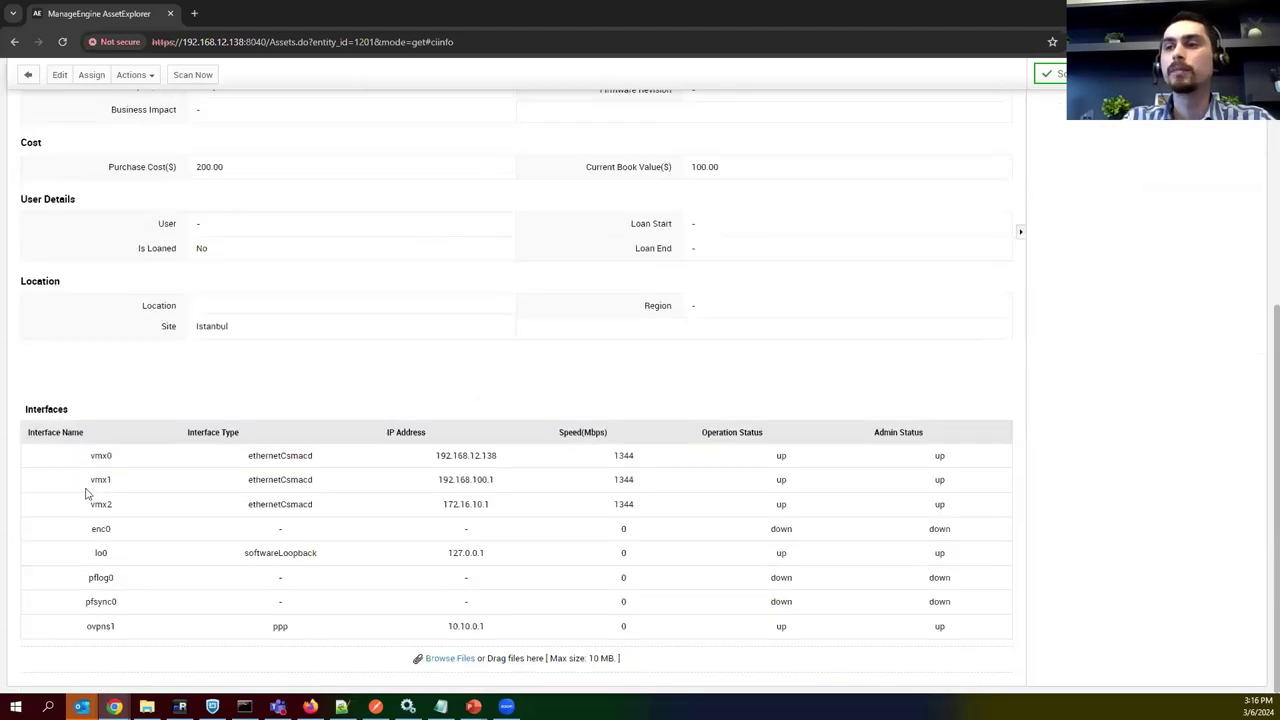
pyautogui.doubleClick(47, 410)
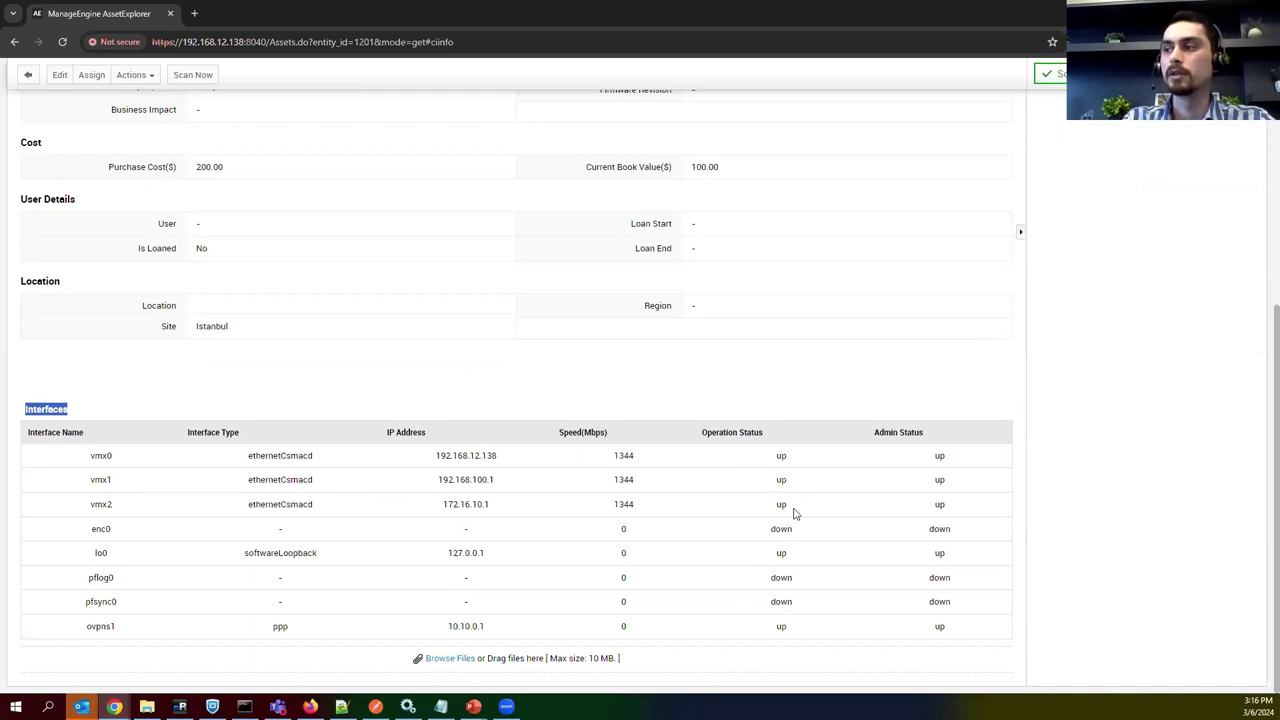
pyautogui.scroll(5, 308, 406)
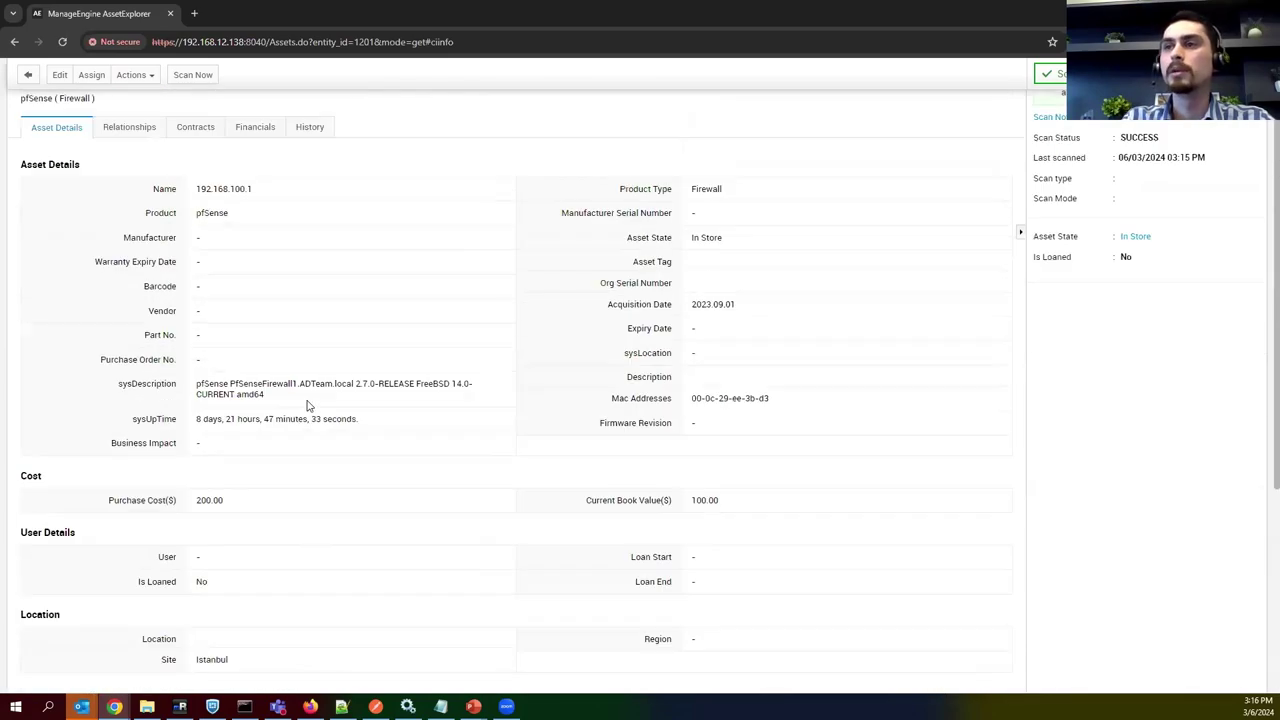
pyautogui.scroll(-5, 235, 343)
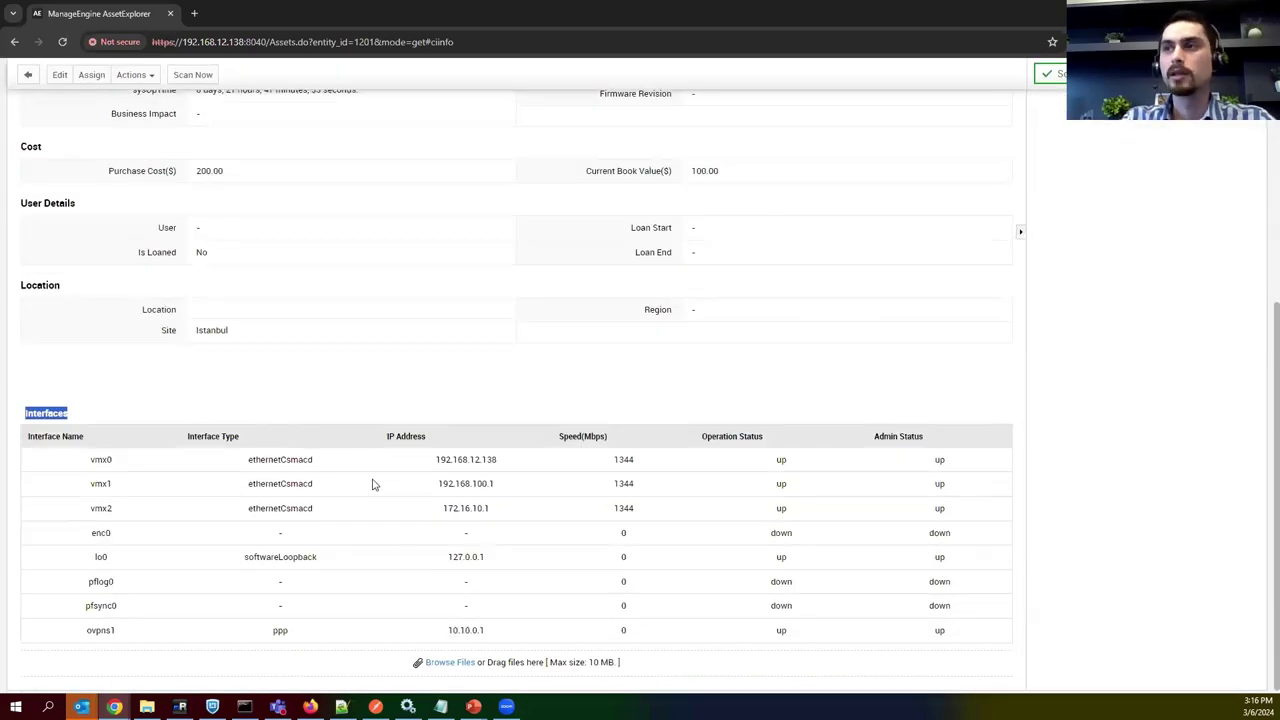
pyautogui.scroll(5, 371, 480)
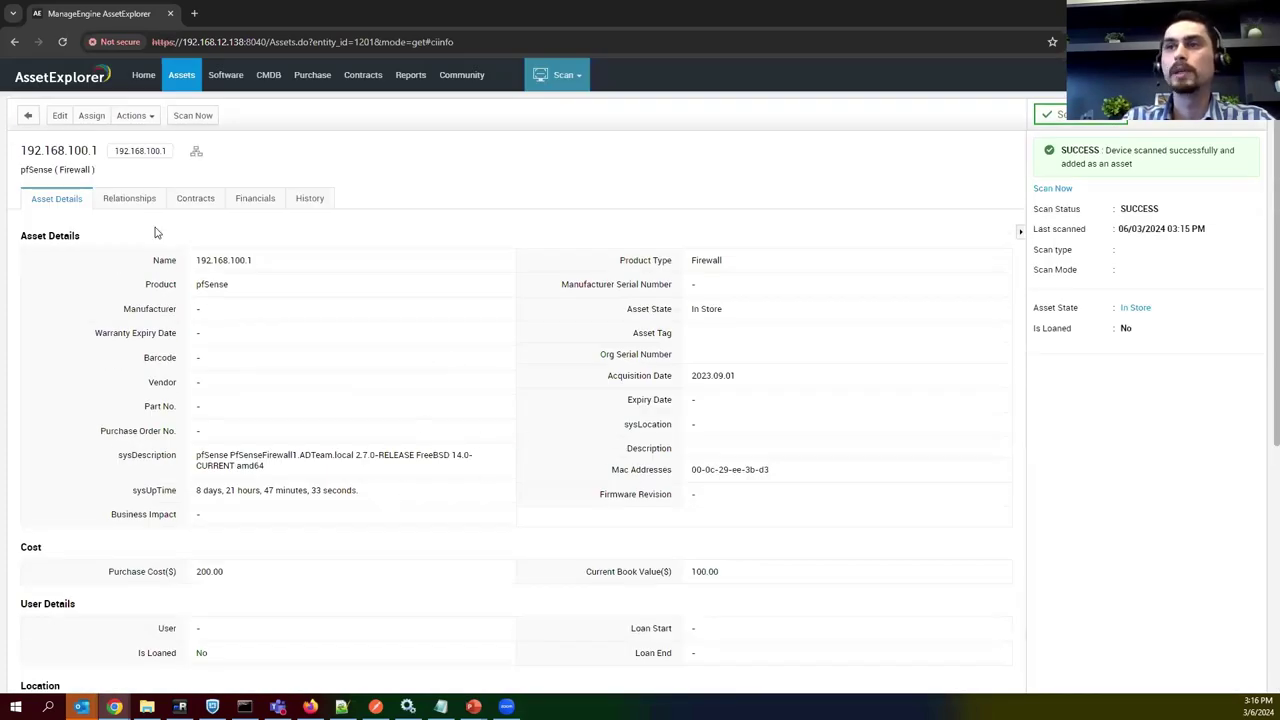
pyautogui.click(199, 75)
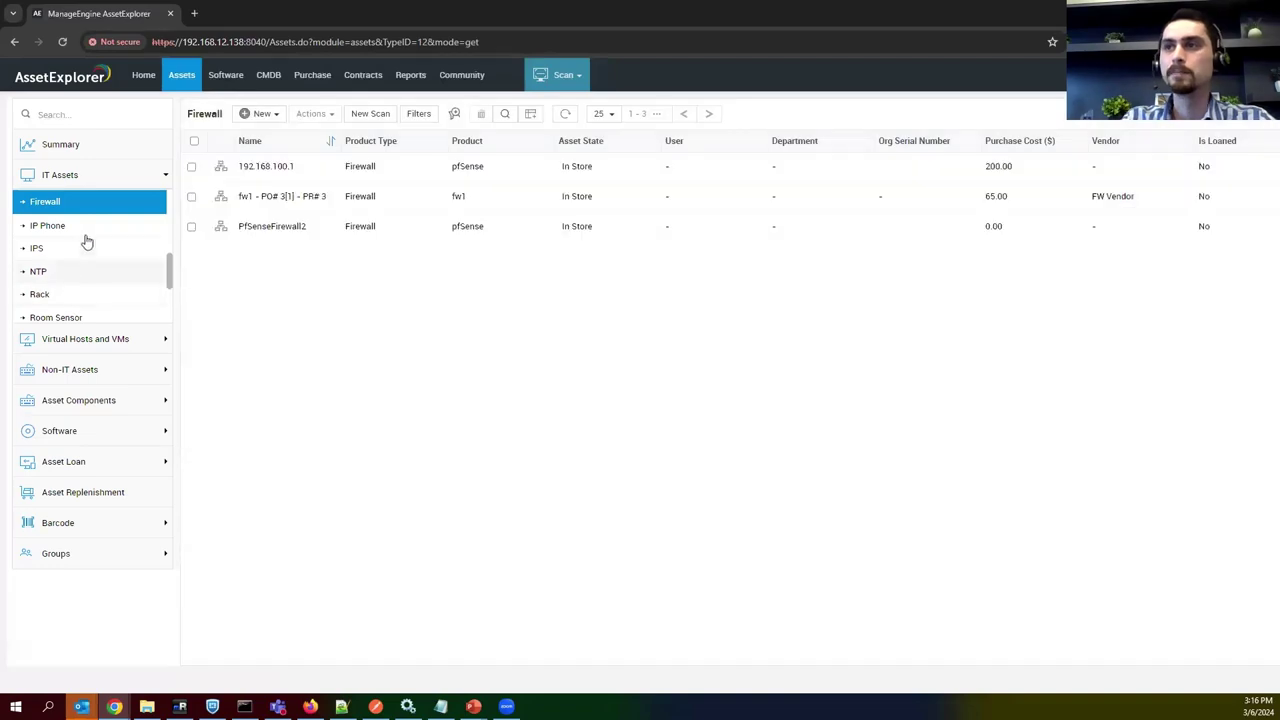
# Open server itsmserver2.me-lab.local from the Server asset list.
pyautogui.scroll(-2, 87, 255)
pyautogui.scroll(4, 76, 270)
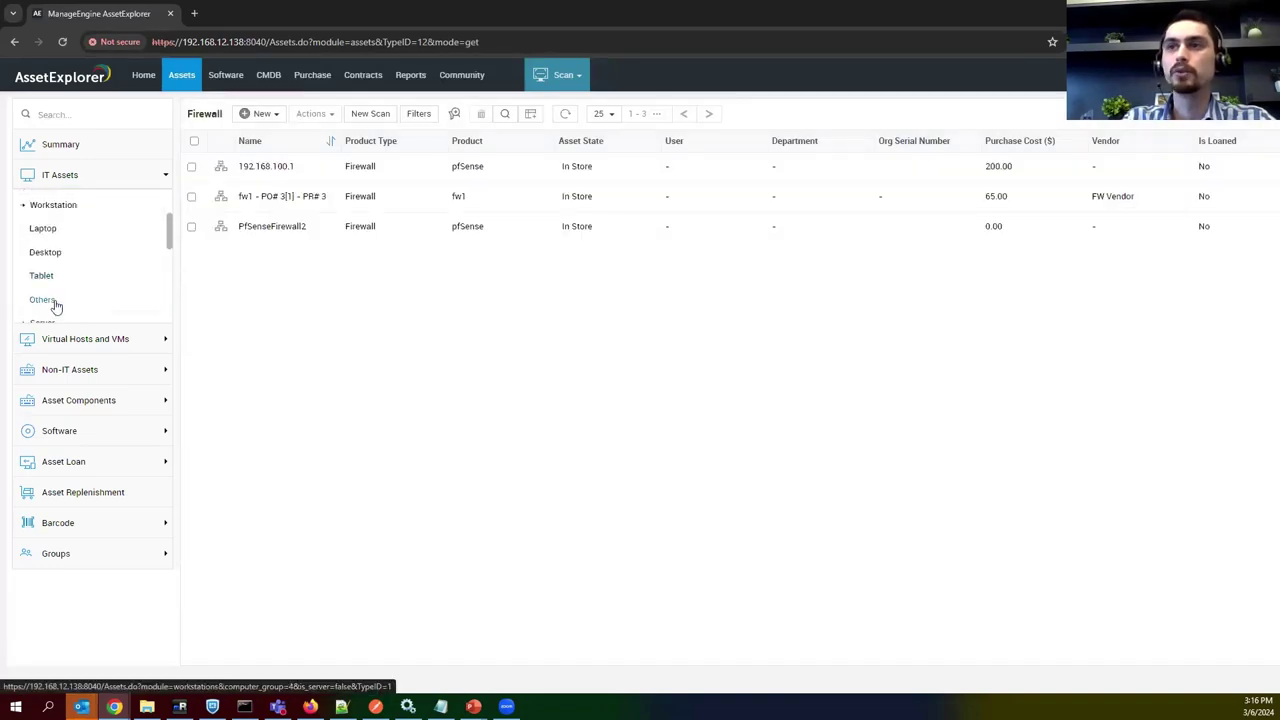
pyautogui.scroll(-2, 74, 270)
pyautogui.click(76, 215)
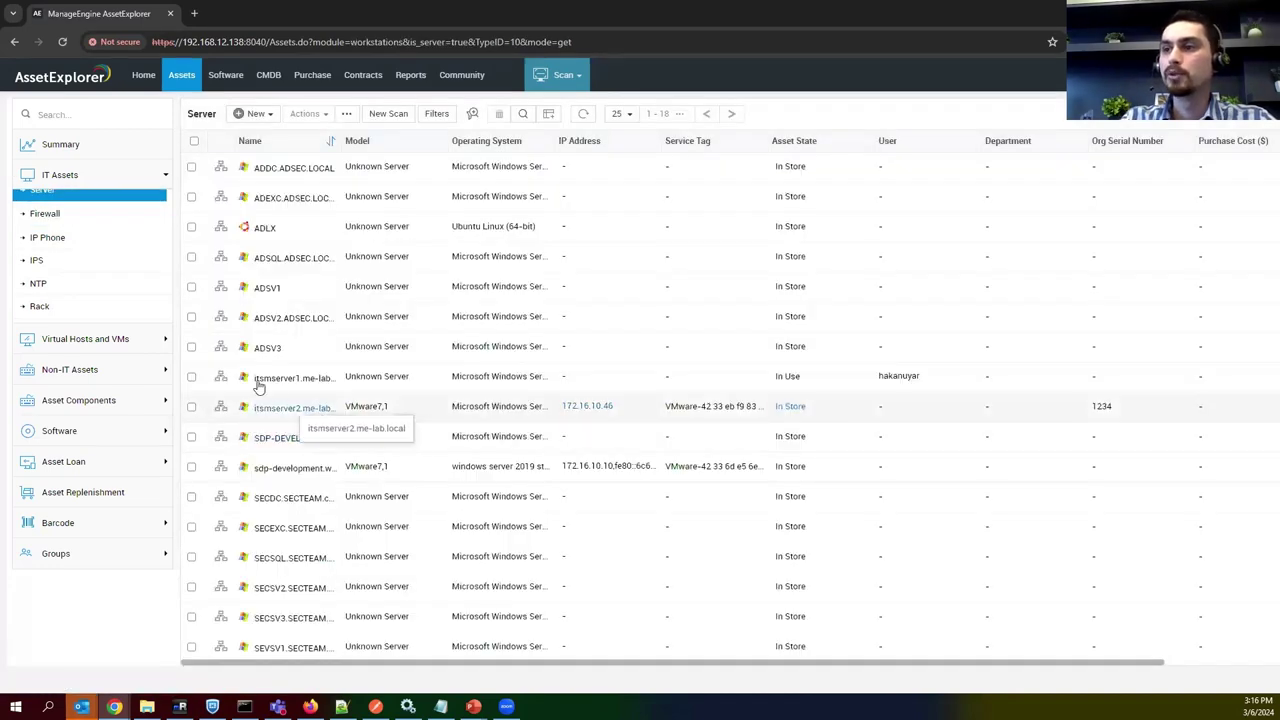
pyautogui.click(288, 408)
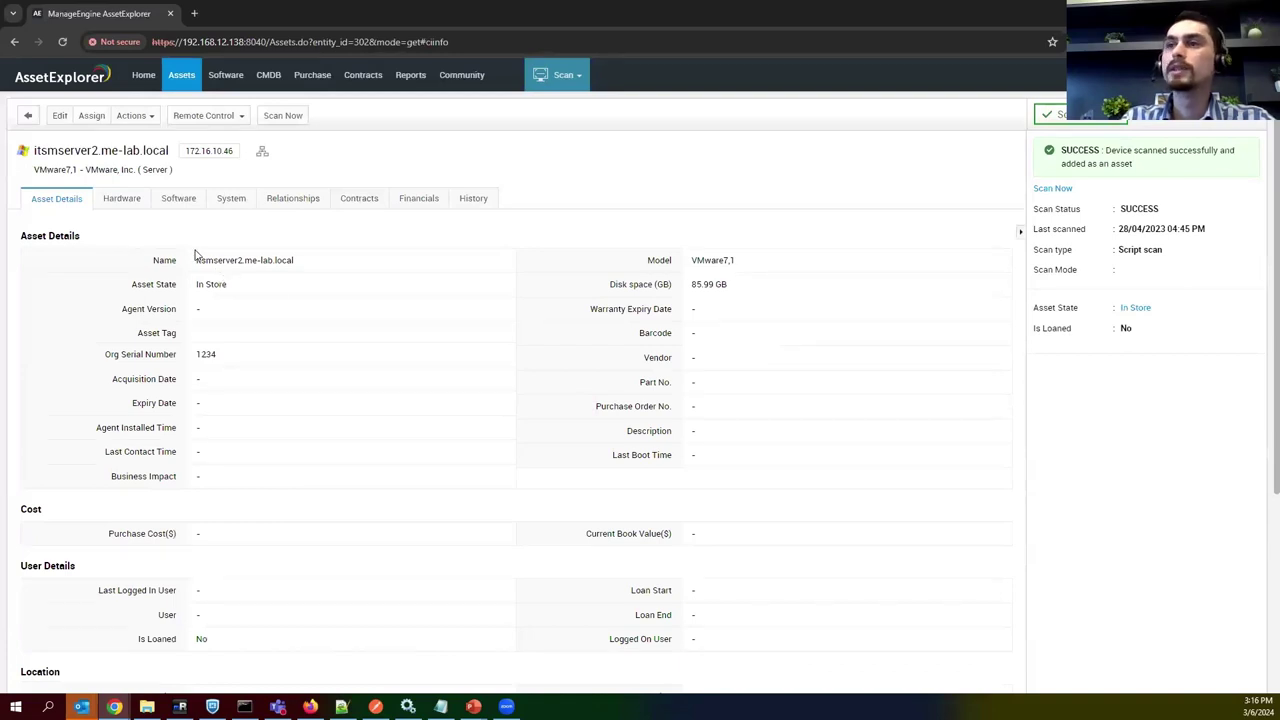
# Review its model, service tag, IP, domain me-lab.local, memory, OS, chassis and last logged-in user.
pyautogui.moveTo(646, 263); pyautogui.dragTo(660, 286)
pyautogui.scroll(-3, 439, 323)
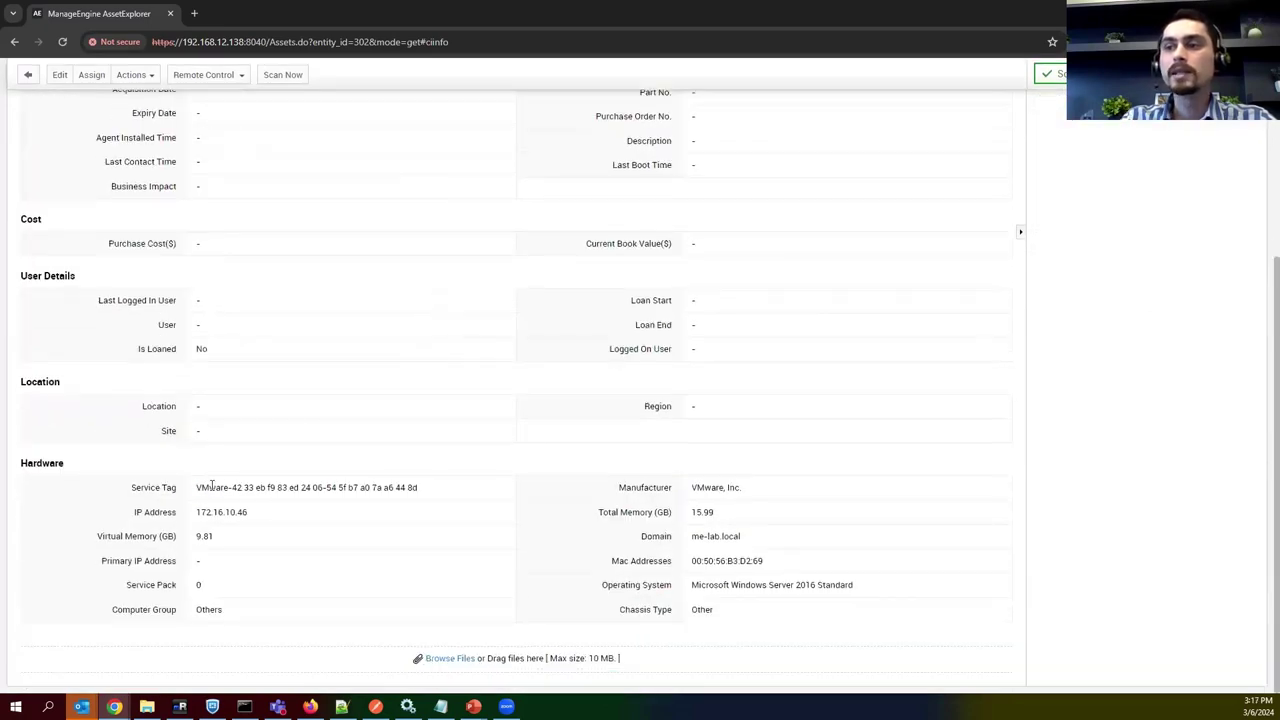
pyautogui.moveTo(197, 487); pyautogui.dragTo(350, 487)
pyautogui.moveTo(246, 512); pyautogui.dragTo(213, 512)
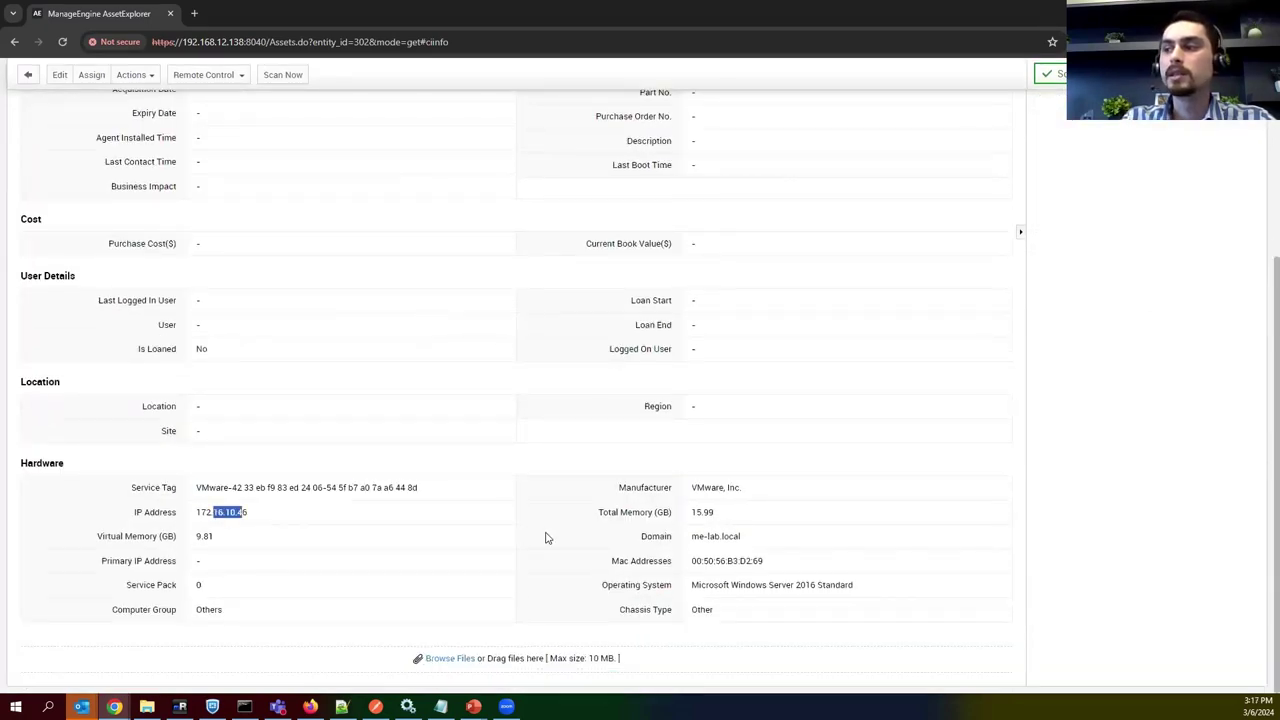
pyautogui.moveTo(680, 538); pyautogui.dragTo(795, 539)
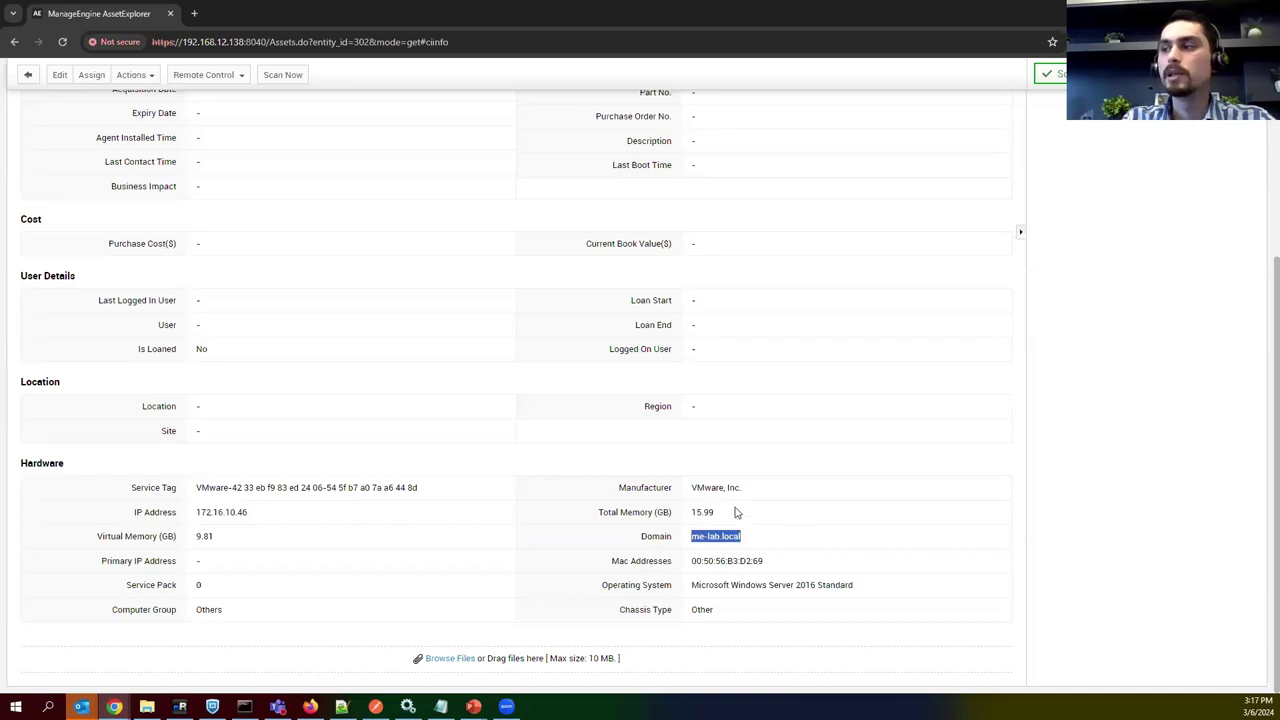
pyautogui.moveTo(695, 513); pyautogui.dragTo(717, 530)
pyautogui.moveTo(697, 562); pyautogui.dragTo(803, 590)
pyautogui.click(755, 611)
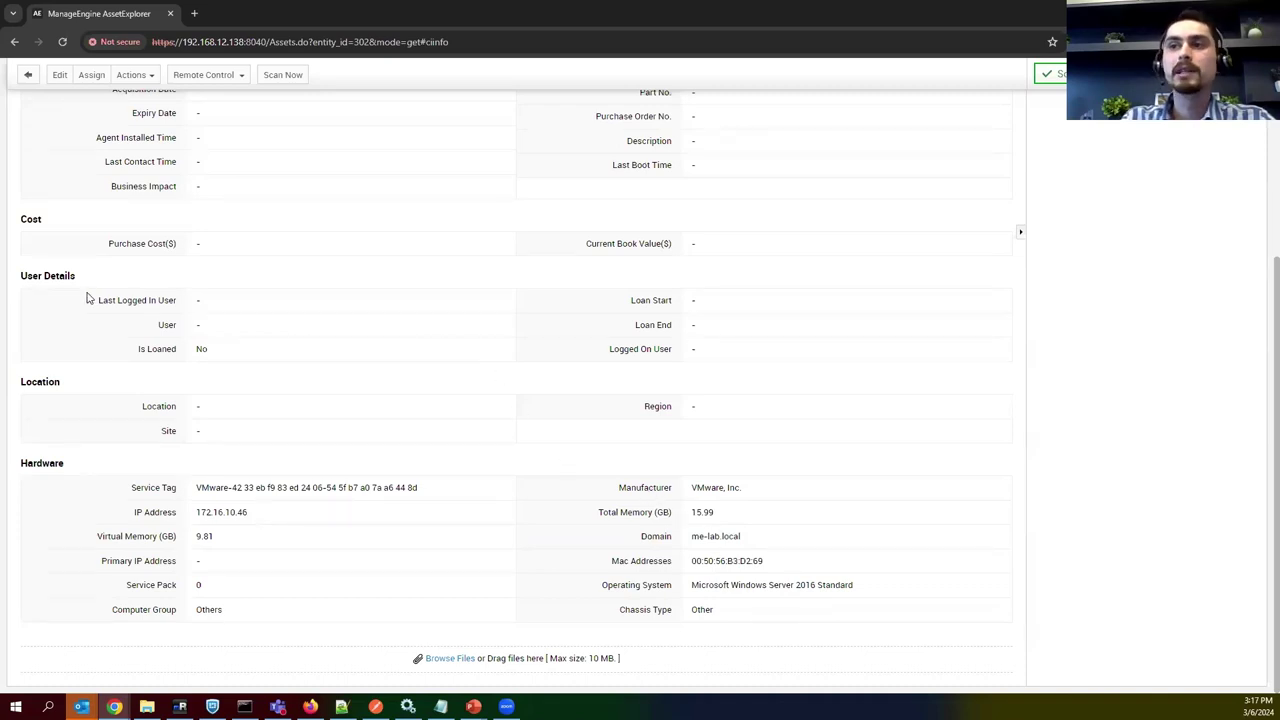
pyautogui.moveTo(94, 305); pyautogui.dragTo(181, 302)
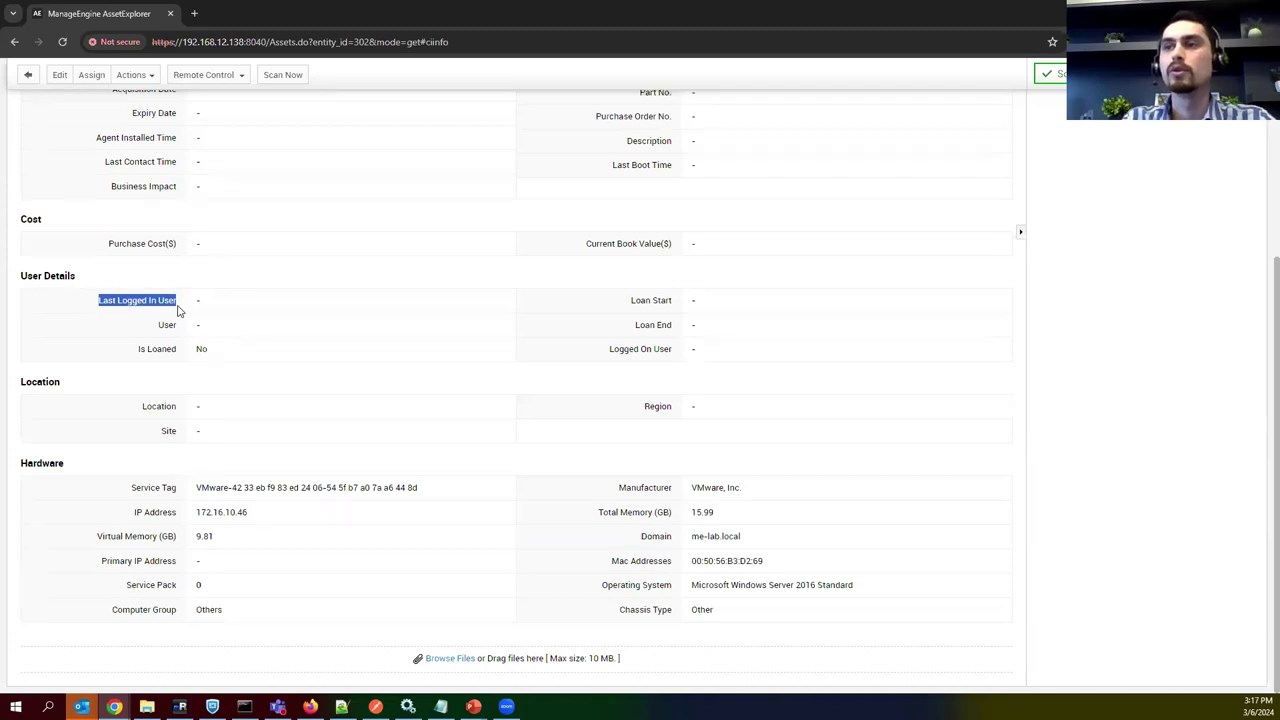
pyautogui.click(197, 300)
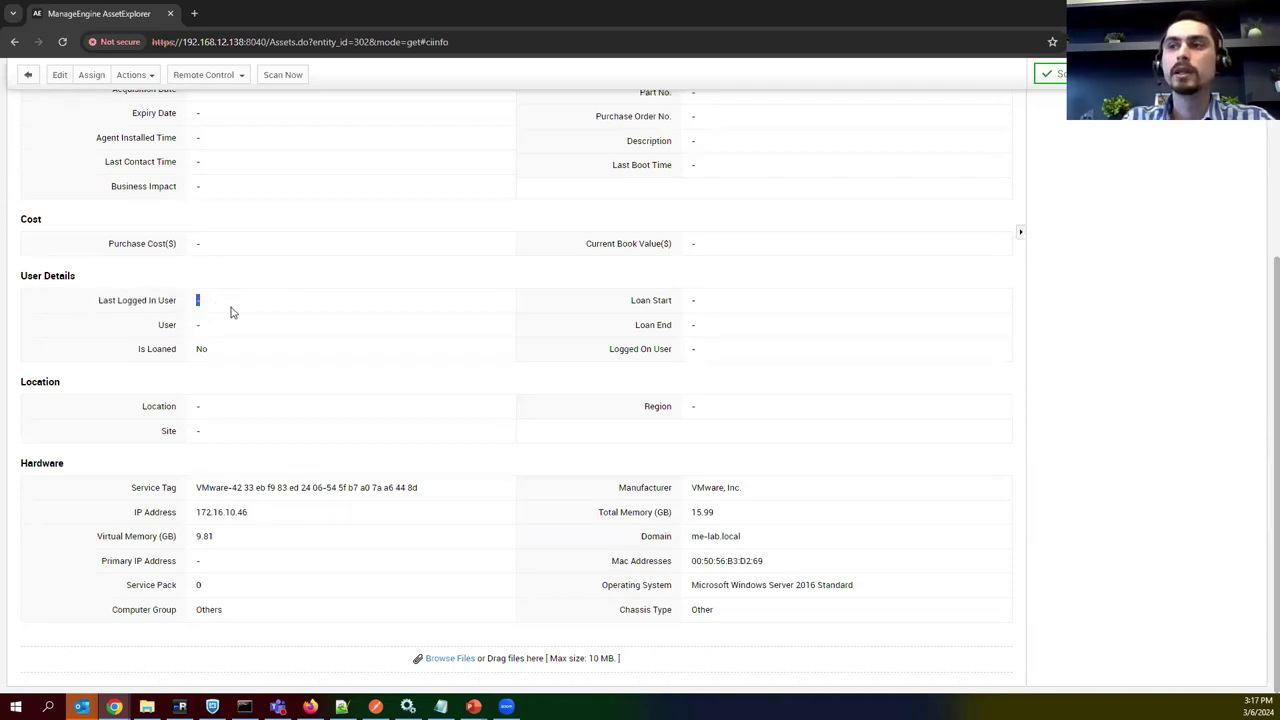
pyautogui.scroll(3, 294, 420)
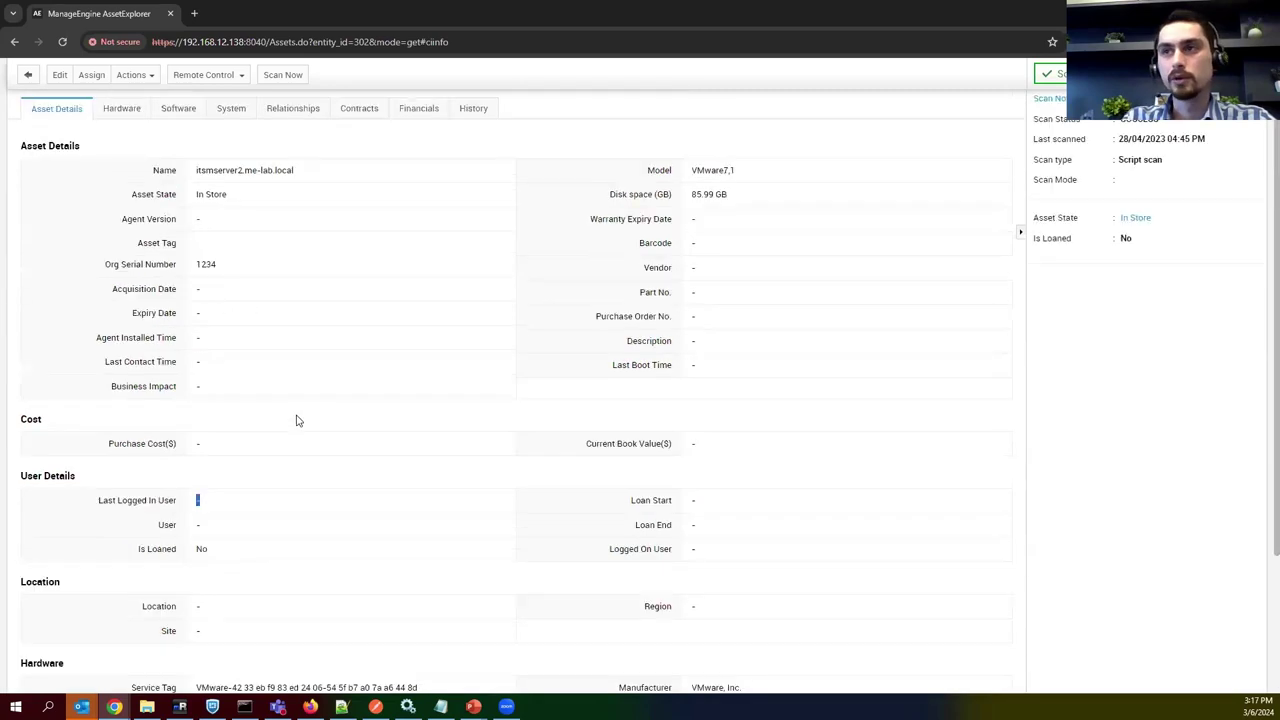
# Check the server's BIOS and OS versions on the Hardware tab.
pyautogui.click(122, 198)
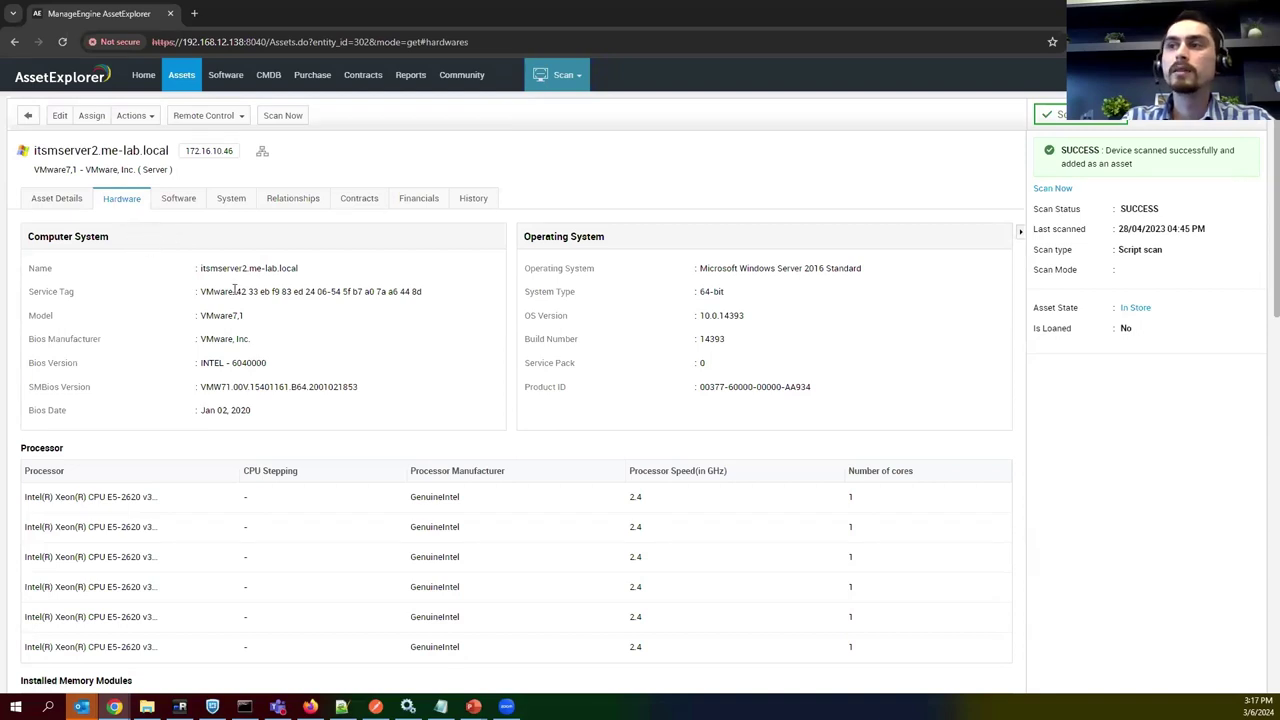
pyautogui.moveTo(208, 366); pyautogui.dragTo(275, 366)
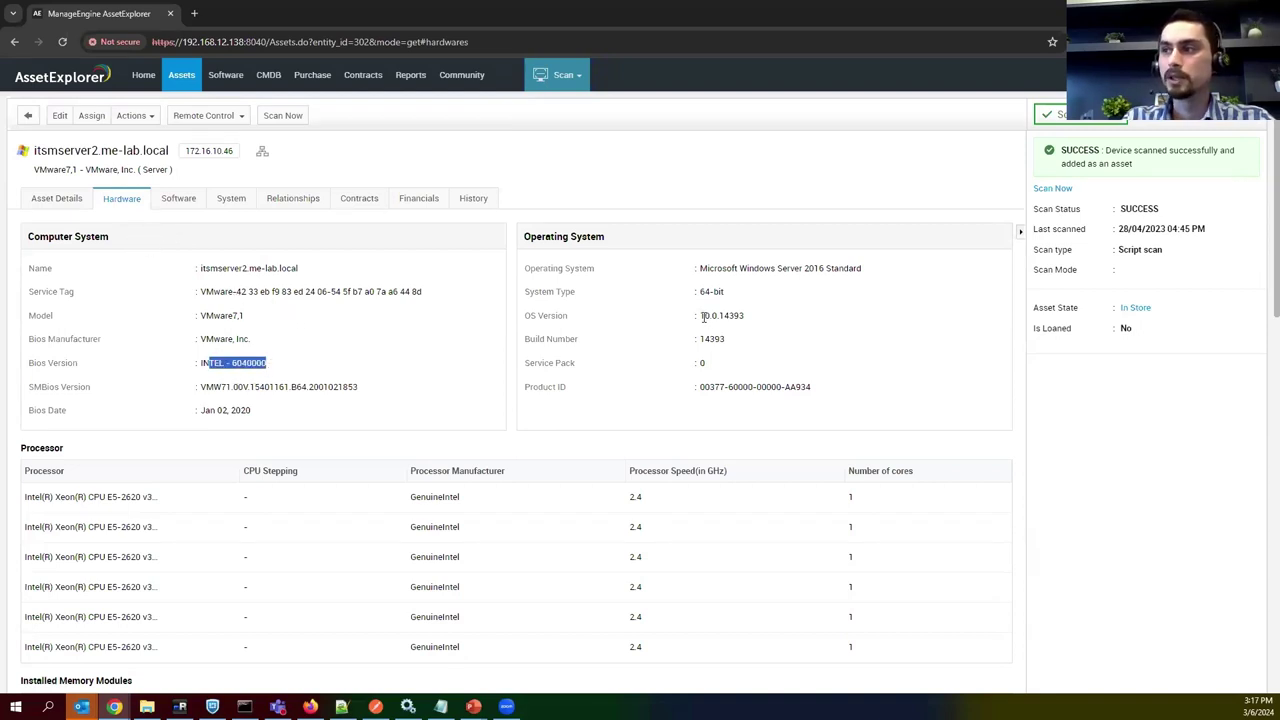
pyautogui.moveTo(704, 317); pyautogui.dragTo(742, 315)
pyautogui.scroll(-2, 606, 375)
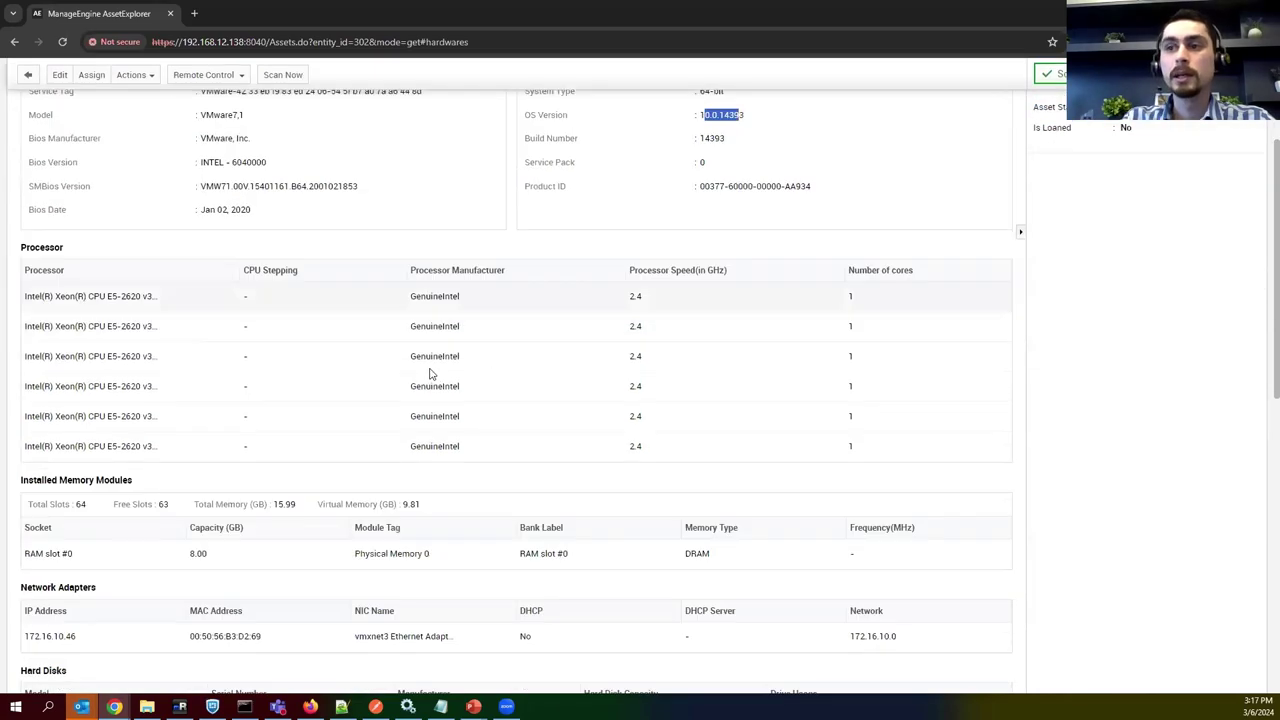
pyautogui.moveTo(62, 247); pyautogui.dragTo(20, 248)
# Look through the remaining hardware sections down to Printer Details, then view installed software.
pyautogui.scroll(-1, 140, 405)
pyautogui.moveTo(66, 346); pyautogui.dragTo(182, 345)
pyautogui.moveTo(52, 454); pyautogui.dragTo(98, 454)
pyautogui.scroll(-1, 224, 443)
pyautogui.scroll(-1, 224, 443)
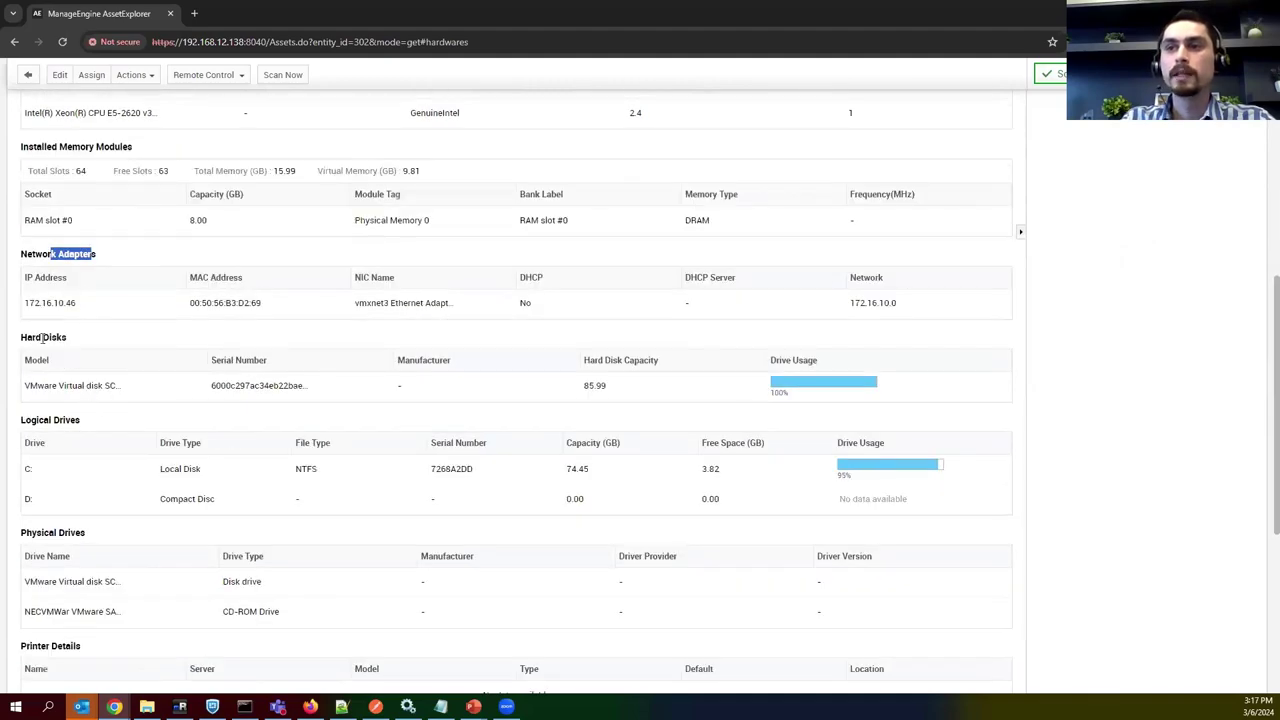
pyautogui.moveTo(41, 337); pyautogui.dragTo(67, 338)
pyautogui.moveTo(50, 421); pyautogui.dragTo(106, 434)
pyautogui.scroll(-3, 123, 428)
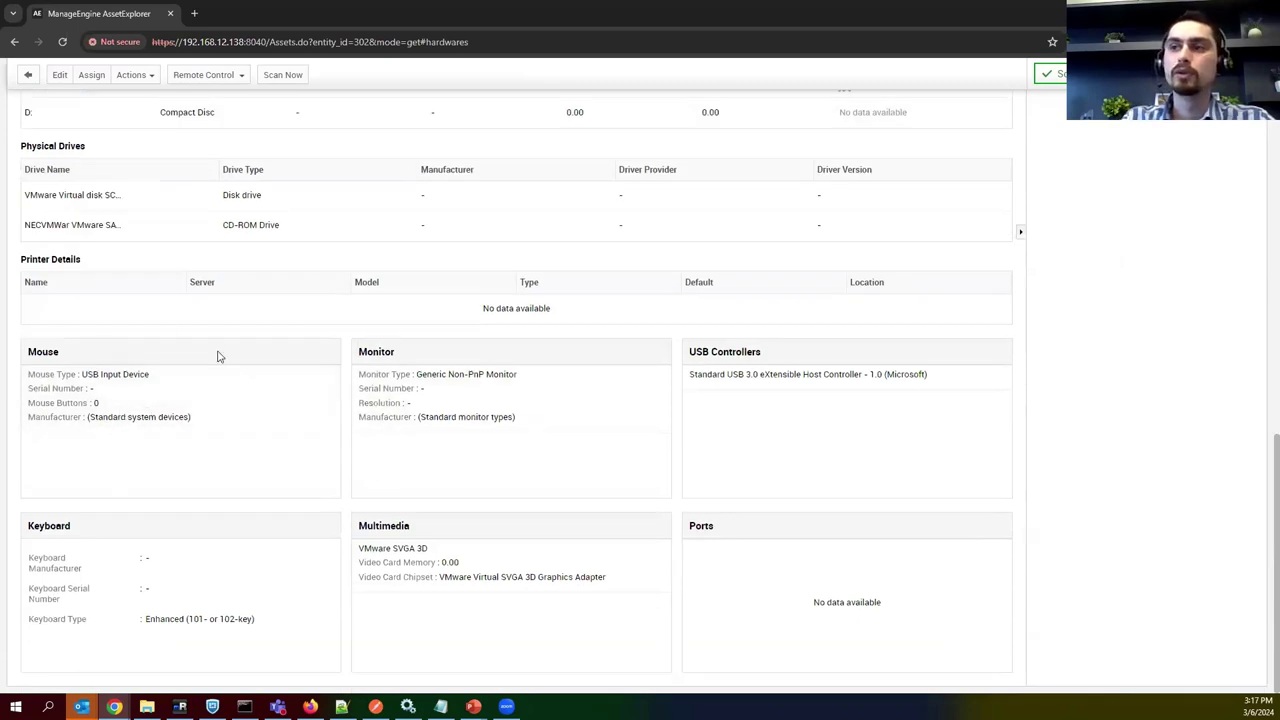
pyautogui.moveTo(89, 263); pyautogui.dragTo(20, 262)
pyautogui.click(205, 255)
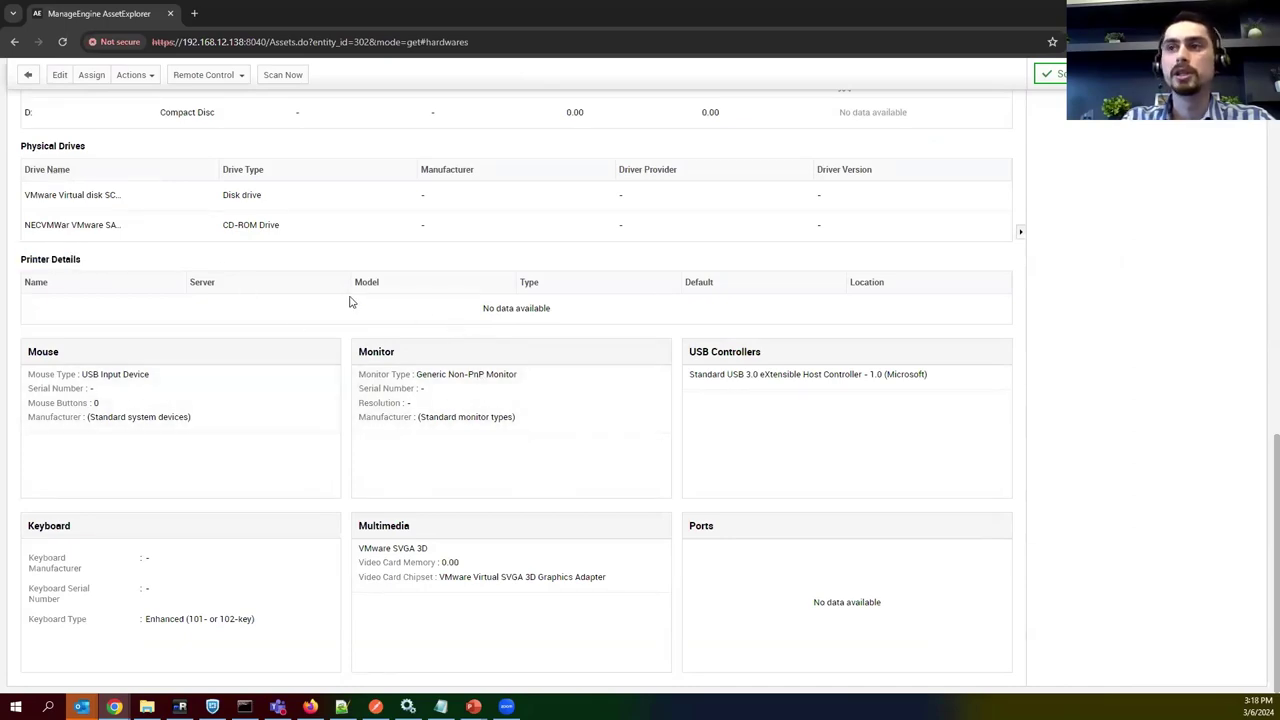
pyautogui.scroll(10, 350, 302)
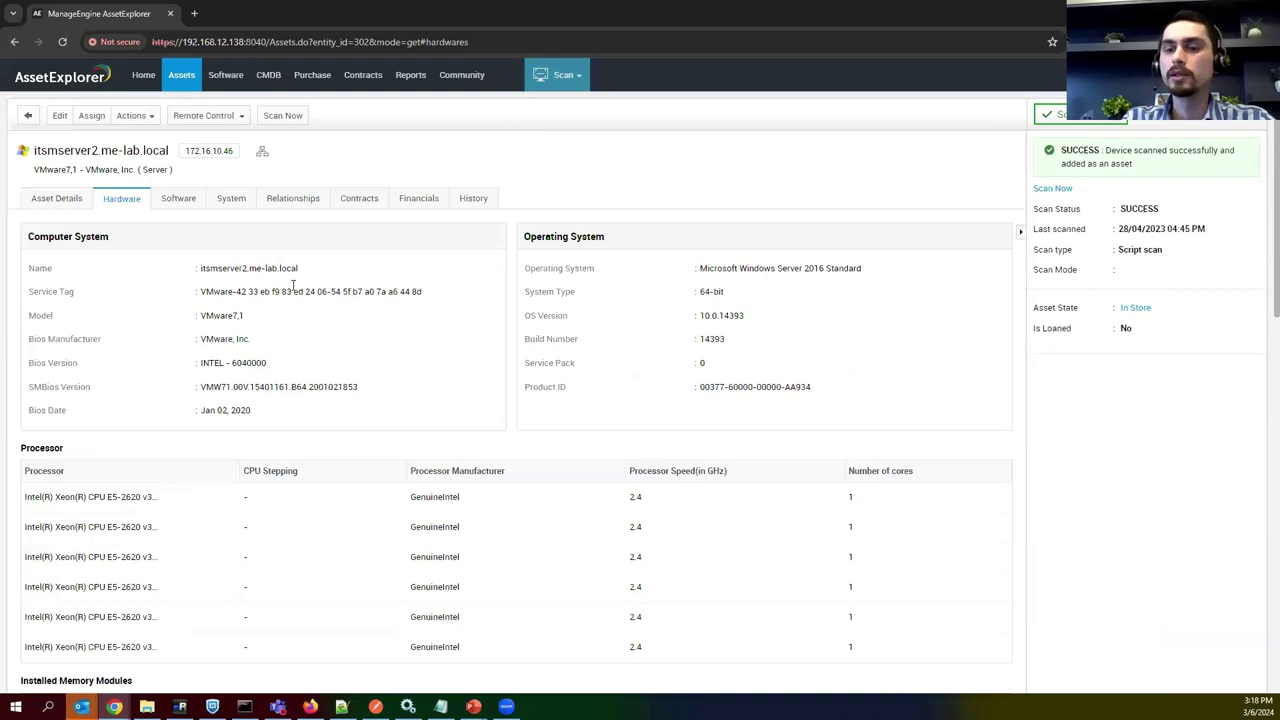
pyautogui.click(177, 202)
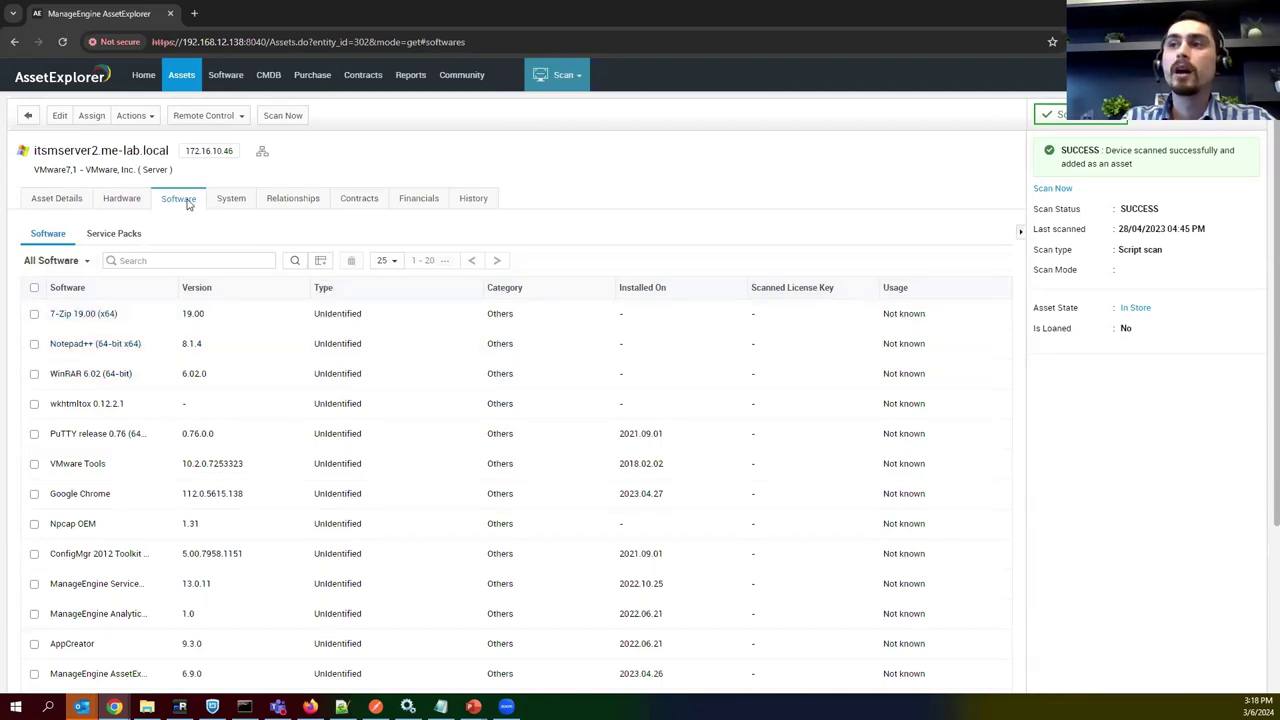
# Check 7-Zip 19.00 in the software list and the service packs, including KB4049065.
pyautogui.moveTo(208, 318); pyautogui.dragTo(181, 318)
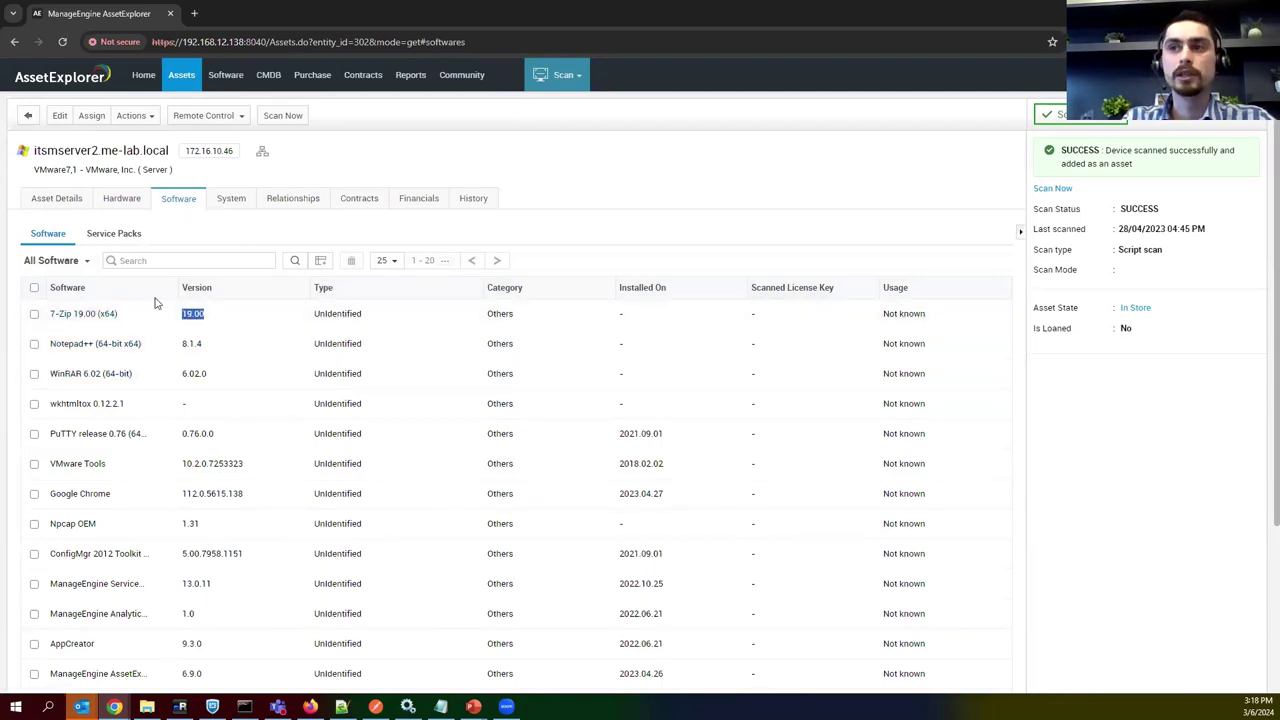
pyautogui.scroll(-3, 271, 457)
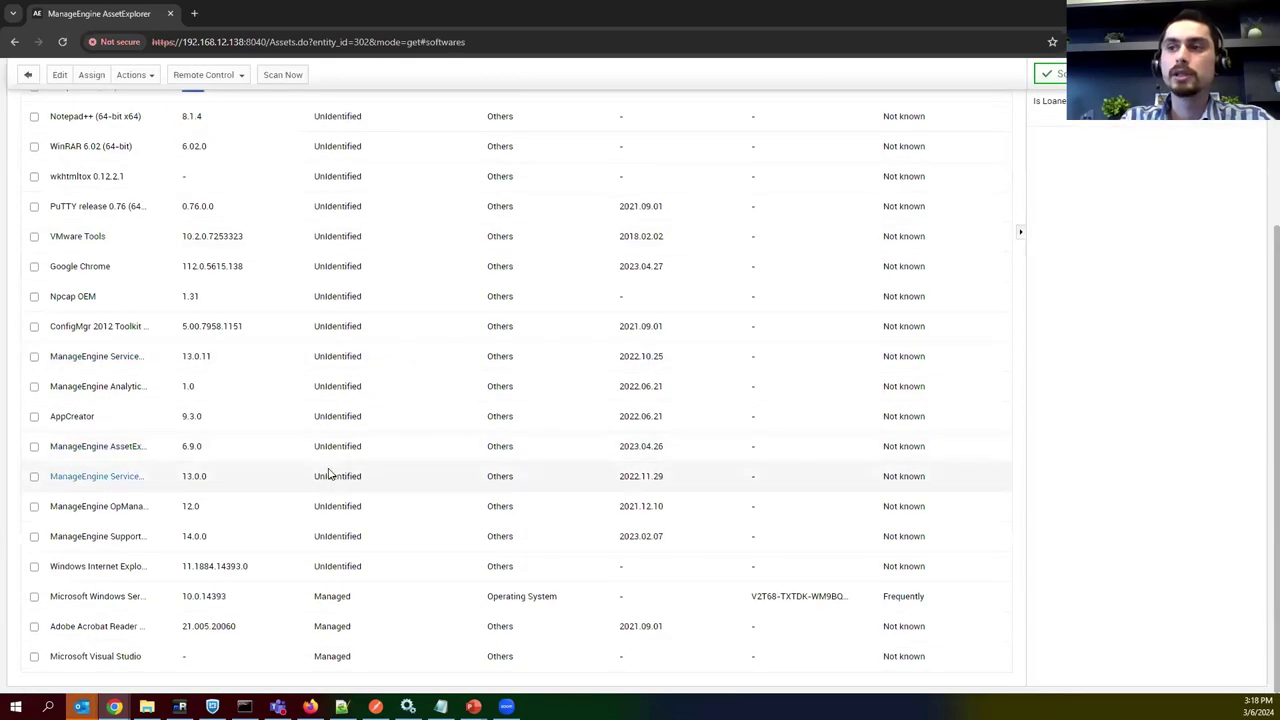
pyautogui.scroll(3, 248, 540)
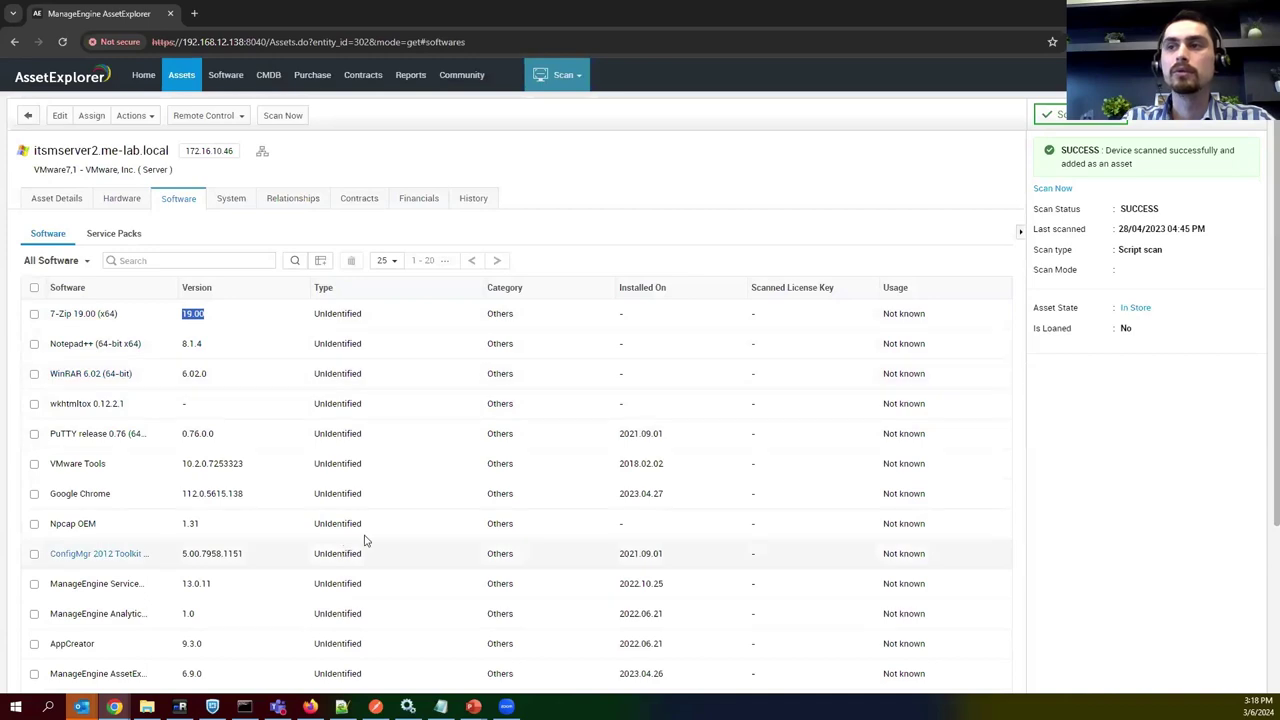
pyautogui.click(129, 236)
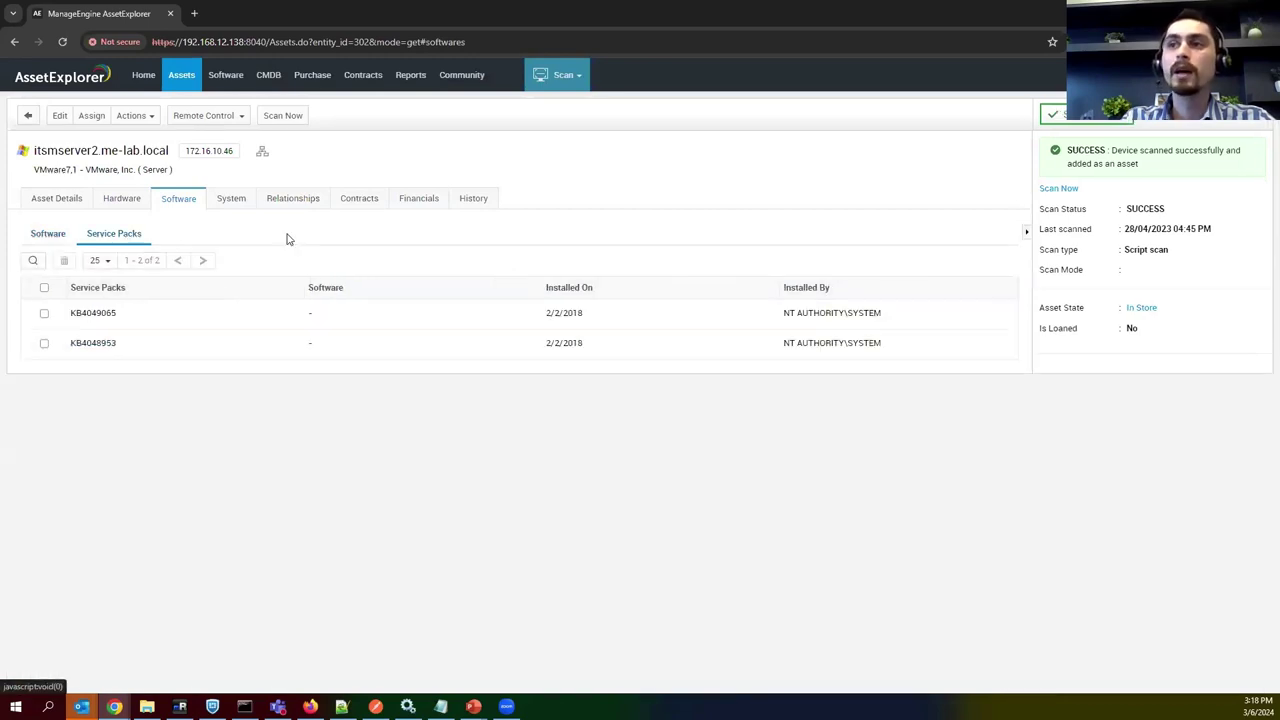
pyautogui.doubleClick(104, 312)
pyautogui.moveTo(87, 343); pyautogui.dragTo(196, 346)
pyautogui.click(196, 346)
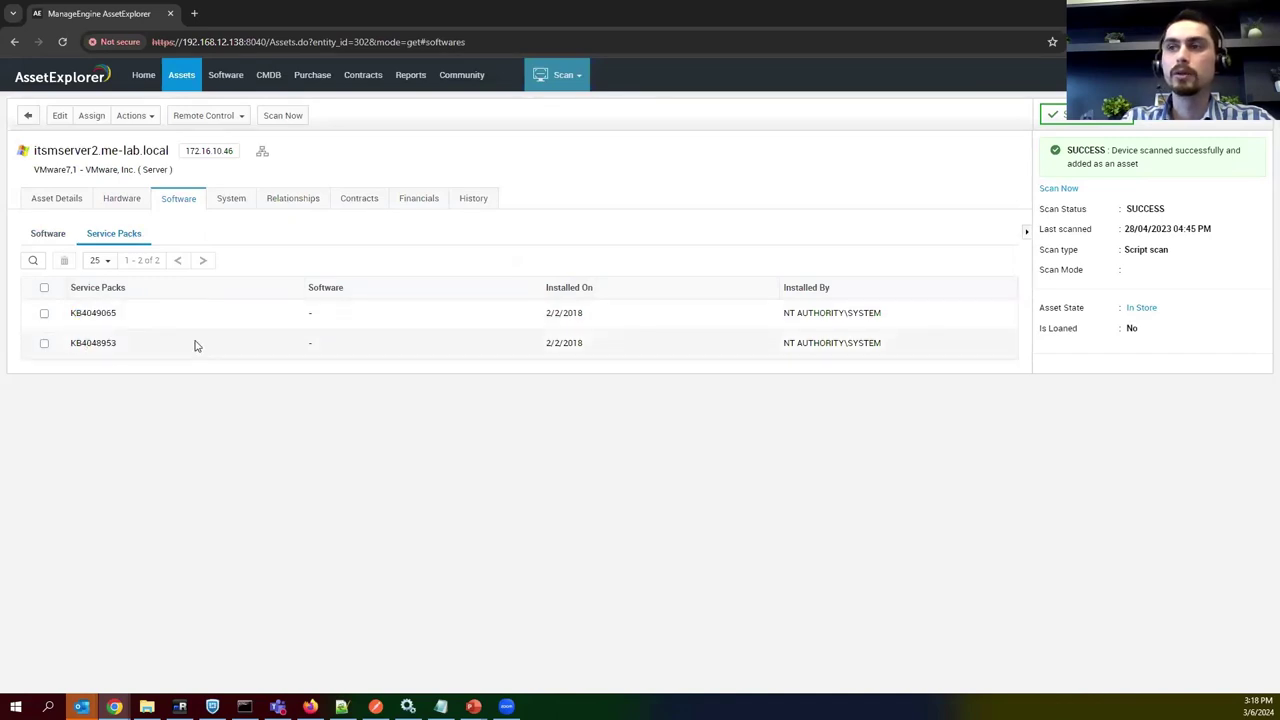
# View the System user accounts, noting the Administrator SID, then return to the server list.
pyautogui.click(231, 201)
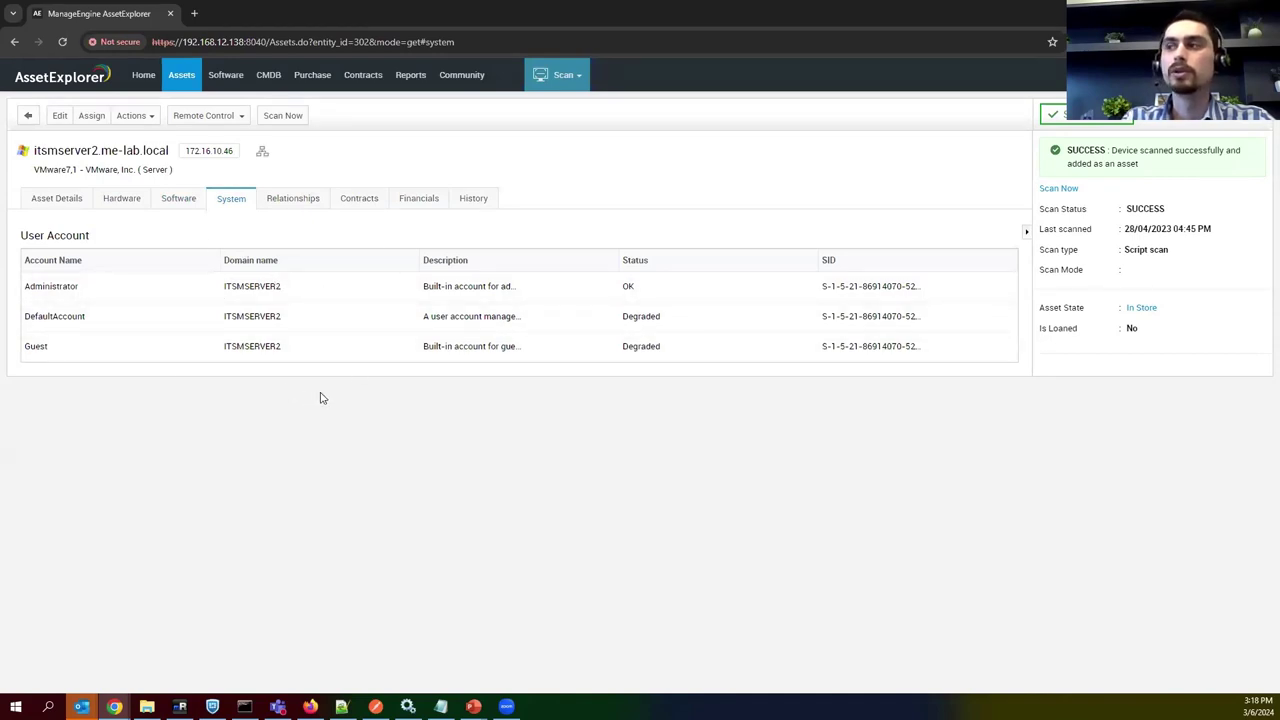
pyautogui.moveTo(818, 288); pyautogui.dragTo(918, 287)
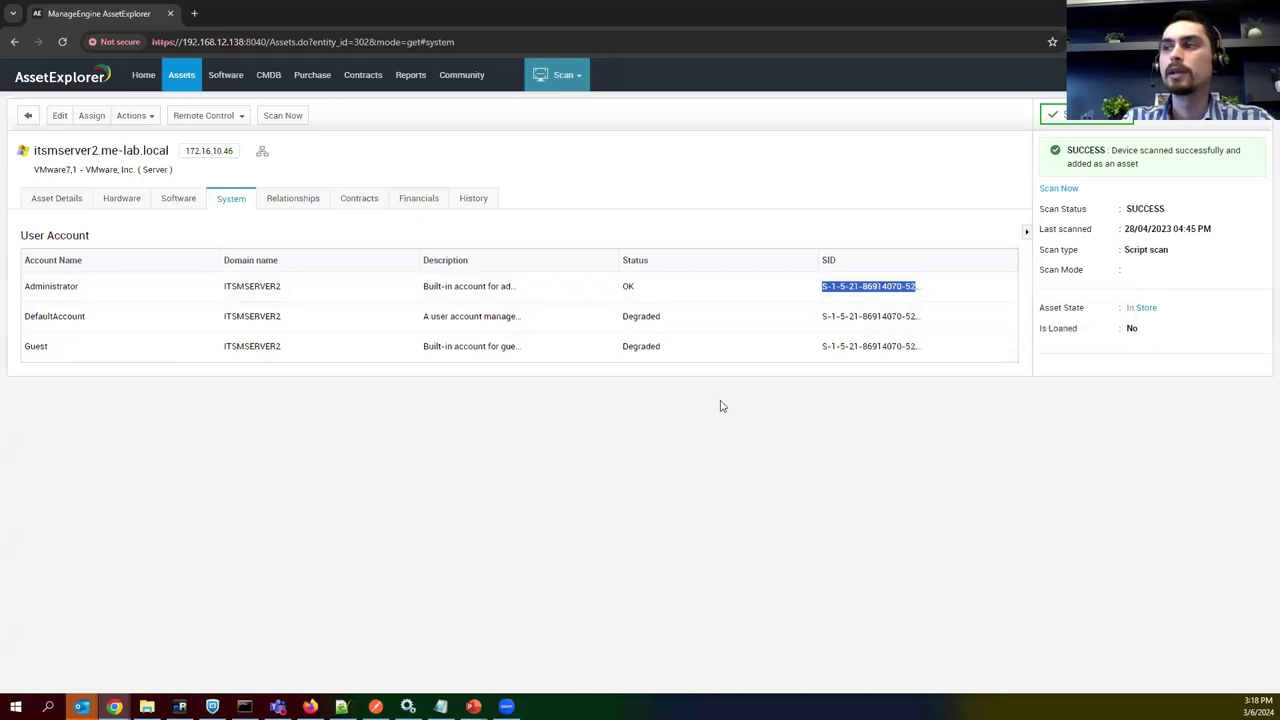
pyautogui.click(692, 421)
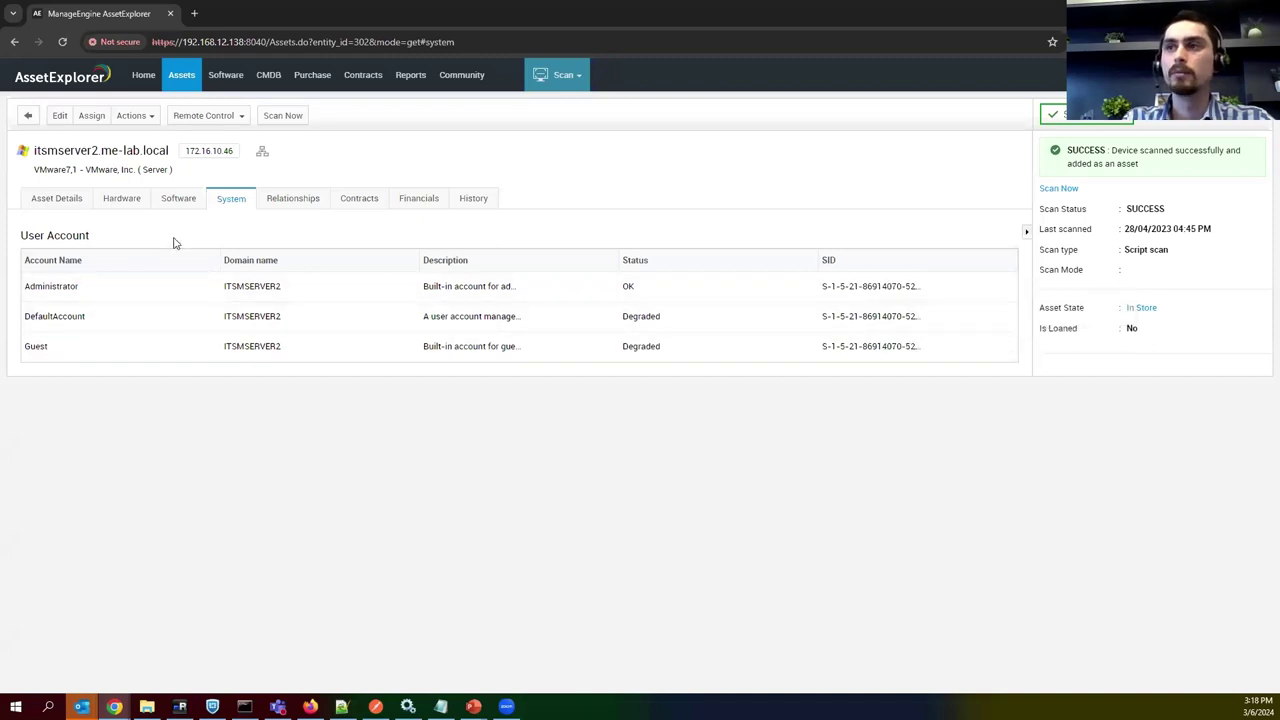
pyautogui.click(195, 86)
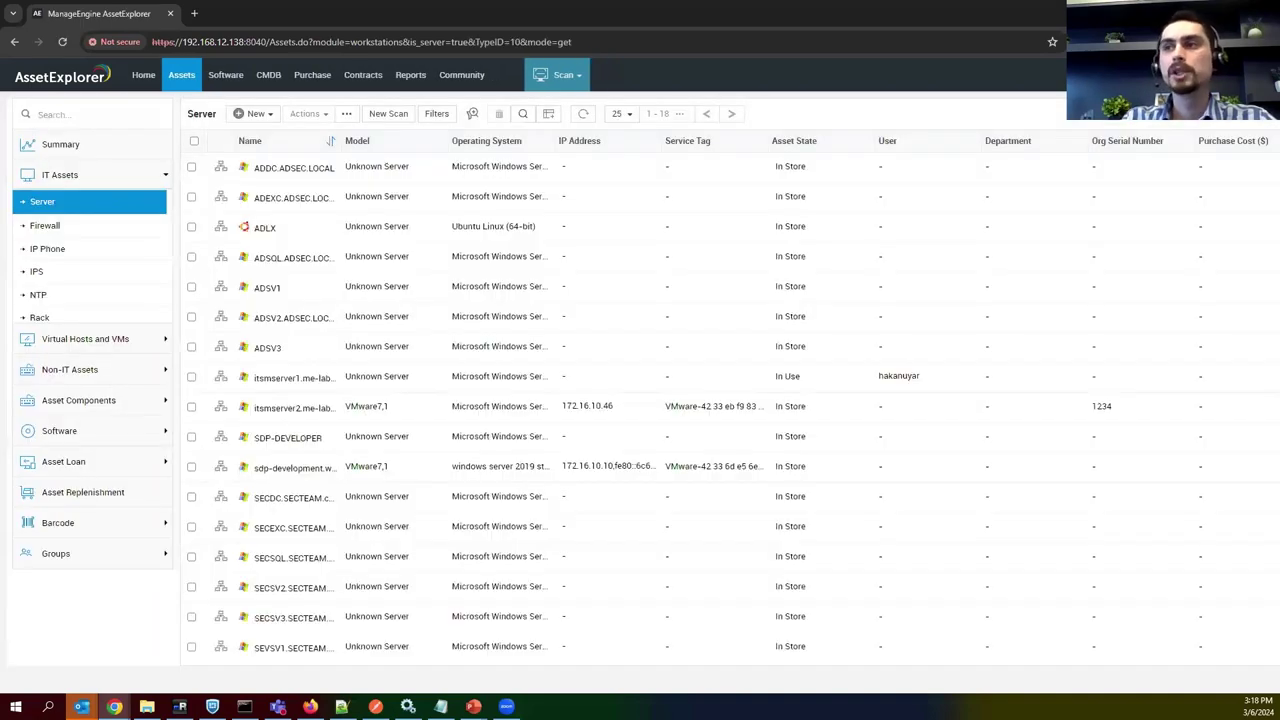
# Glance at the new-asset options, then expand Non-IT Assets to show Projector, Scanner and Switch Ports.
pyautogui.click(262, 116)
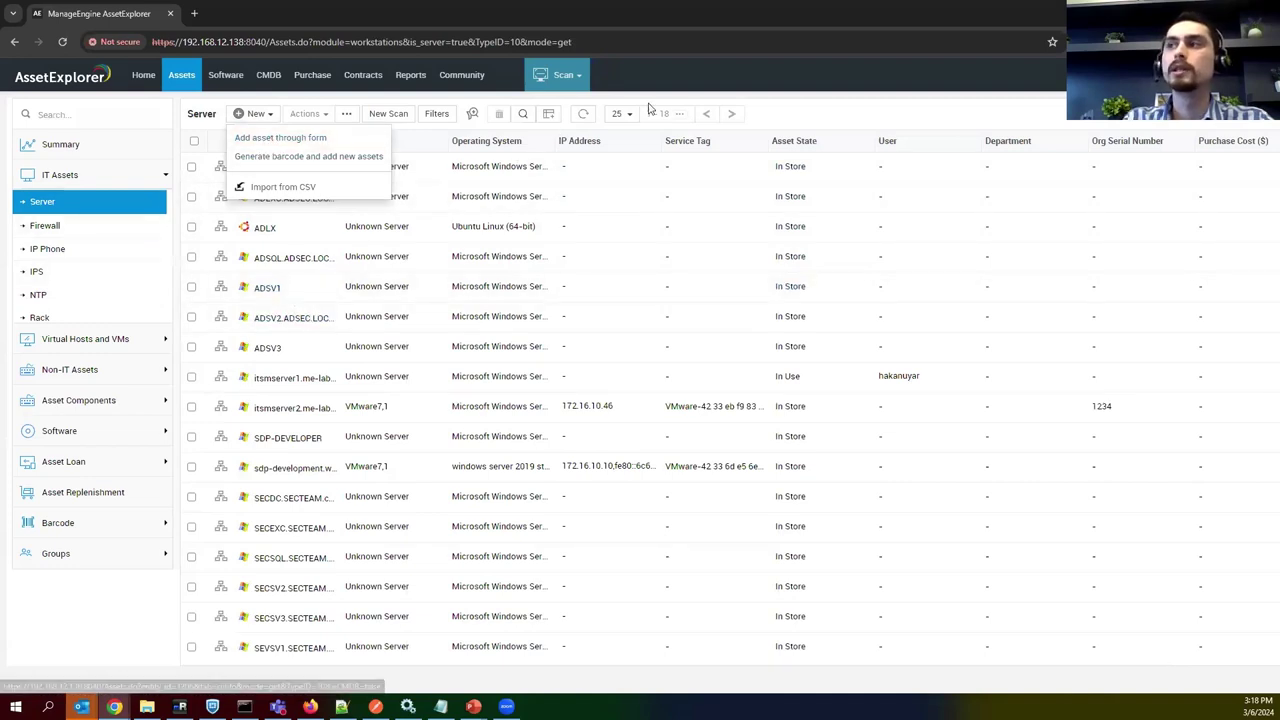
pyautogui.click(771, 110)
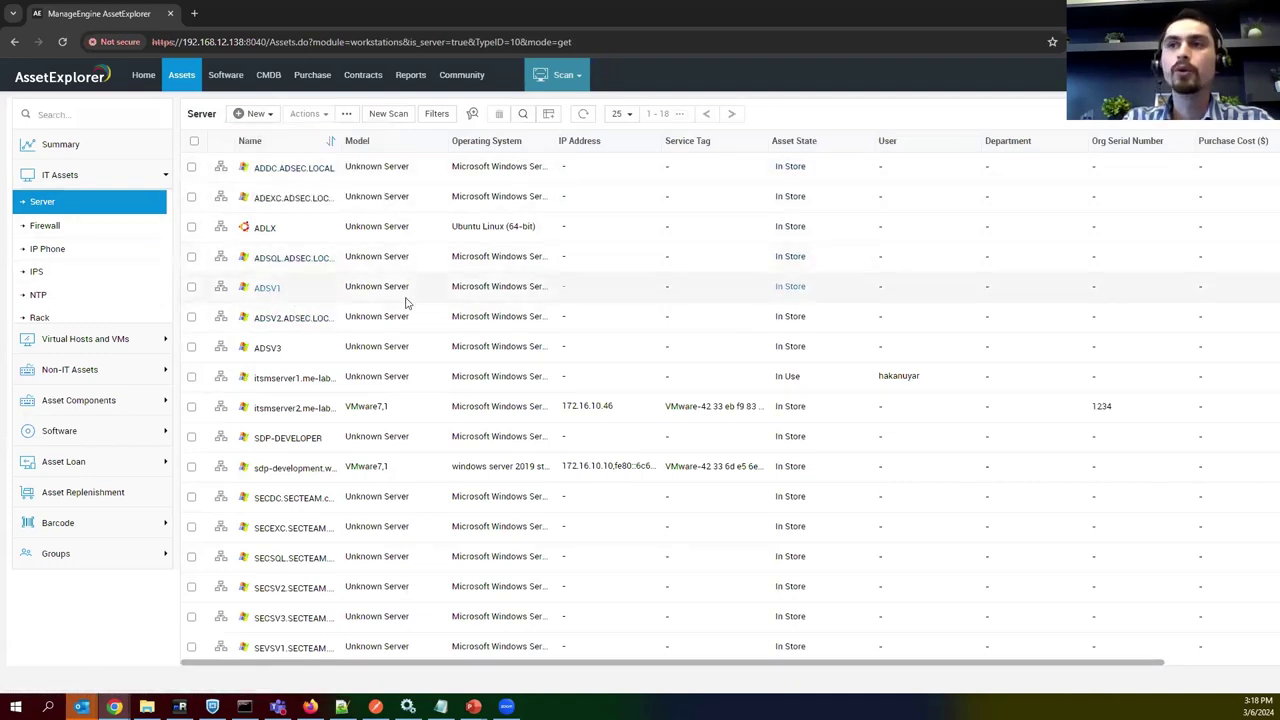
pyautogui.scroll(-4, 76, 300)
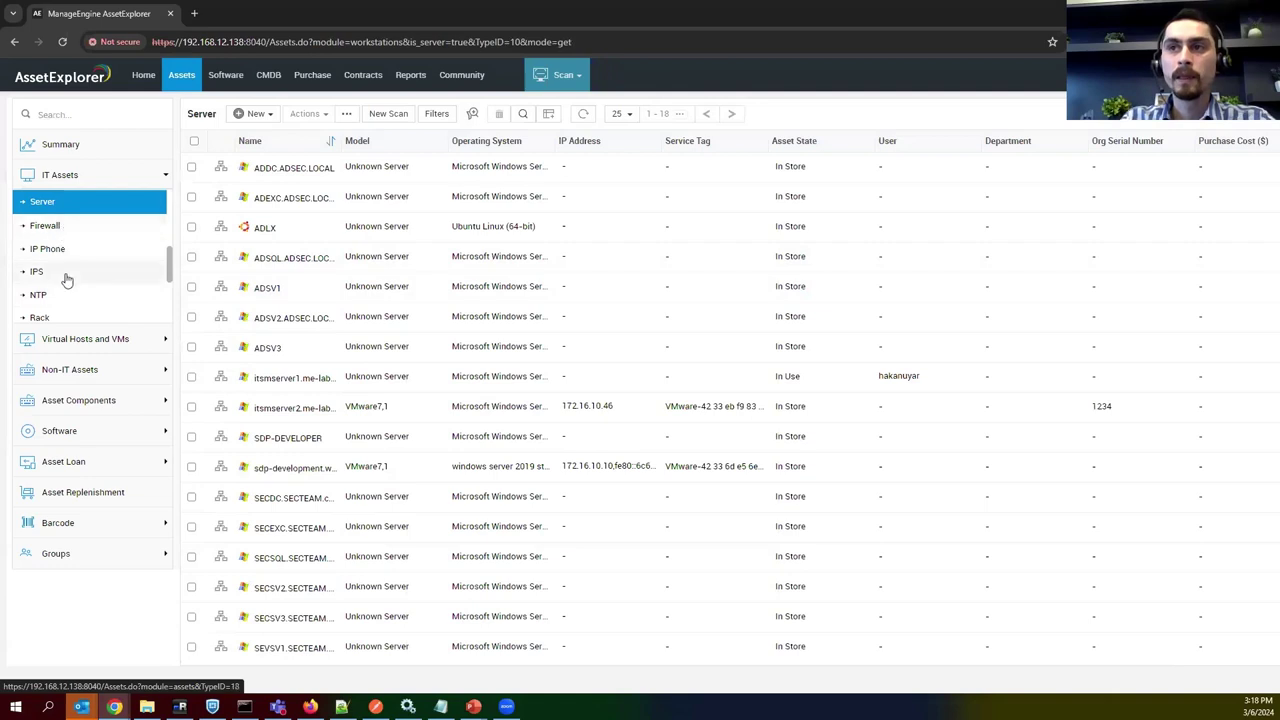
pyautogui.scroll(-1, 76, 300)
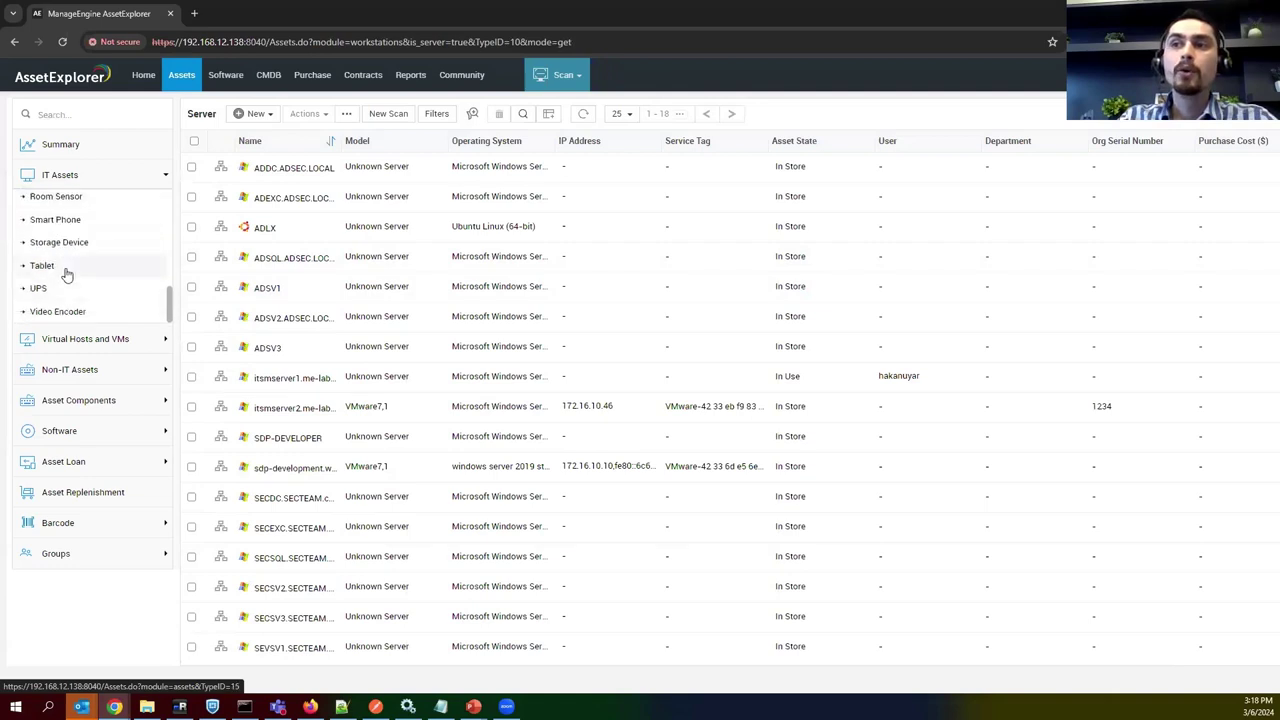
pyautogui.click(84, 372)
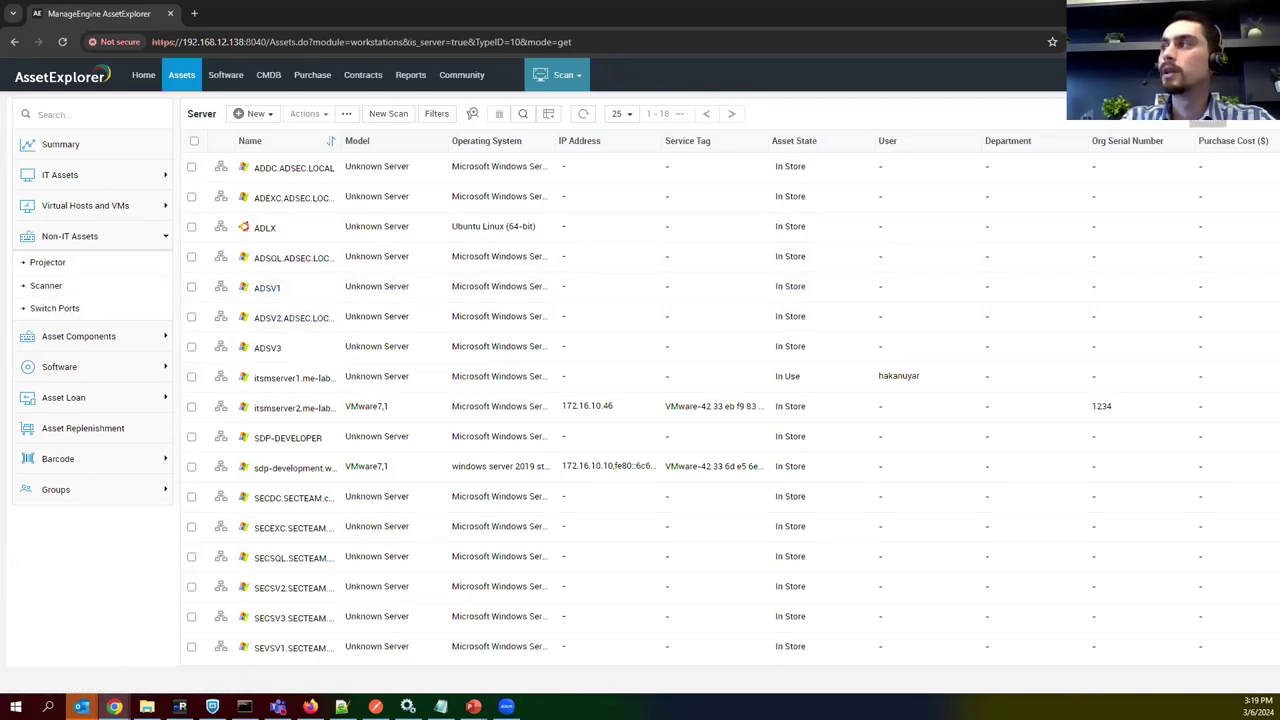
# Create product type 'Şirket Aracı' with asset type Asset and category Non-IT in Admin > Product Type.
pyautogui.click(1110, 74)
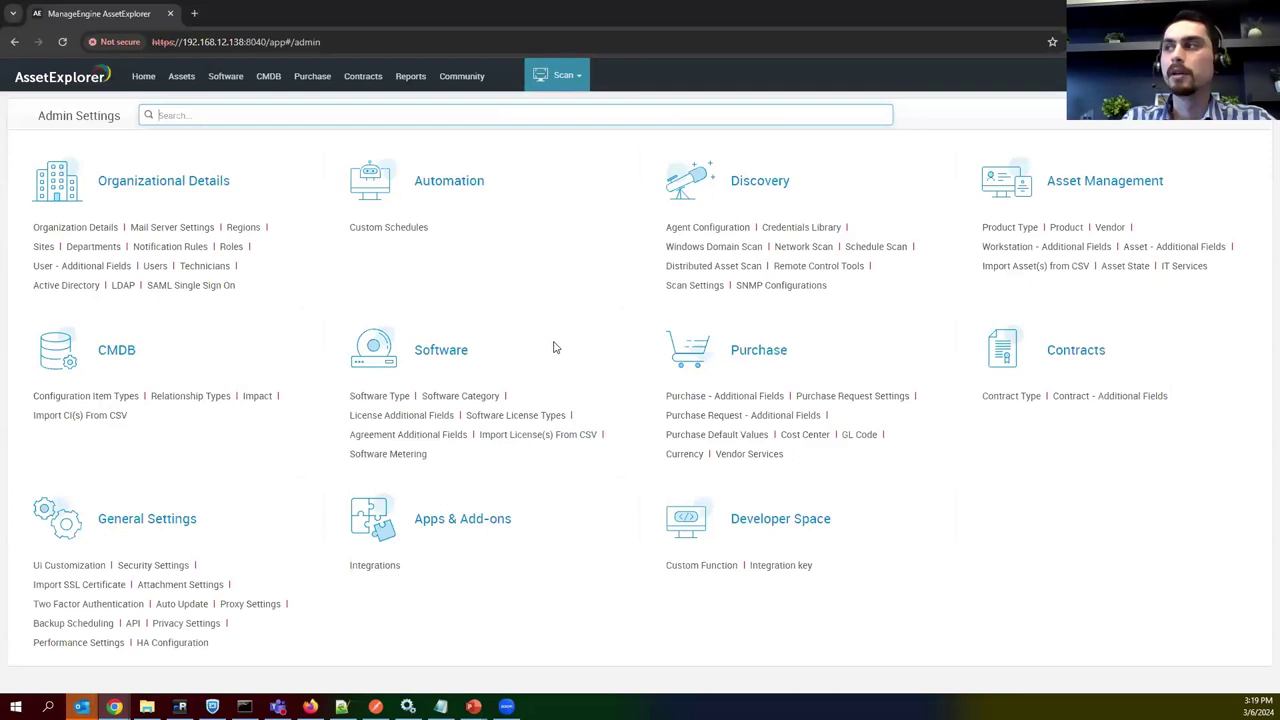
pyautogui.click(1010, 226)
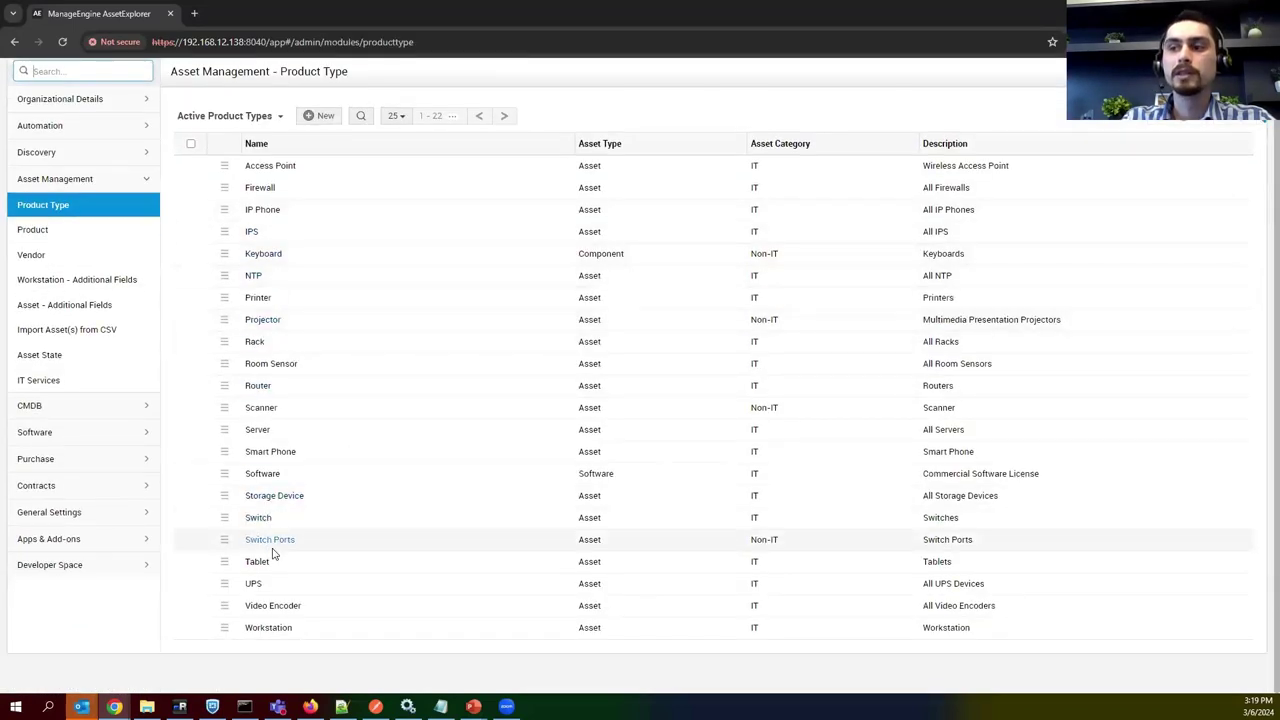
pyautogui.click(320, 159)
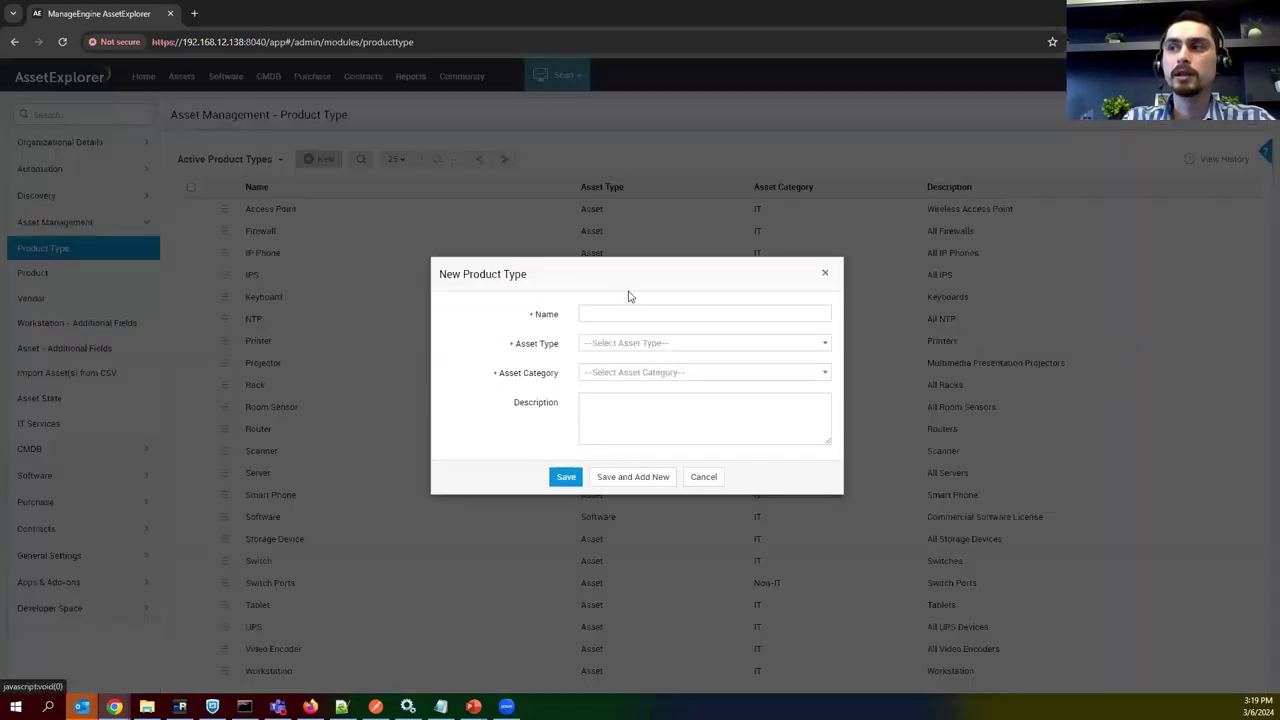
pyautogui.click(612, 315)
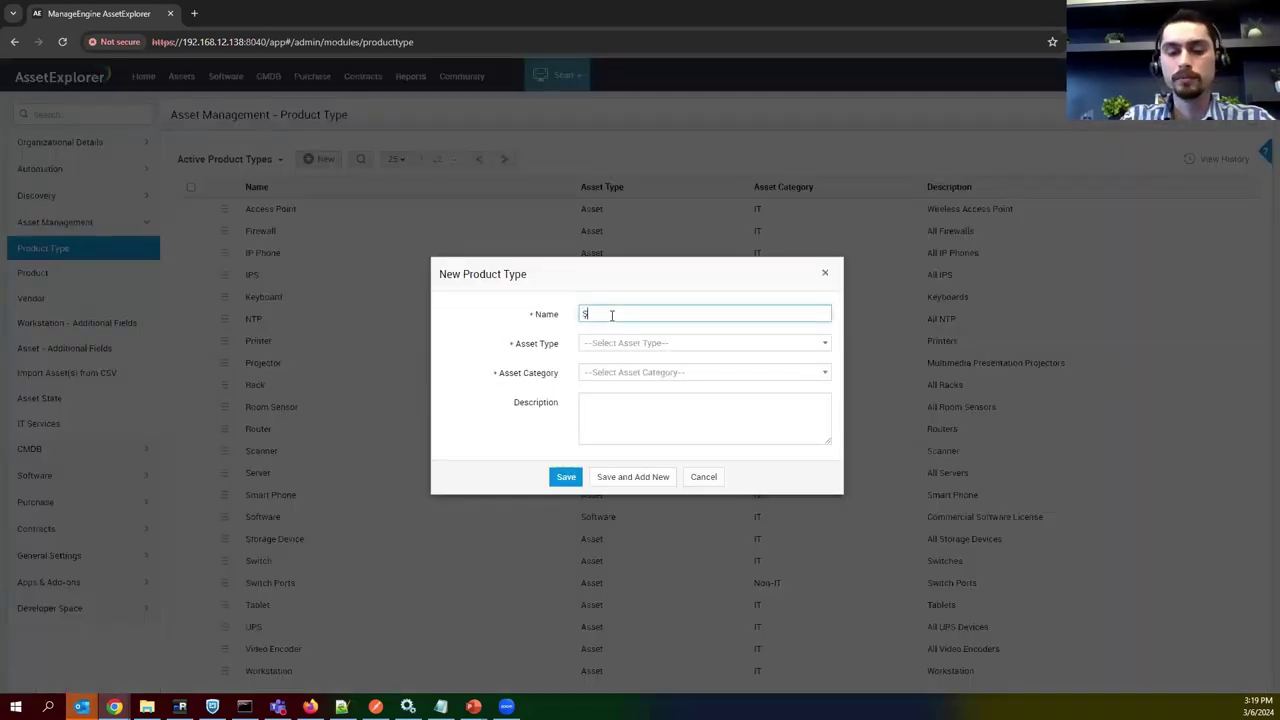
pyautogui.write('Şirket Aracı')
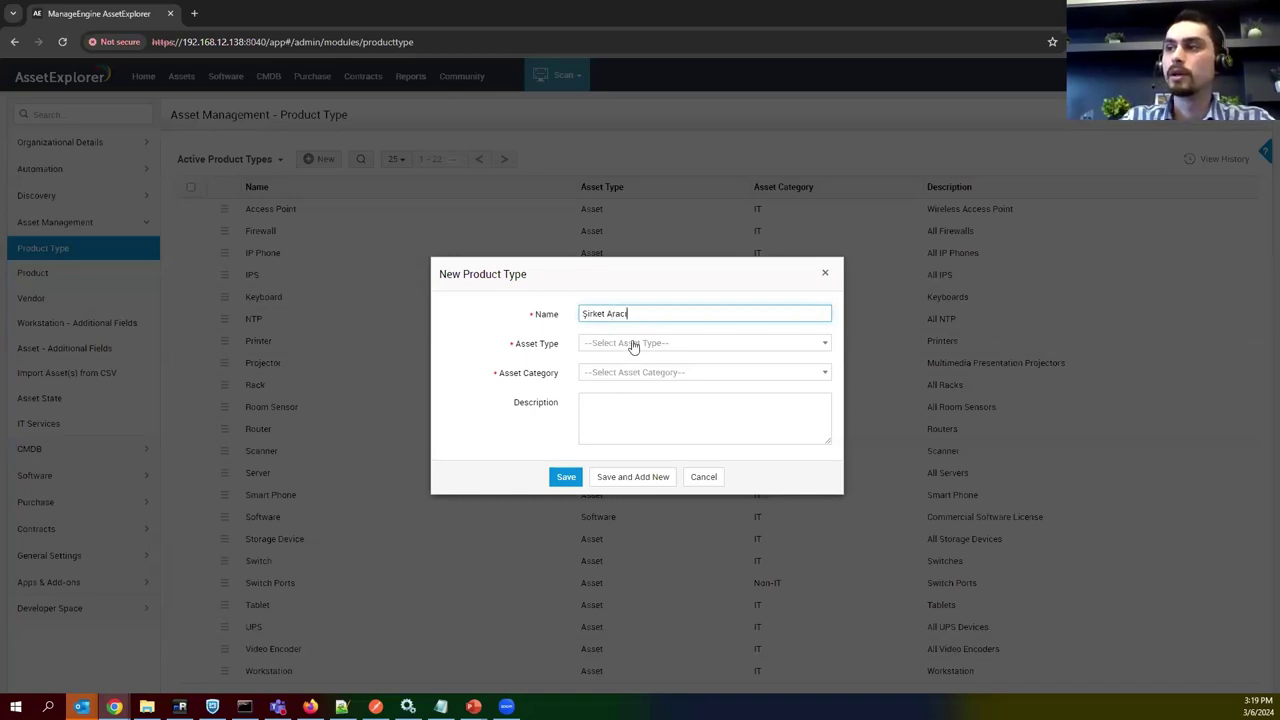
pyautogui.click(634, 344)
pyautogui.click(620, 388)
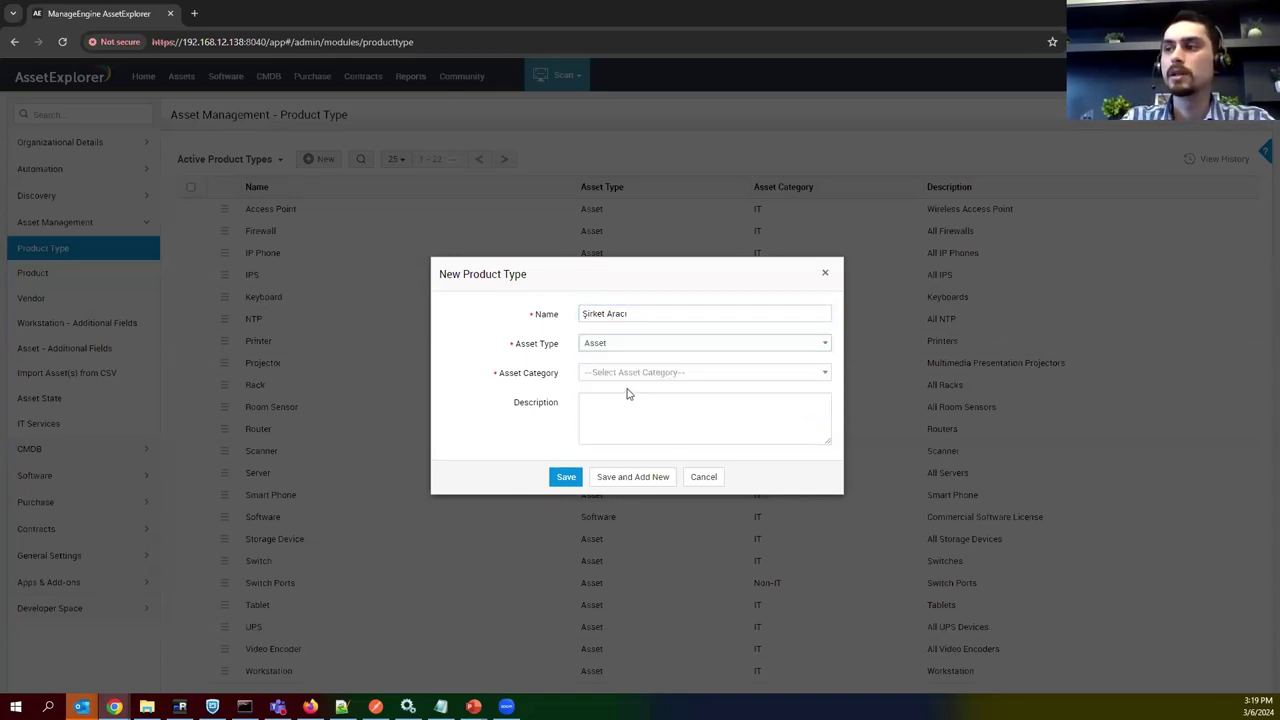
pyautogui.click(617, 375)
pyautogui.click(620, 435)
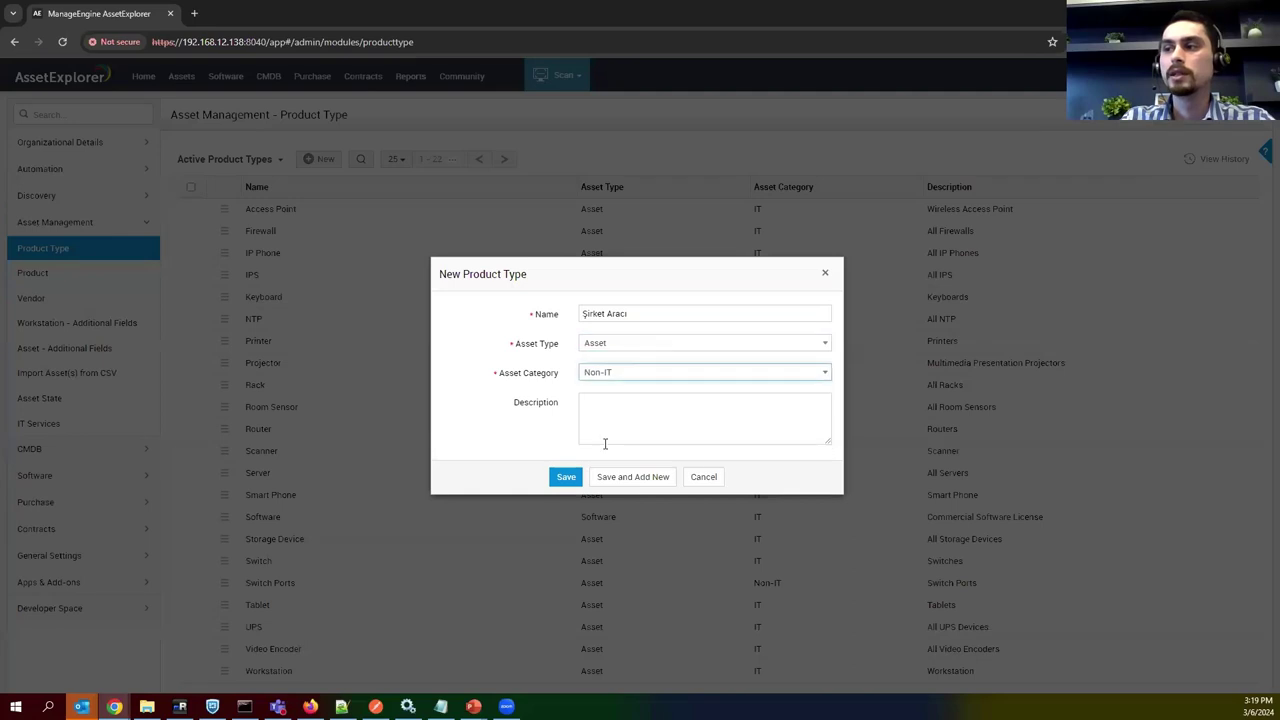
pyautogui.click(565, 477)
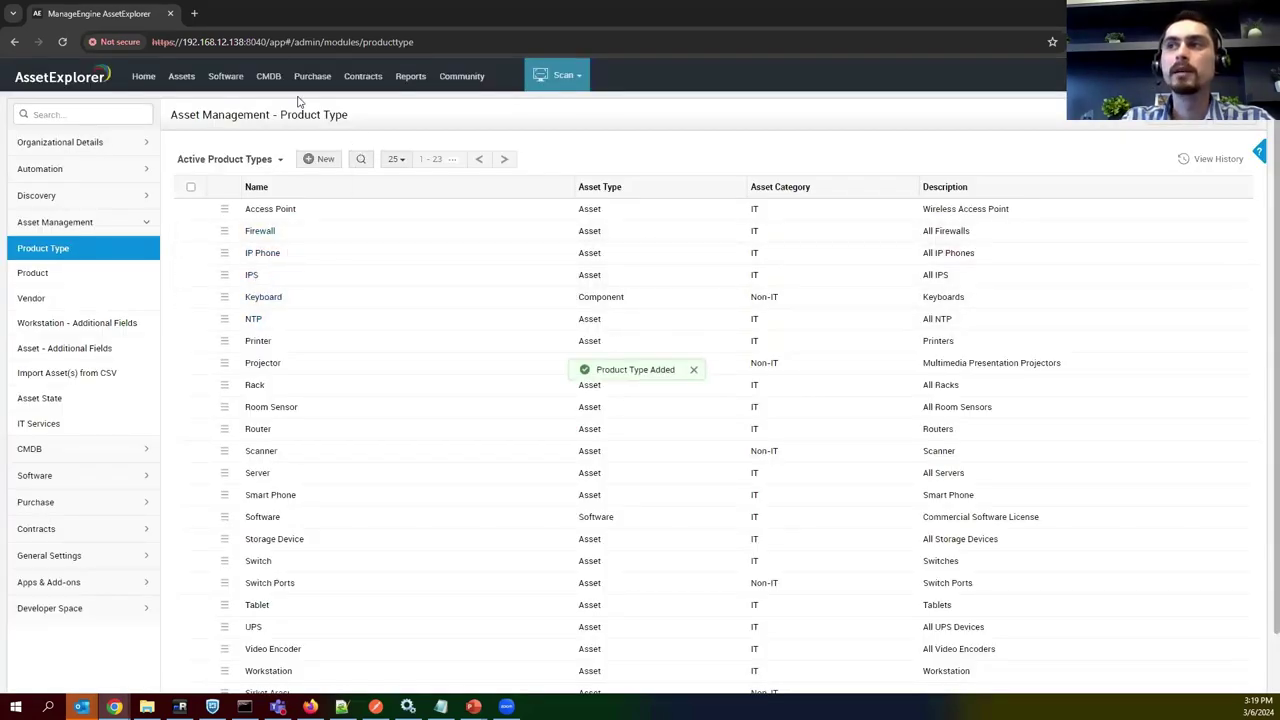
pyautogui.click(186, 80)
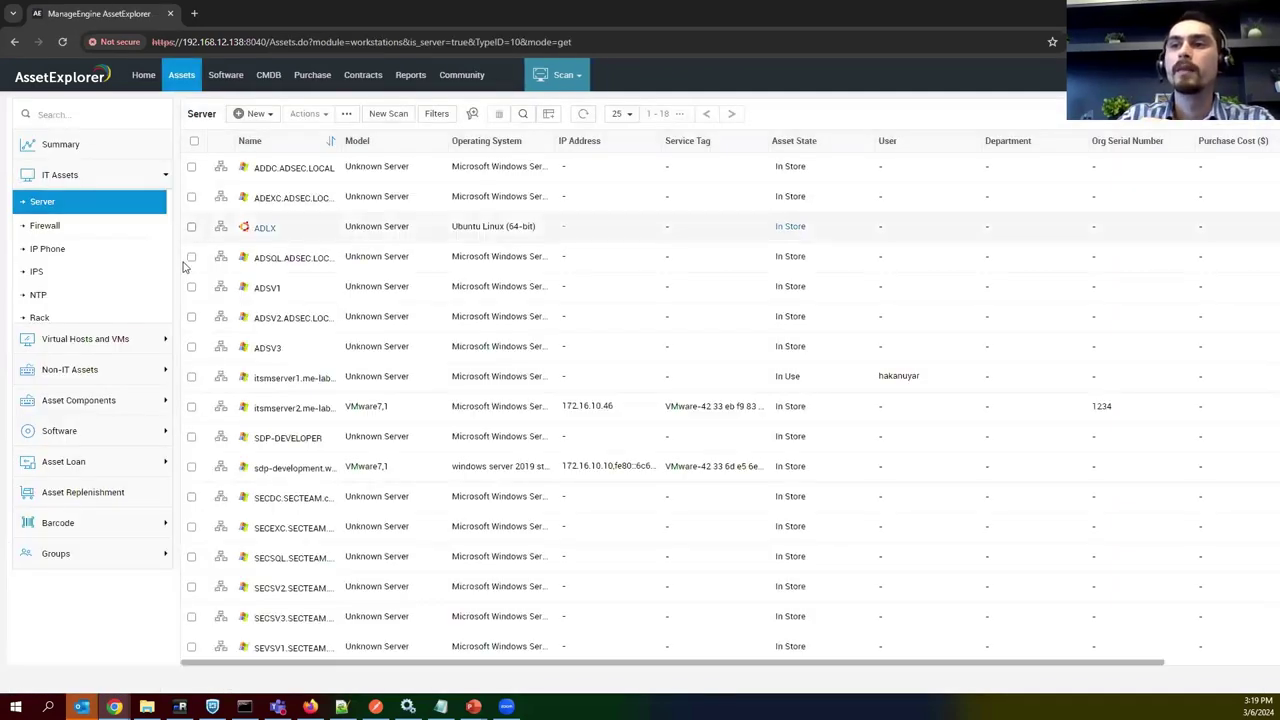
# Open the empty Şirket Aracı list under Non-IT Assets and check its add-asset options.
pyautogui.click(100, 369)
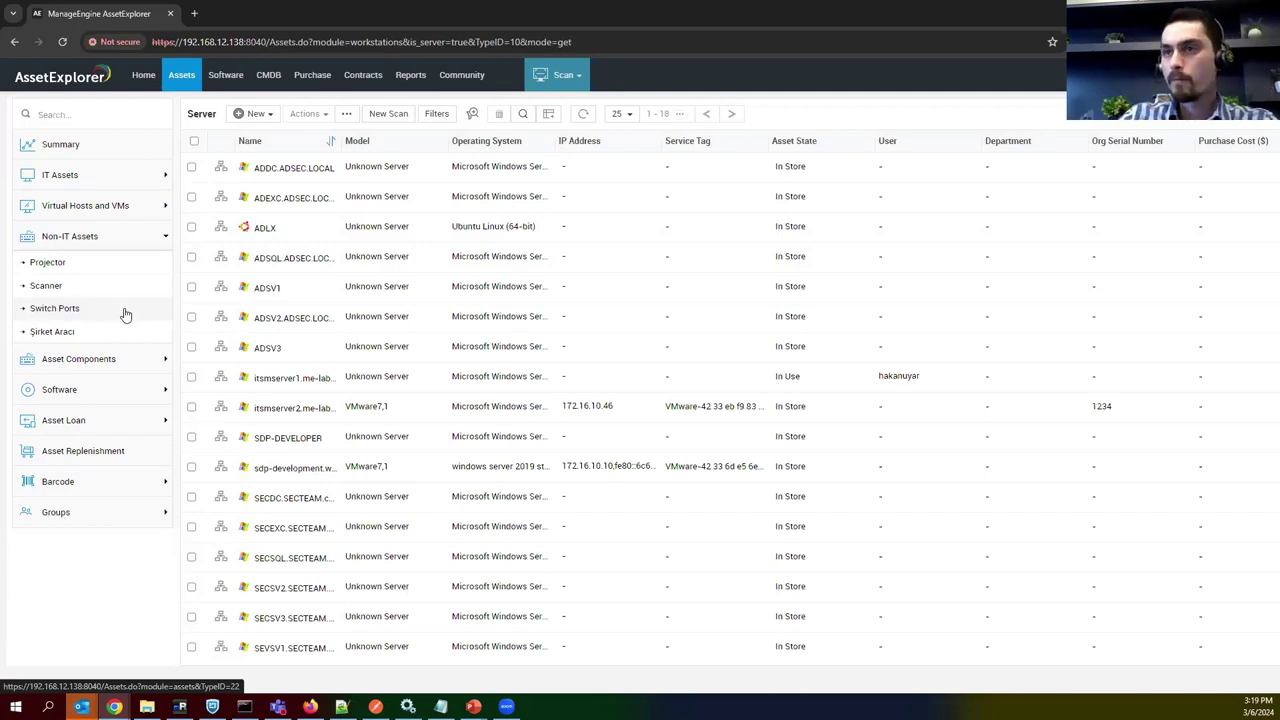
pyautogui.click(85, 333)
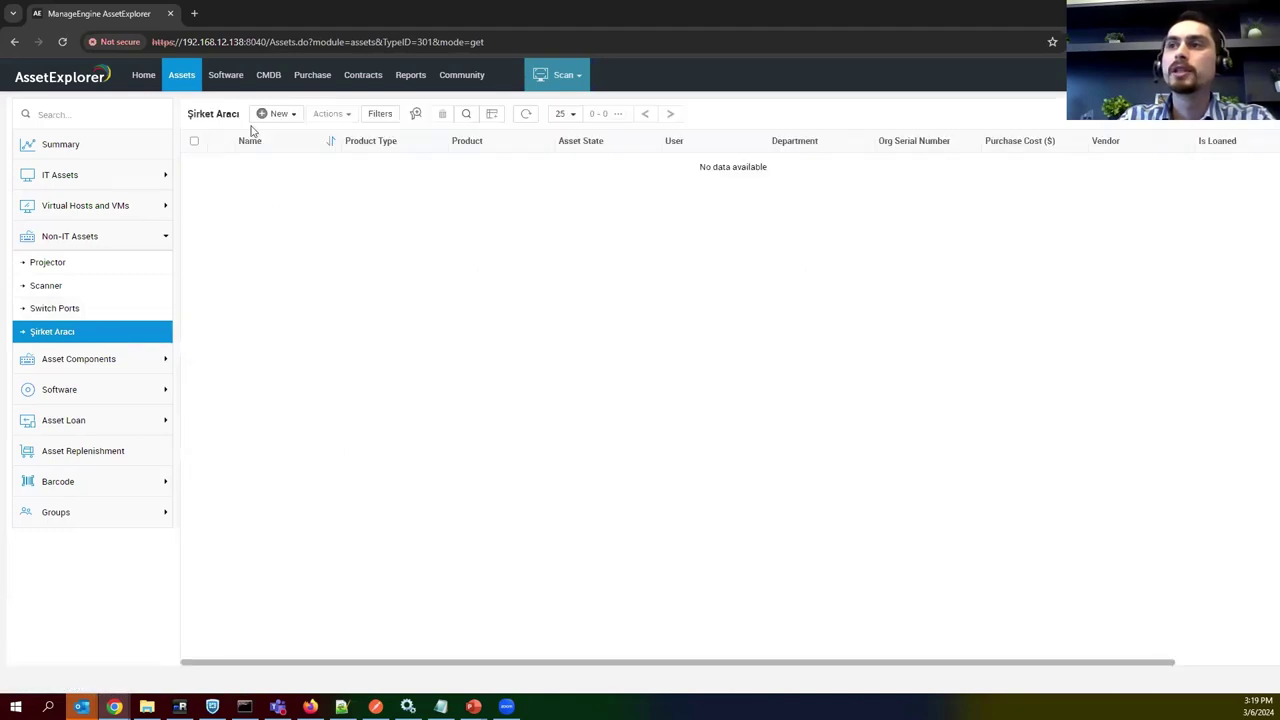
pyautogui.click(287, 119)
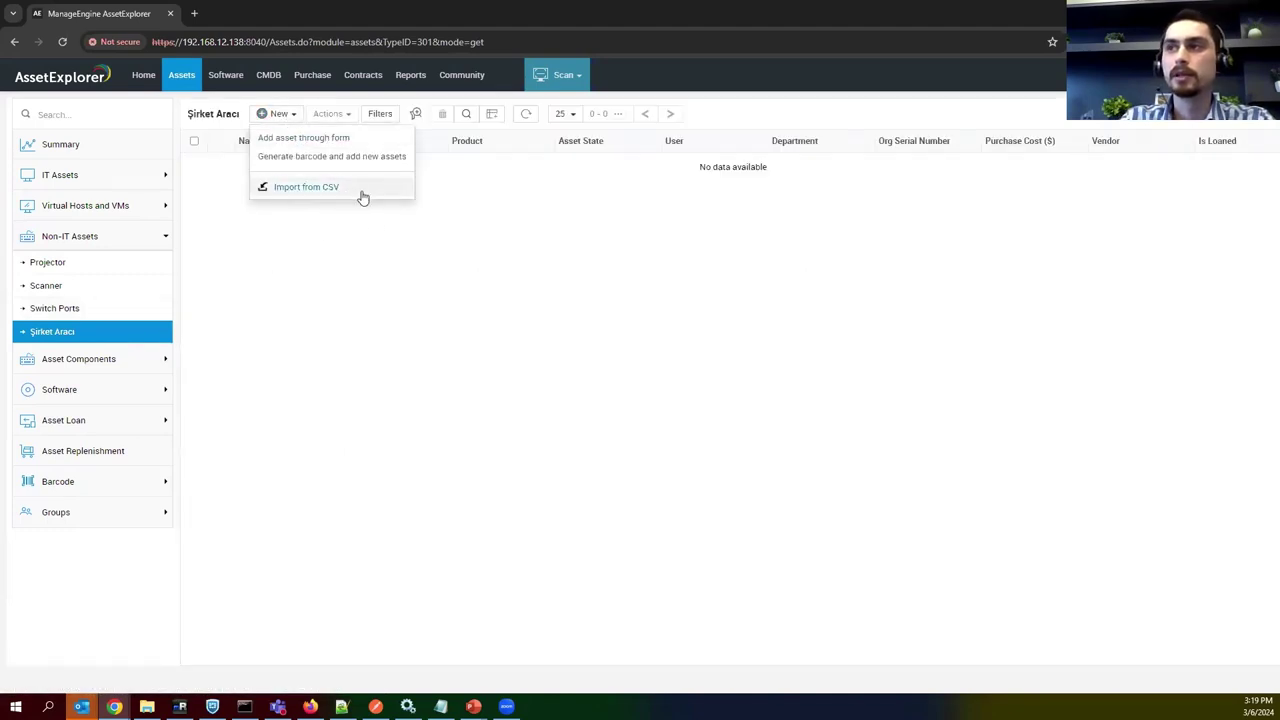
pyautogui.click(364, 259)
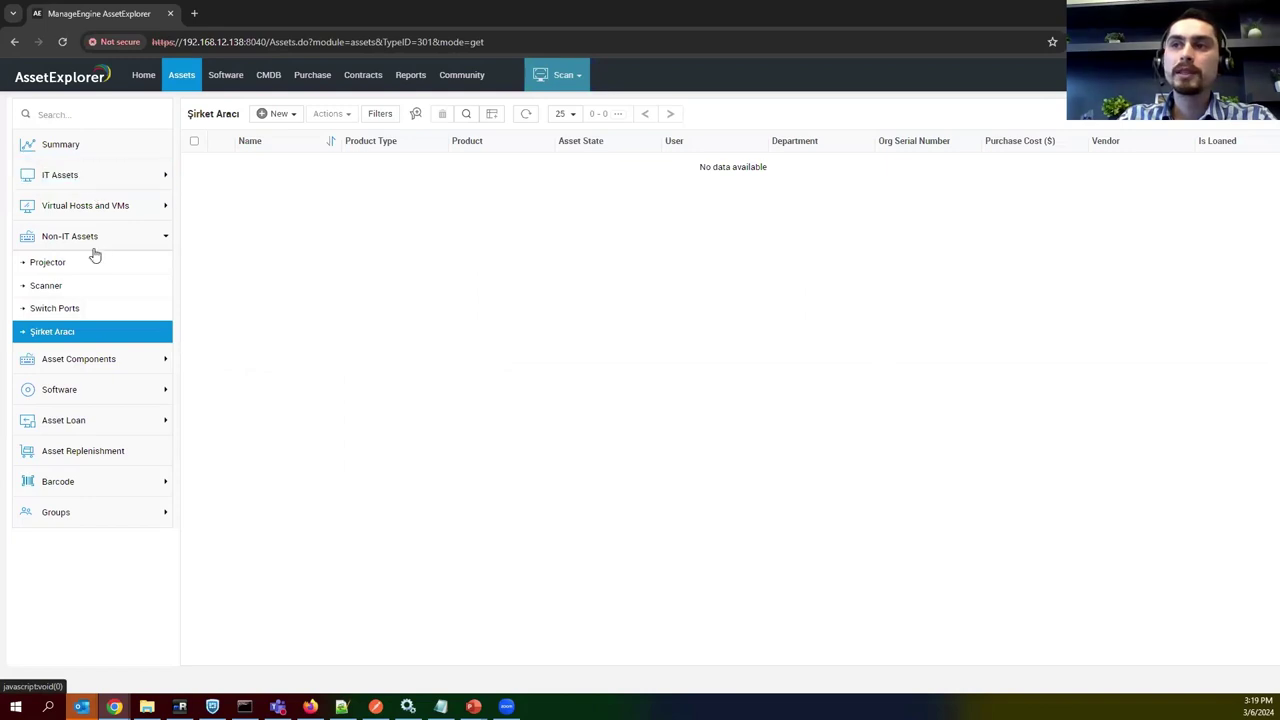
pyautogui.click(91, 178)
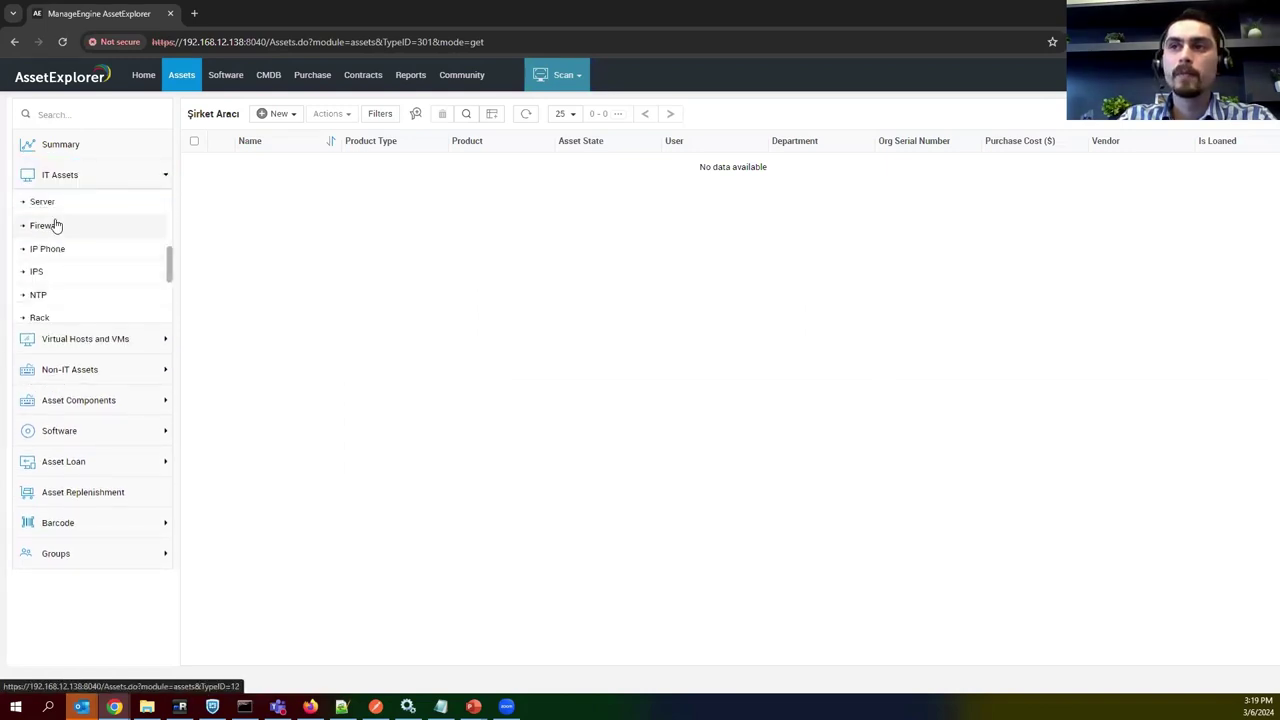
# Set firewall 192.168.100.1 to In Use, assign it to a user, and save keeping its site.
pyautogui.click(52, 225)
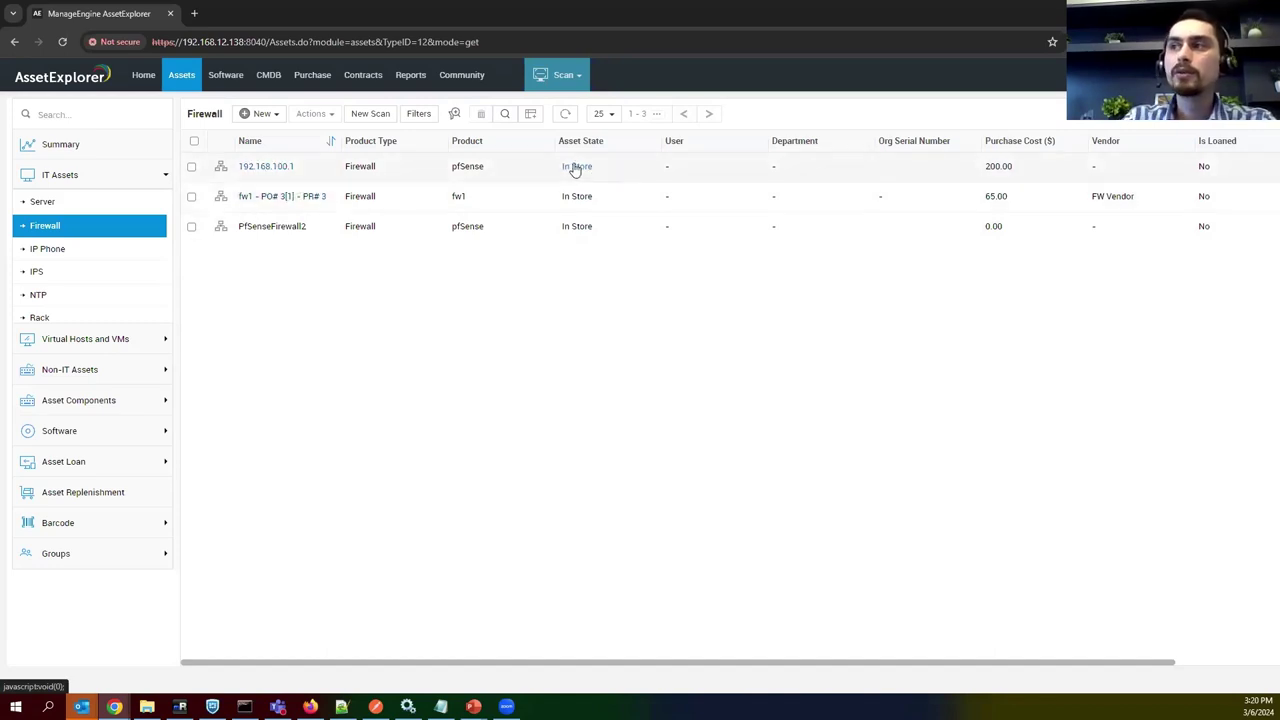
pyautogui.click(572, 167)
pyautogui.click(621, 376)
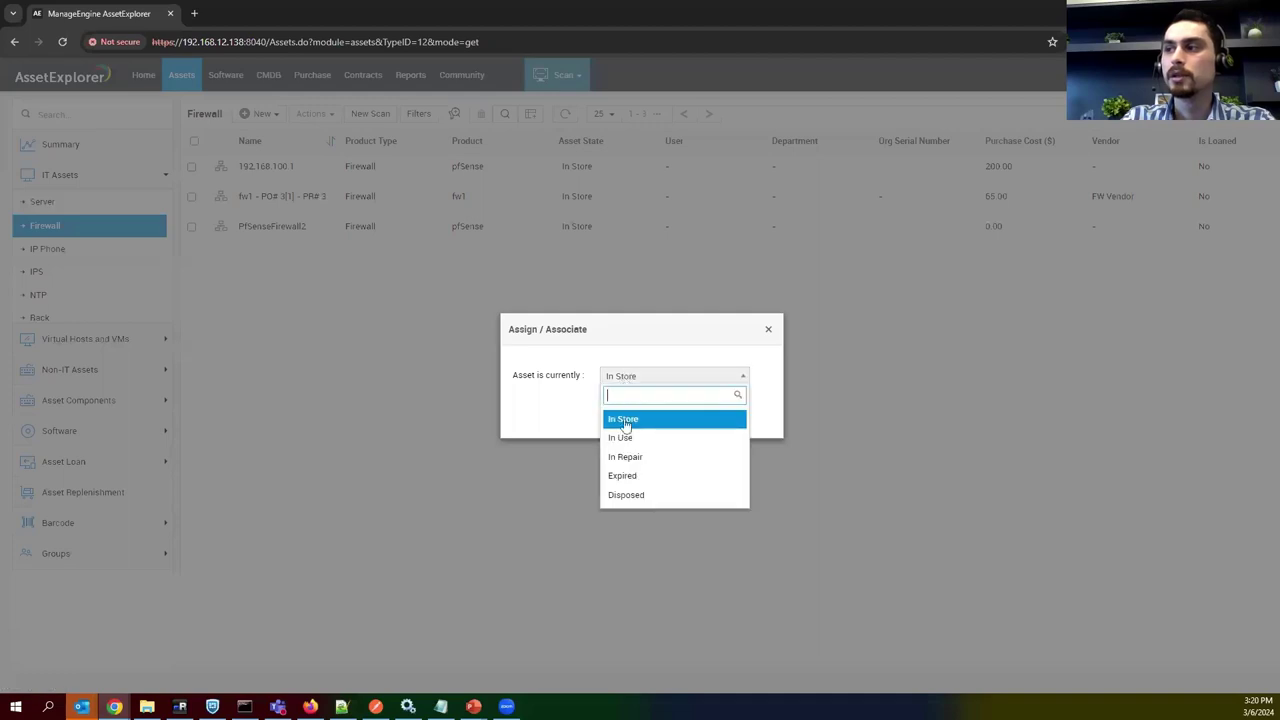
pyautogui.click(628, 438)
pyautogui.click(624, 452)
pyautogui.click(624, 553)
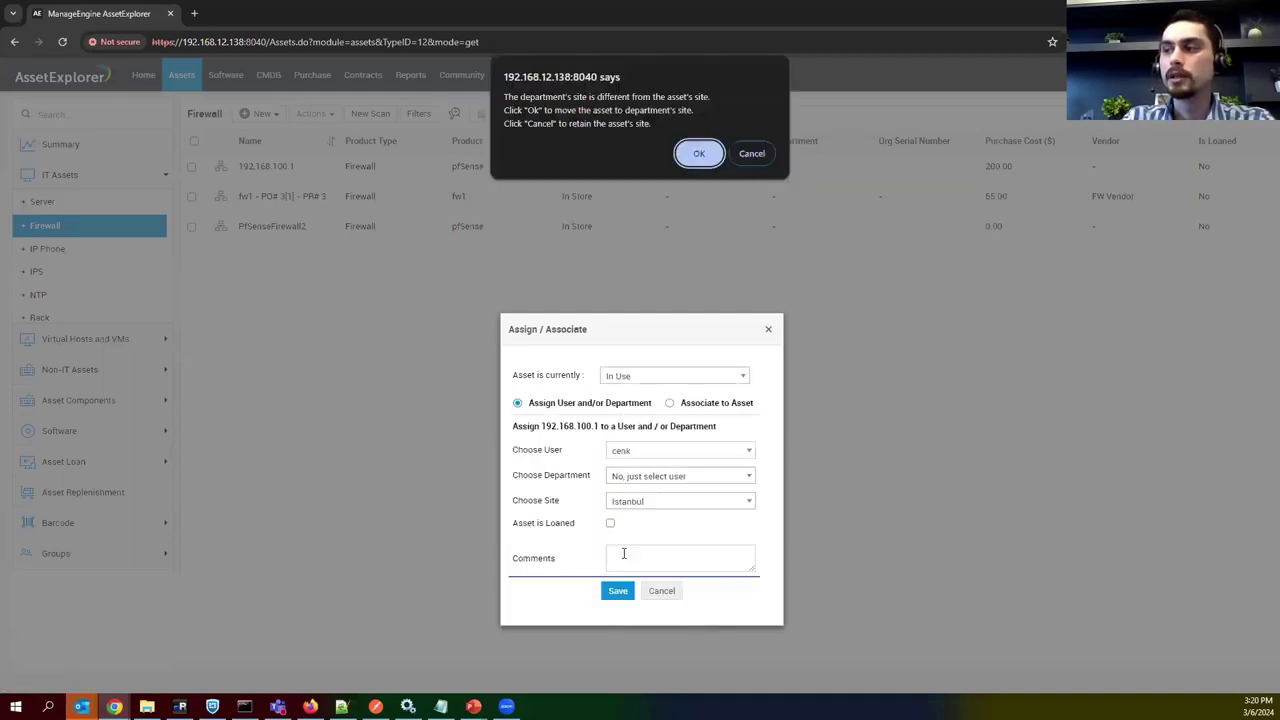
pyautogui.click(690, 156)
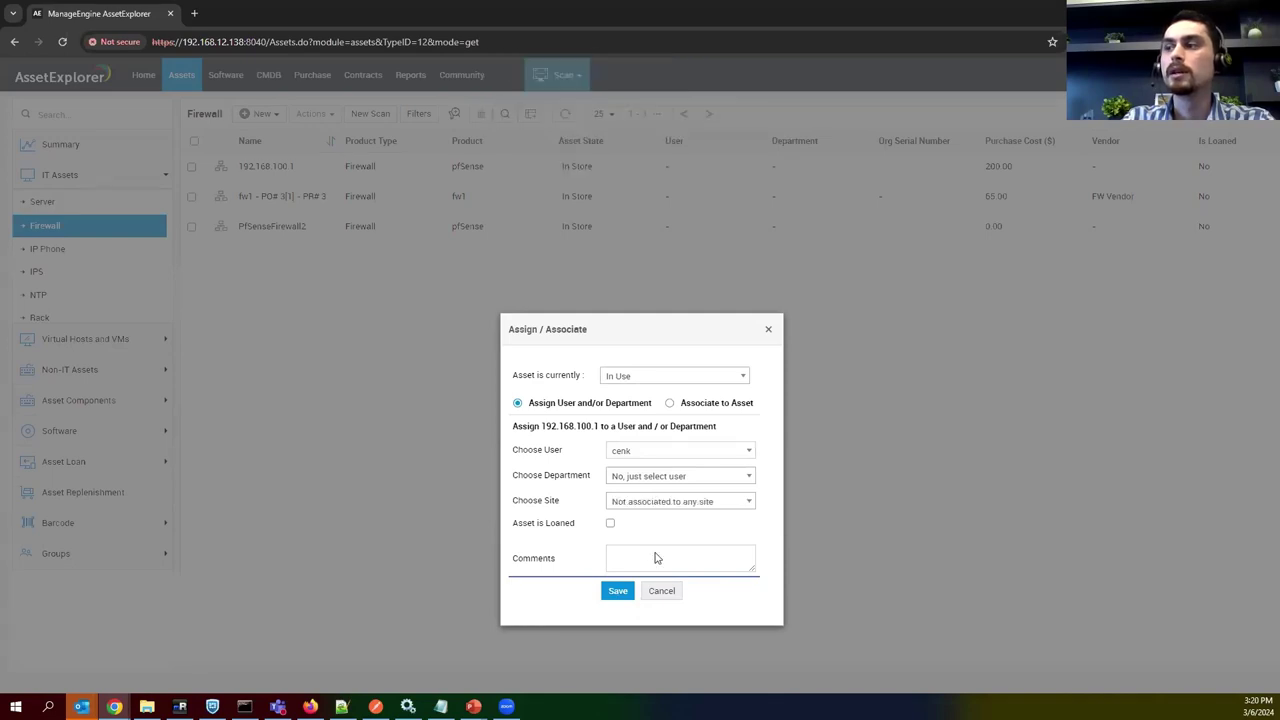
pyautogui.click(617, 591)
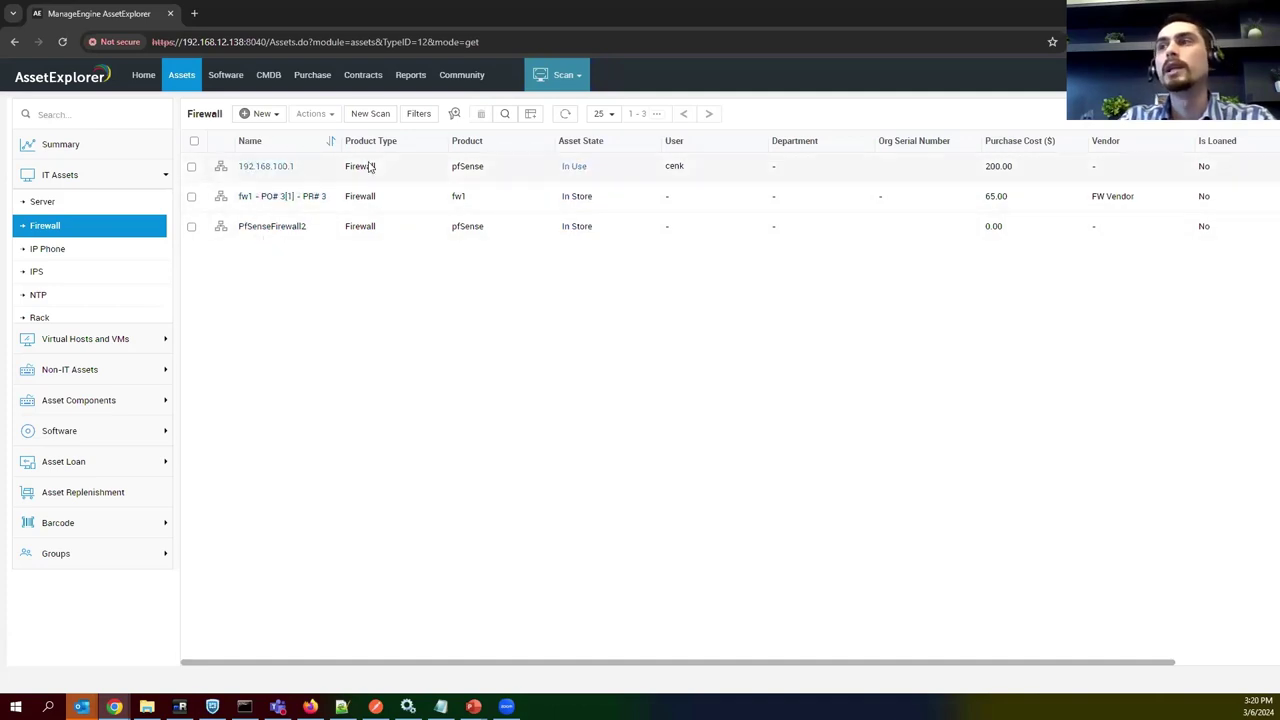
pyautogui.click(268, 75)
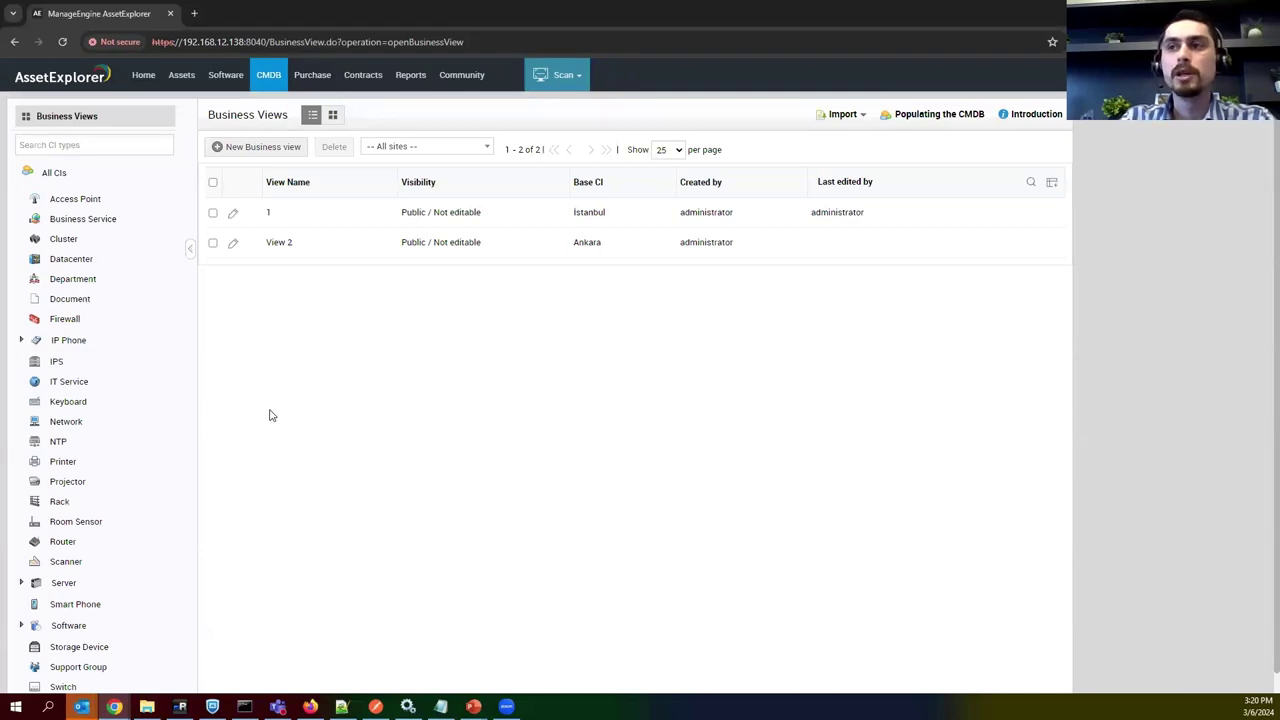
# Open firewall 192.168.100.1 from the CMDB Firewall list and display its relationship map.
pyautogui.scroll(-3, 135, 428)
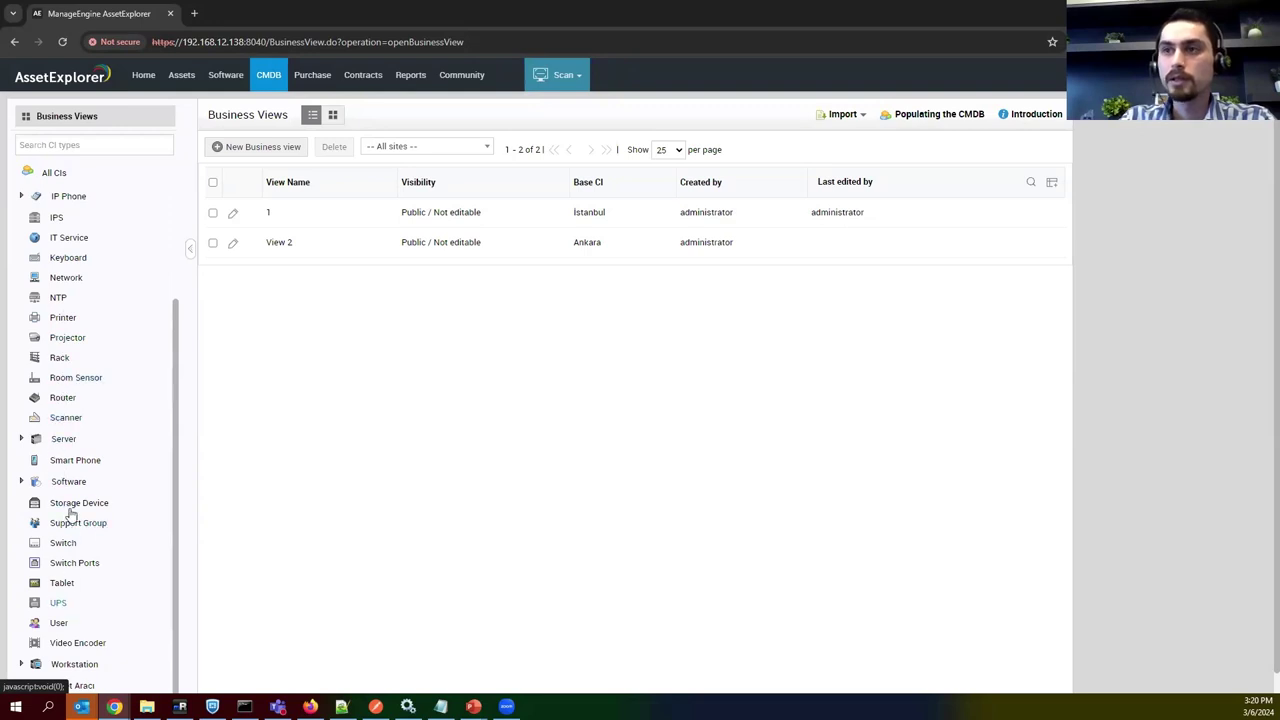
pyautogui.scroll(-1, 66, 420)
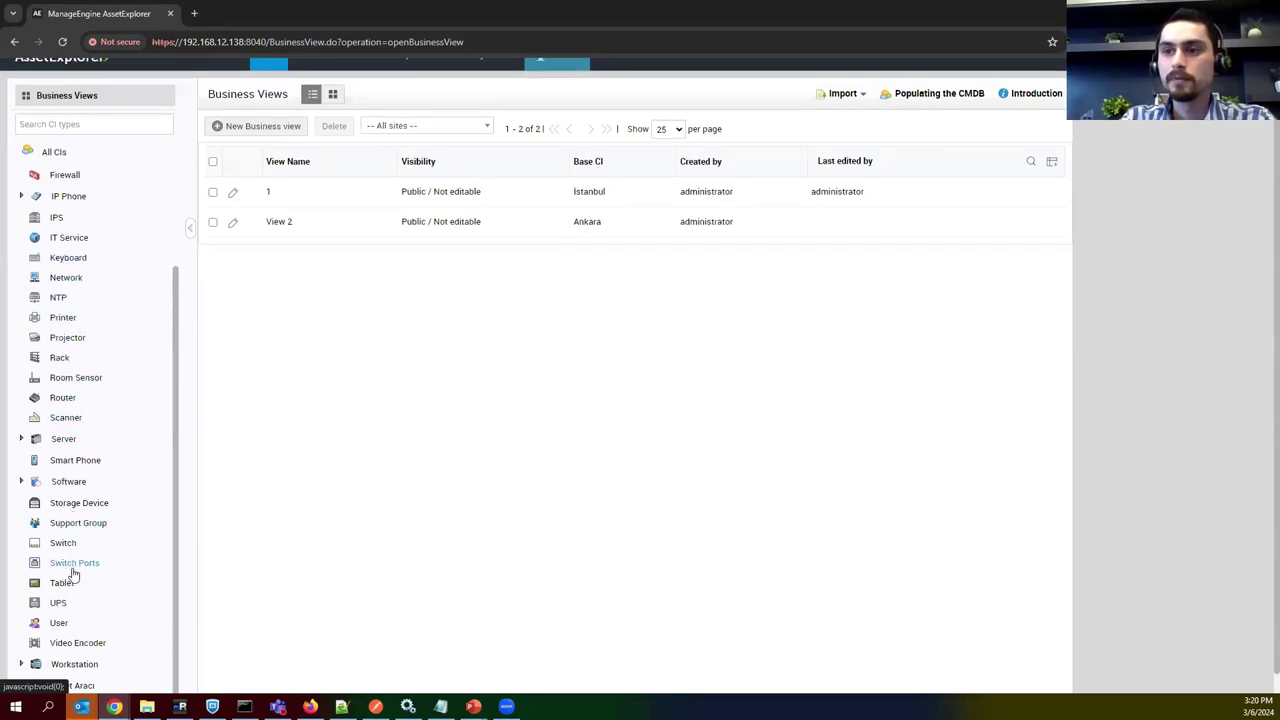
pyautogui.scroll(-1, 72, 517)
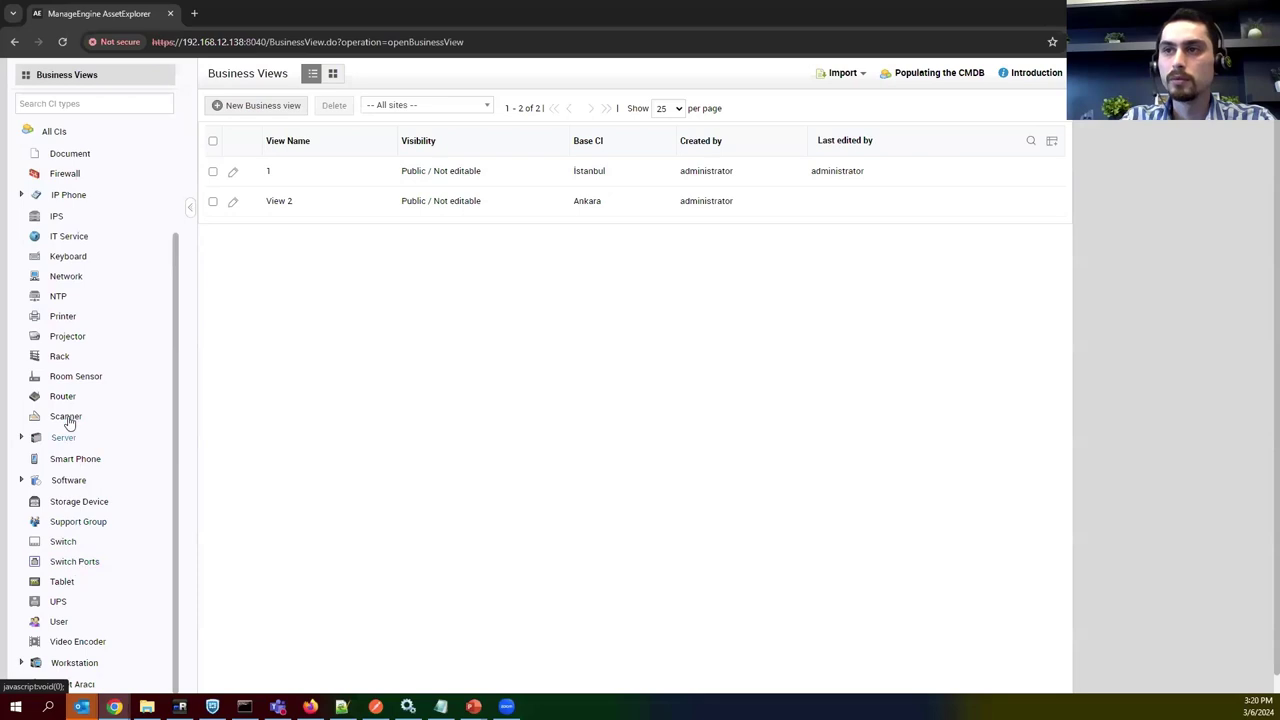
pyautogui.click(78, 175)
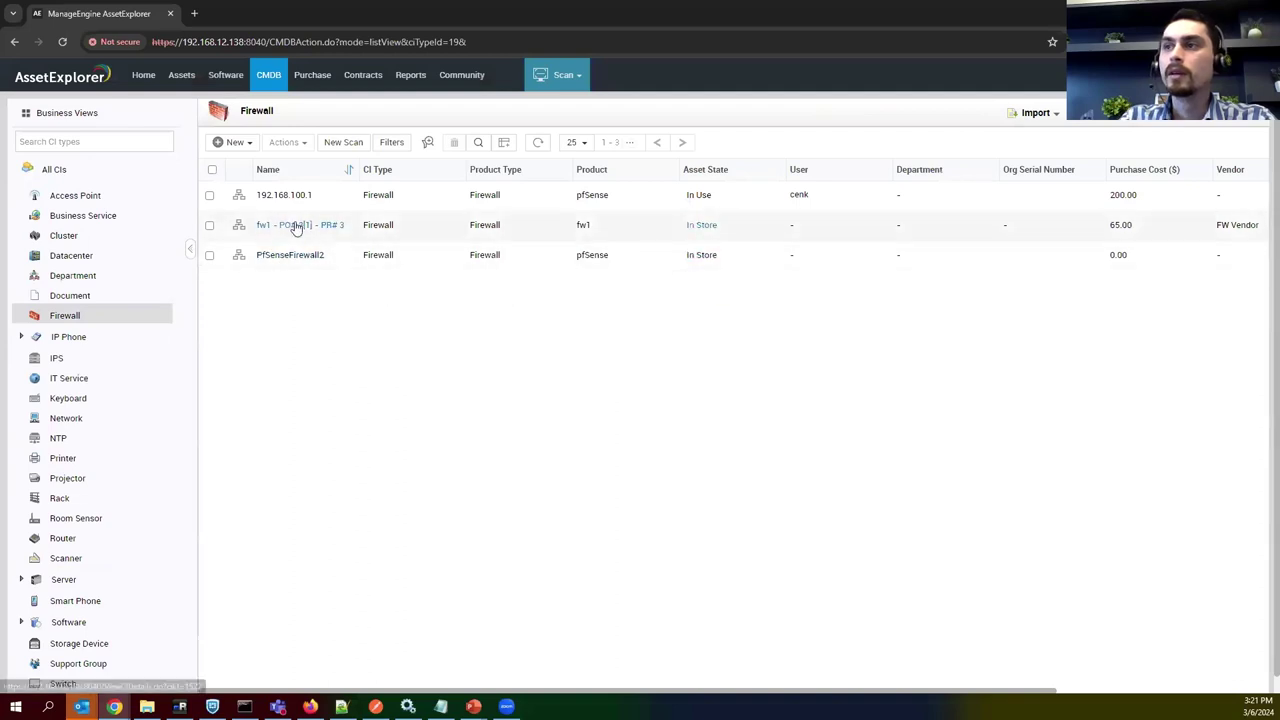
pyautogui.click(285, 196)
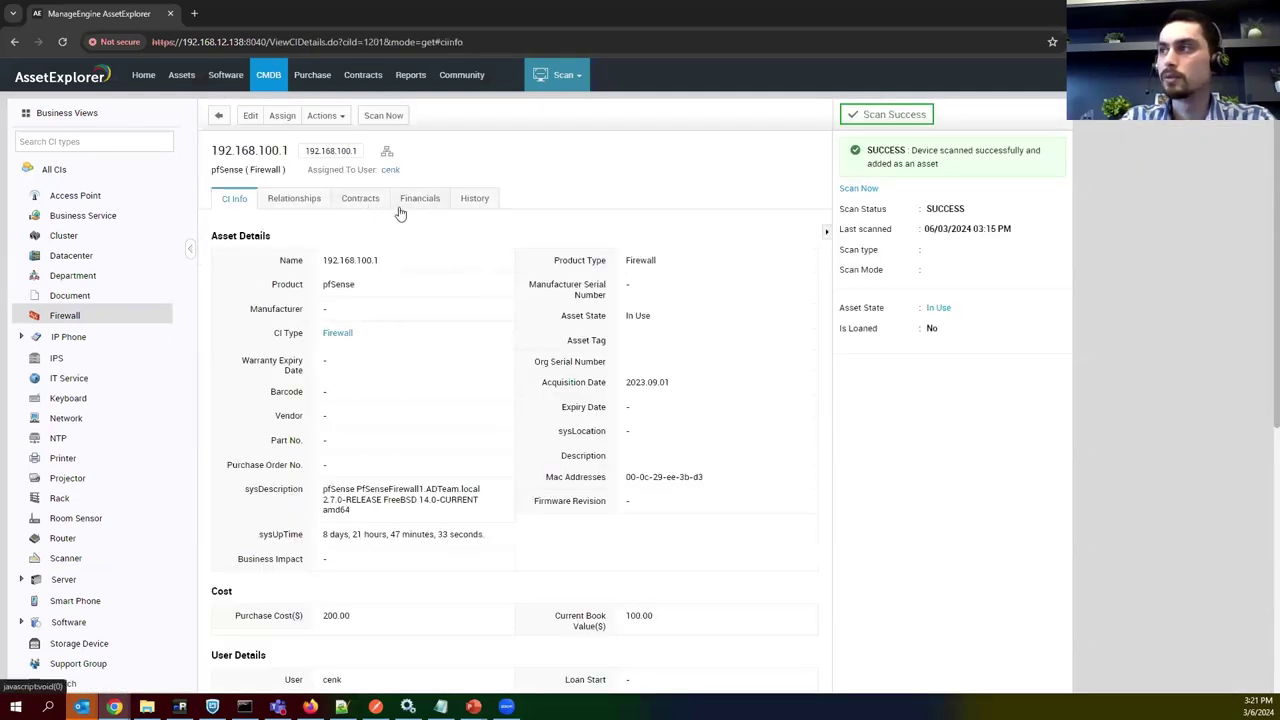
pyautogui.click(318, 204)
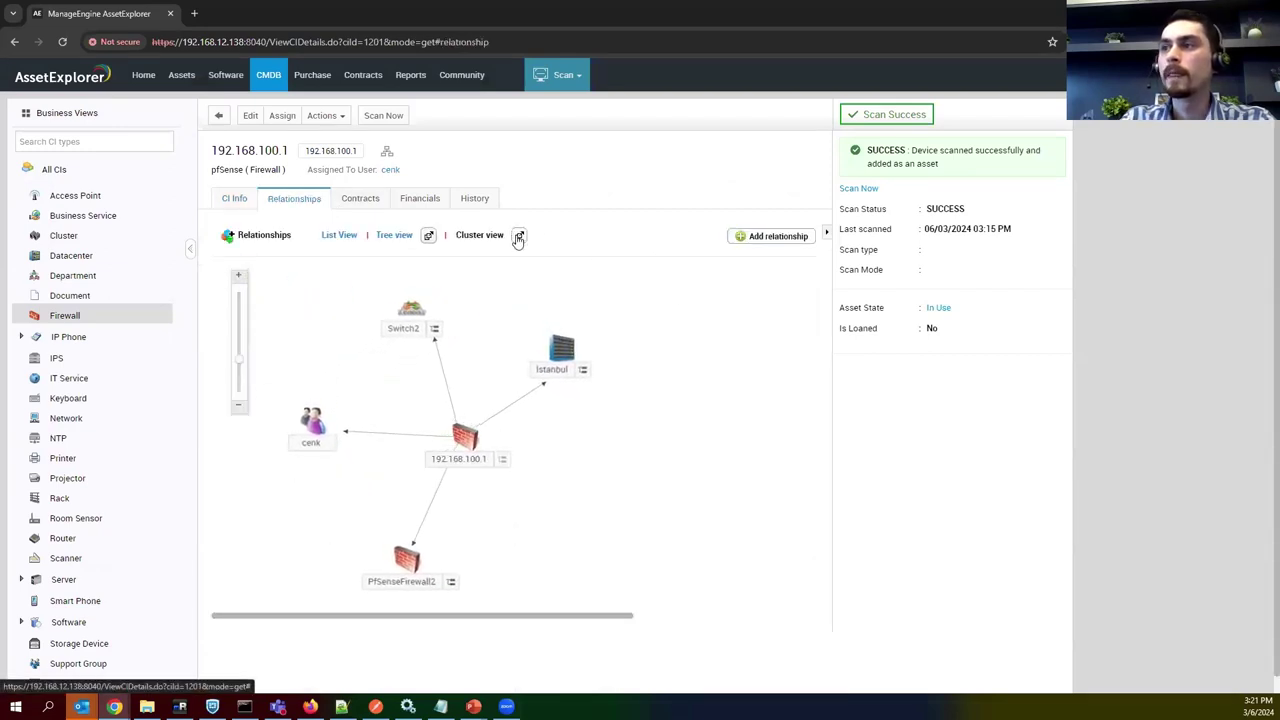
pyautogui.click(518, 237)
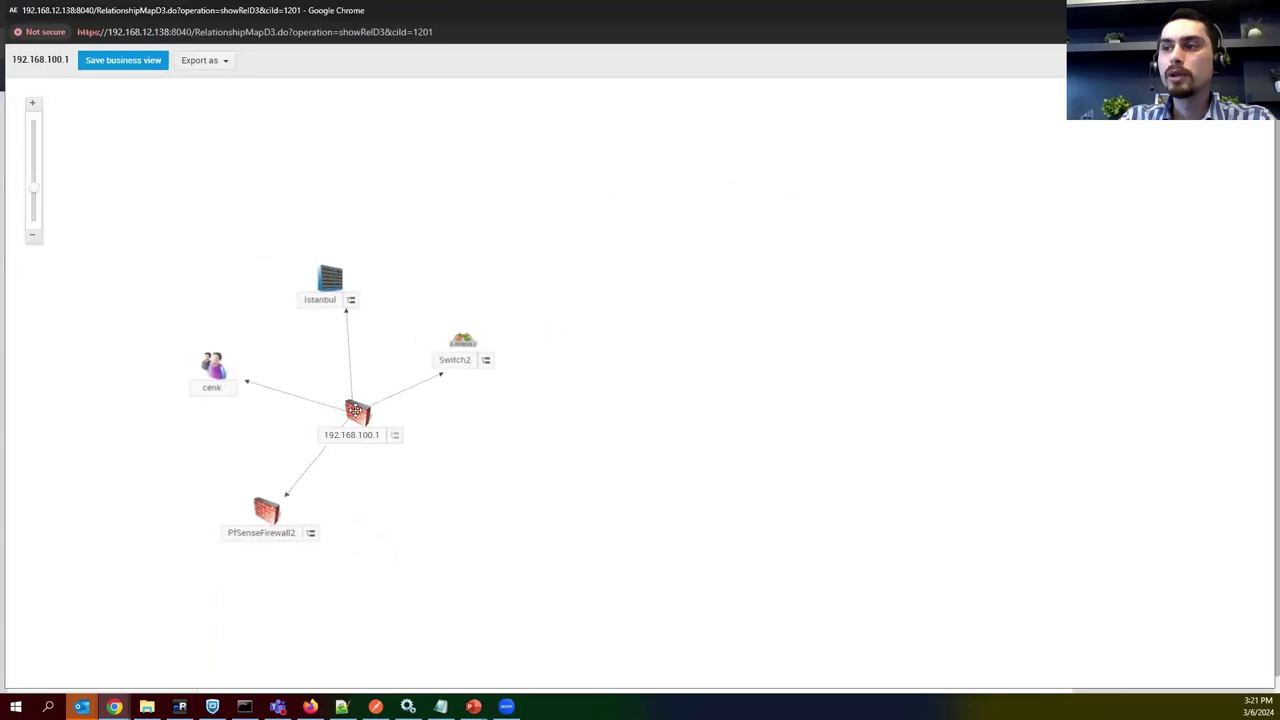
# Arrange PfSenseFirewall2, cenk, Istanbul and Switch2 around the firewall, then expand Switch2.
pyautogui.moveTo(280, 515); pyautogui.dragTo(466, 515)
pyautogui.moveTo(641, 471); pyautogui.dragTo(675, 452)
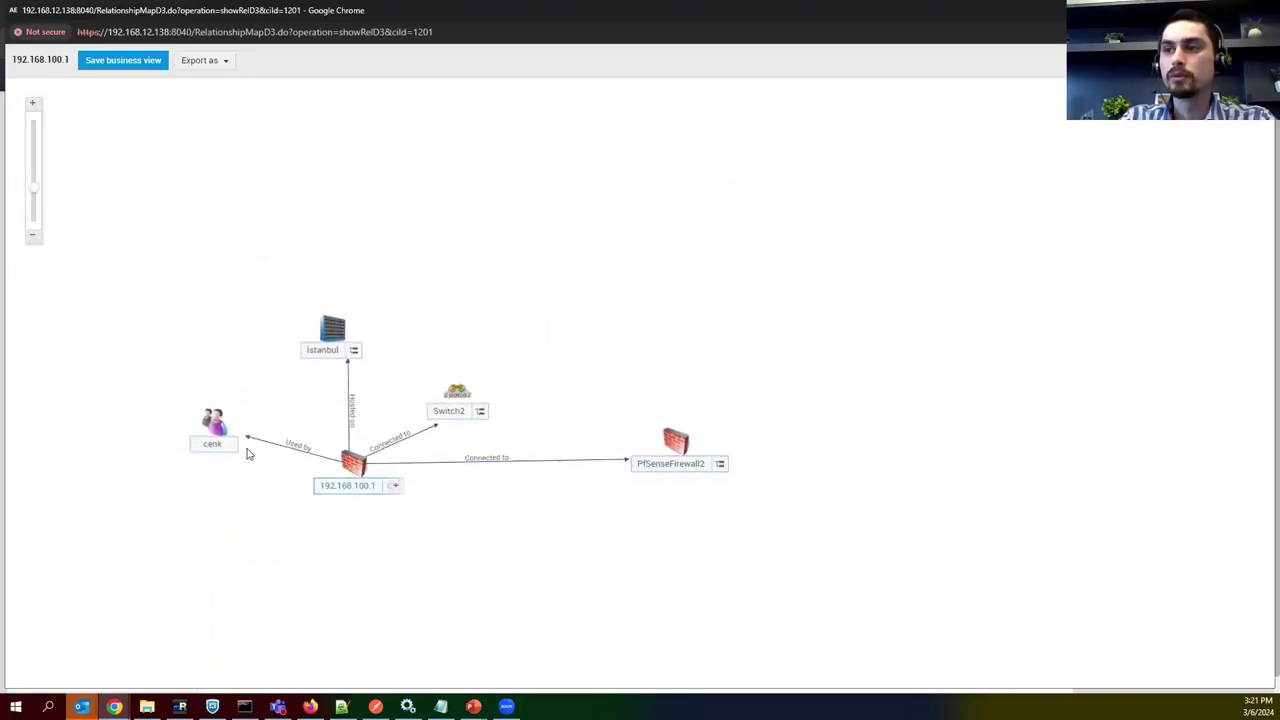
pyautogui.moveTo(212, 428); pyautogui.dragTo(116, 478)
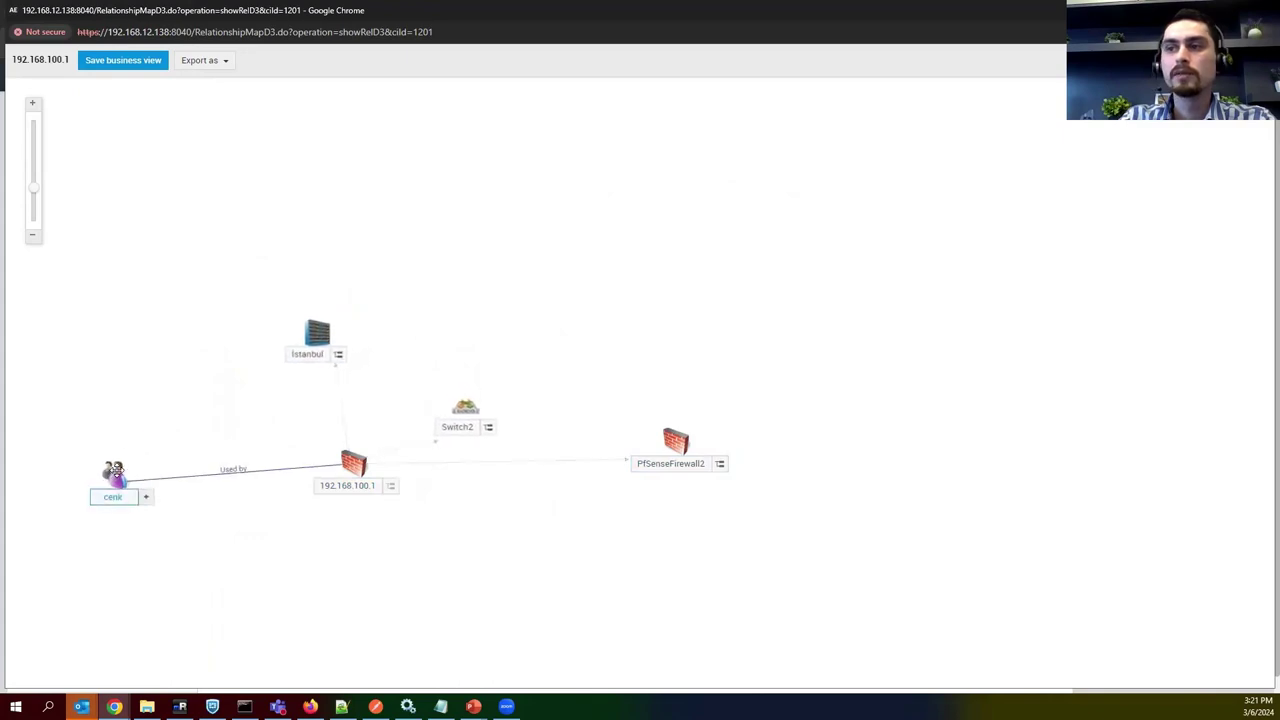
pyautogui.click(352, 462)
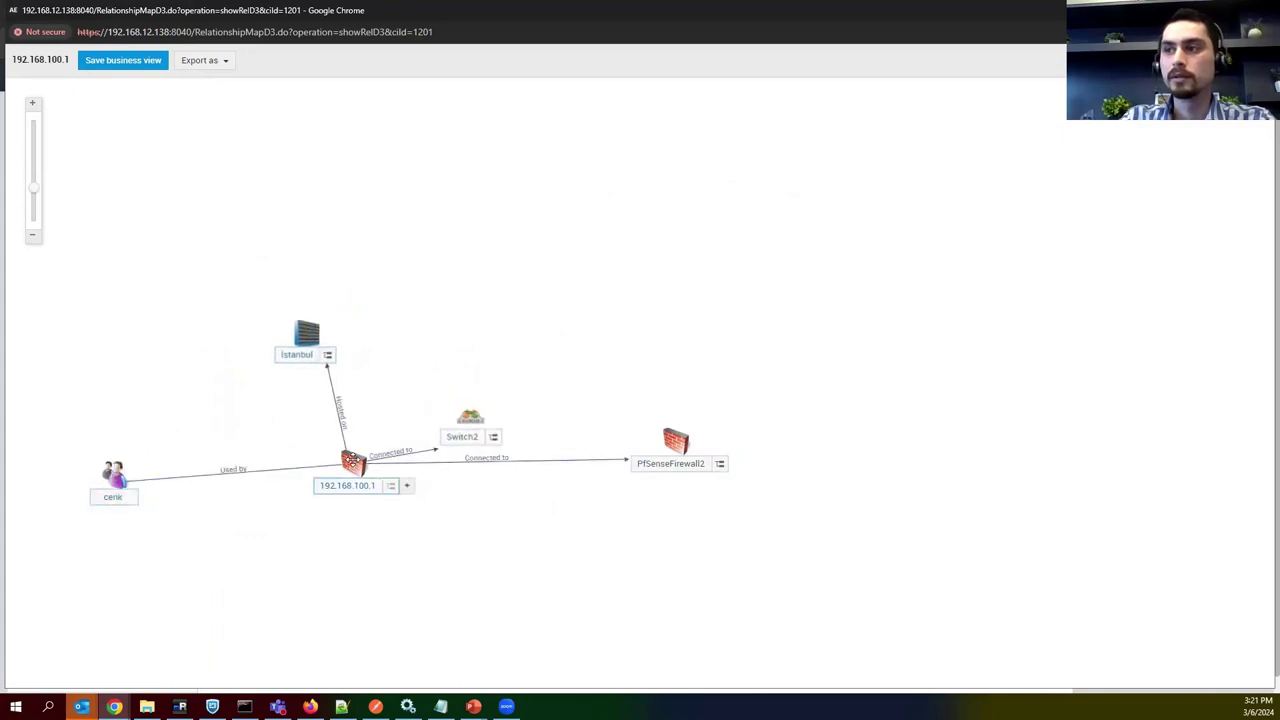
pyautogui.moveTo(298, 318); pyautogui.dragTo(383, 603)
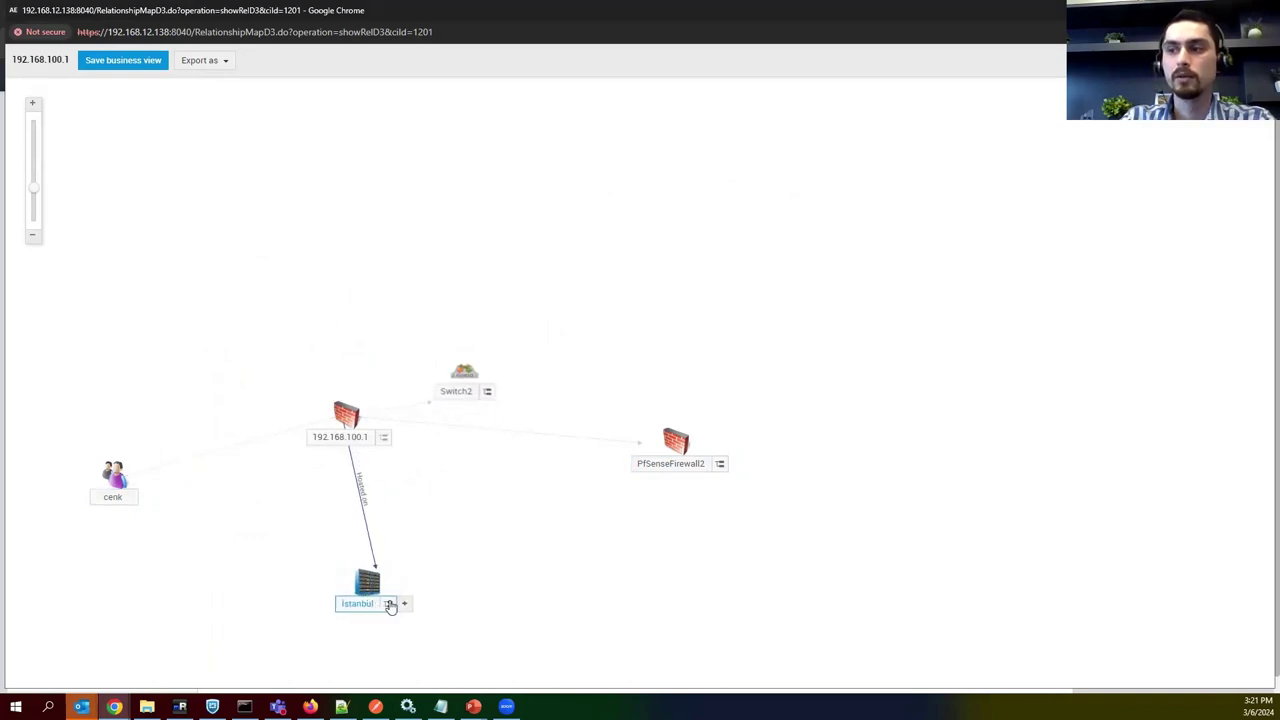
pyautogui.click(674, 436)
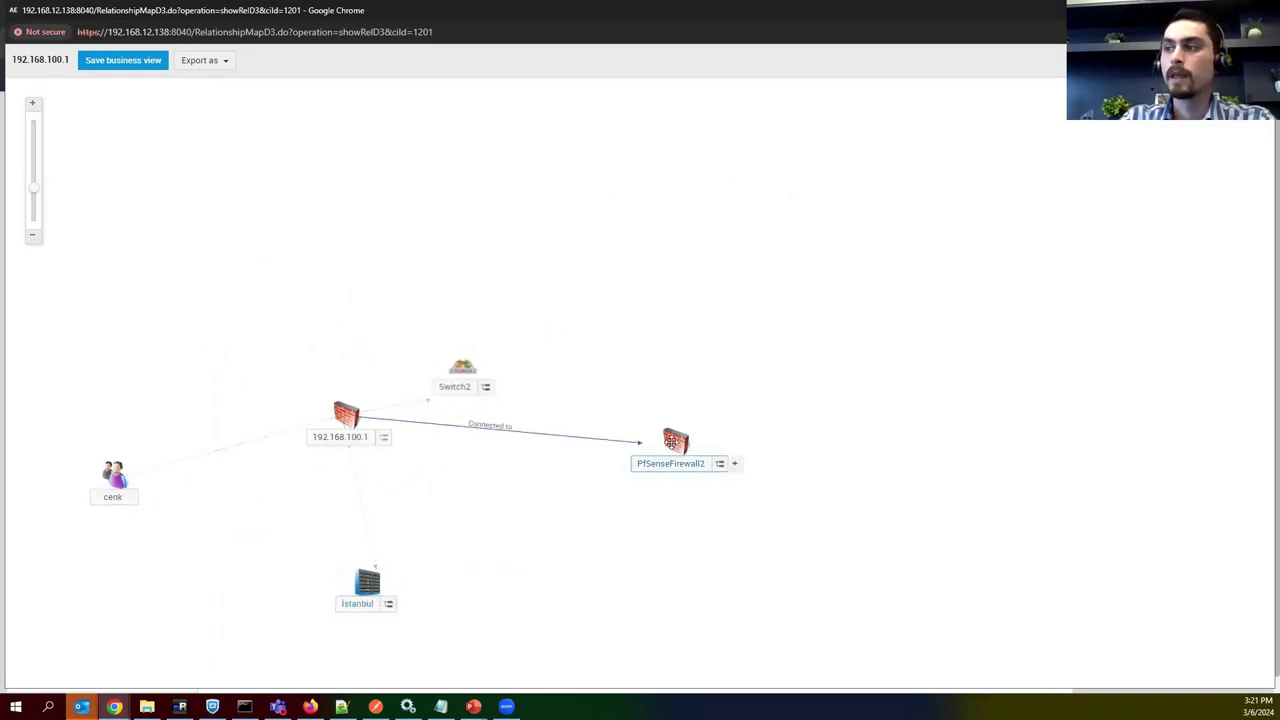
pyautogui.moveTo(452, 372); pyautogui.dragTo(342, 332)
pyautogui.click(349, 331)
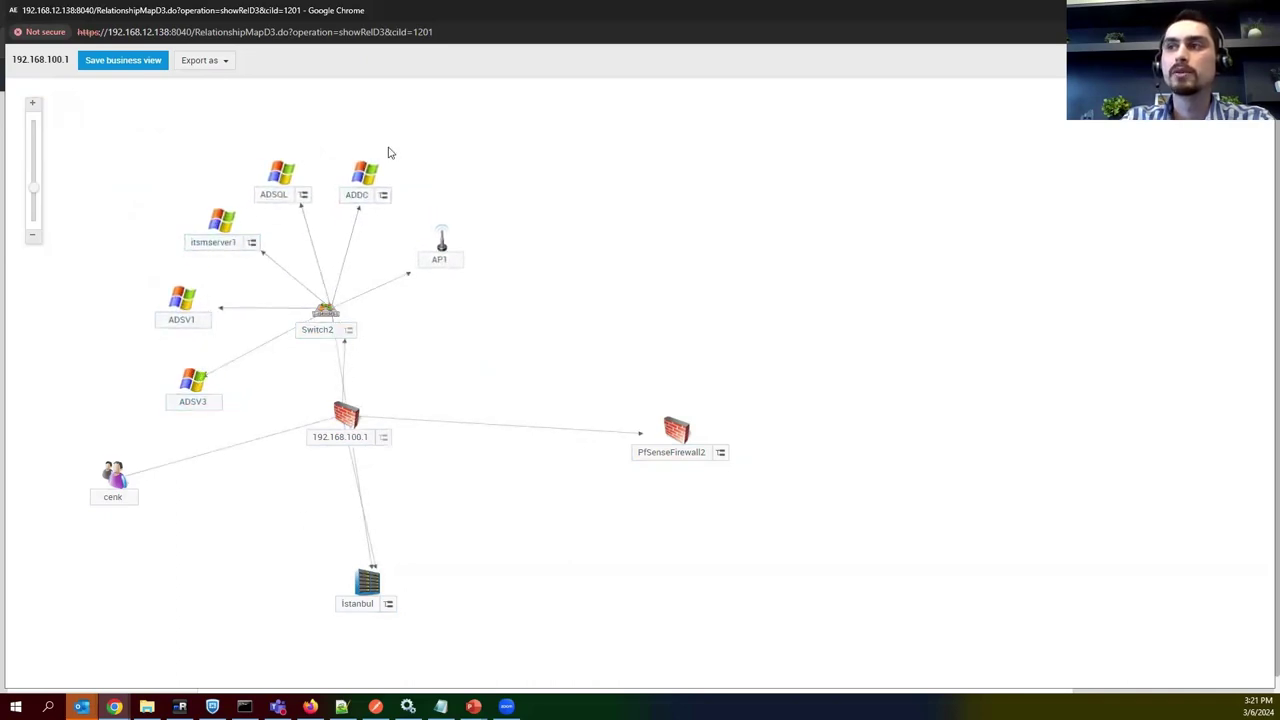
# Tidy the AP1, ADDC, ADSQL and PfSenseFirewall2 nodes, then expand PfSenseFirewall2.
pyautogui.moveTo(442, 248); pyautogui.dragTo(457, 356)
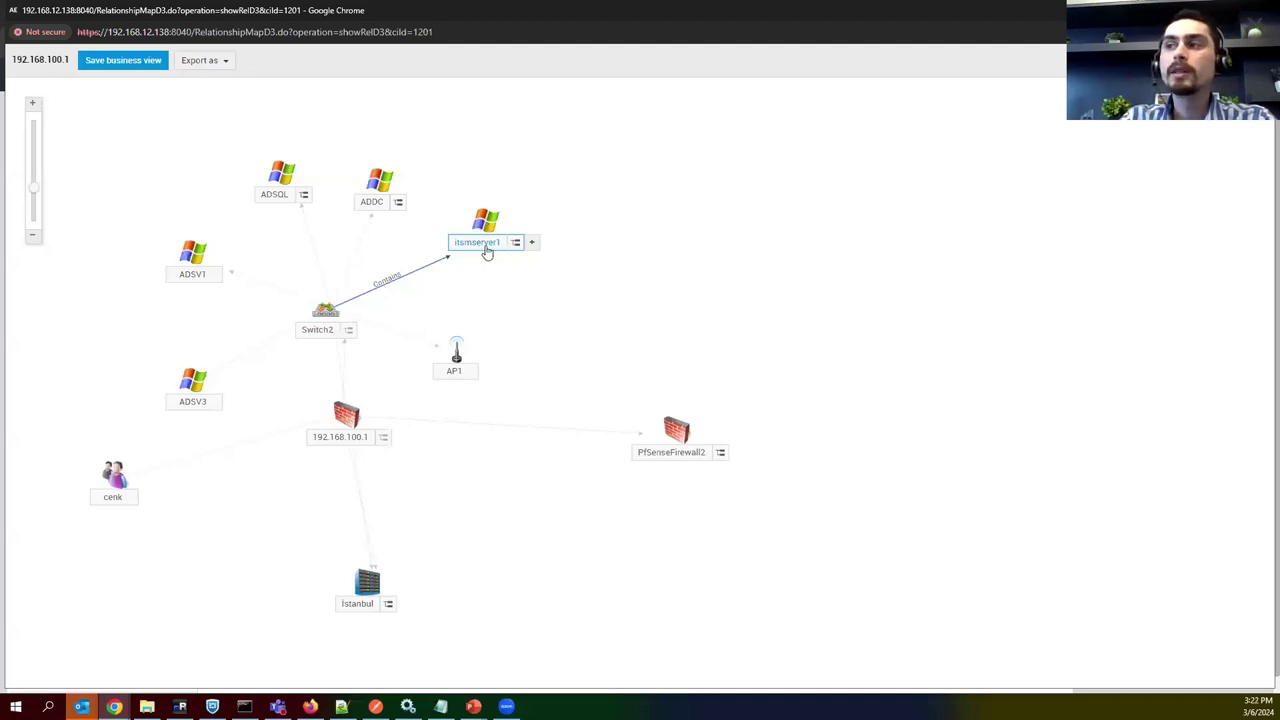
pyautogui.moveTo(381, 186); pyautogui.dragTo(372, 186)
pyautogui.moveTo(270, 178); pyautogui.dragTo(271, 177)
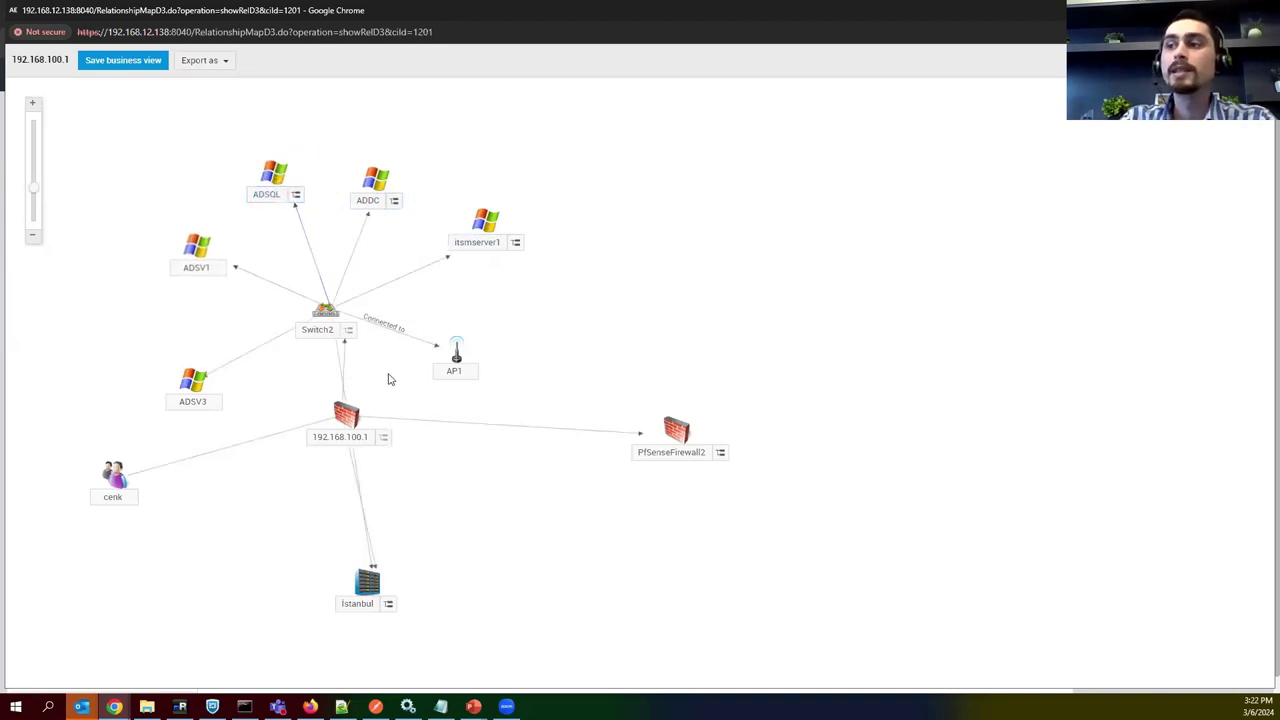
pyautogui.moveTo(716, 452); pyautogui.dragTo(747, 455)
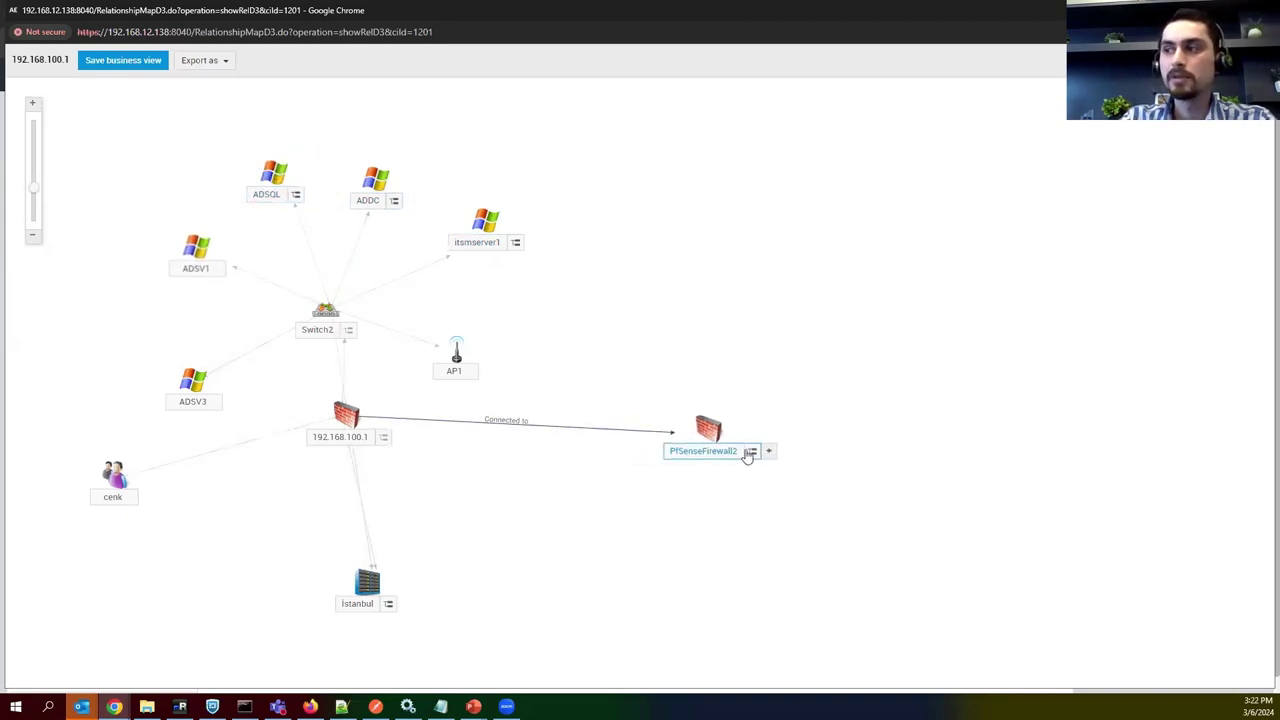
pyautogui.click(768, 451)
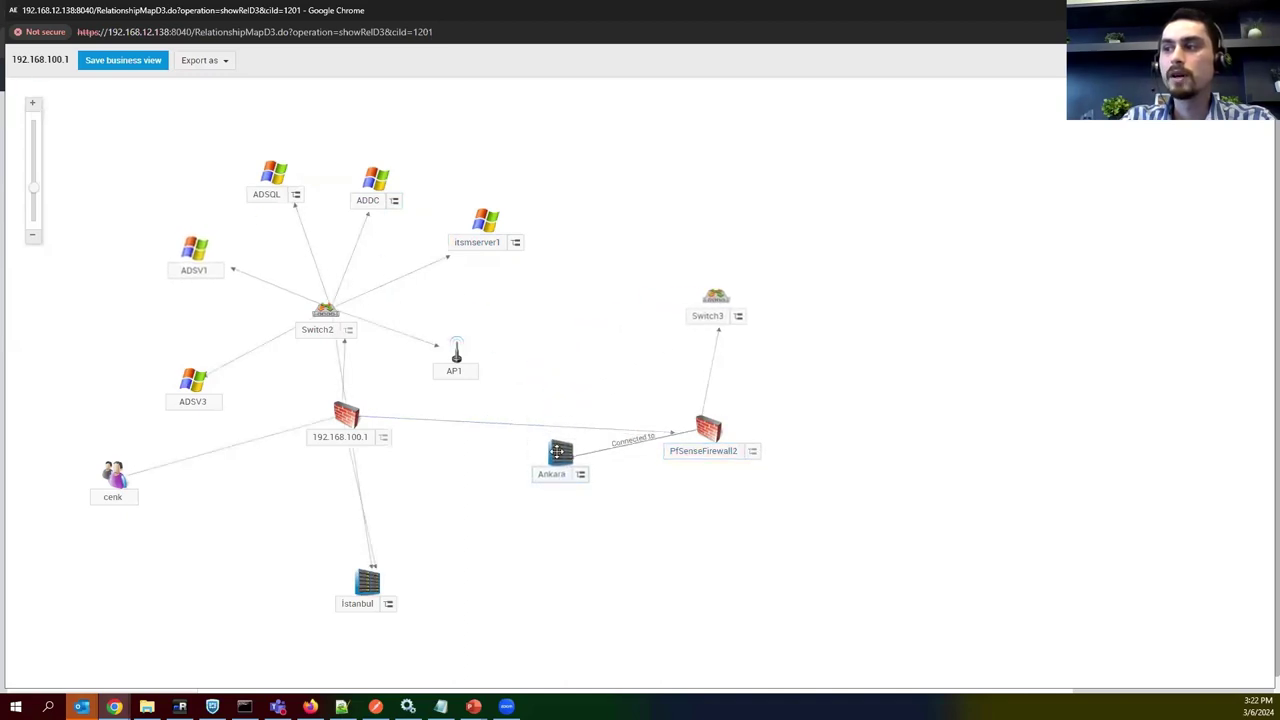
# Place Ankara below PfSenseFirewall2, reposition Switch3 and expand it.
pyautogui.moveTo(563, 467); pyautogui.dragTo(705, 589)
pyautogui.moveTo(806, 356); pyautogui.dragTo(803, 342)
pyautogui.click(833, 351)
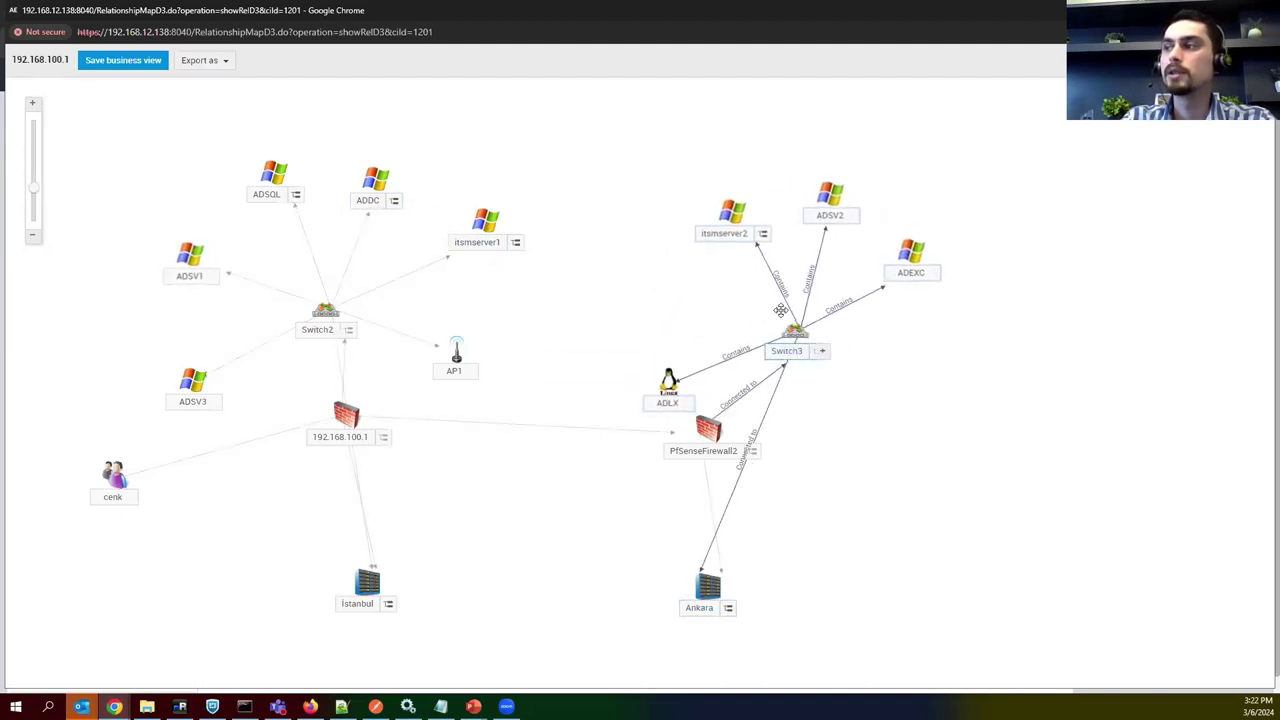
pyautogui.moveTo(750, 231)
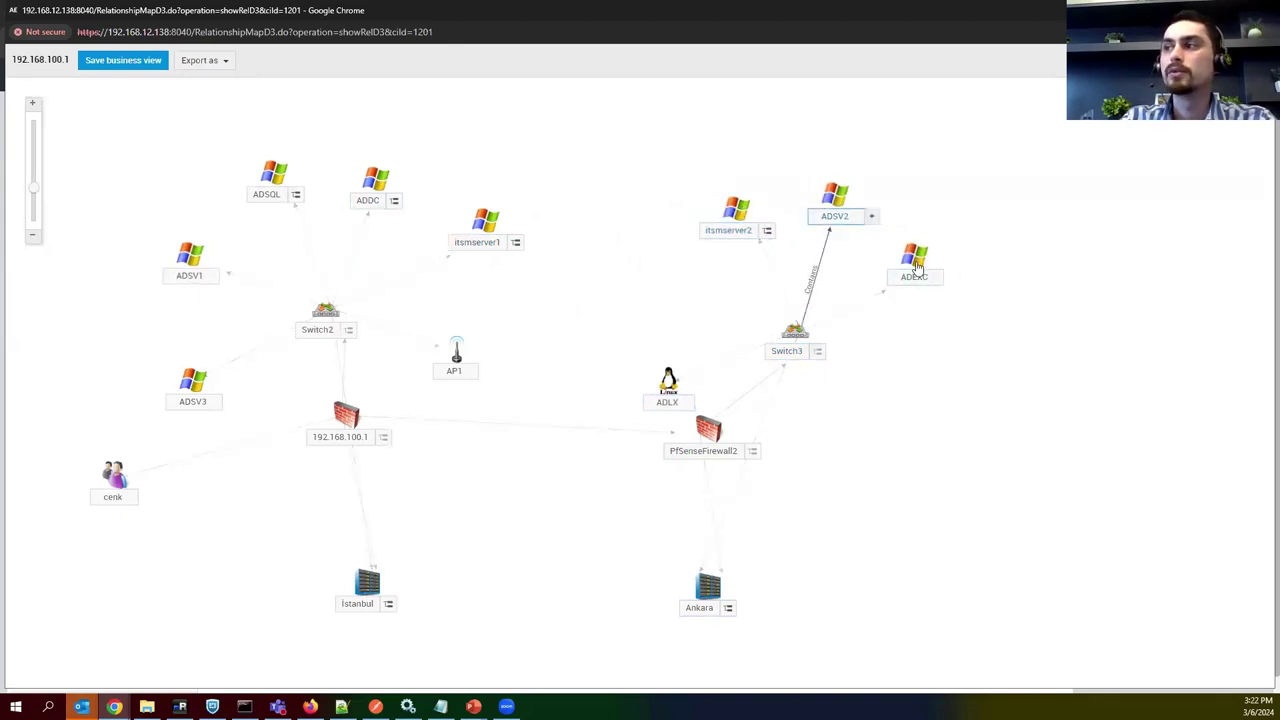
pyautogui.click(531, 242)
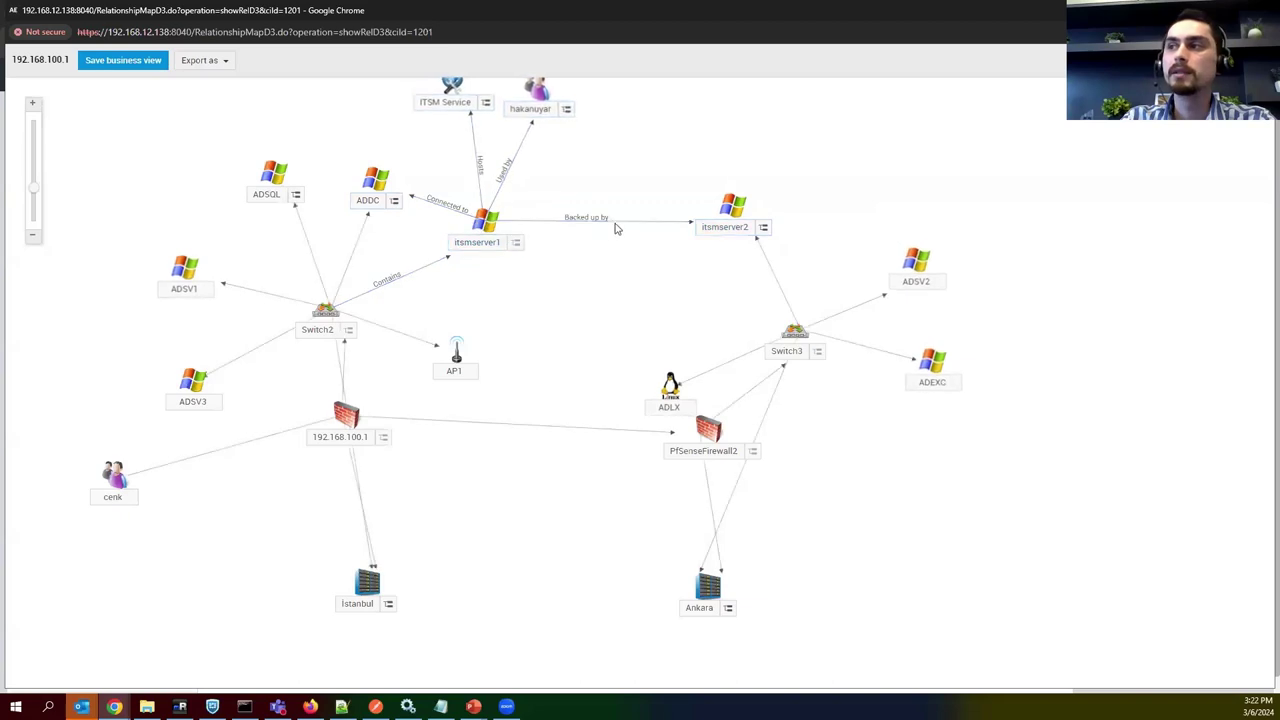
pyautogui.moveTo(733, 205)
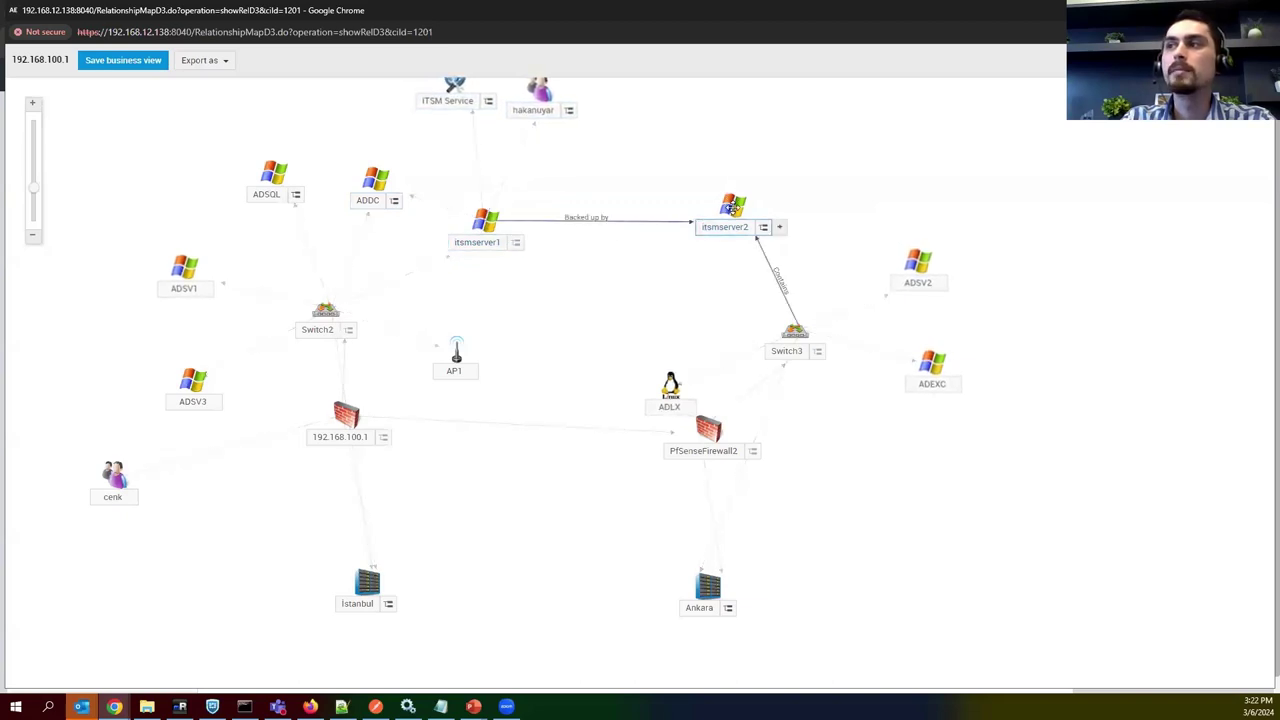
pyautogui.moveTo(545, 108); pyautogui.dragTo(632, 332)
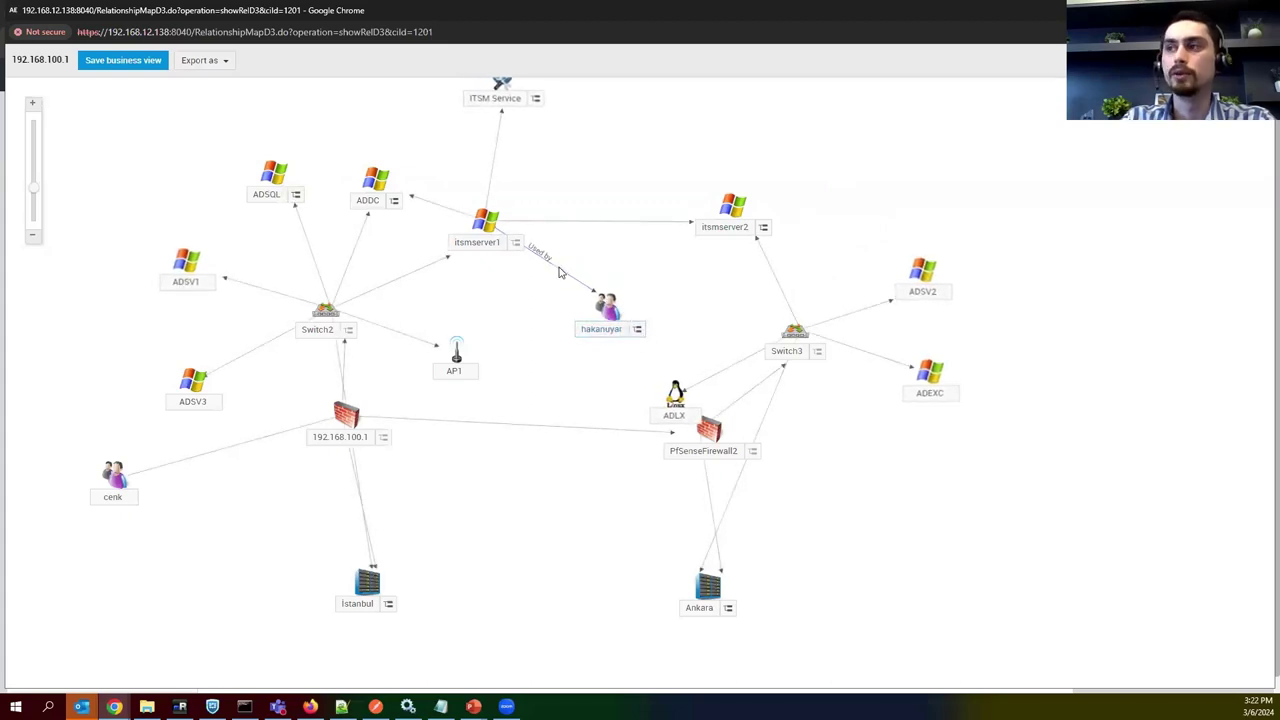
pyautogui.moveTo(503, 83)
pyautogui.moveTo(512, 108); pyautogui.dragTo(534, 168)
pyautogui.moveTo(498, 255)
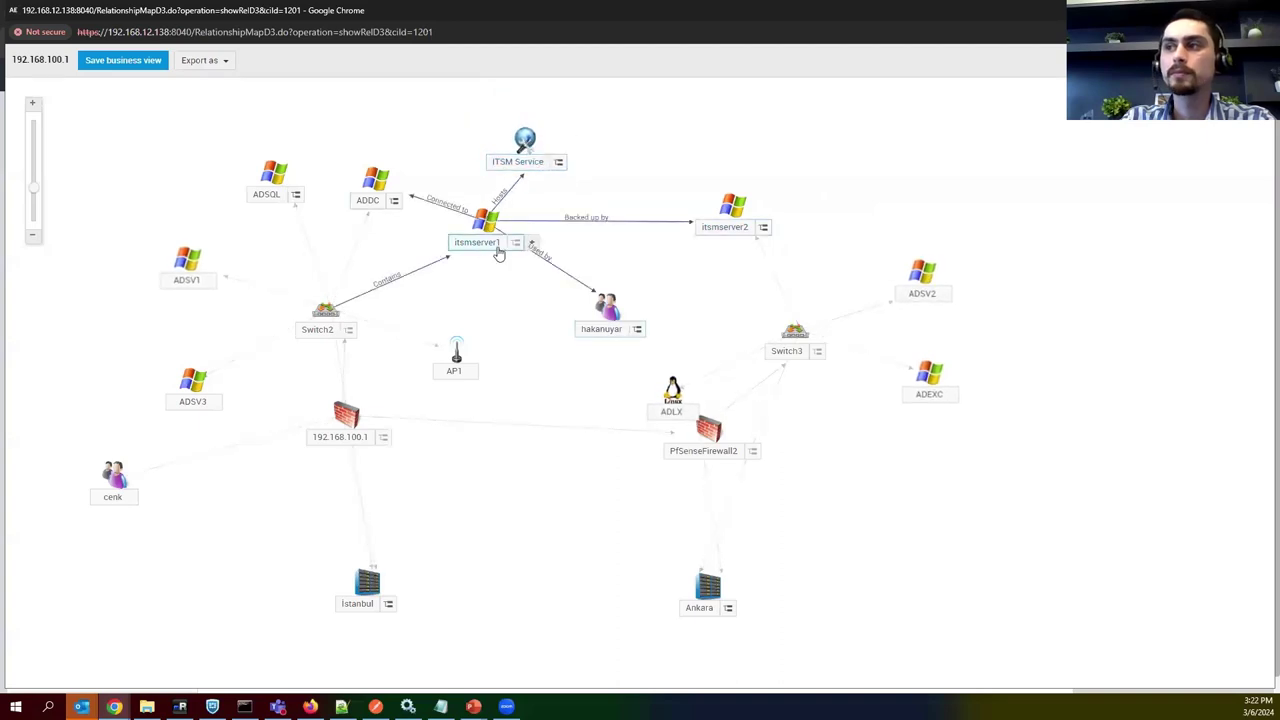
pyautogui.moveTo(518, 168)
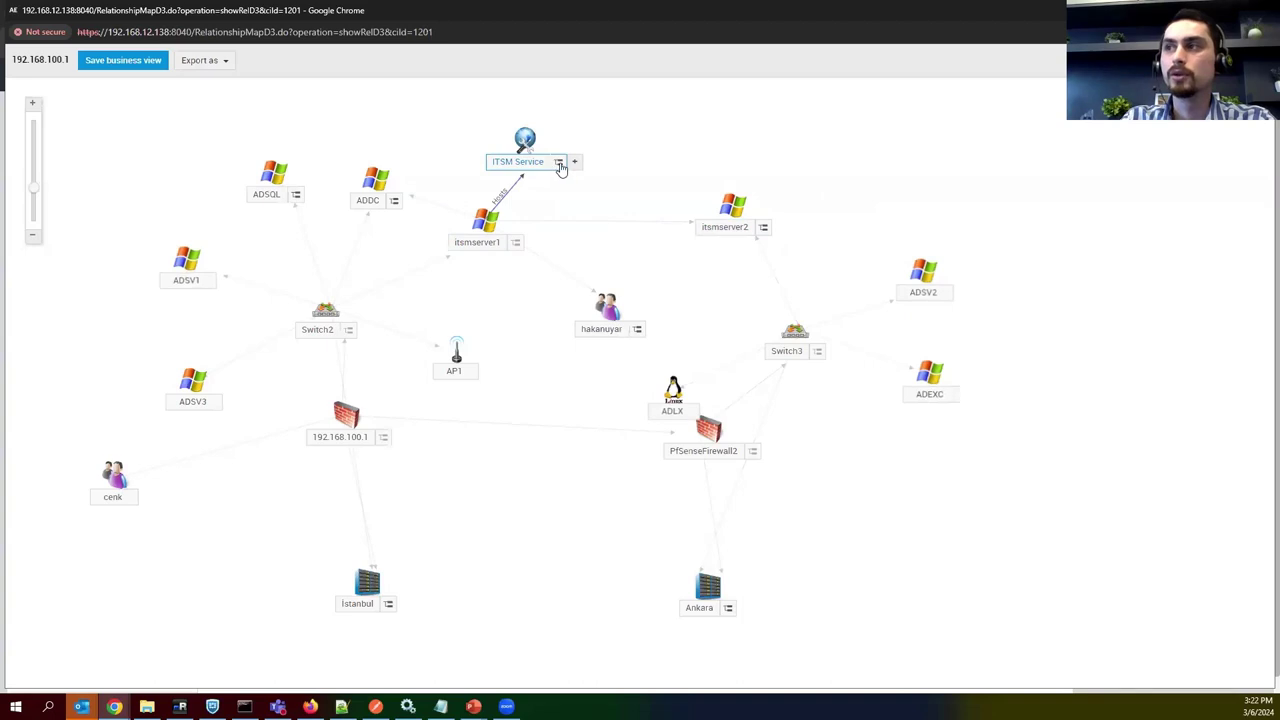
# Reveal ITSM Service's hosting link to ADSQL and fine-tune the map layout.
pyautogui.moveTo(574, 161); pyautogui.dragTo(275, 180)
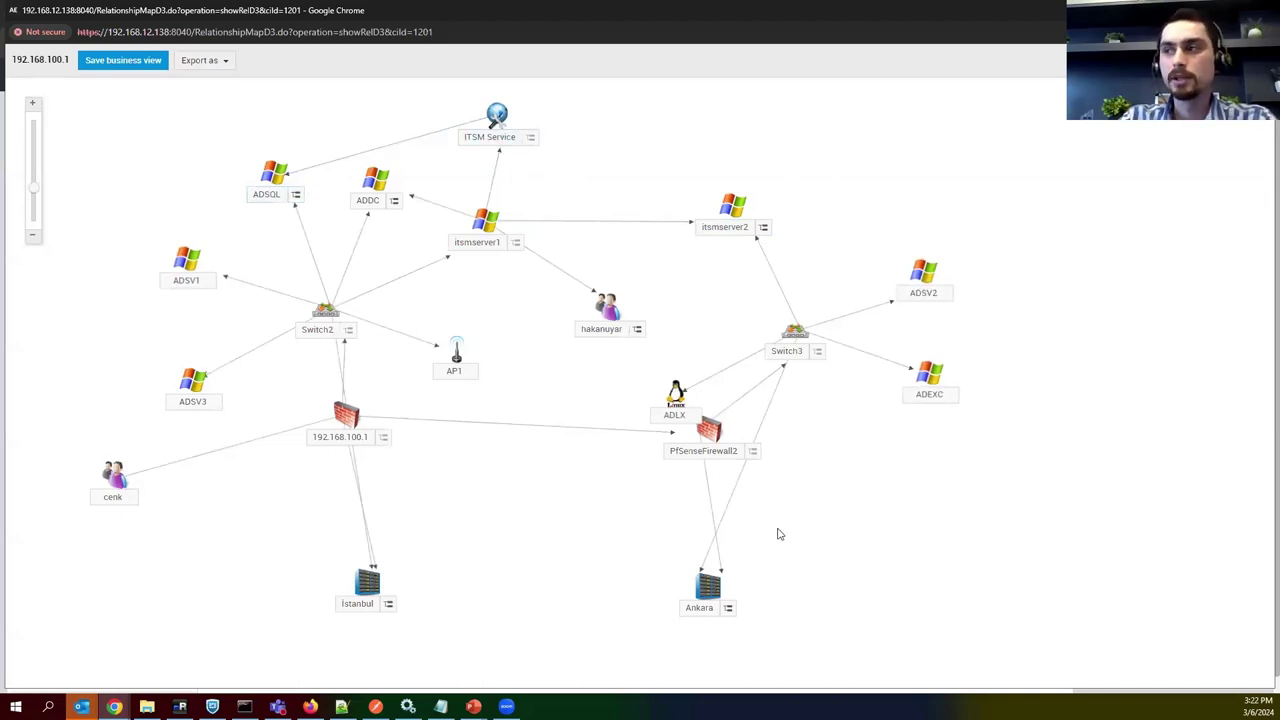
pyautogui.moveTo(879, 515); pyautogui.dragTo(906, 511)
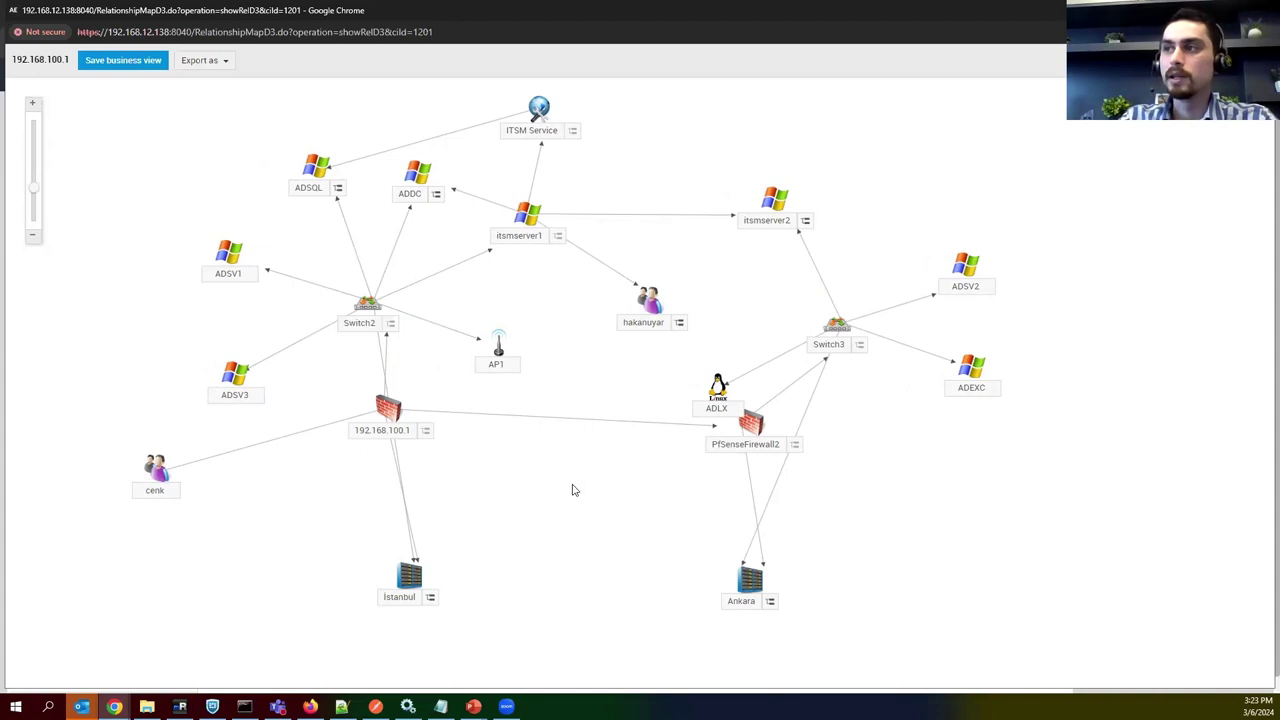
pyautogui.moveTo(522, 216)
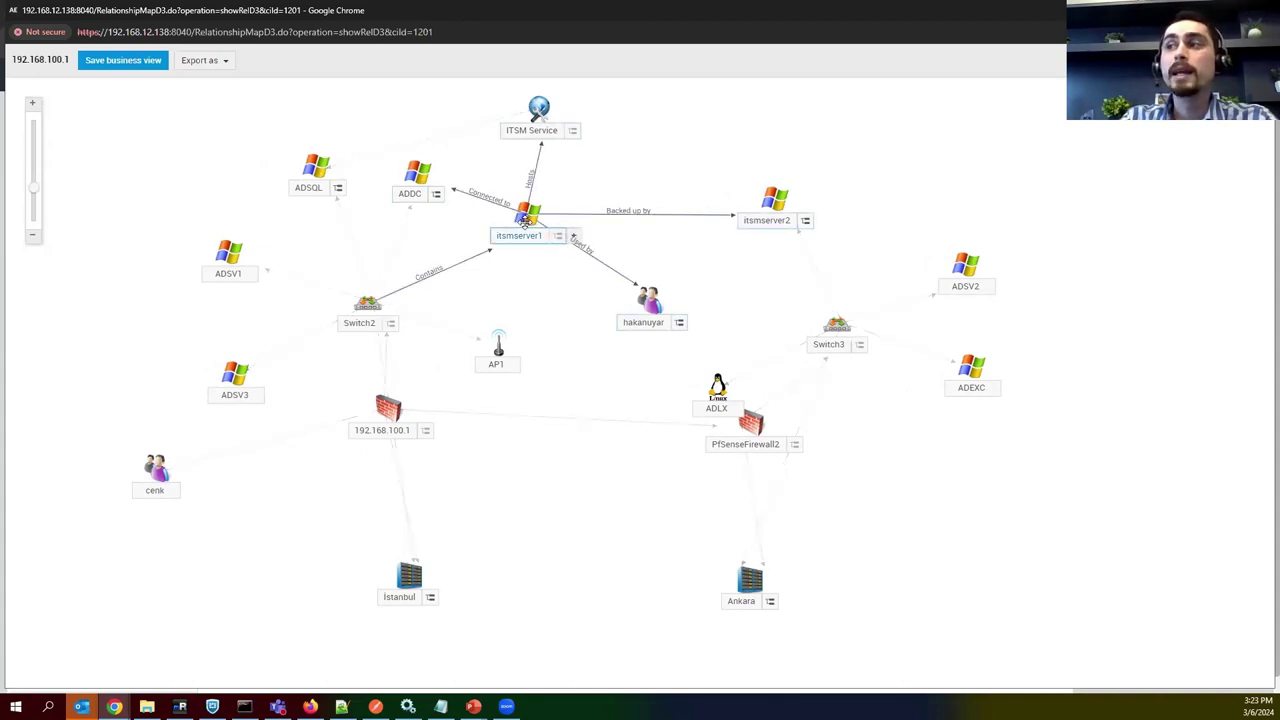
pyautogui.moveTo(424, 177)
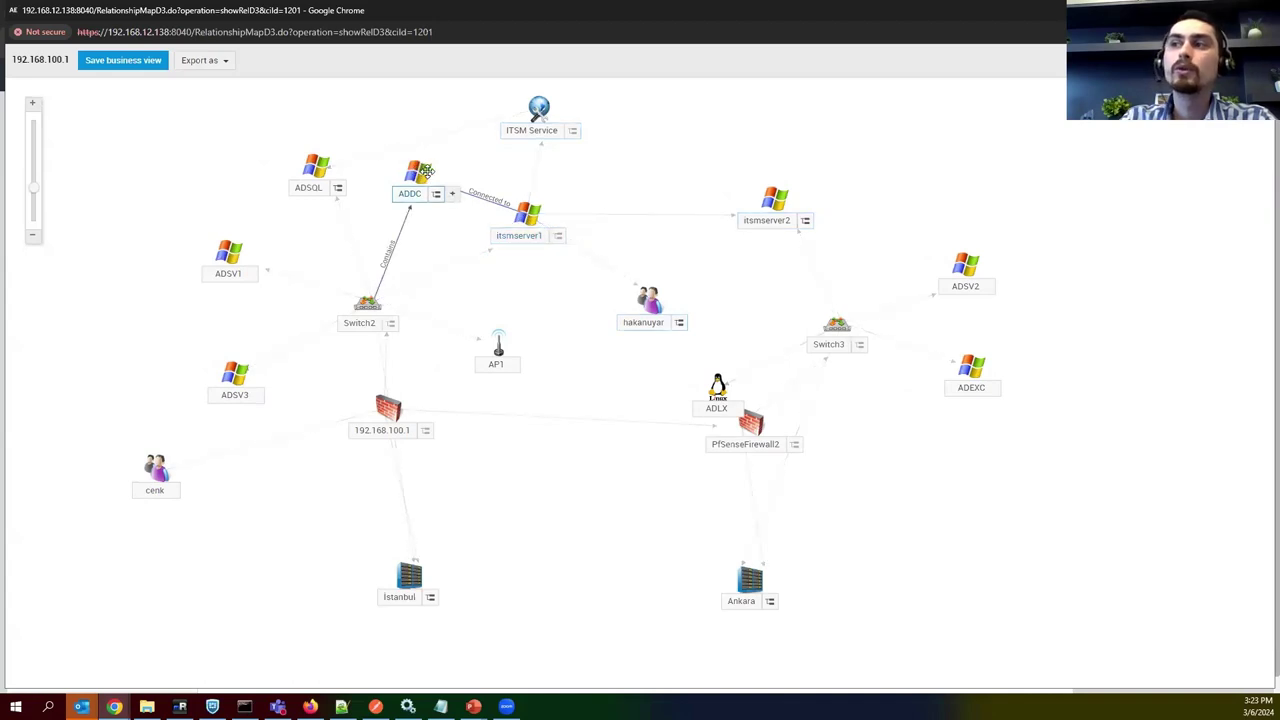
pyautogui.moveTo(376, 297)
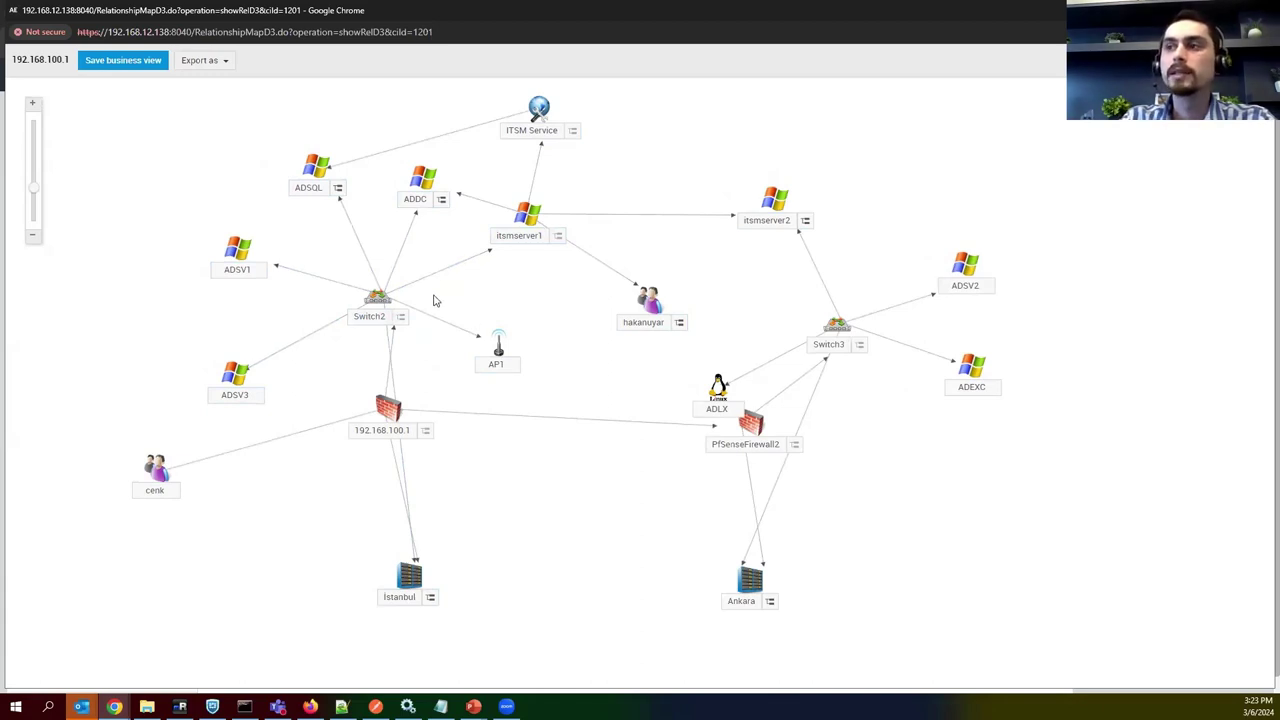
pyautogui.moveTo(378, 300); pyautogui.dragTo(382, 313)
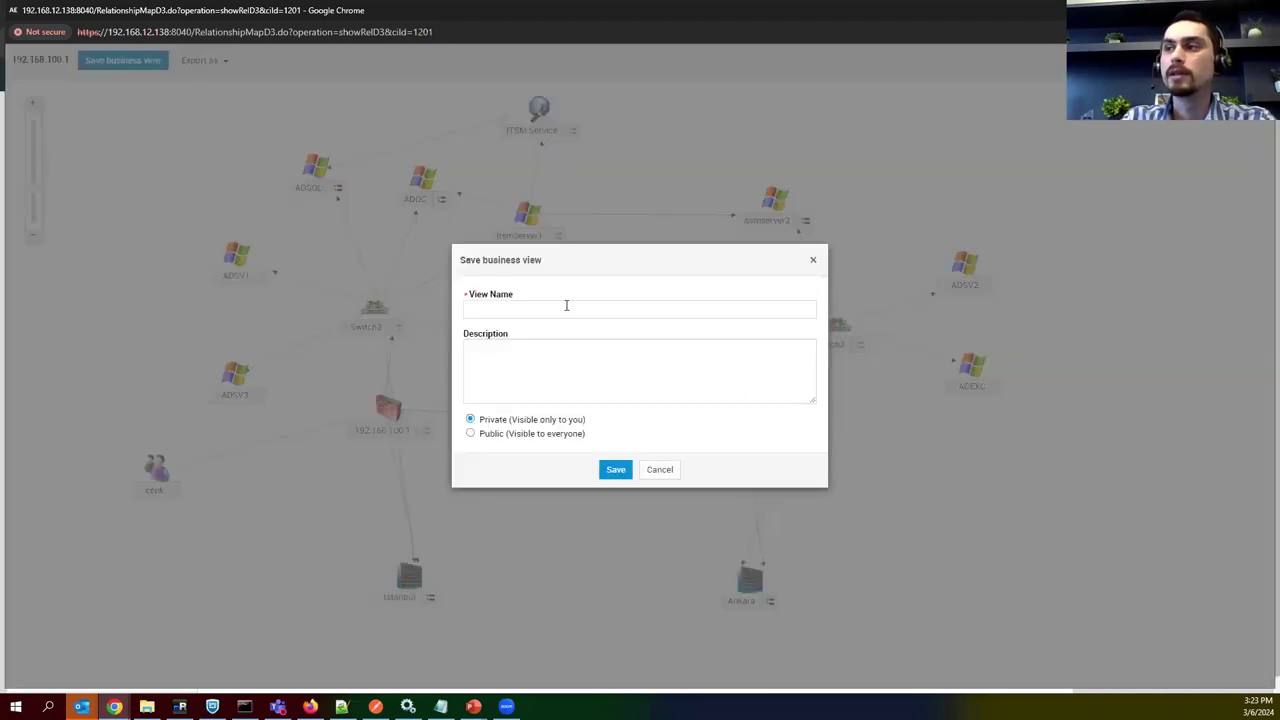
# Save the arranged relationship map as a business view named 'View 3'.
pyautogui.click(566, 306)
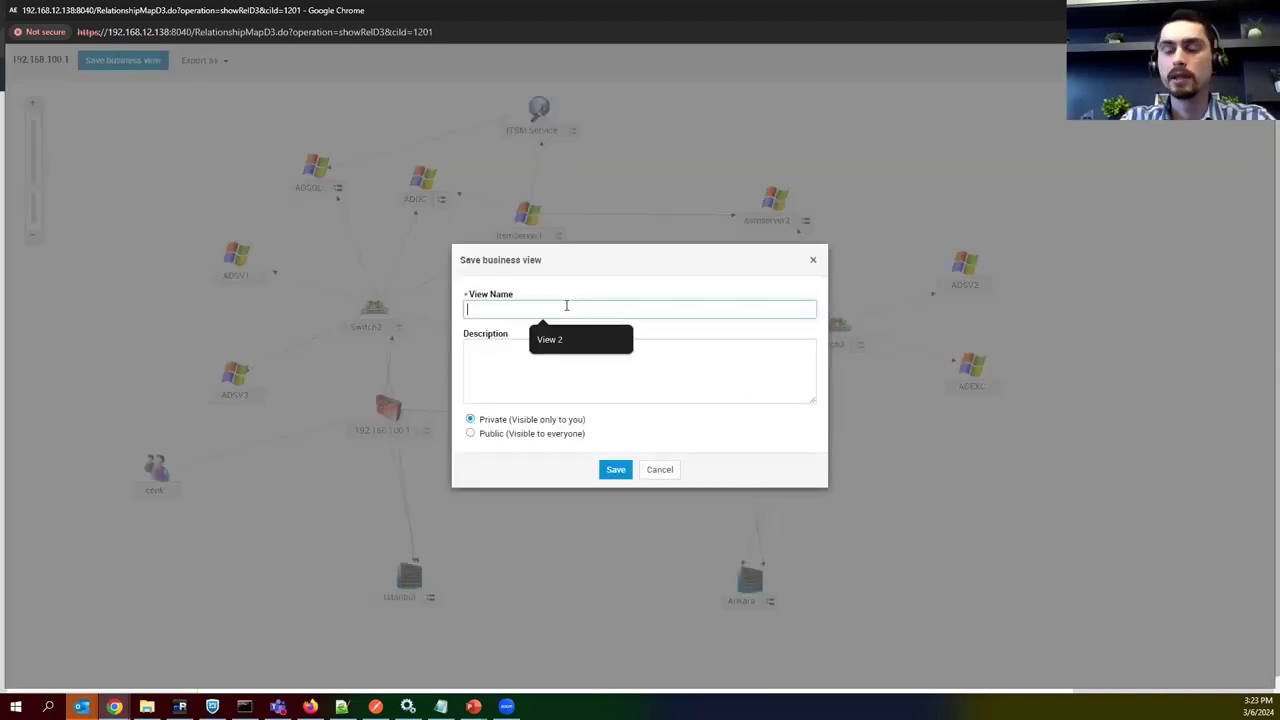
pyautogui.press('Down')
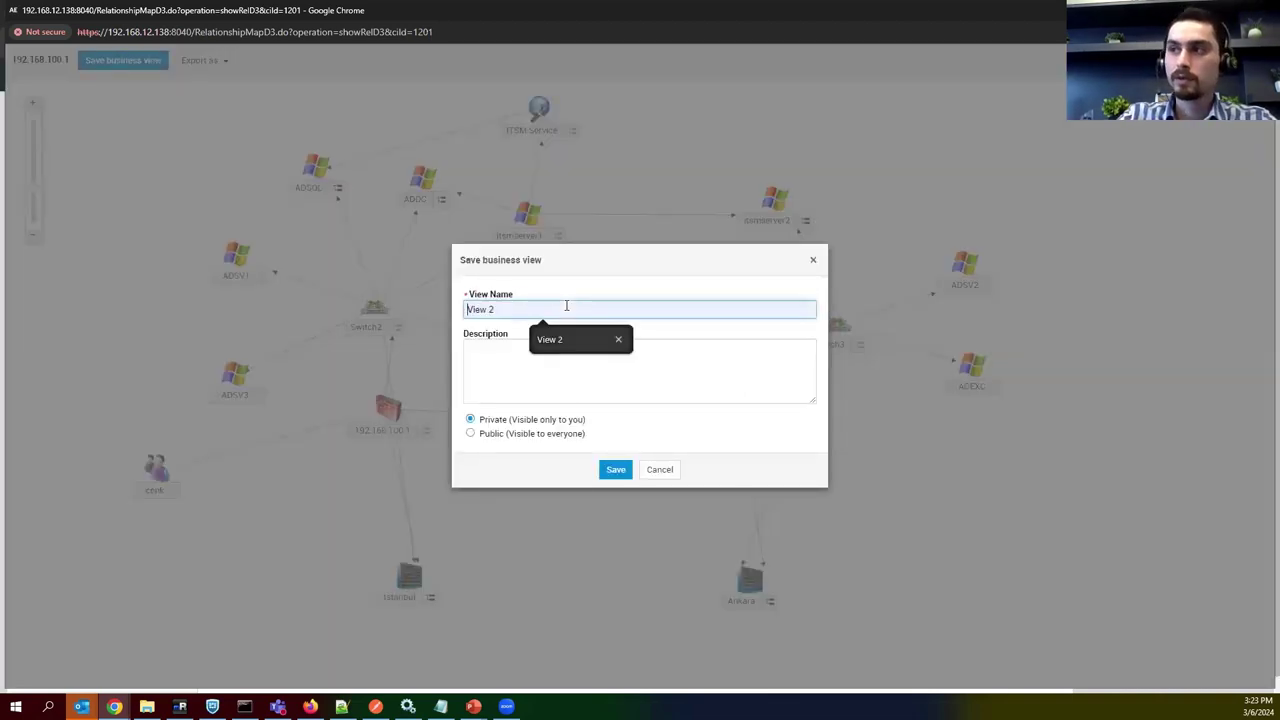
pyautogui.press('Up')
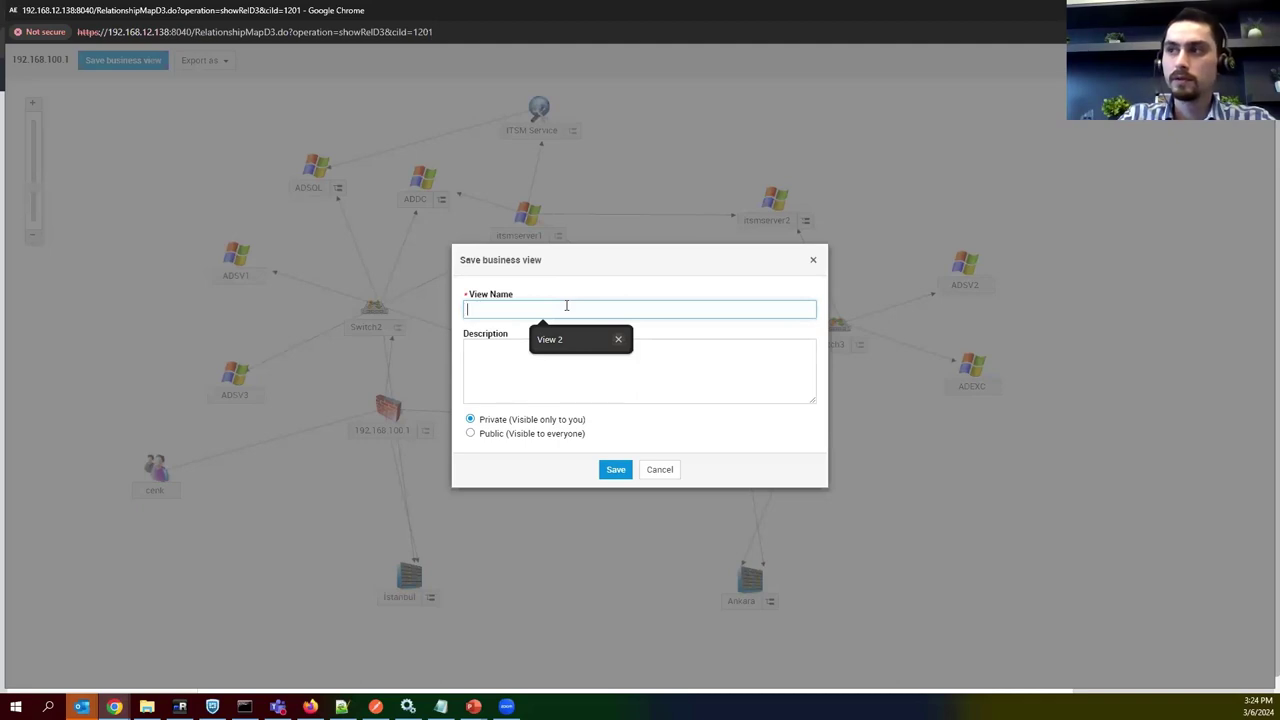
pyautogui.click(553, 342)
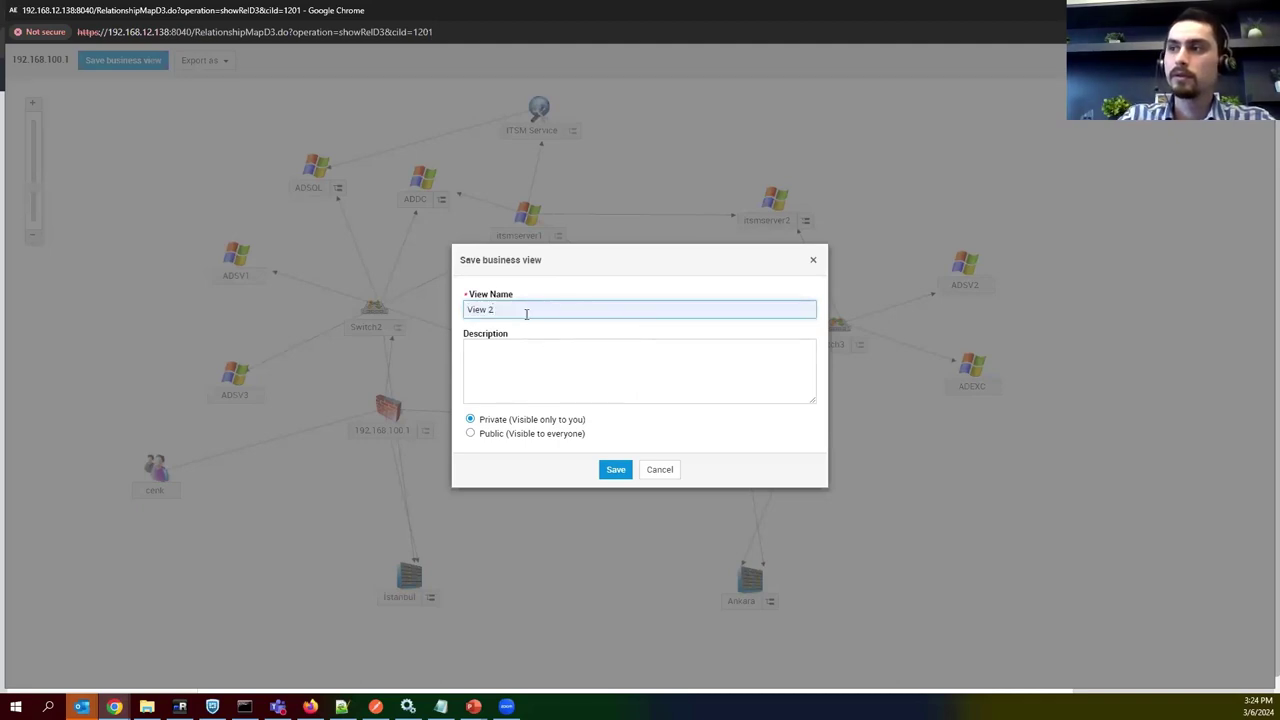
pyautogui.press('BackSpace')
pyautogui.write('3')
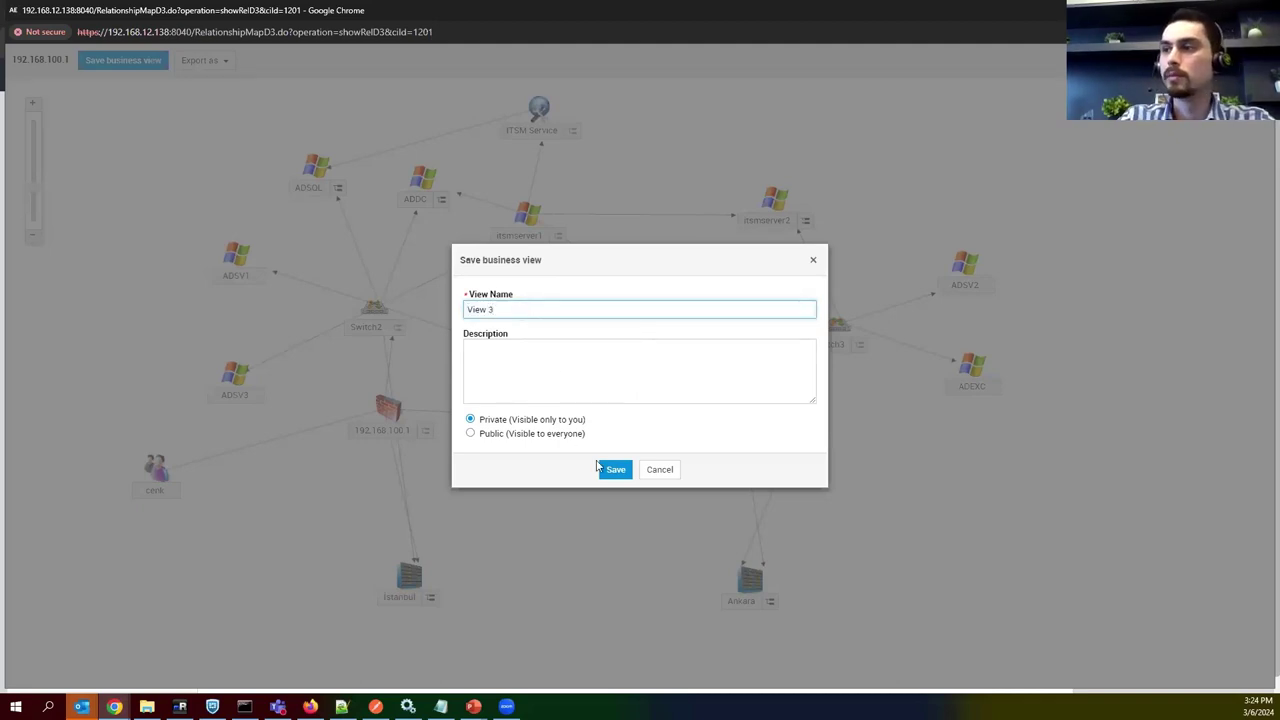
pyautogui.click(520, 429)
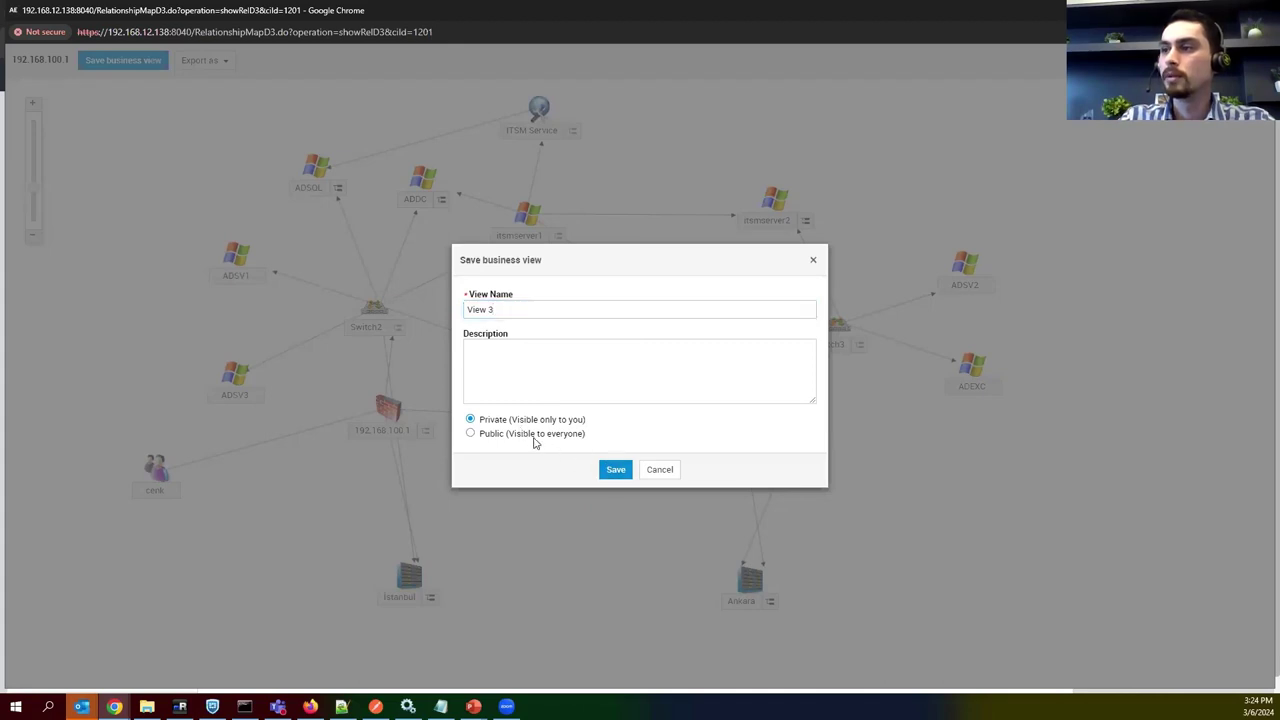
pyautogui.click(534, 439)
pyautogui.click(616, 542)
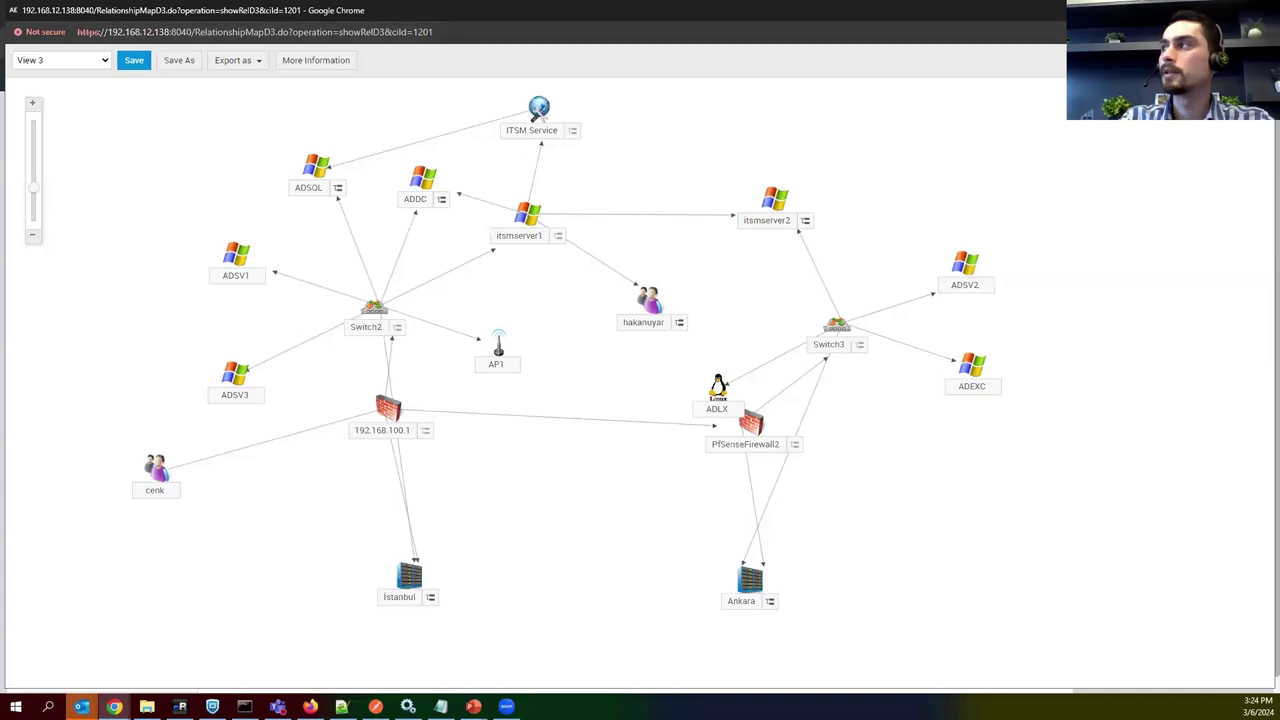
# Close the map window and open View 3's relationship map from the Business Views list.
pyautogui.hotkey('ctrl', 'w')
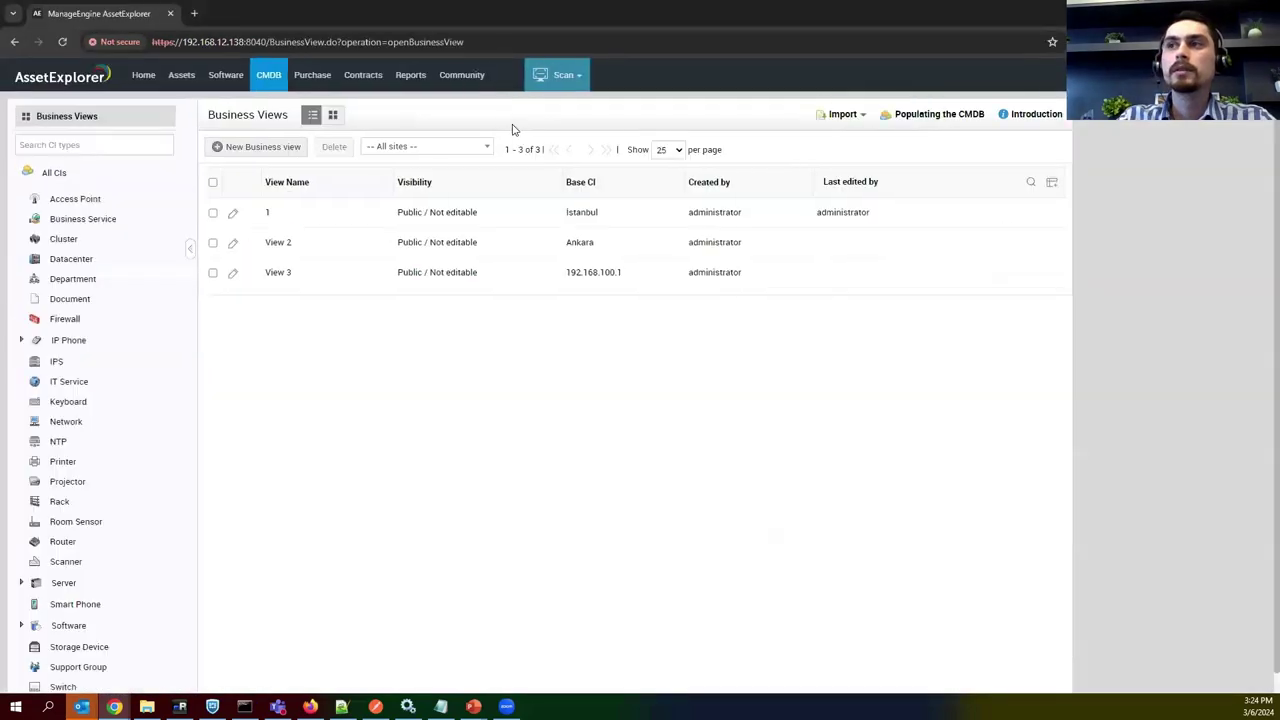
pyautogui.click(50, 124)
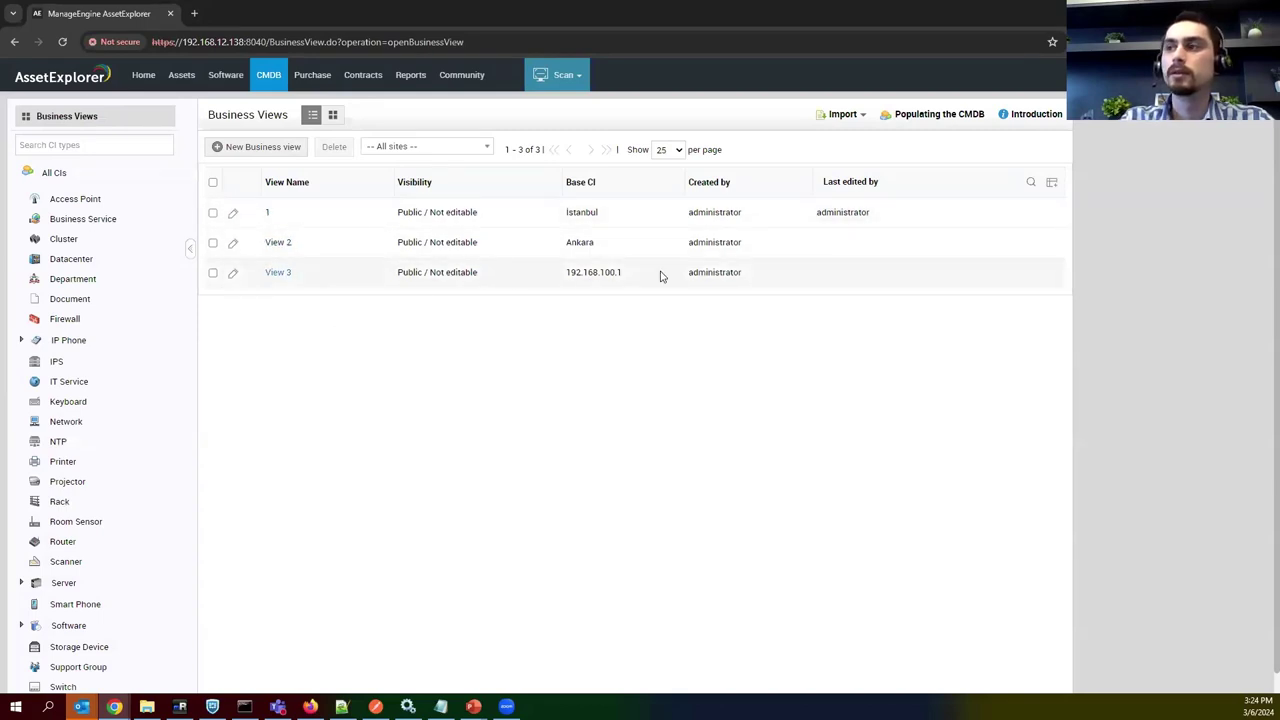
pyautogui.moveTo(624, 272); pyautogui.dragTo(557, 274)
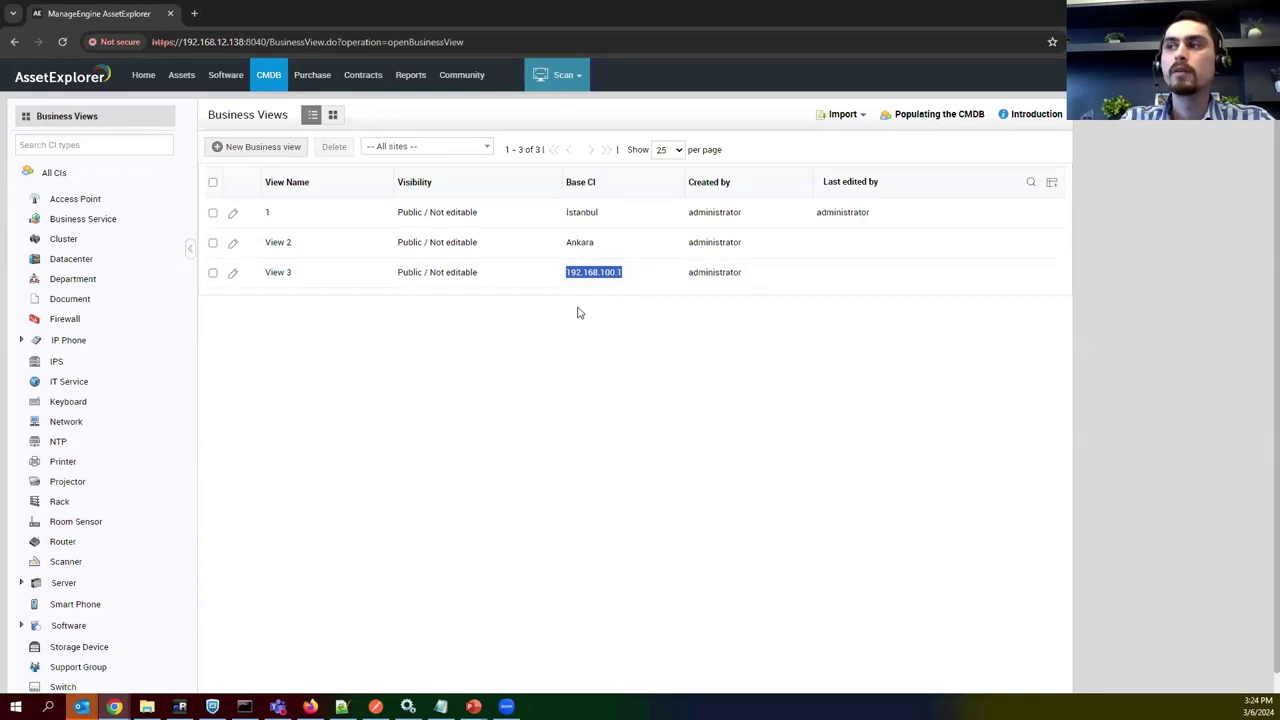
pyautogui.click(278, 273)
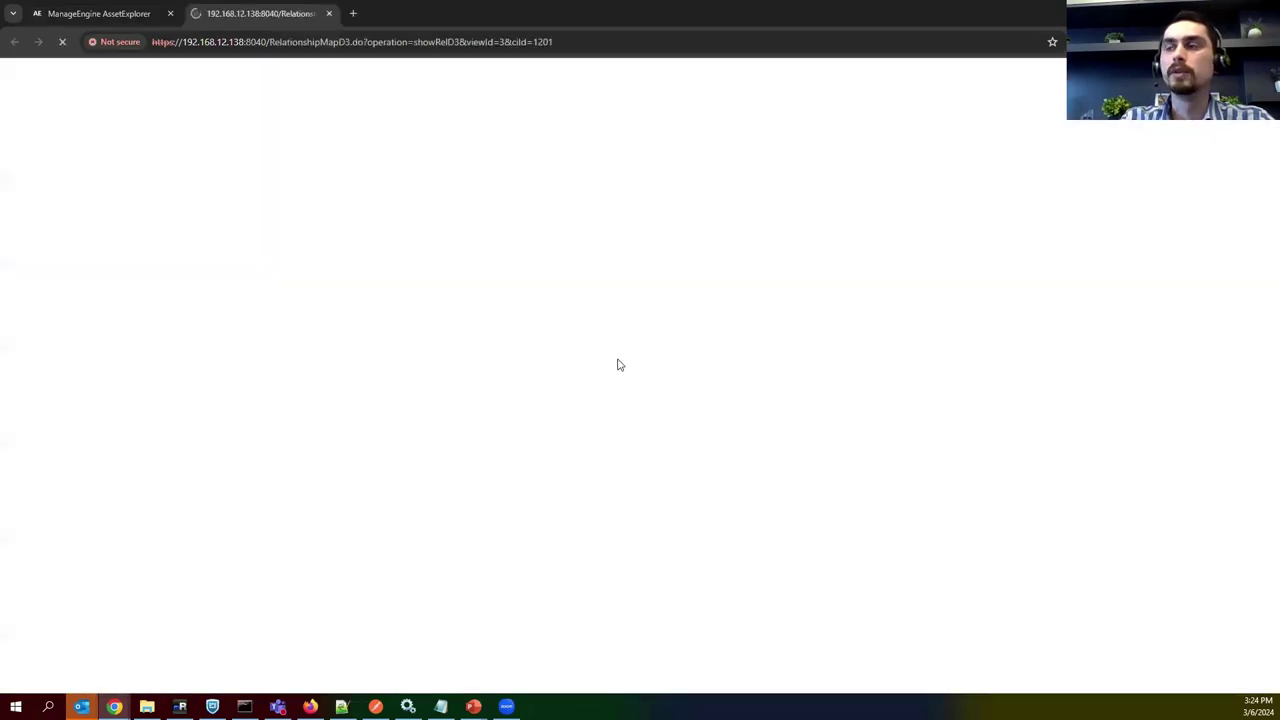
# Check View 3's saved layout and export options, then close the map tab.
pyautogui.moveTo(537, 318); pyautogui.dragTo(561, 337)
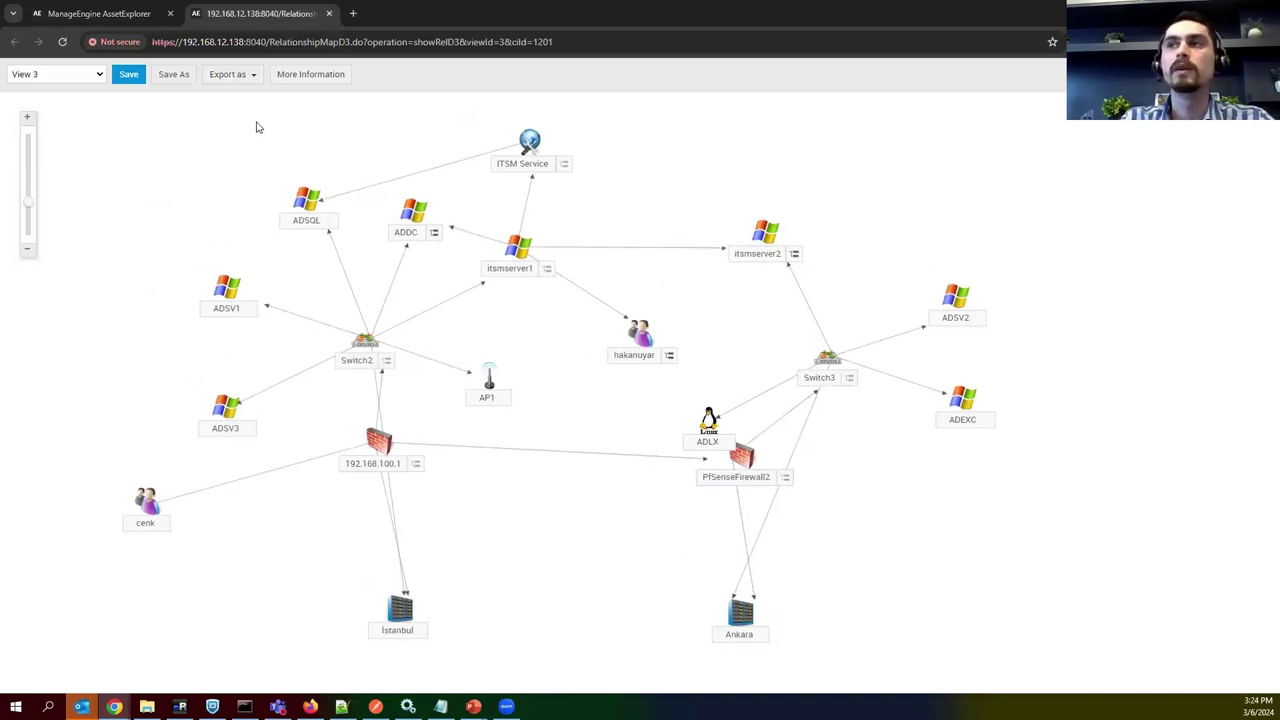
pyautogui.click(249, 77)
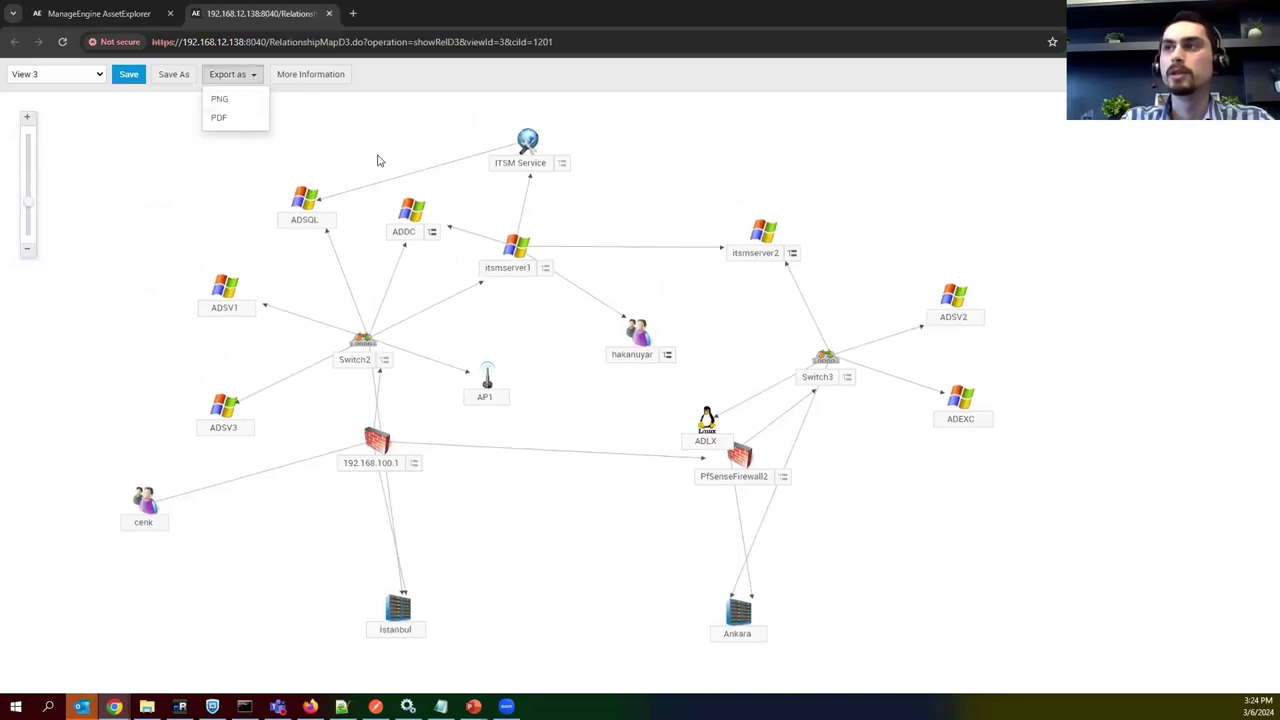
pyautogui.click(420, 100)
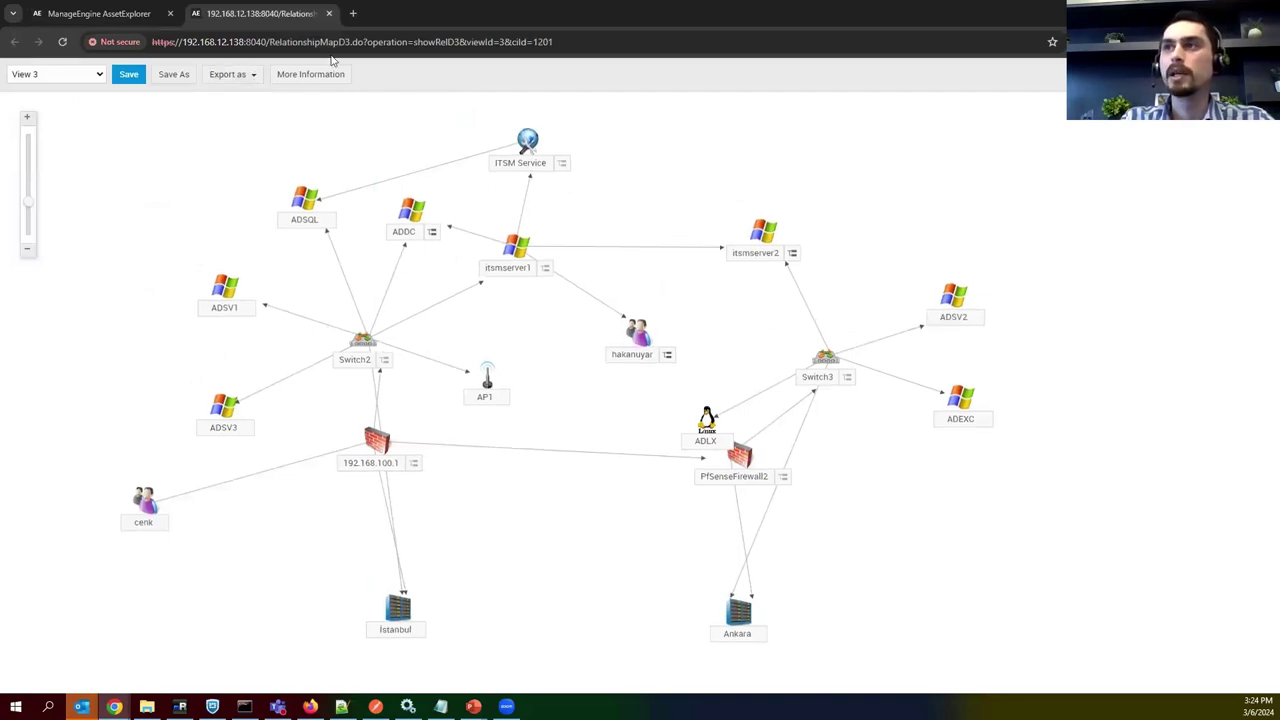
pyautogui.click(328, 13)
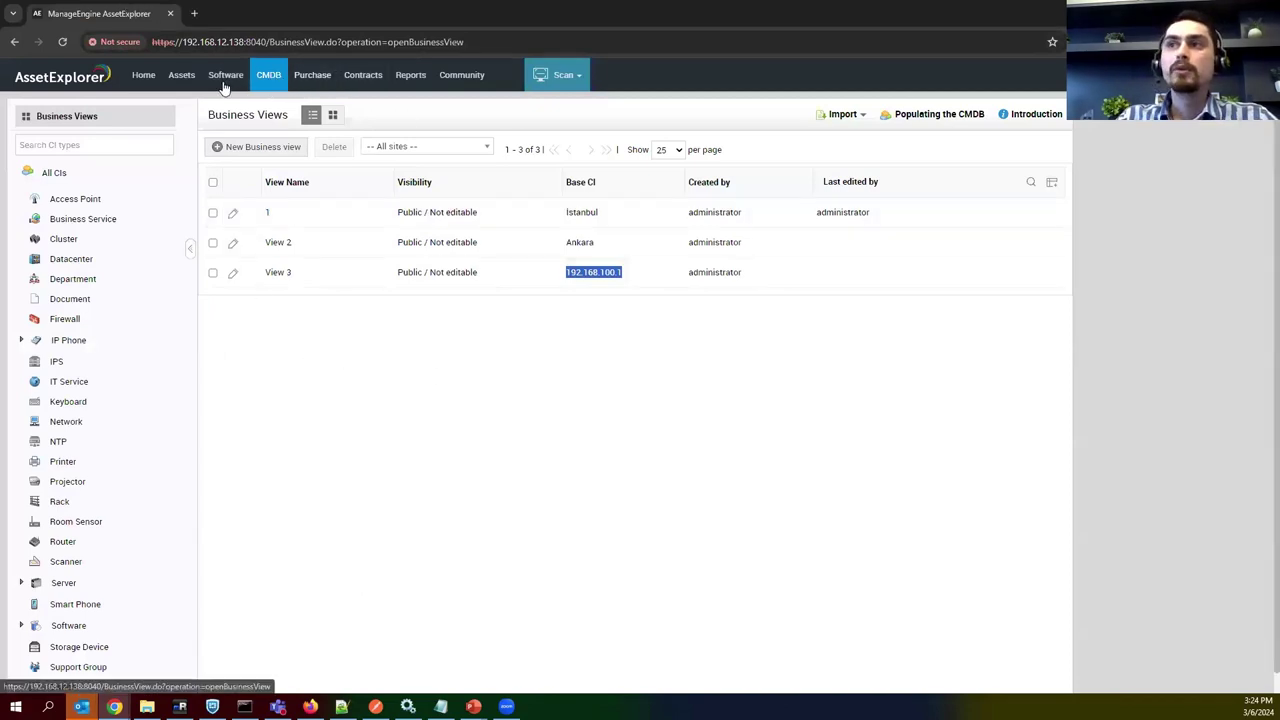
# Switch to the Assets module and list the 18 Server assets.
pyautogui.click(181, 75)
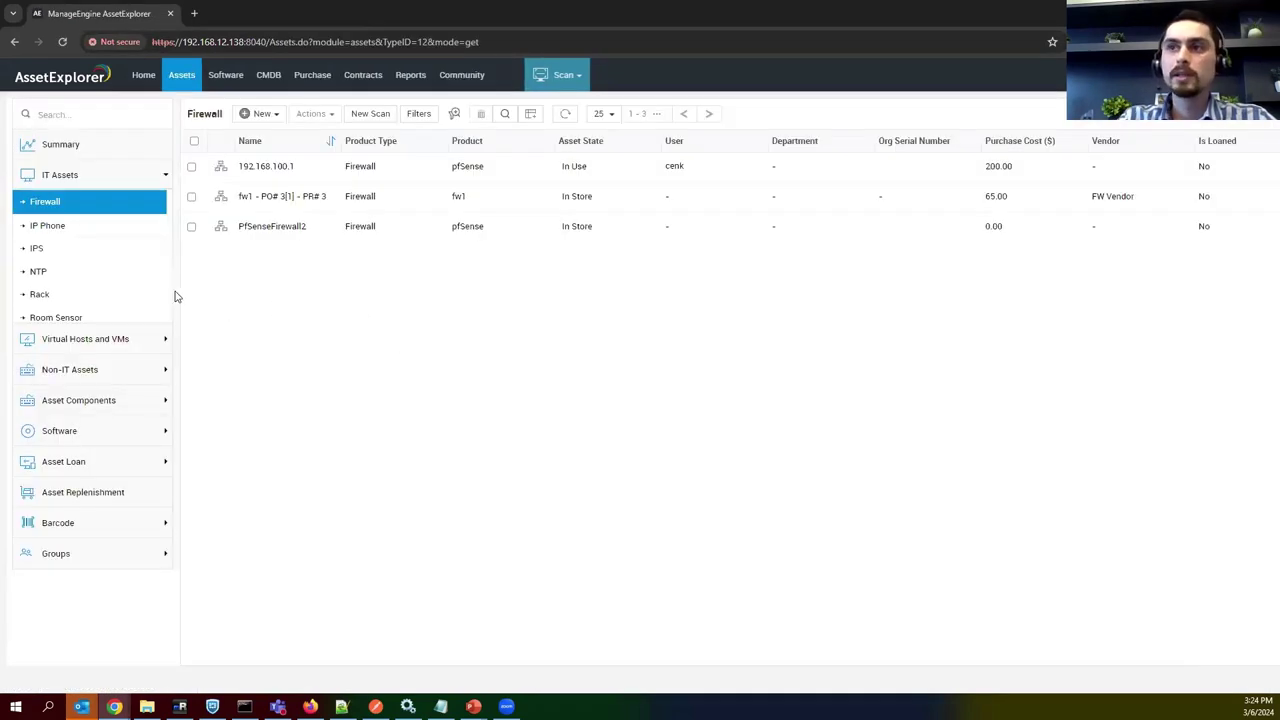
pyautogui.scroll(1, 66, 289)
pyautogui.scroll(3, 66, 252)
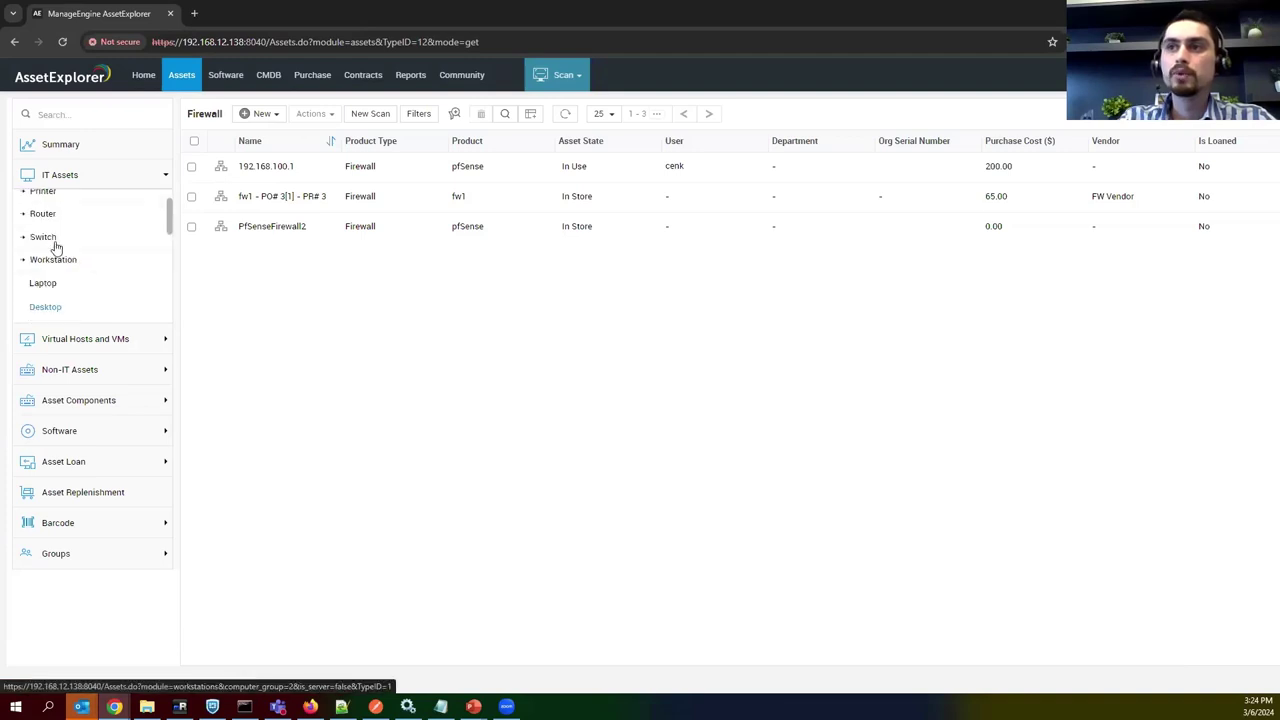
pyautogui.scroll(-2, 75, 270)
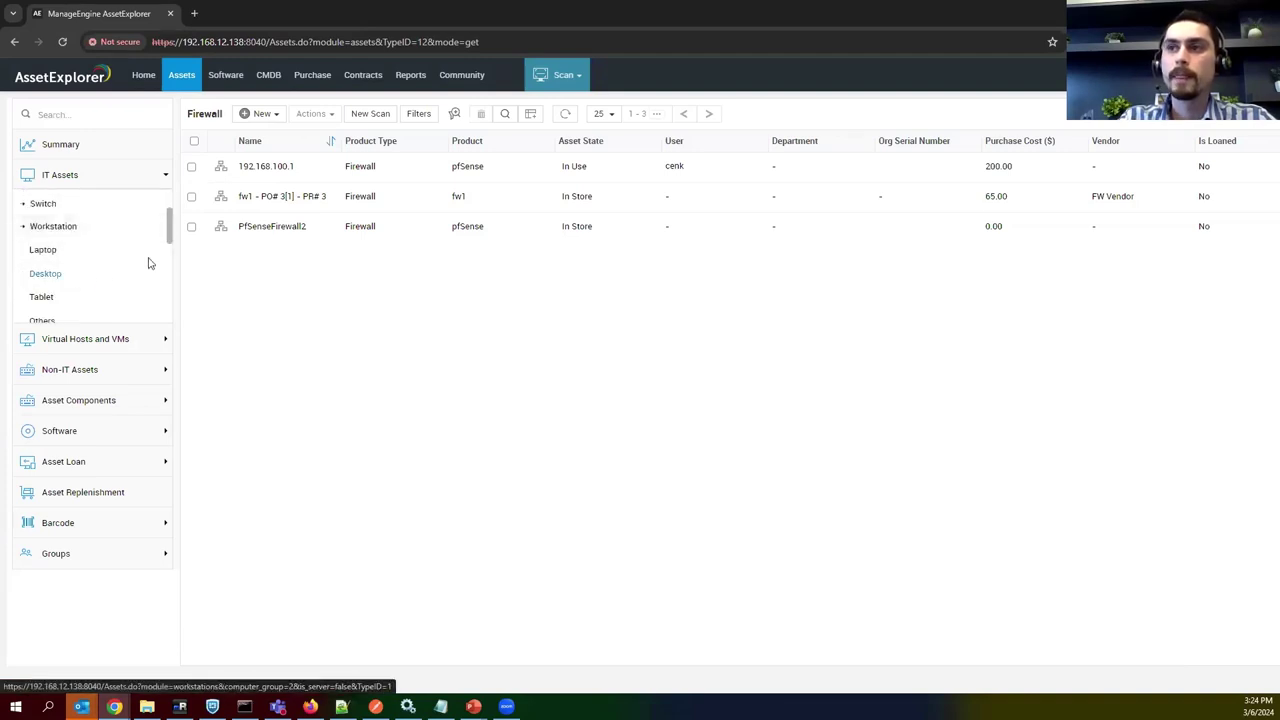
pyautogui.scroll(-2, 74, 266)
pyautogui.click(71, 277)
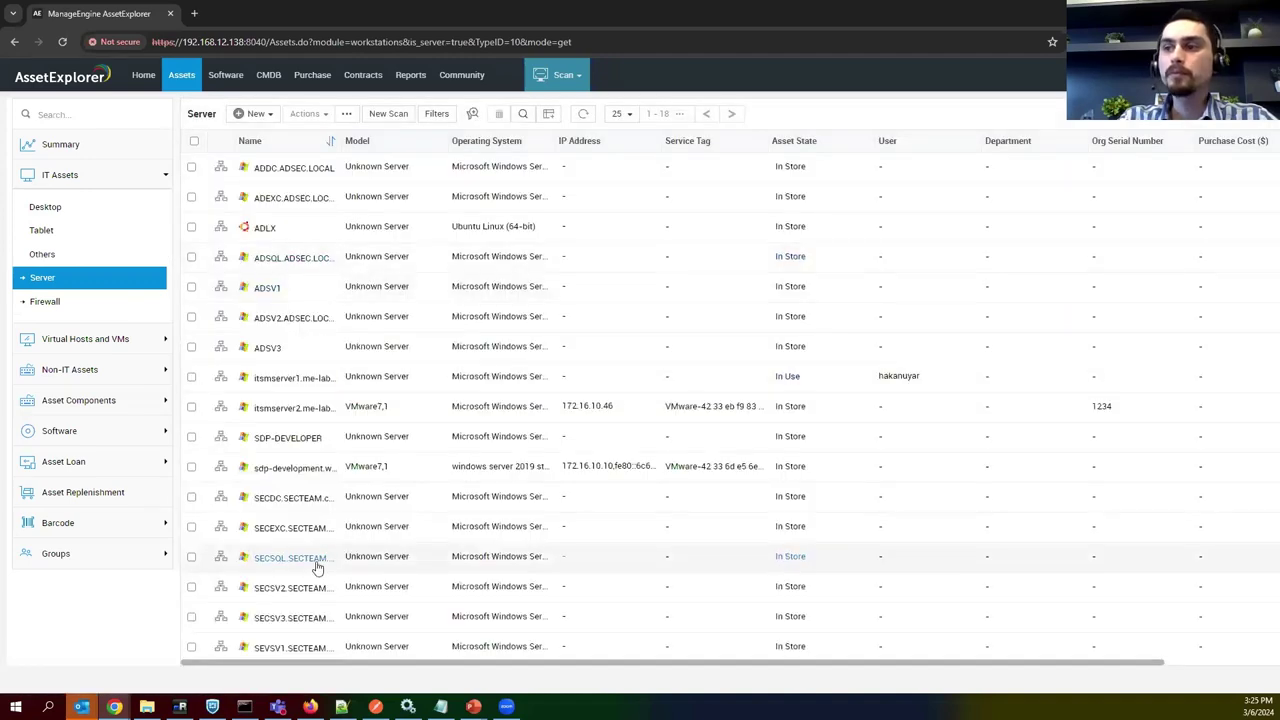
# Review the 20 programs installed on itsmserver2, then return to the server list.
pyautogui.click(300, 408)
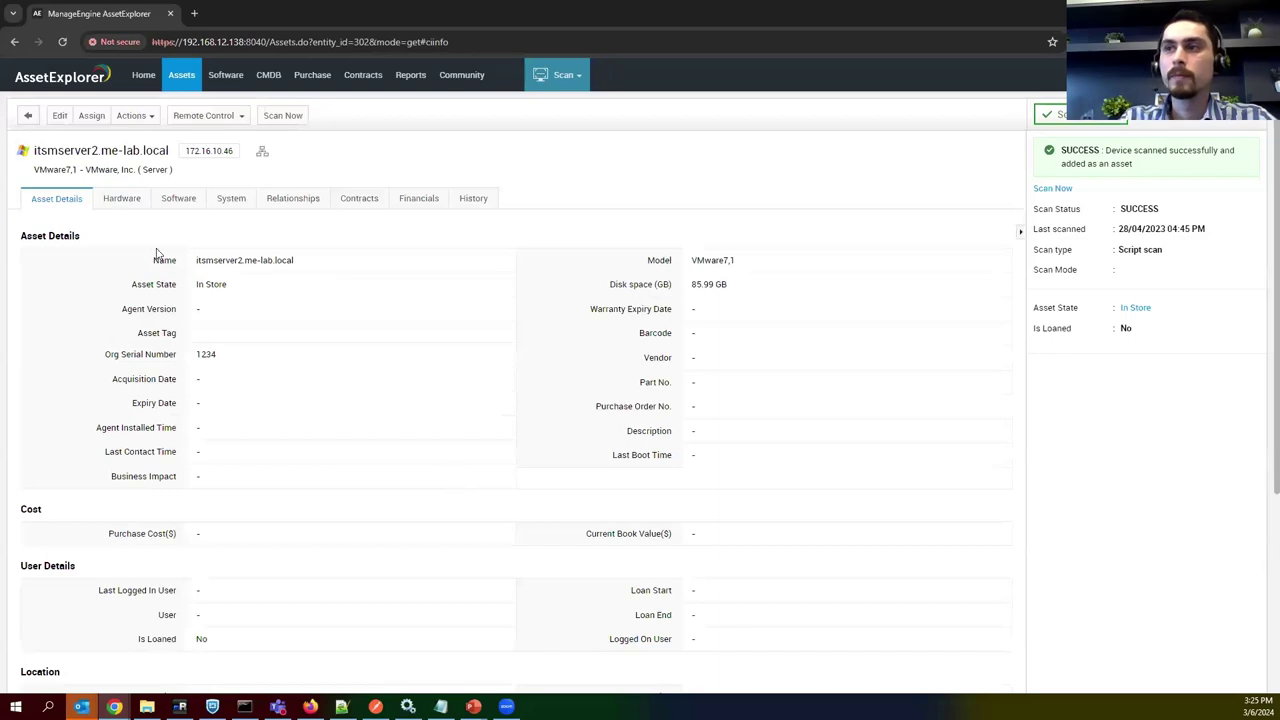
pyautogui.click(170, 200)
pyautogui.scroll(-3, 190, 480)
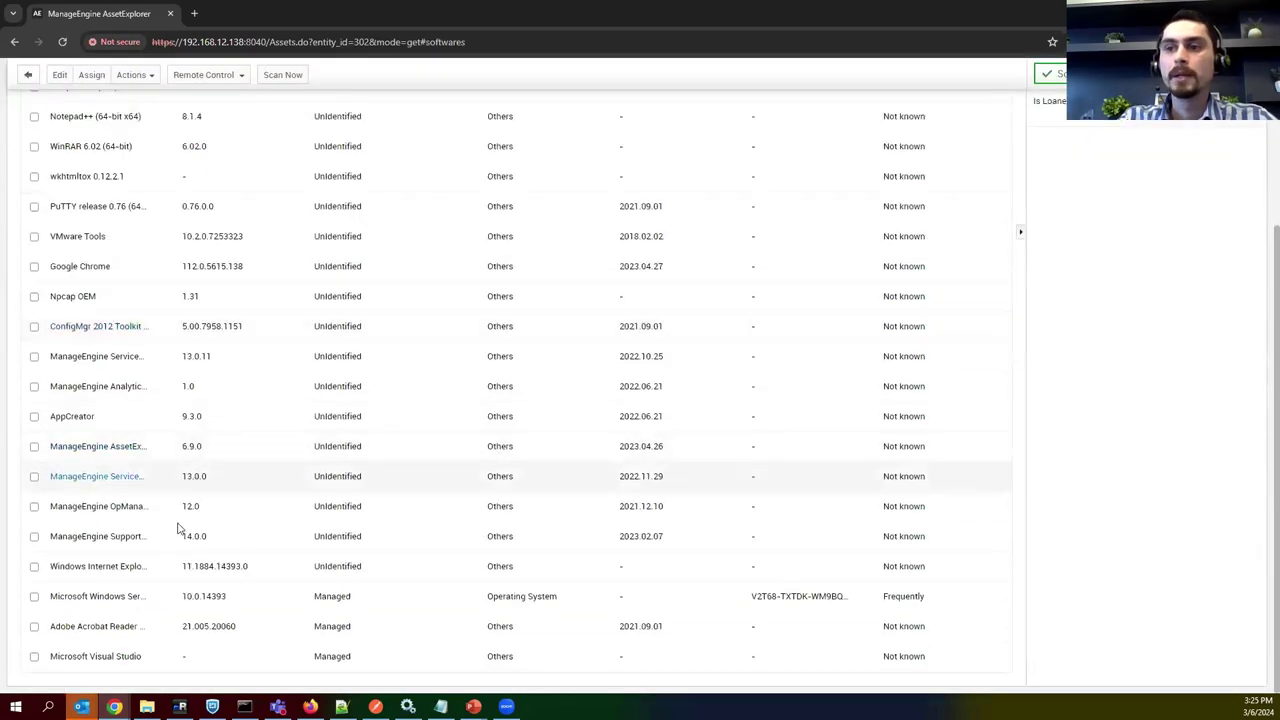
pyautogui.scroll(2, 110, 378)
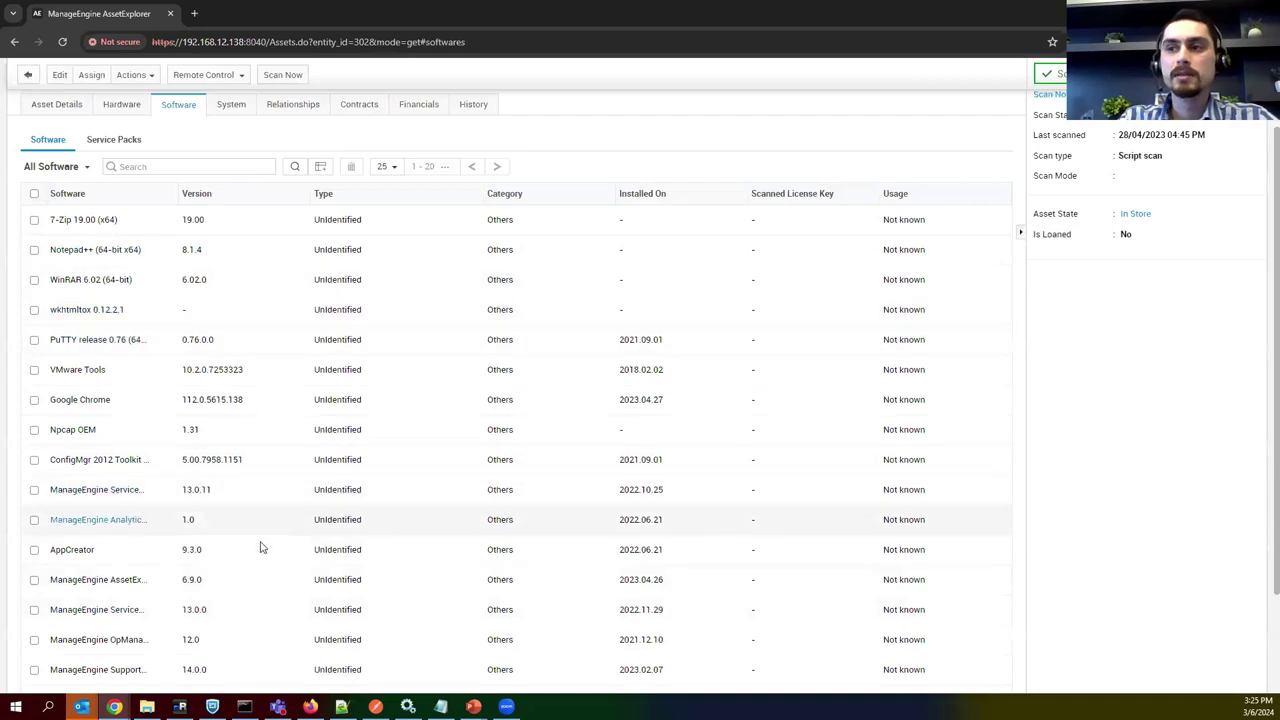
pyautogui.scroll(-2, 210, 490)
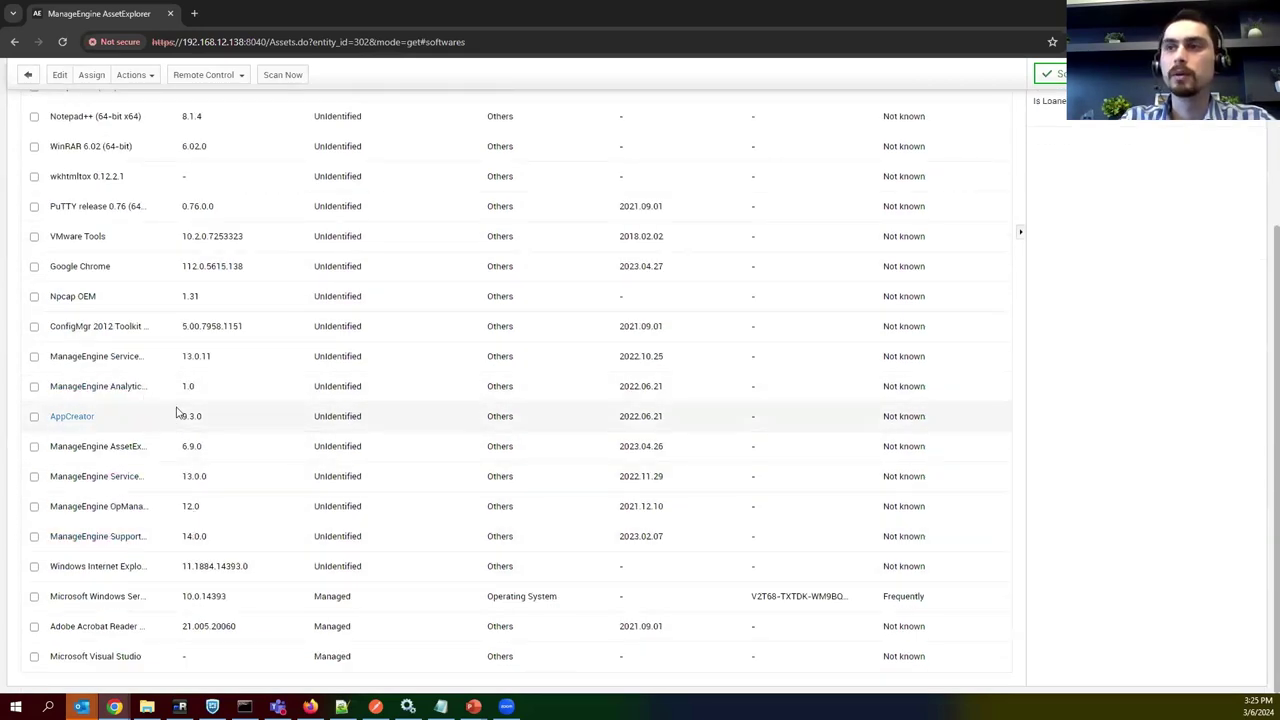
pyautogui.scroll(4, 196, 415)
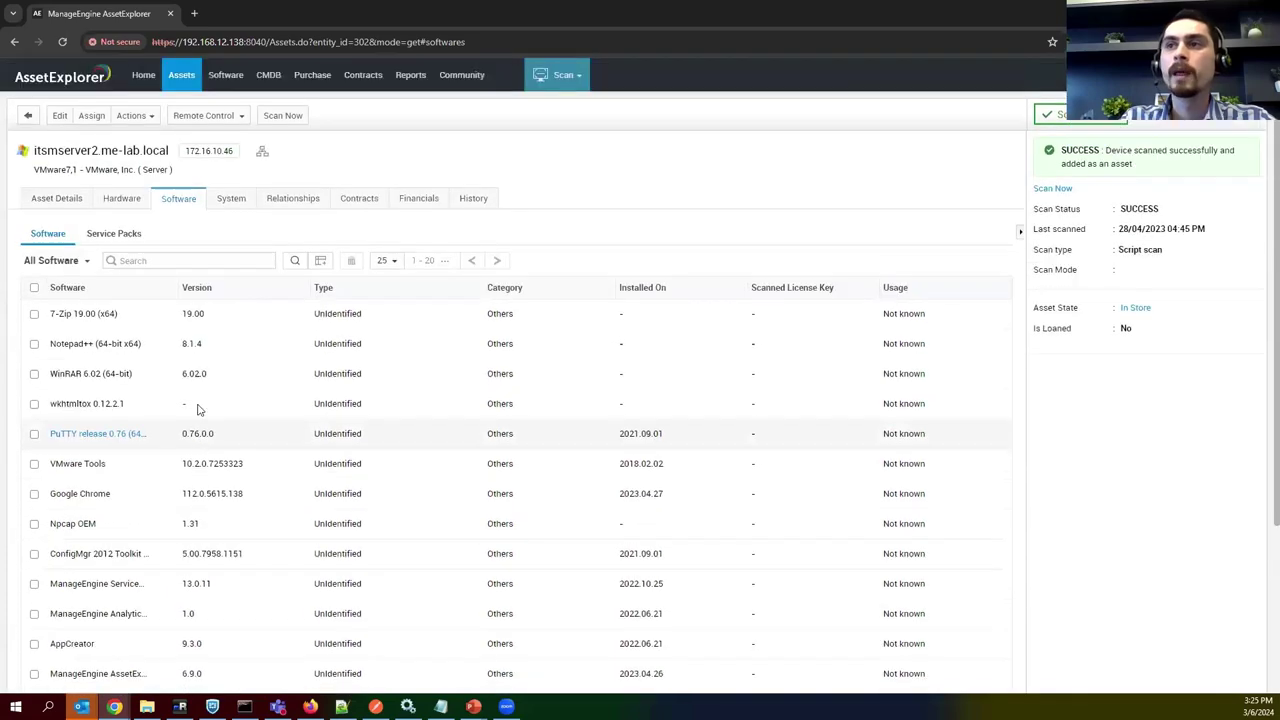
pyautogui.click(166, 77)
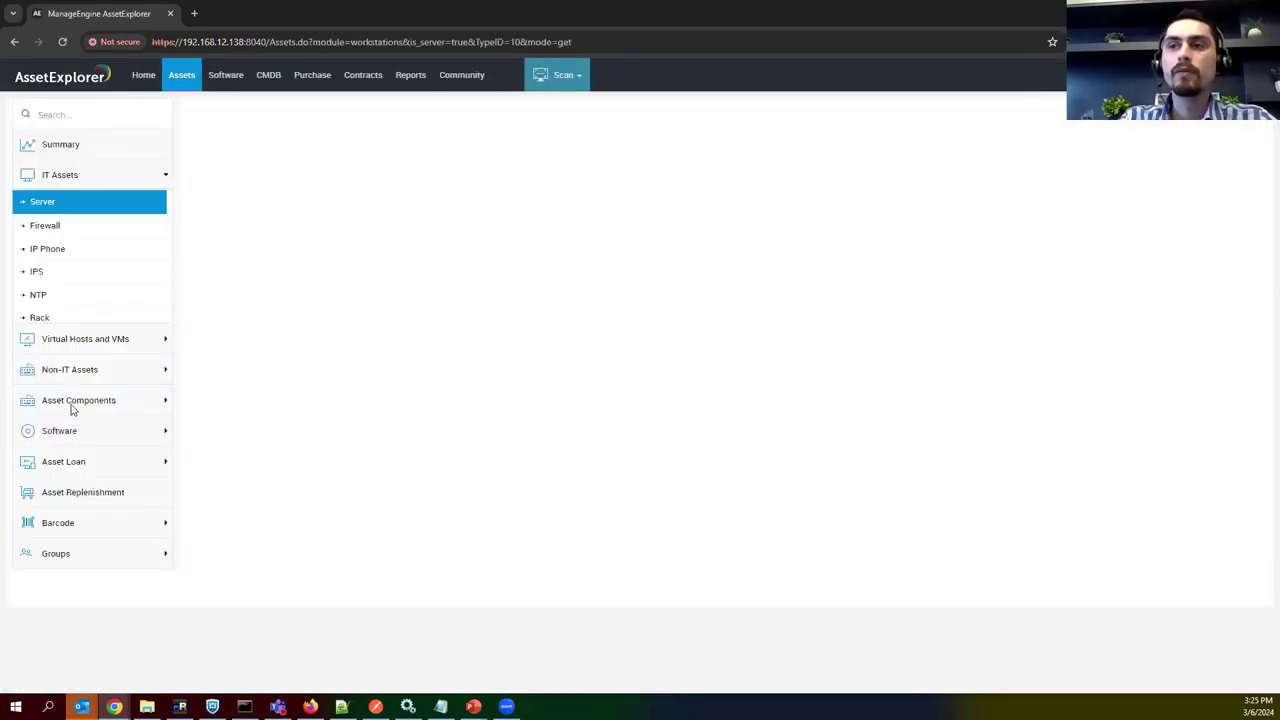
# Show the Scanned Software list of 38 titles and open its software type filter.
pyautogui.click(70, 430)
pyautogui.click(70, 324)
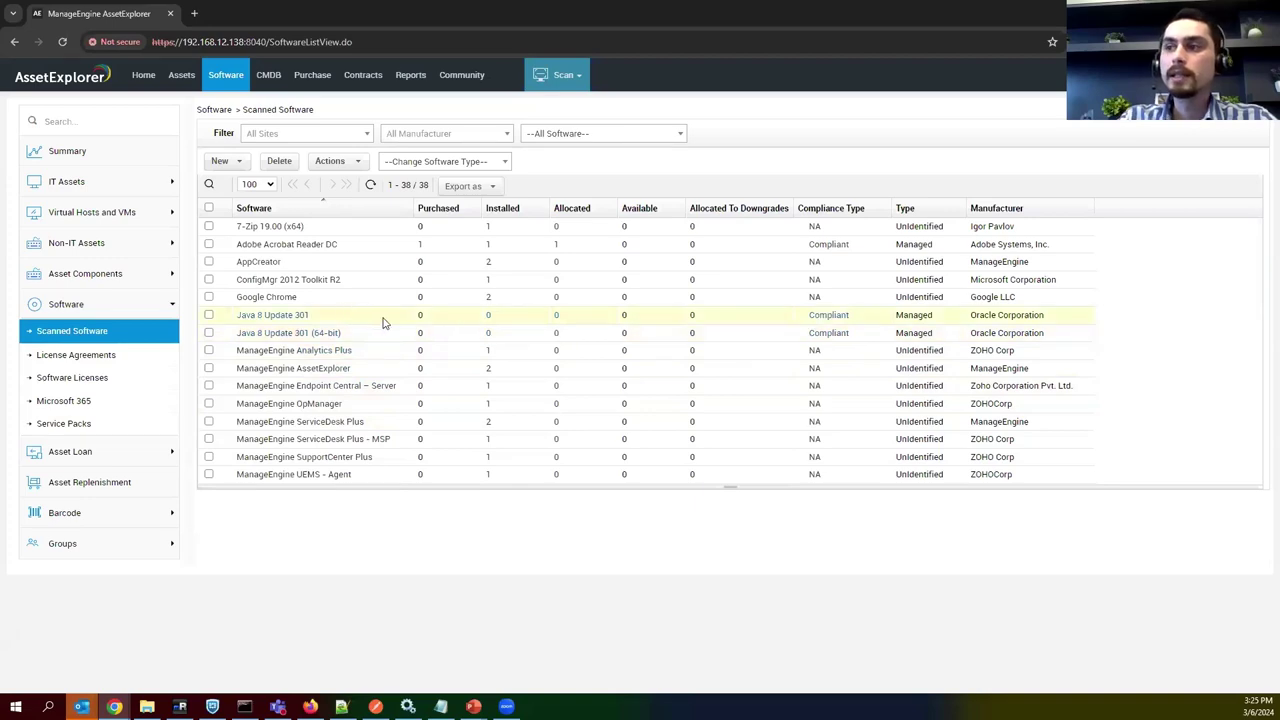
pyautogui.scroll(-1, 390, 330)
pyautogui.scroll(-3, 478, 380)
pyautogui.scroll(4, 508, 460)
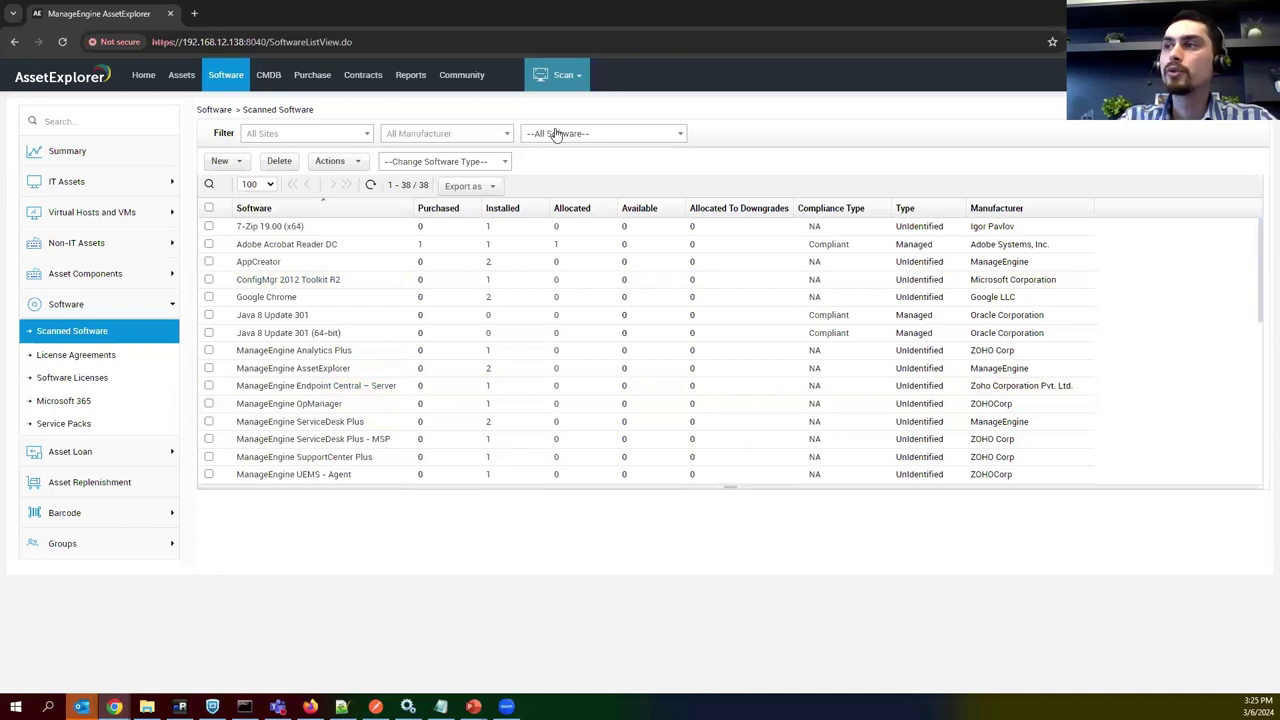
pyautogui.click(556, 135)
# Filter scanned software to Managed and review Adobe Acrobat Reader DC's license, allocated and available counts.
pyautogui.click(560, 236)
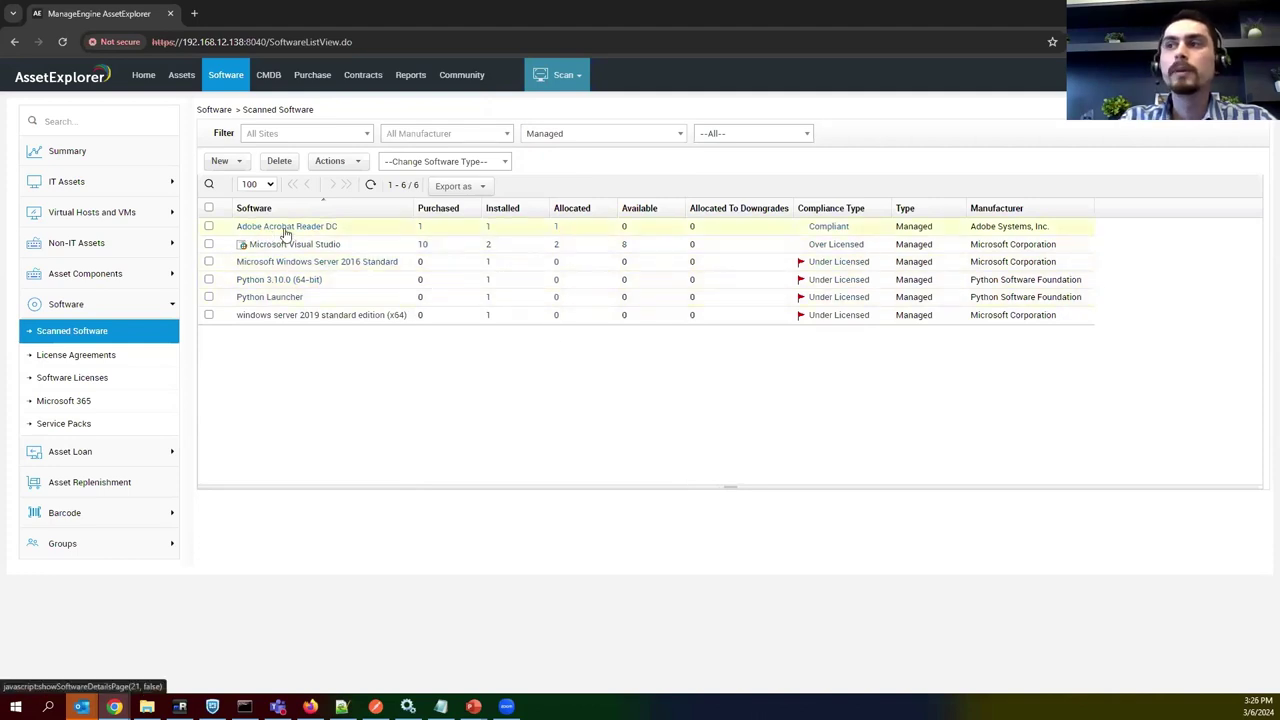
pyautogui.moveTo(428, 229); pyautogui.dragTo(410, 232)
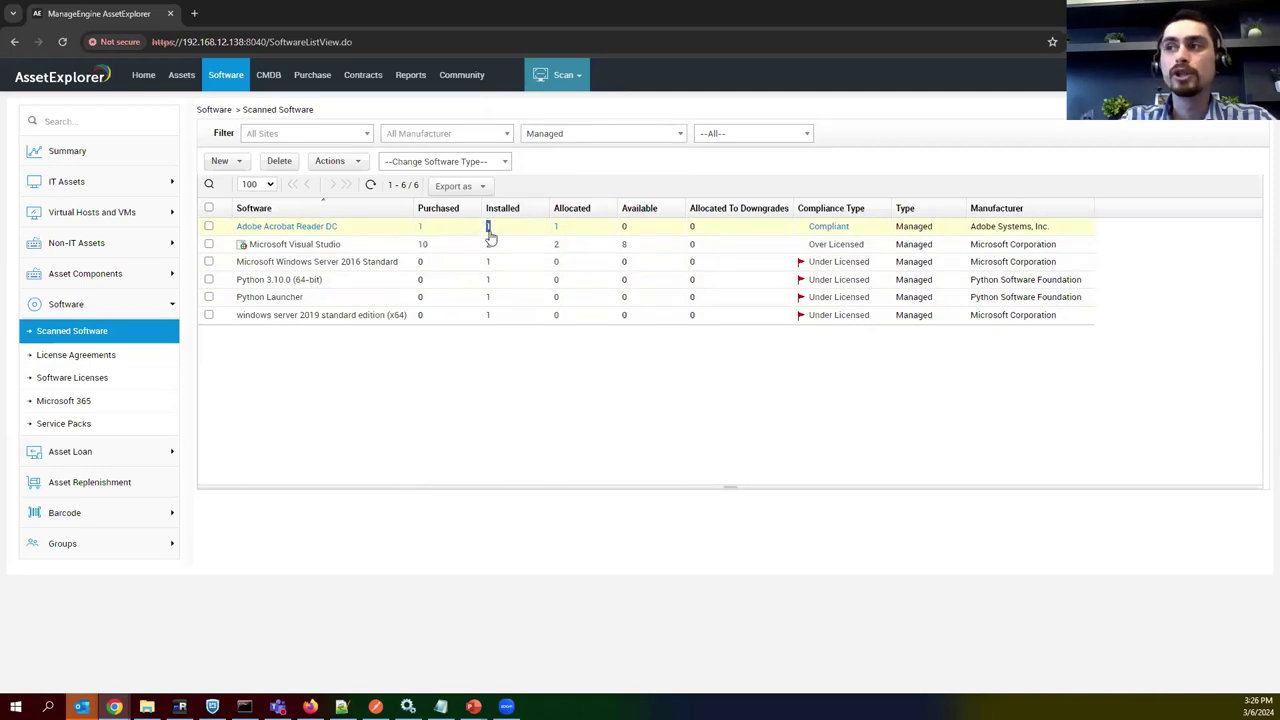
pyautogui.doubleClick(557, 228)
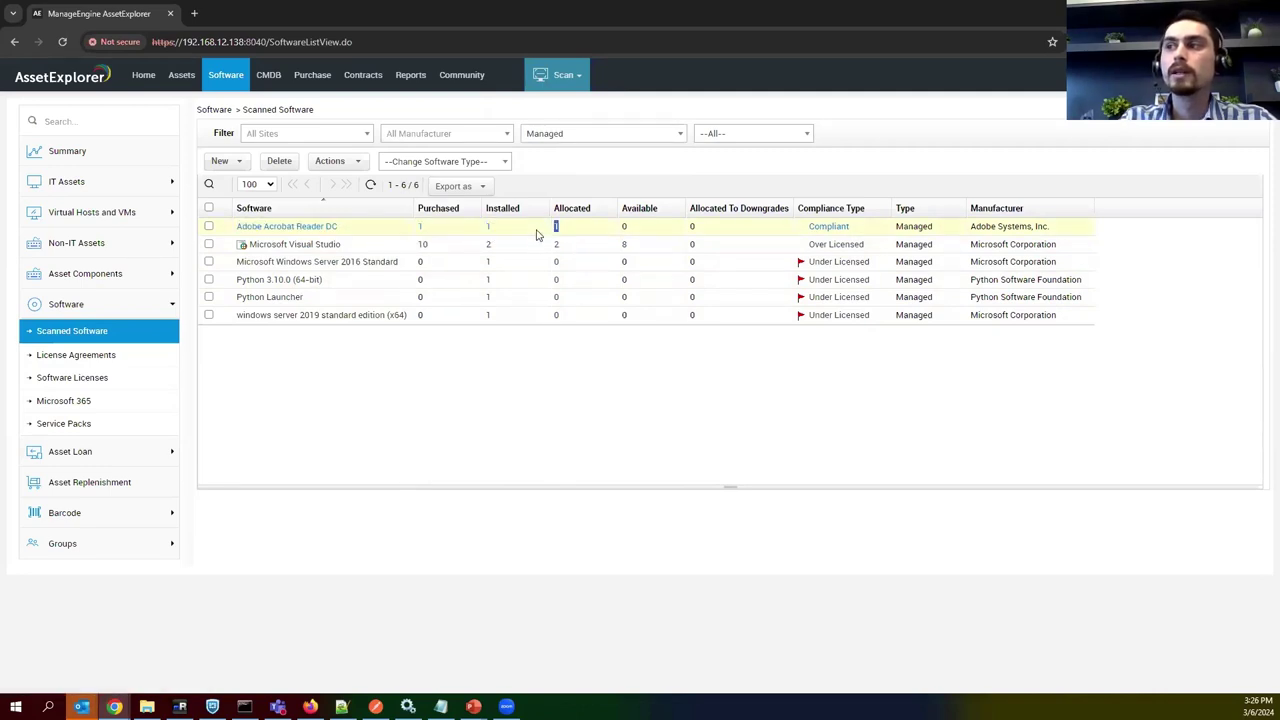
pyautogui.doubleClick(624, 228)
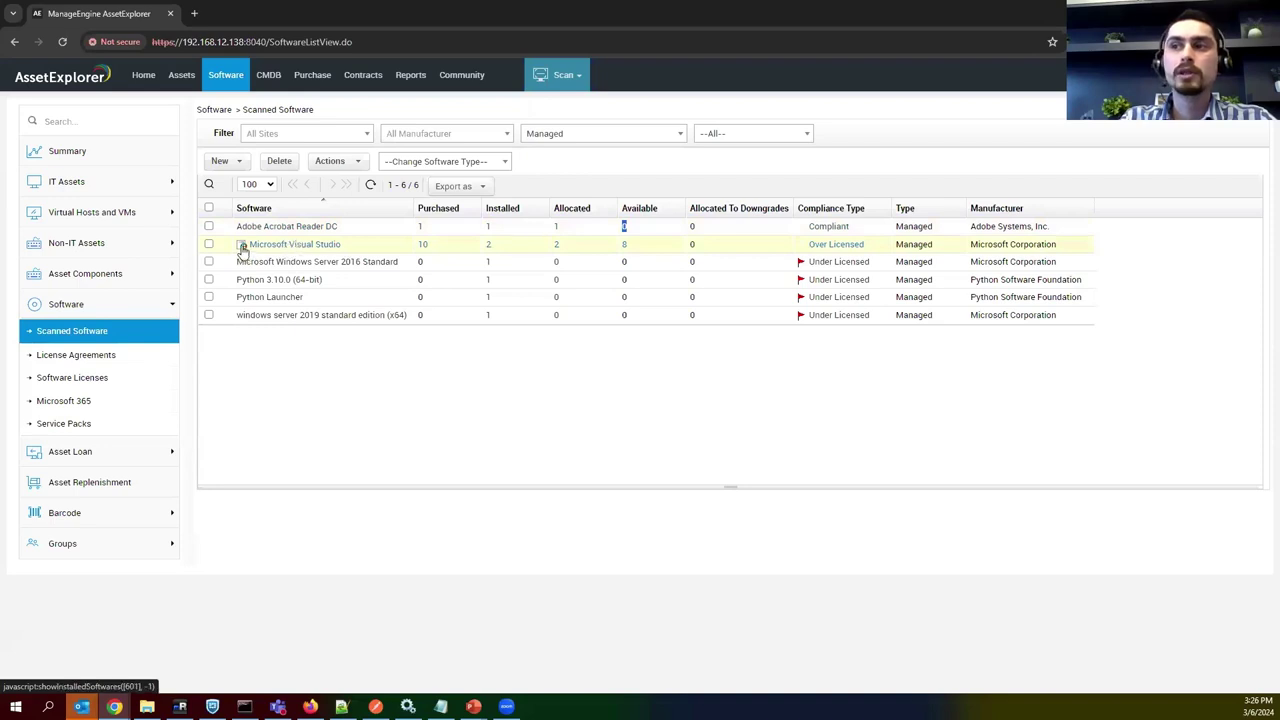
# Review Microsoft Visual Studio's suite components and its installed count.
pyautogui.click(242, 248)
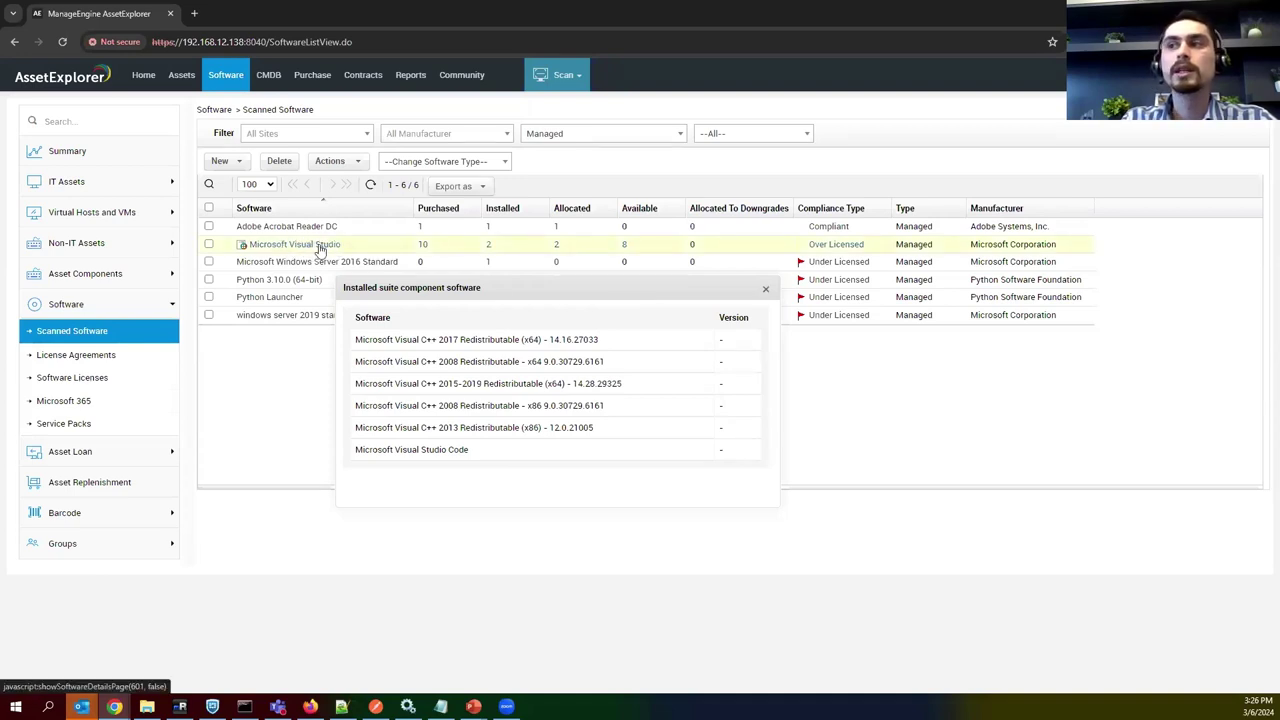
pyautogui.click(765, 289)
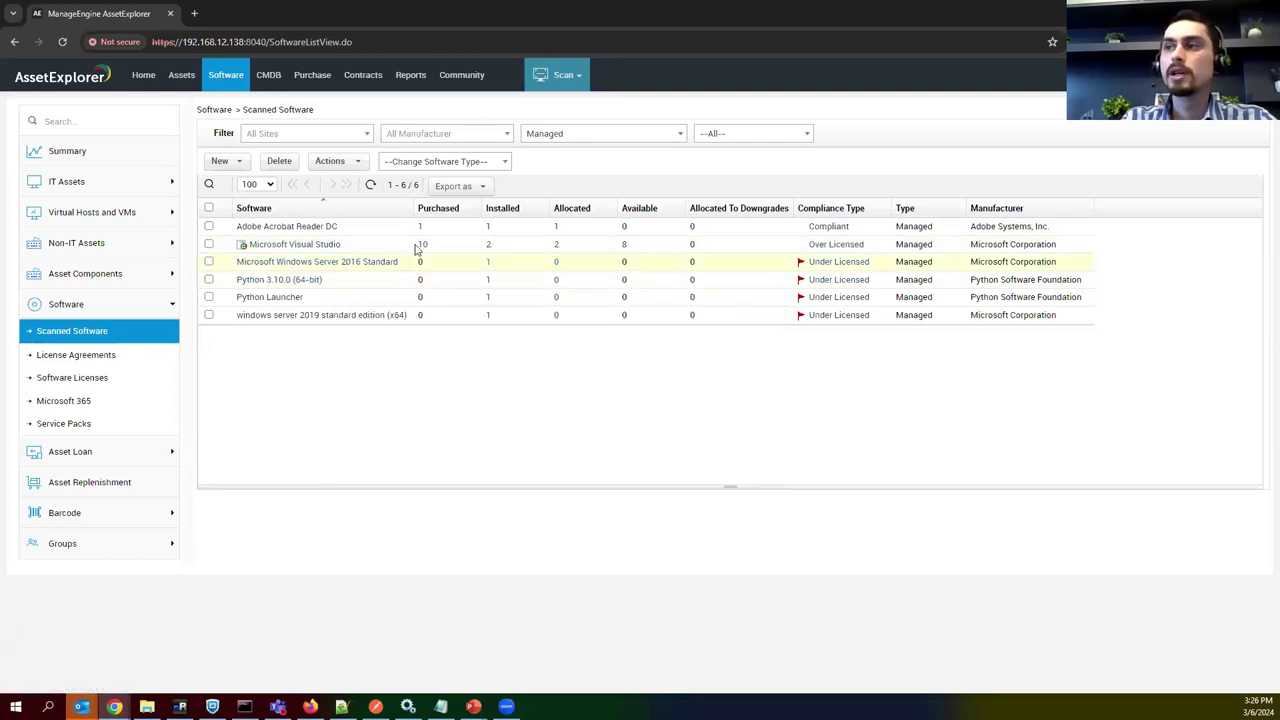
pyautogui.moveTo(495, 250); pyautogui.dragTo(417, 243)
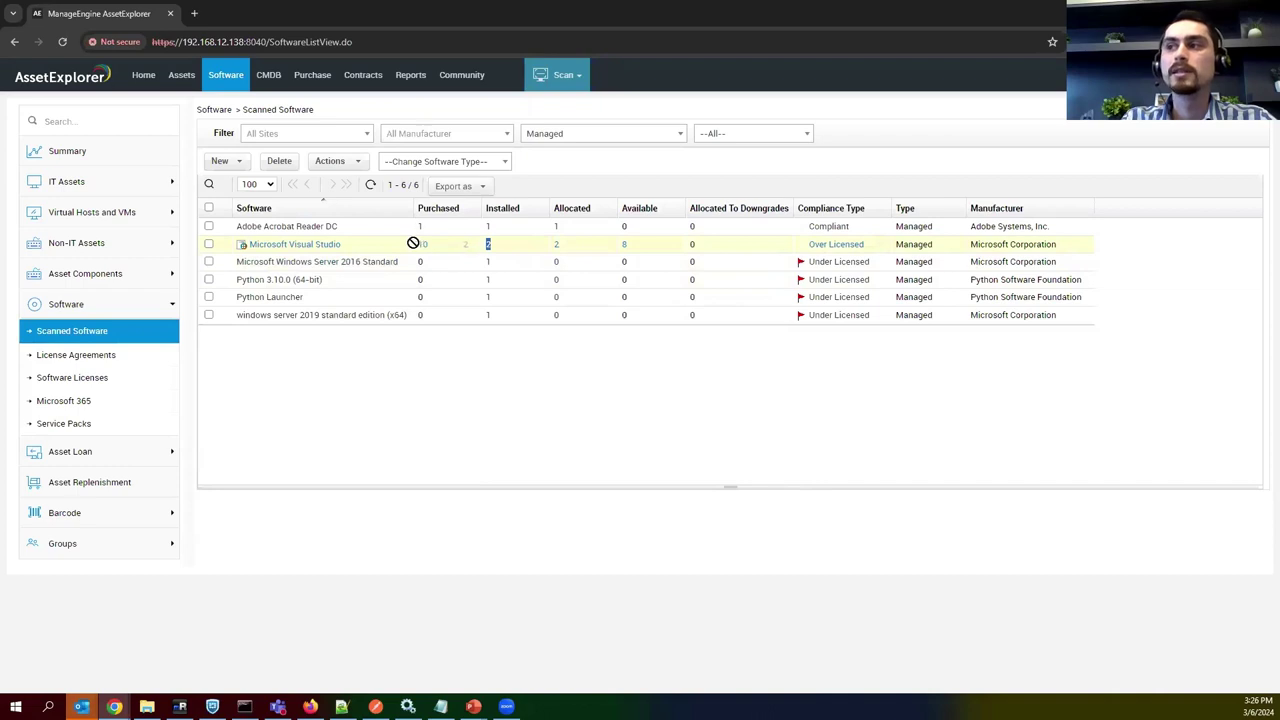
pyautogui.moveTo(566, 250); pyautogui.dragTo(593, 258)
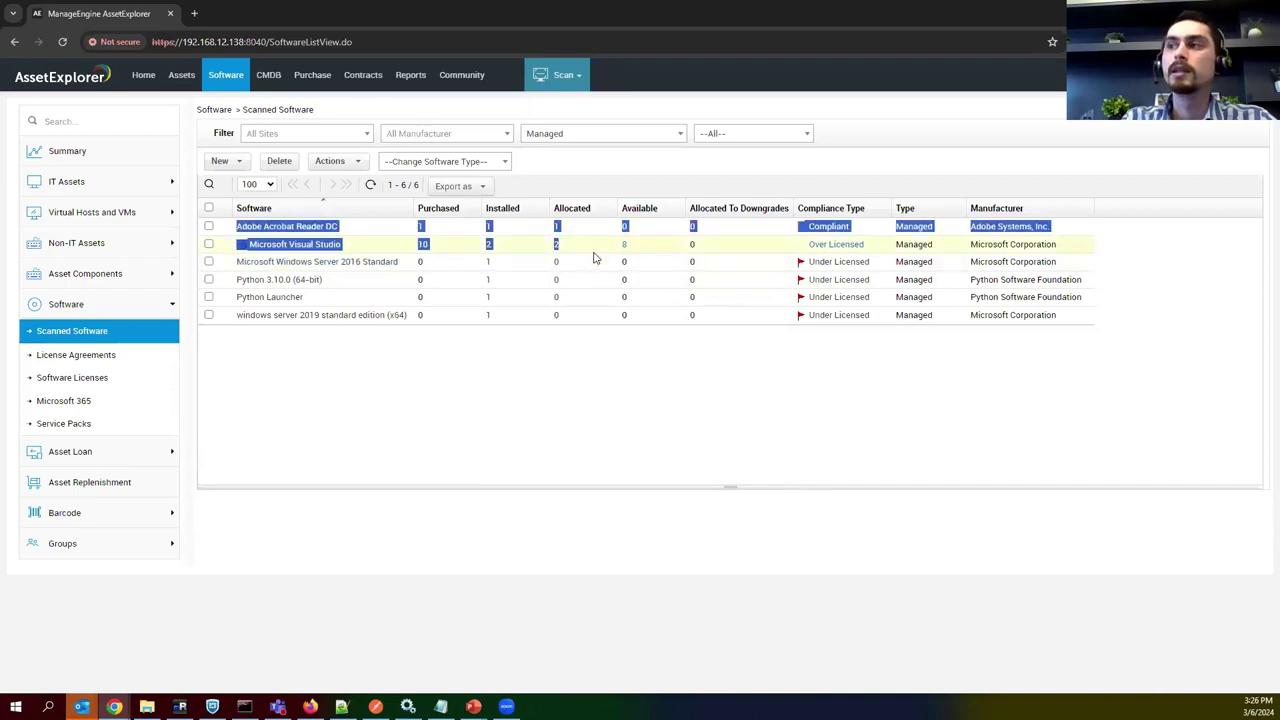
pyautogui.click(583, 343)
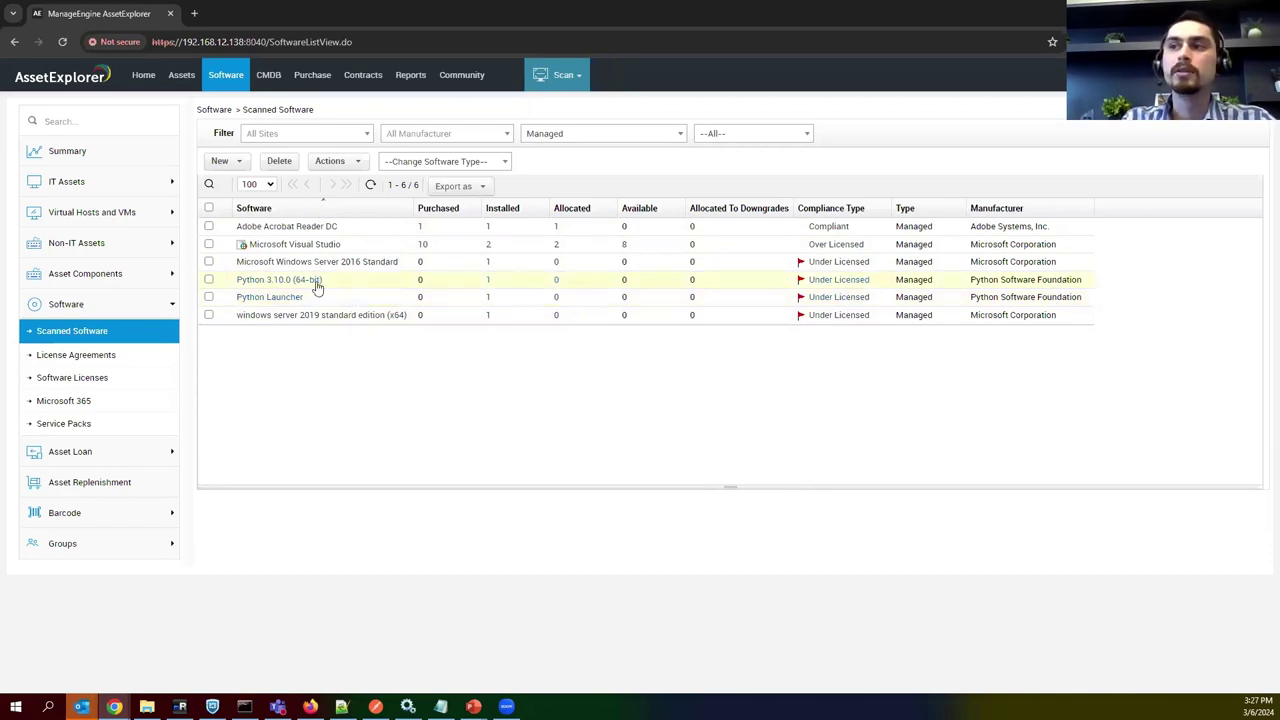
pyautogui.click(246, 164)
# Define a Python suite by Python Software Foundation containing Python 3.10.0 and Python Launcher.
pyautogui.click(249, 205)
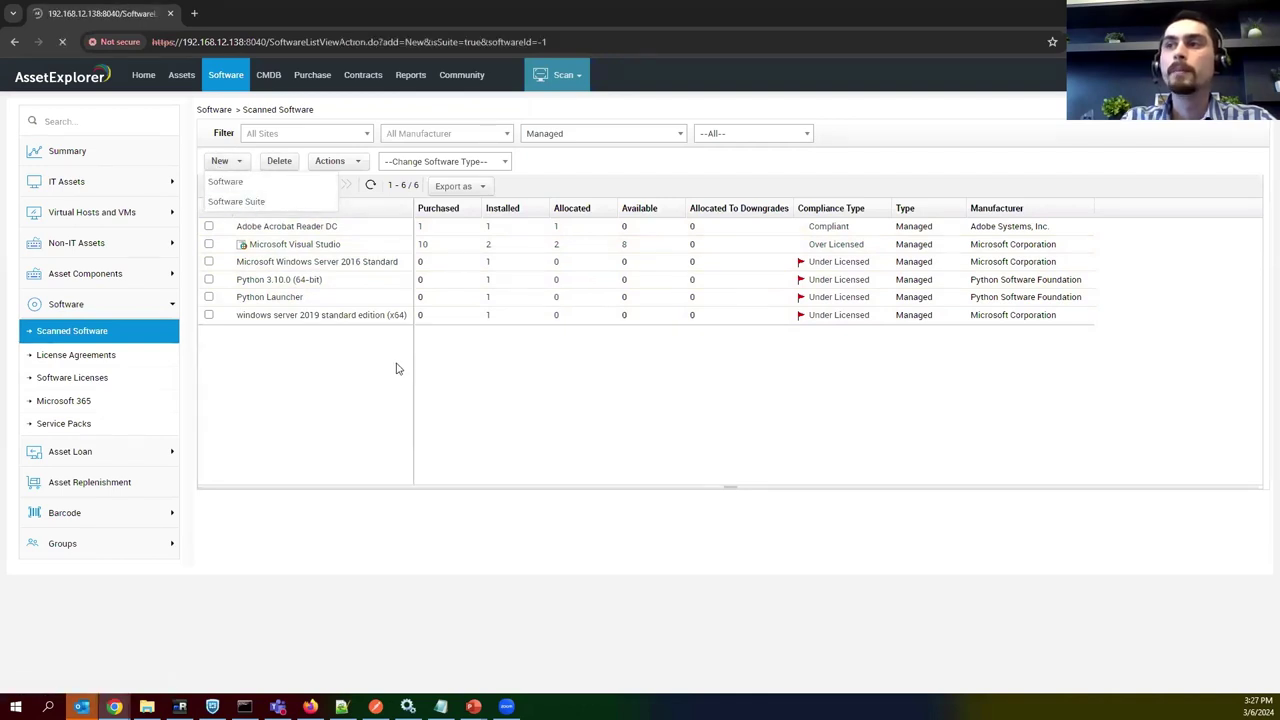
pyautogui.write('P')
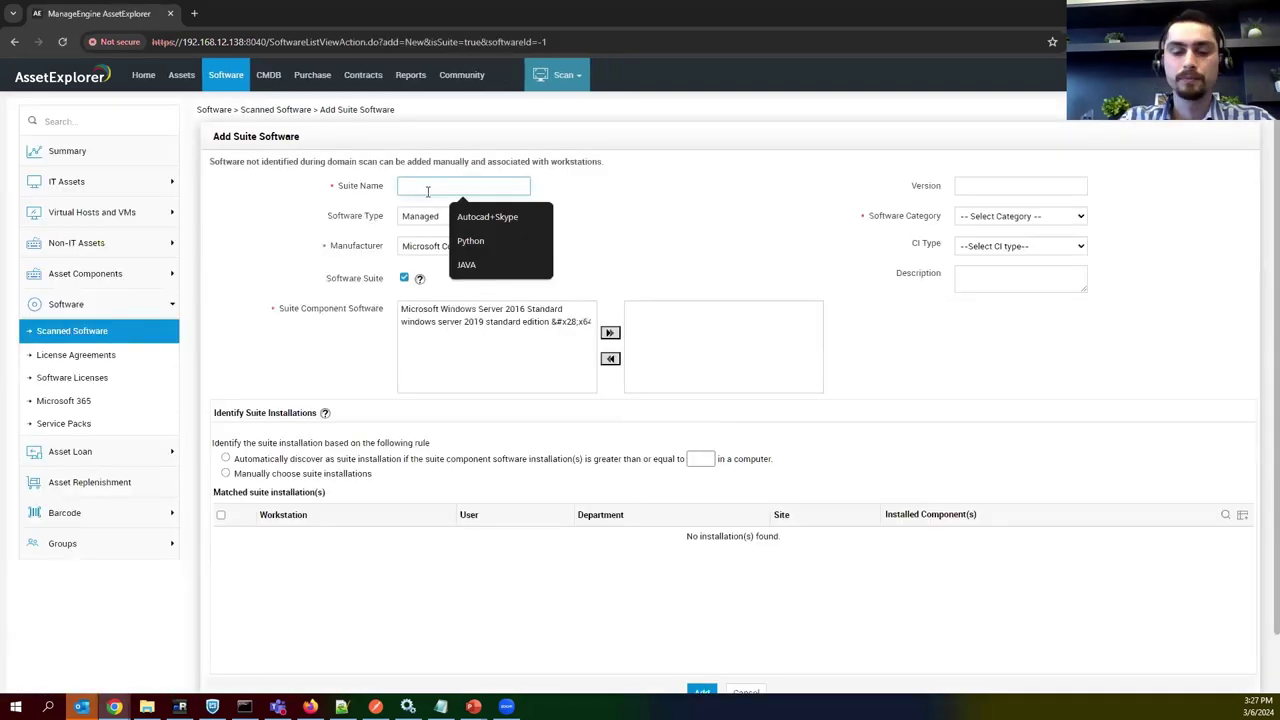
pyautogui.write('yth')
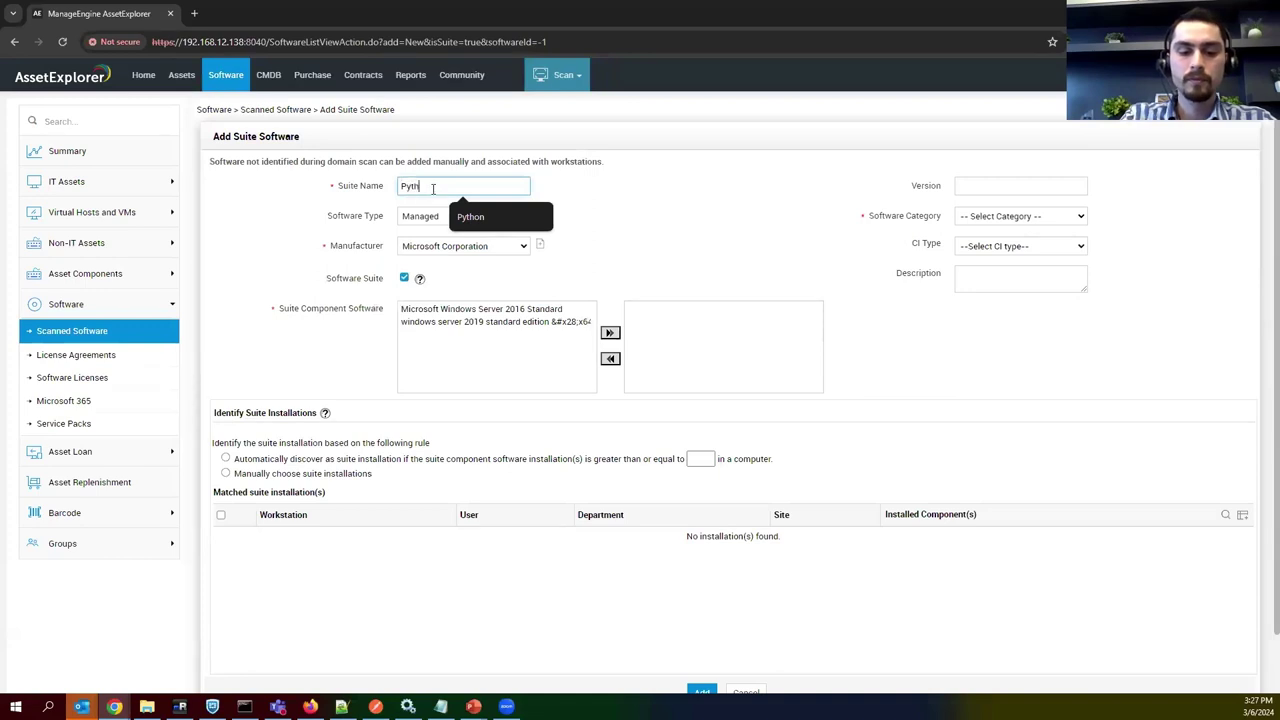
pyautogui.write('on')
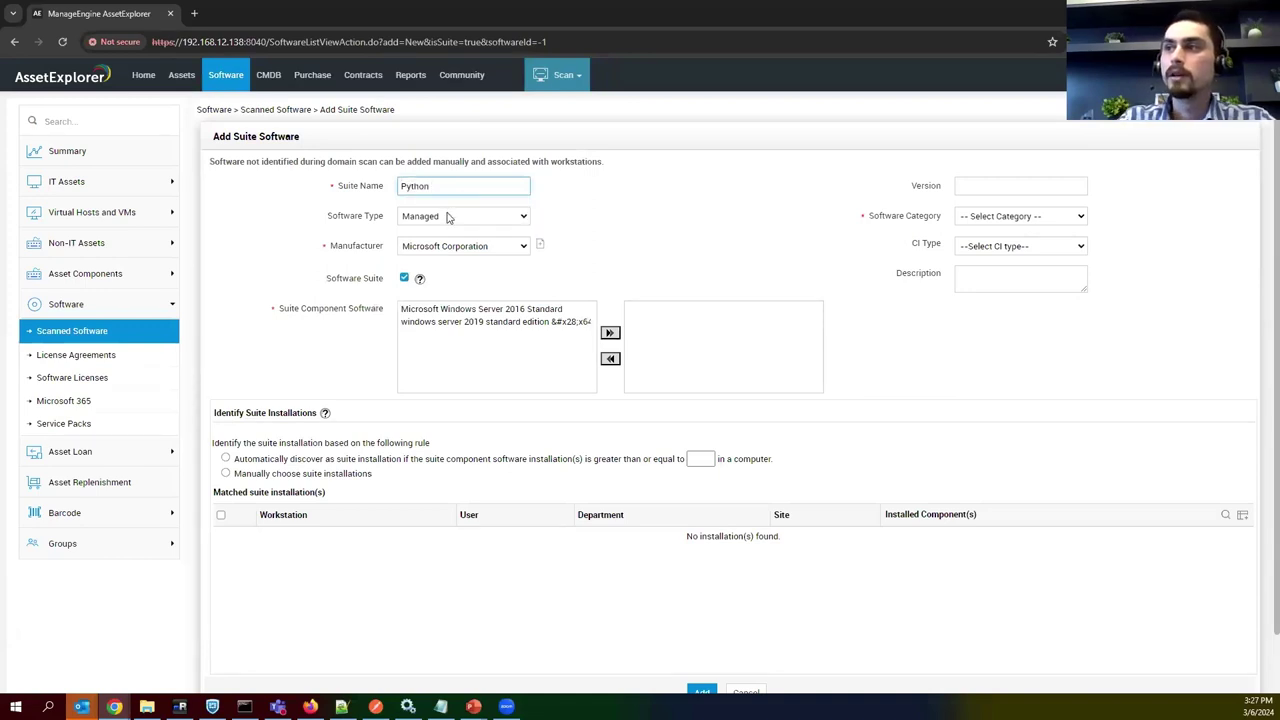
pyautogui.click(450, 246)
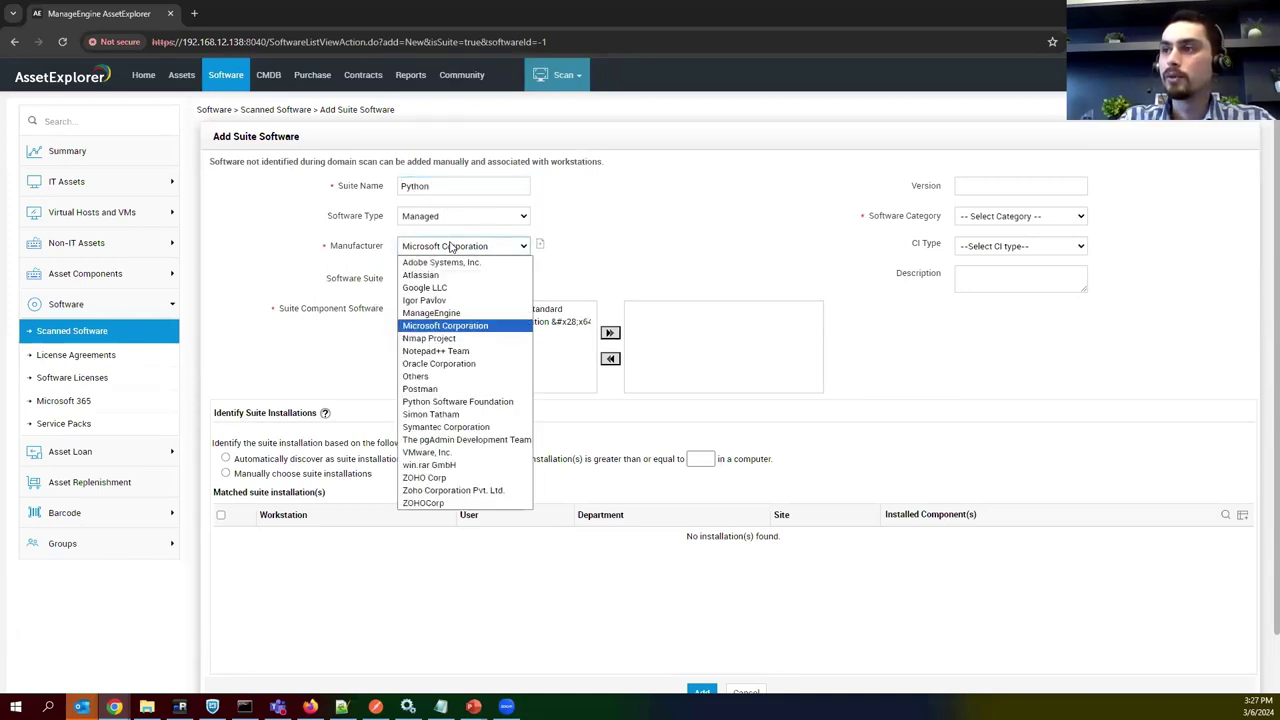
pyautogui.click(433, 403)
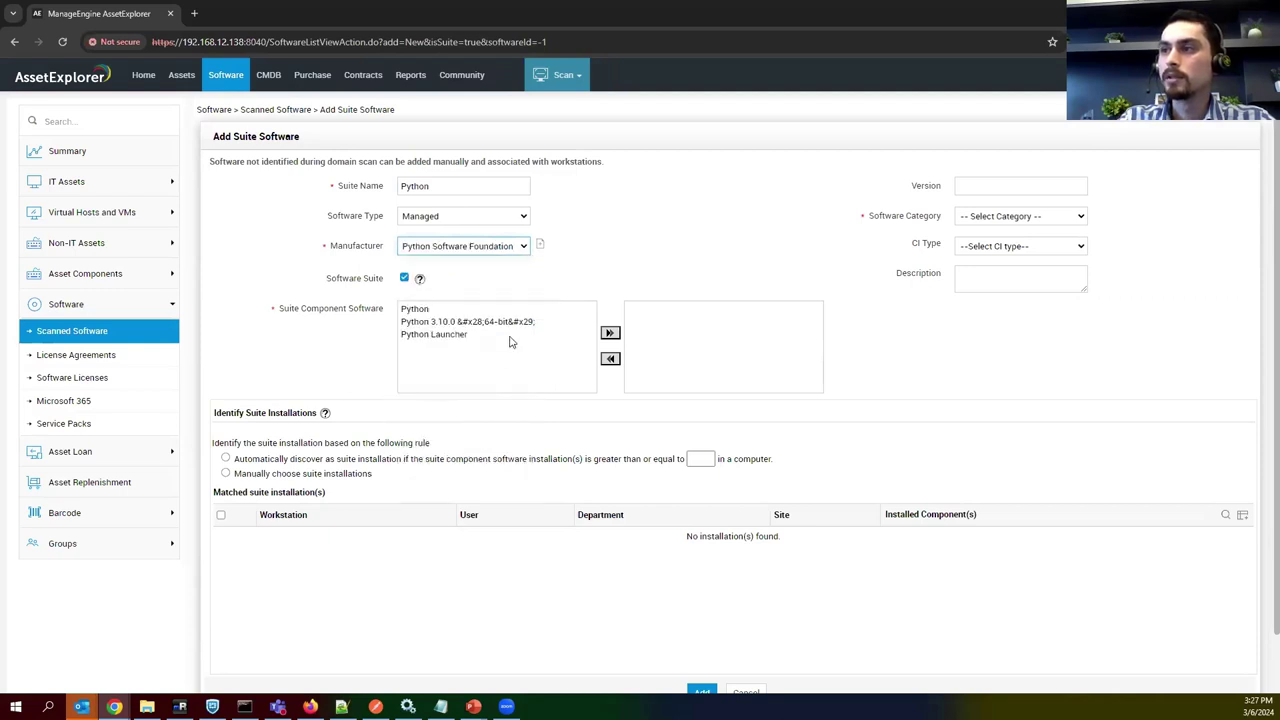
pyautogui.click(447, 321)
pyautogui.keyDown('shift'); pyautogui.click(440, 334); pyautogui.keyUp('shift')
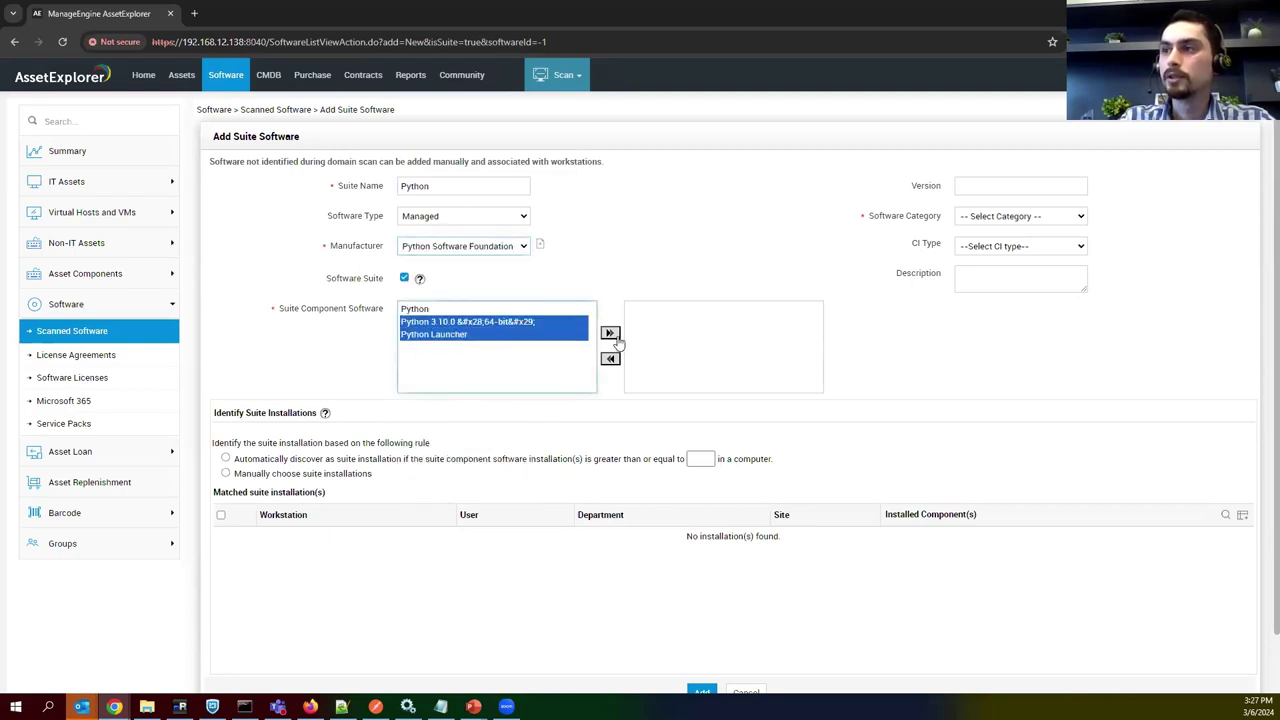
pyautogui.click(610, 333)
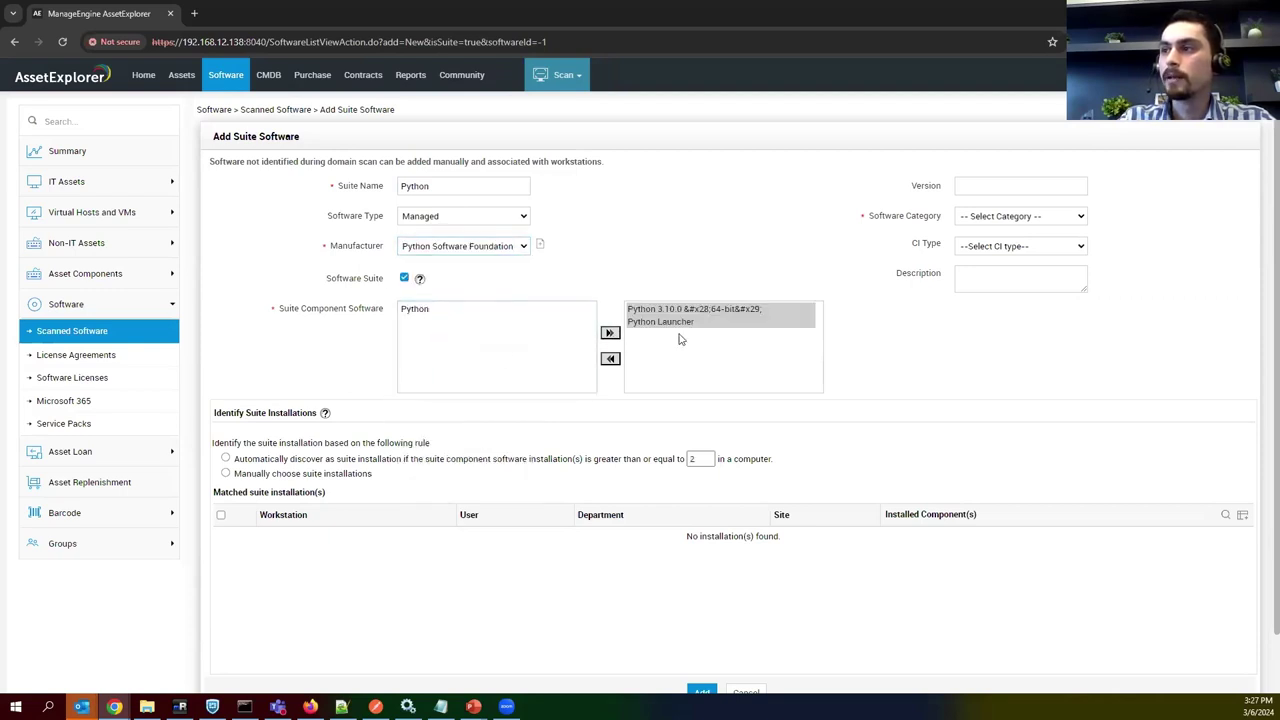
# Set the suite to discover installations automatically, assign category Others, and save it.
pyautogui.click(481, 462)
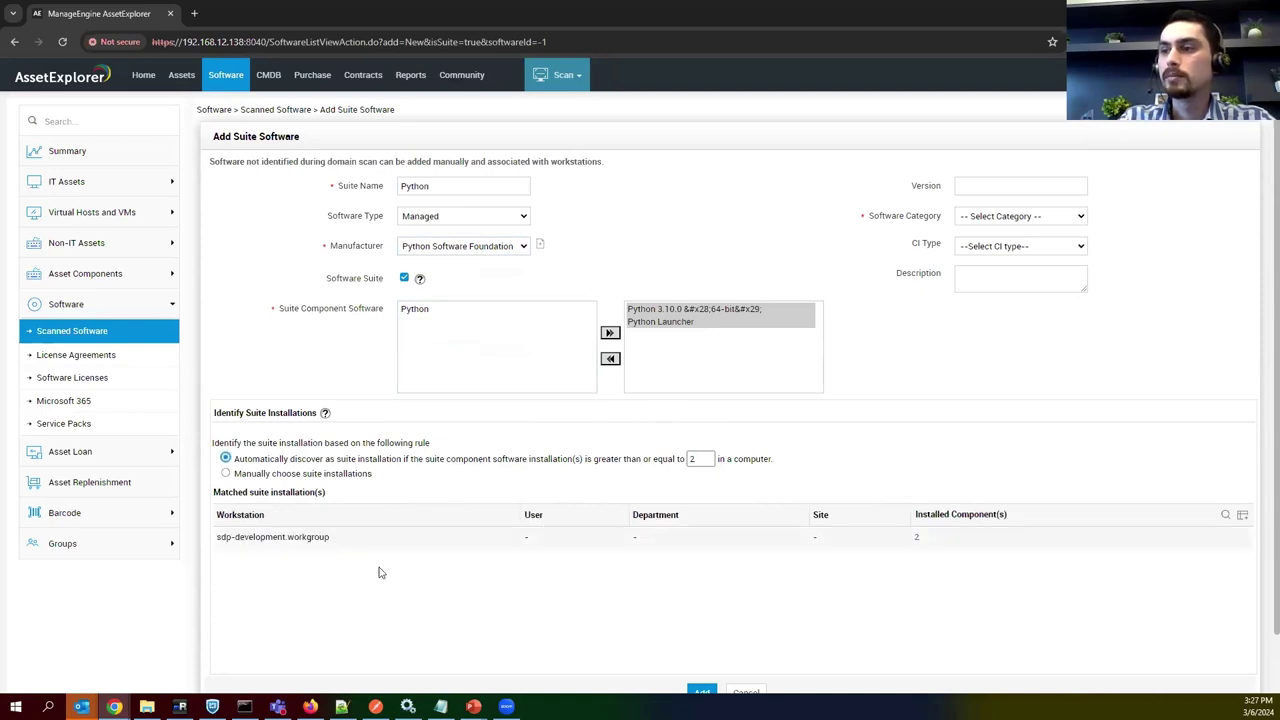
pyautogui.click(703, 690)
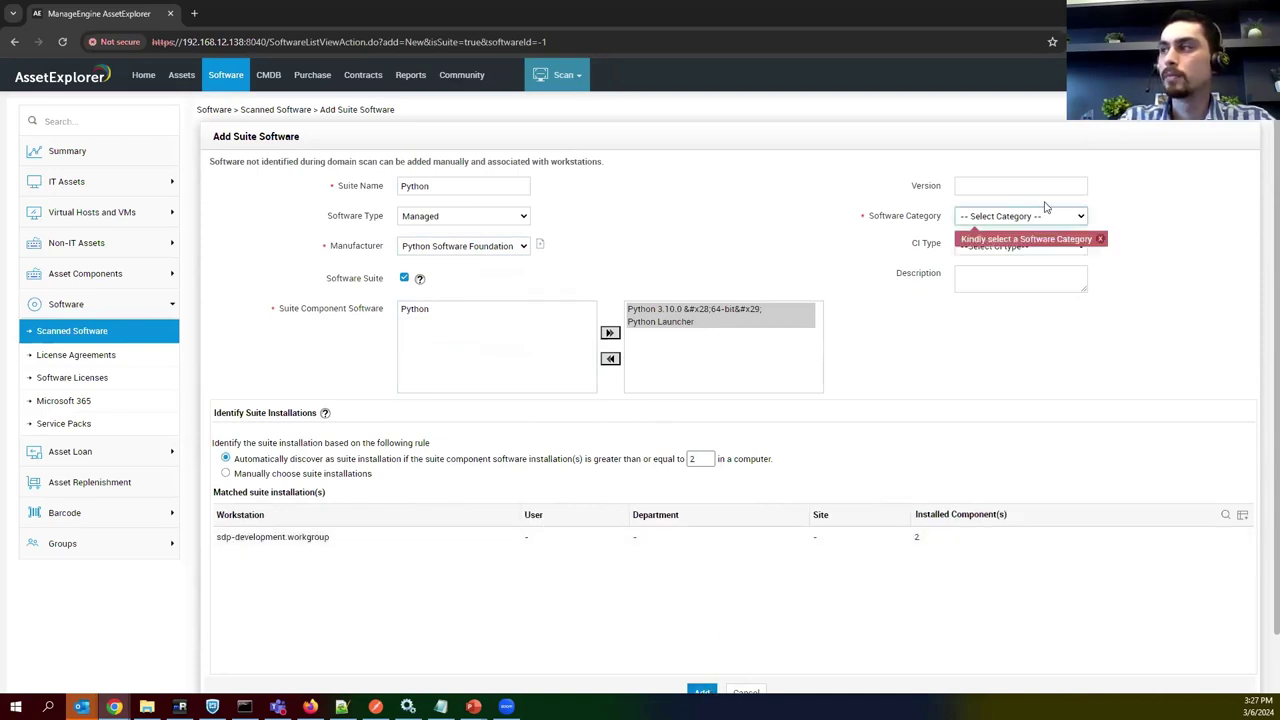
pyautogui.click(981, 220)
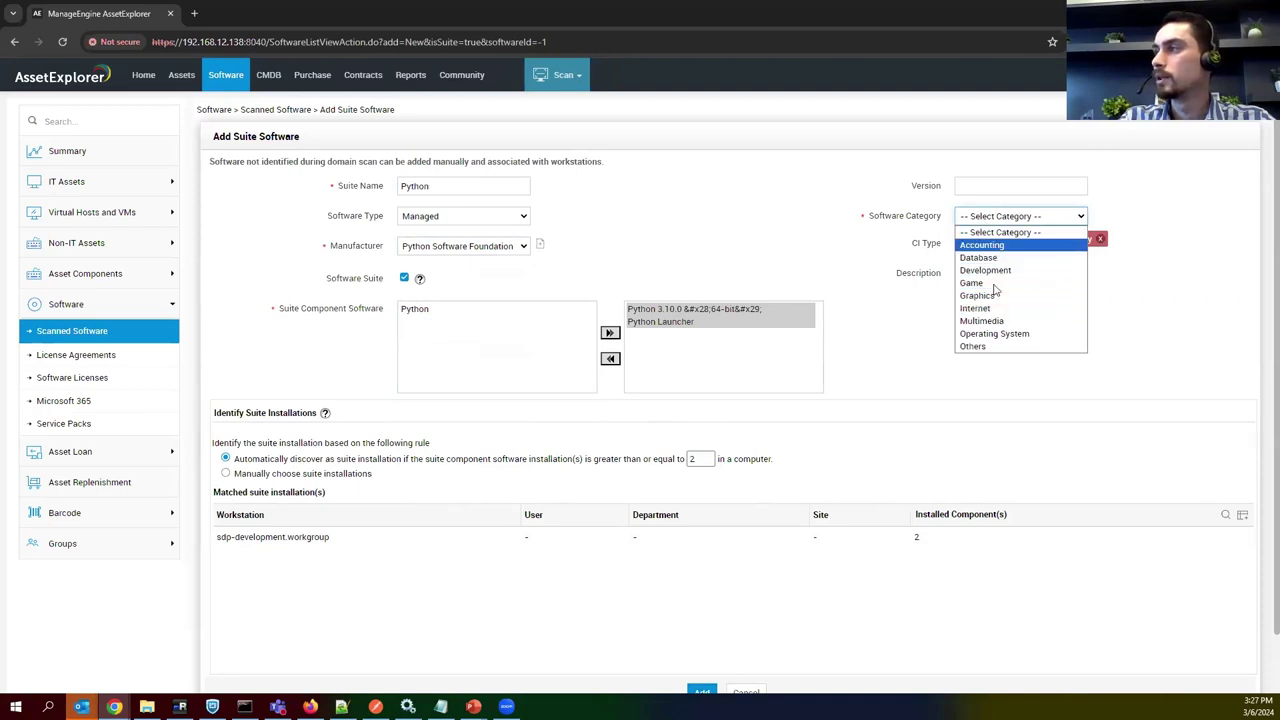
pyautogui.click(997, 348)
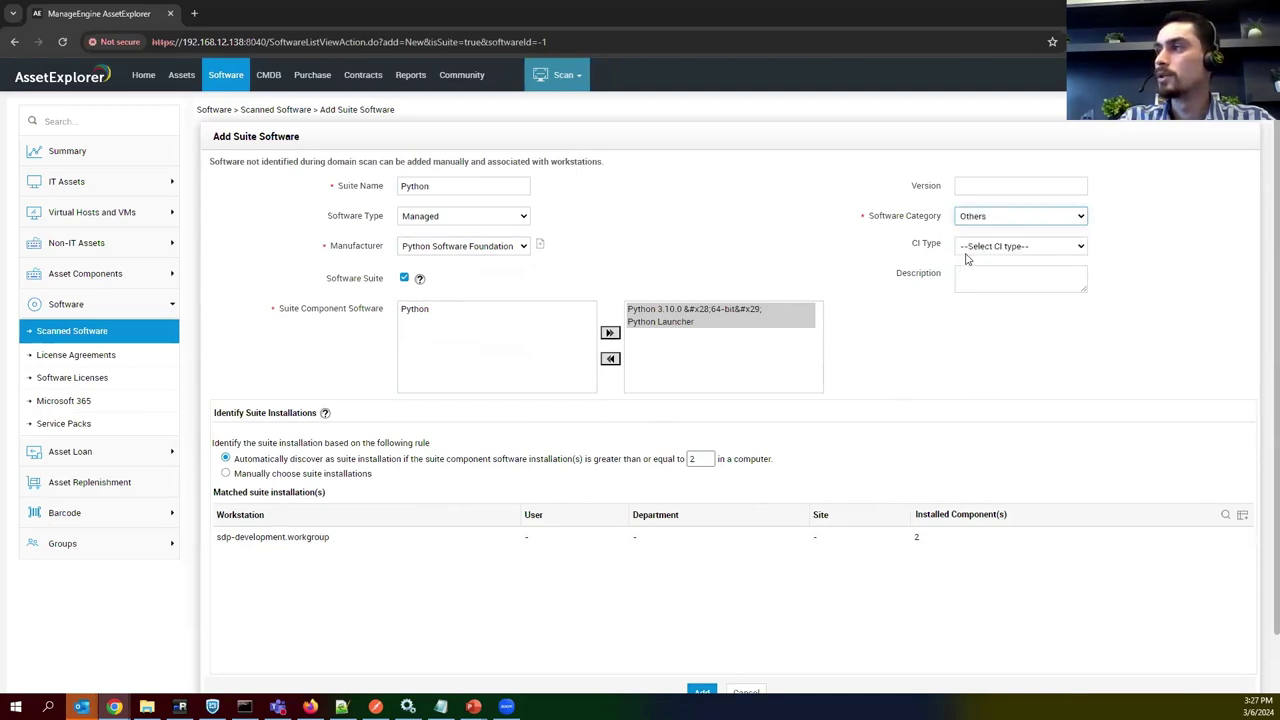
pyautogui.click(702, 692)
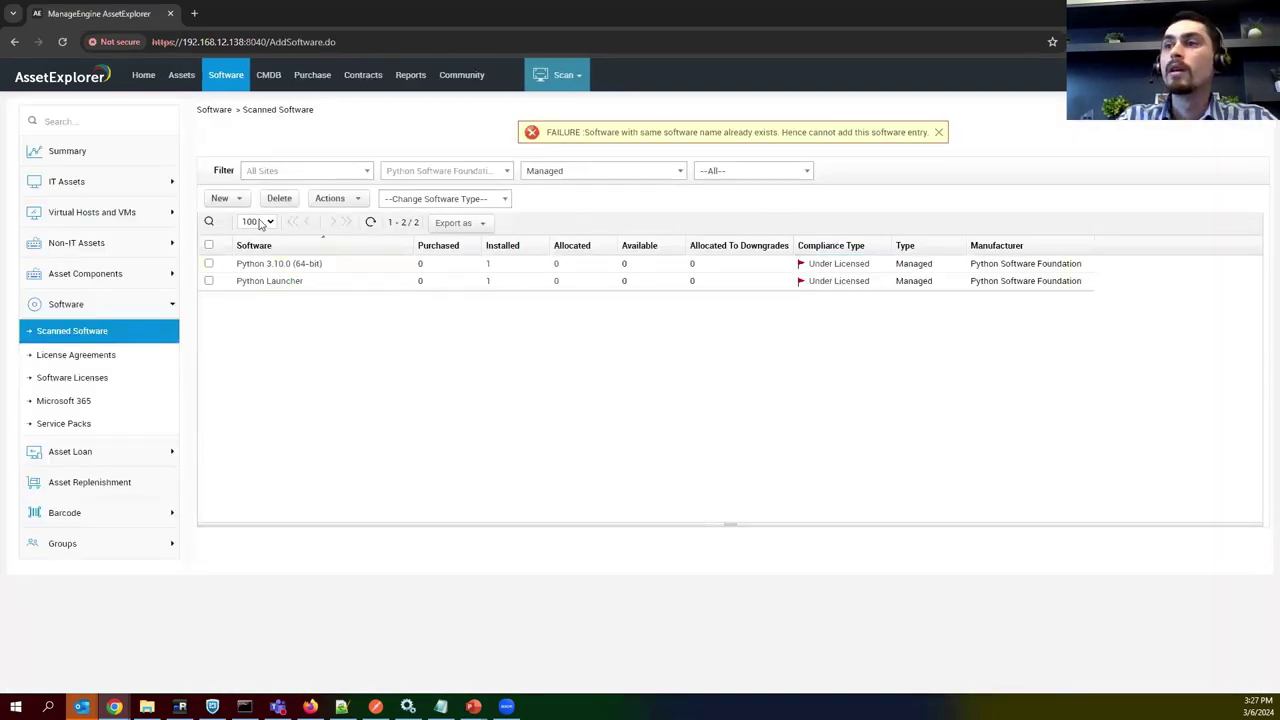
# Reload the Scanned Software list to clear the duplicate-name error, leaving filters unchanged.
pyautogui.click(340, 198)
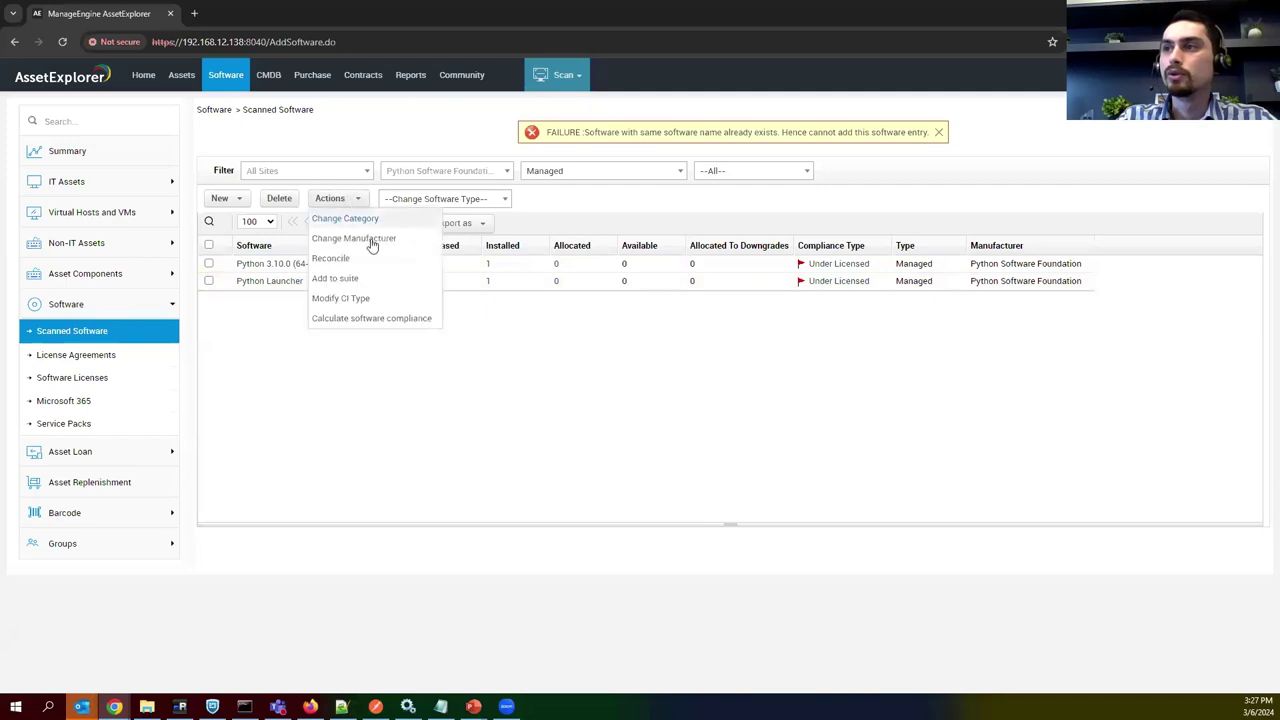
pyautogui.click(70, 332)
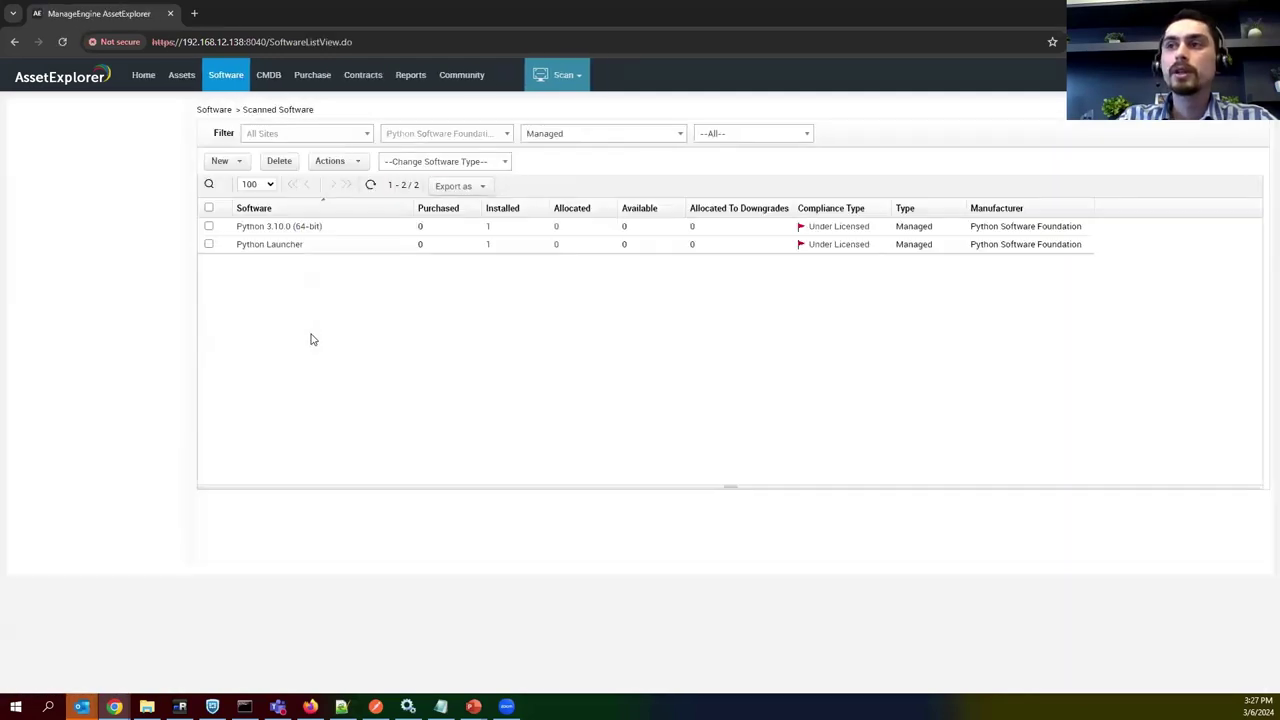
pyautogui.click(704, 137)
pyautogui.click(681, 135)
# Inspect Python 3.10.0's single installation on sdp-development.workgroup, then view the Software Licenses list.
pyautogui.click(676, 136)
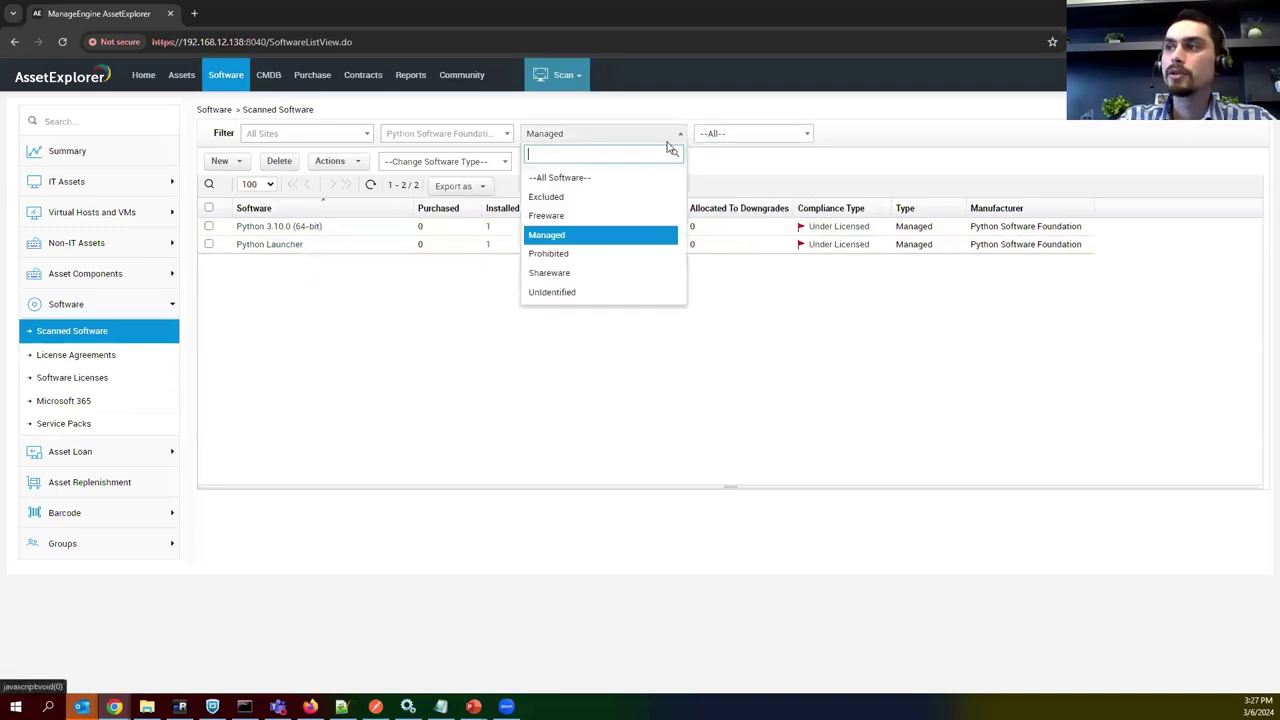
pyautogui.click(585, 241)
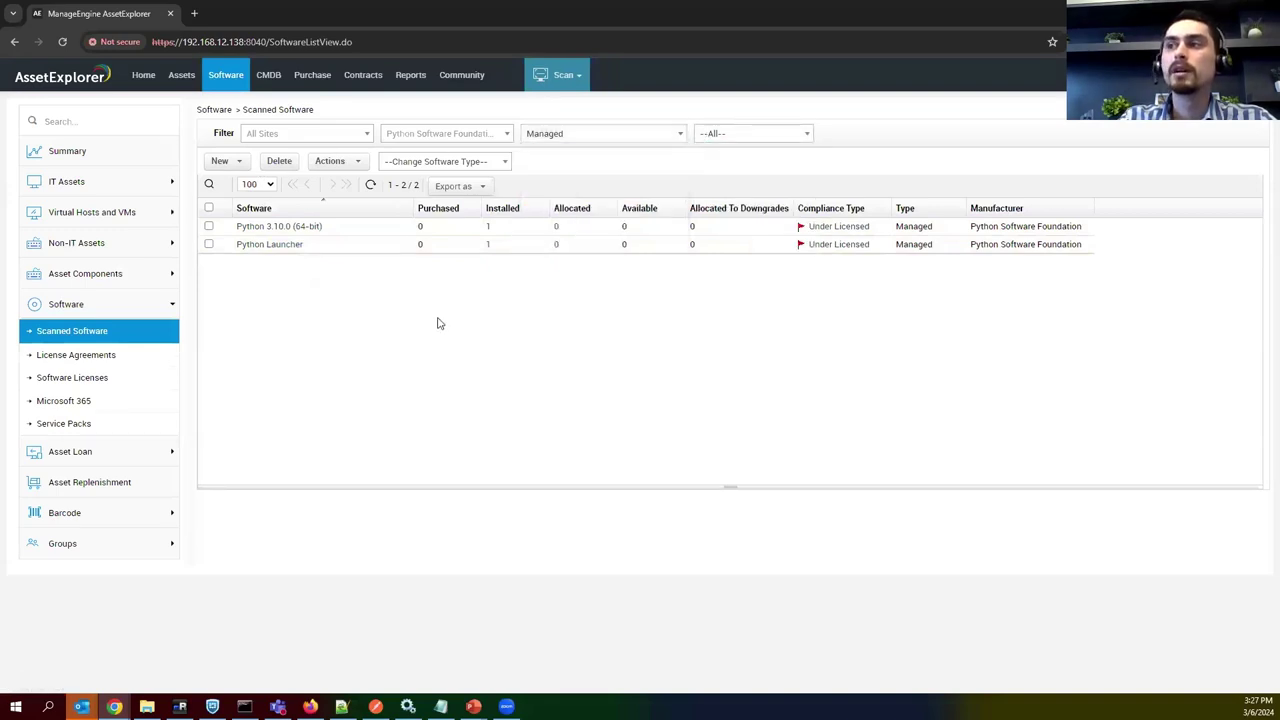
pyautogui.click(488, 227)
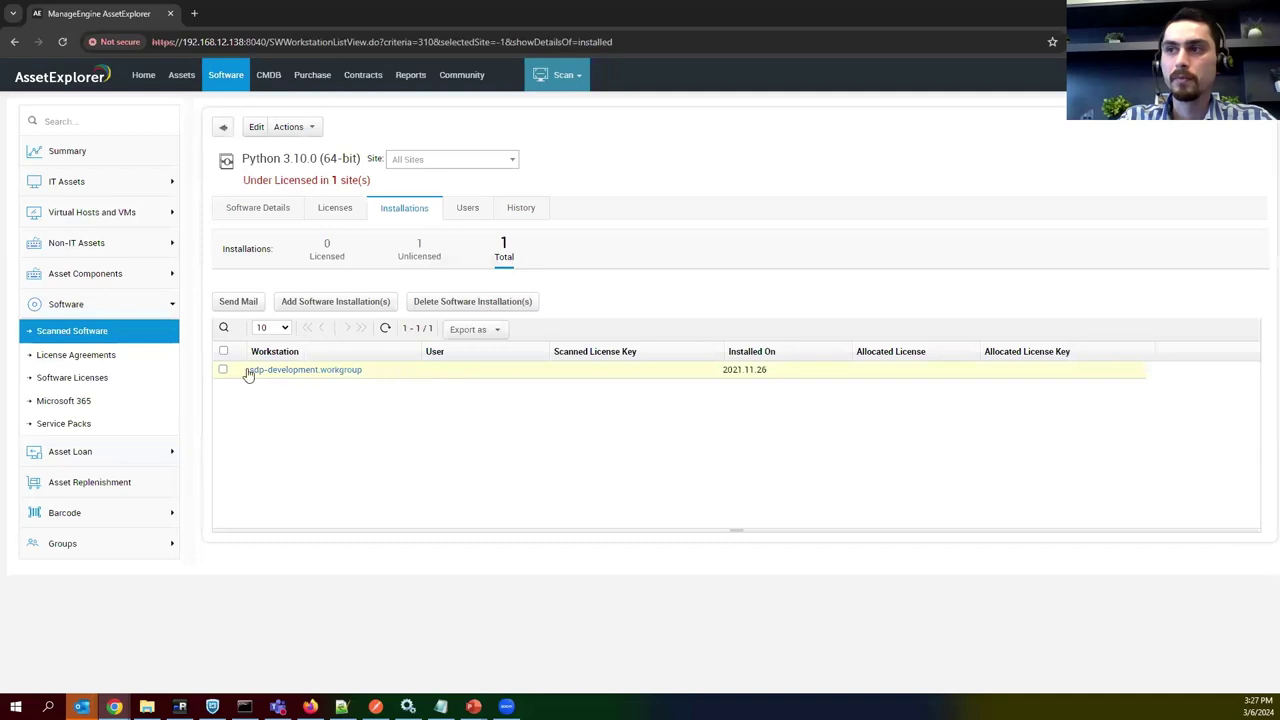
pyautogui.click(223, 370)
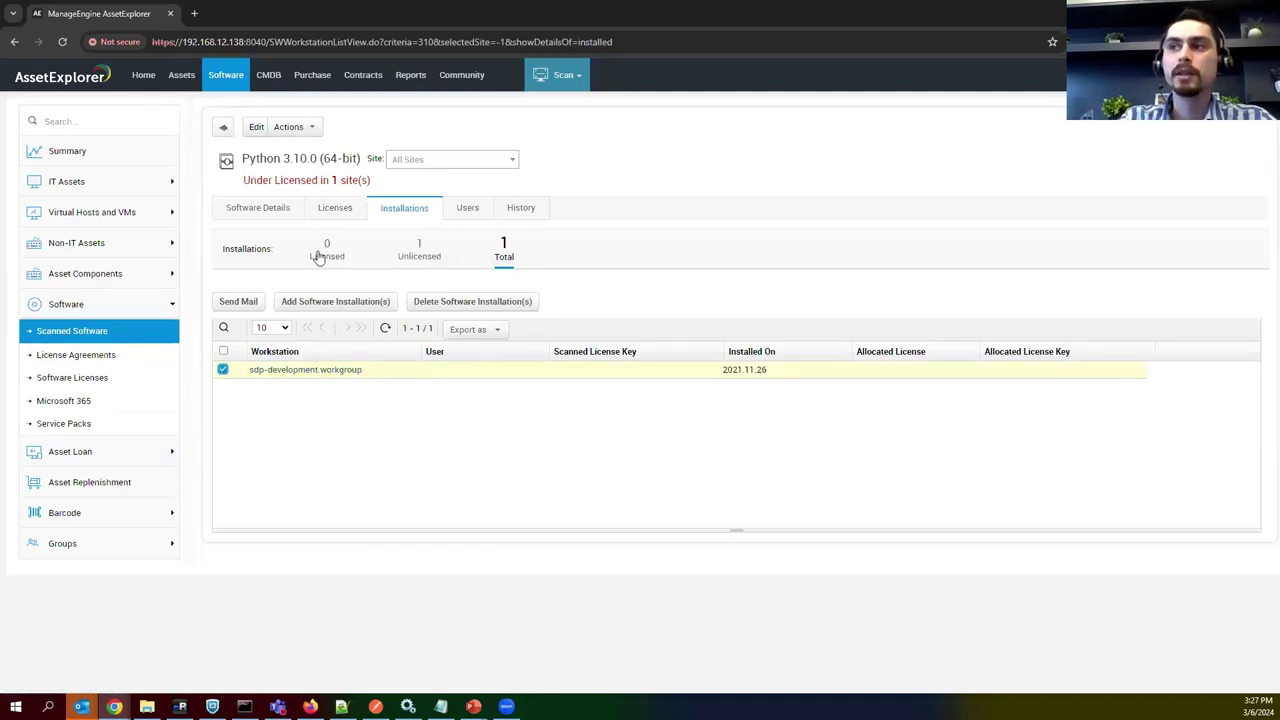
pyautogui.click(86, 379)
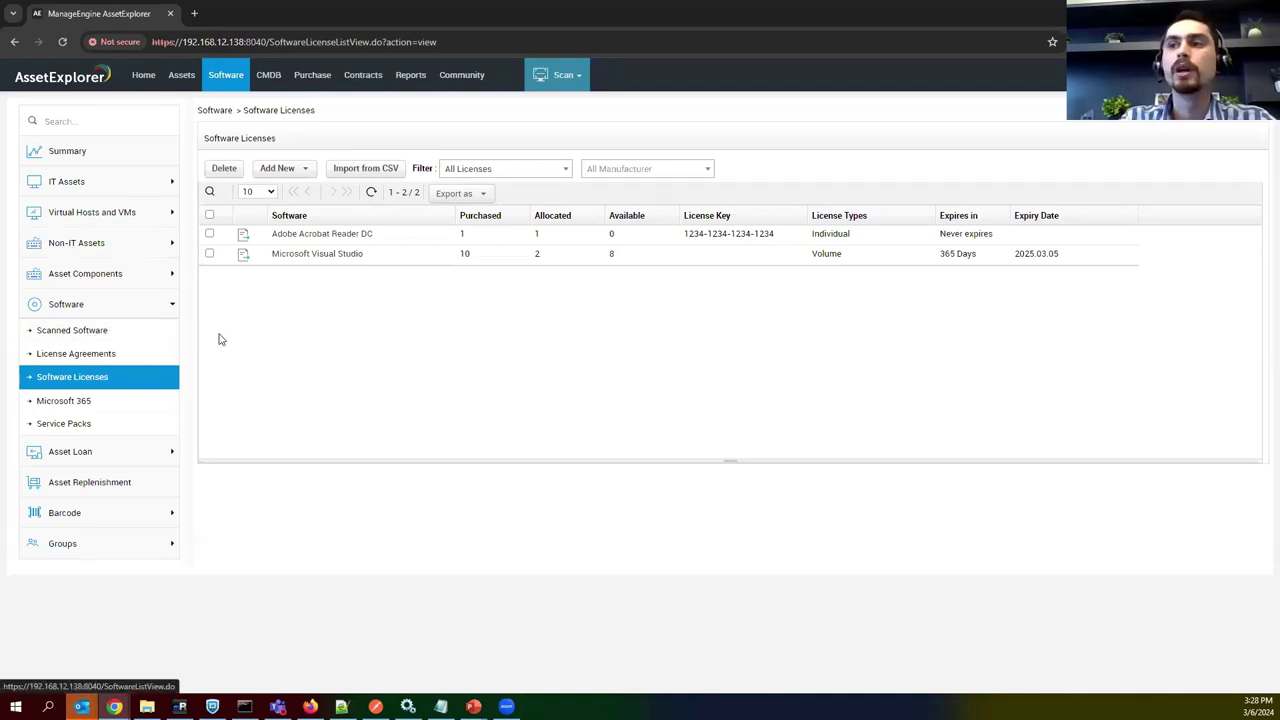
# Start a standard license for Python Software Foundation's Python software with license type Volume.
pyautogui.click(285, 169)
pyautogui.click(292, 189)
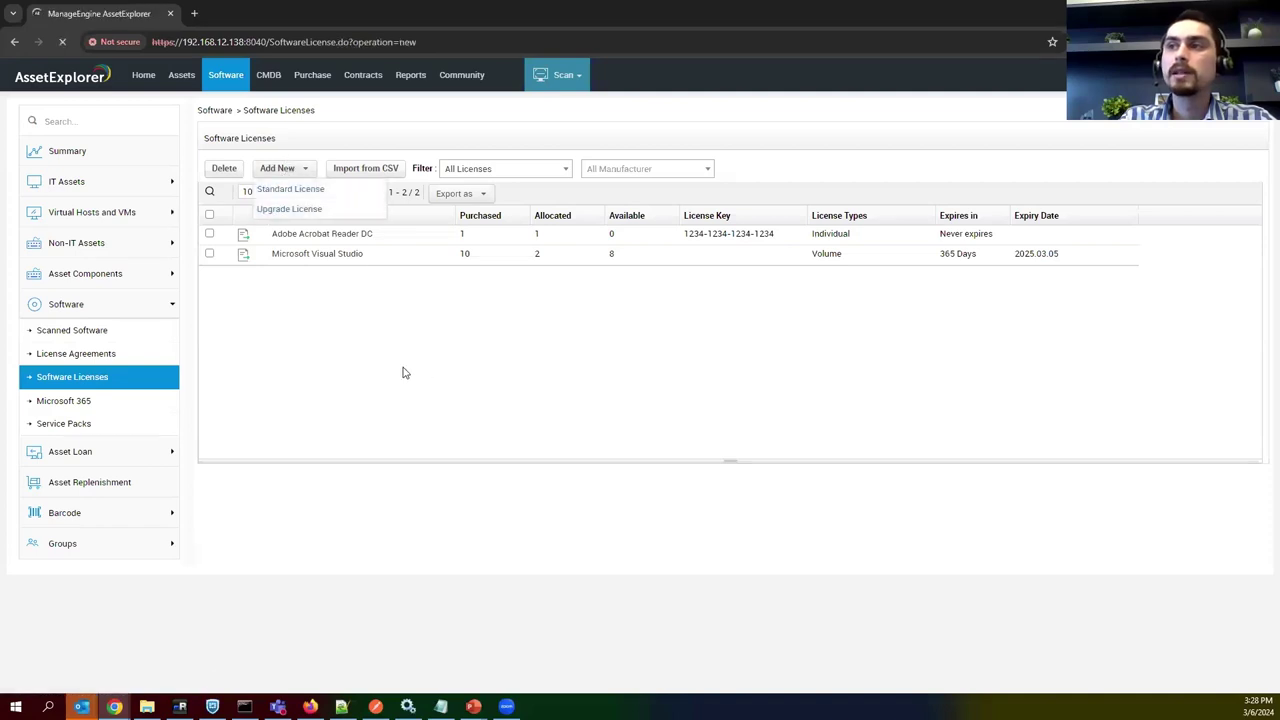
pyautogui.click(466, 210)
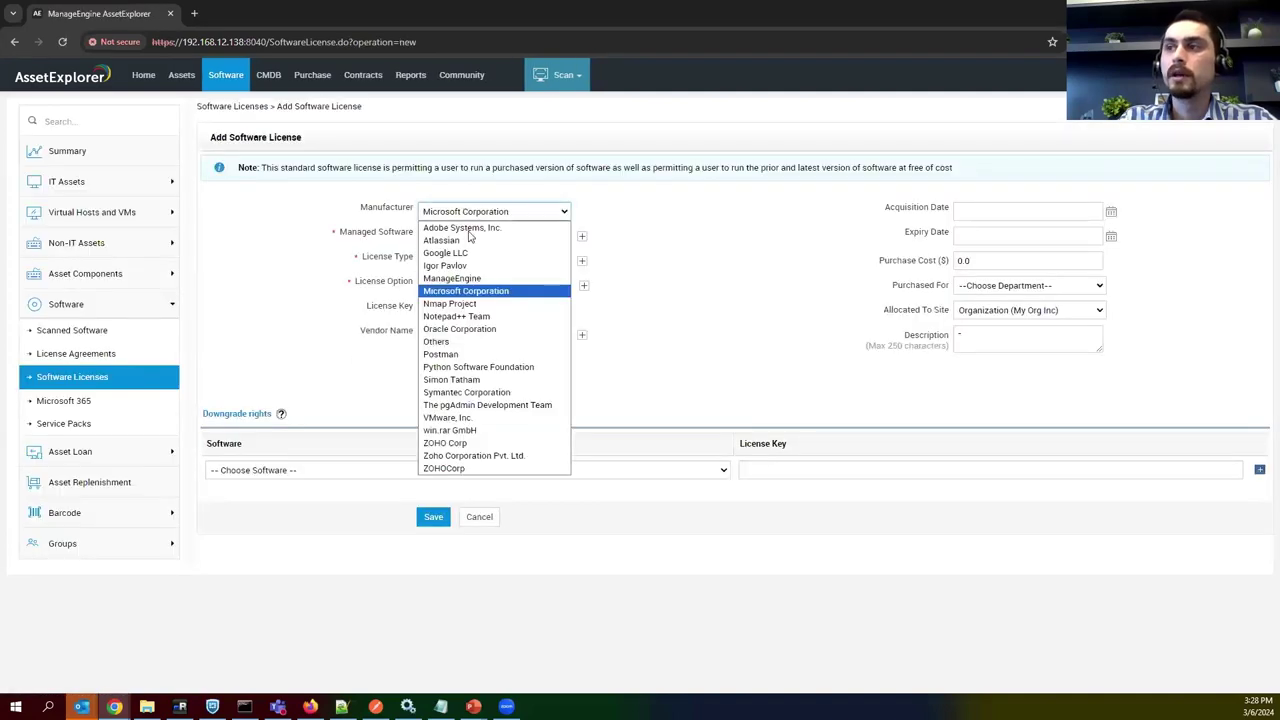
pyautogui.click(478, 367)
pyautogui.click(490, 238)
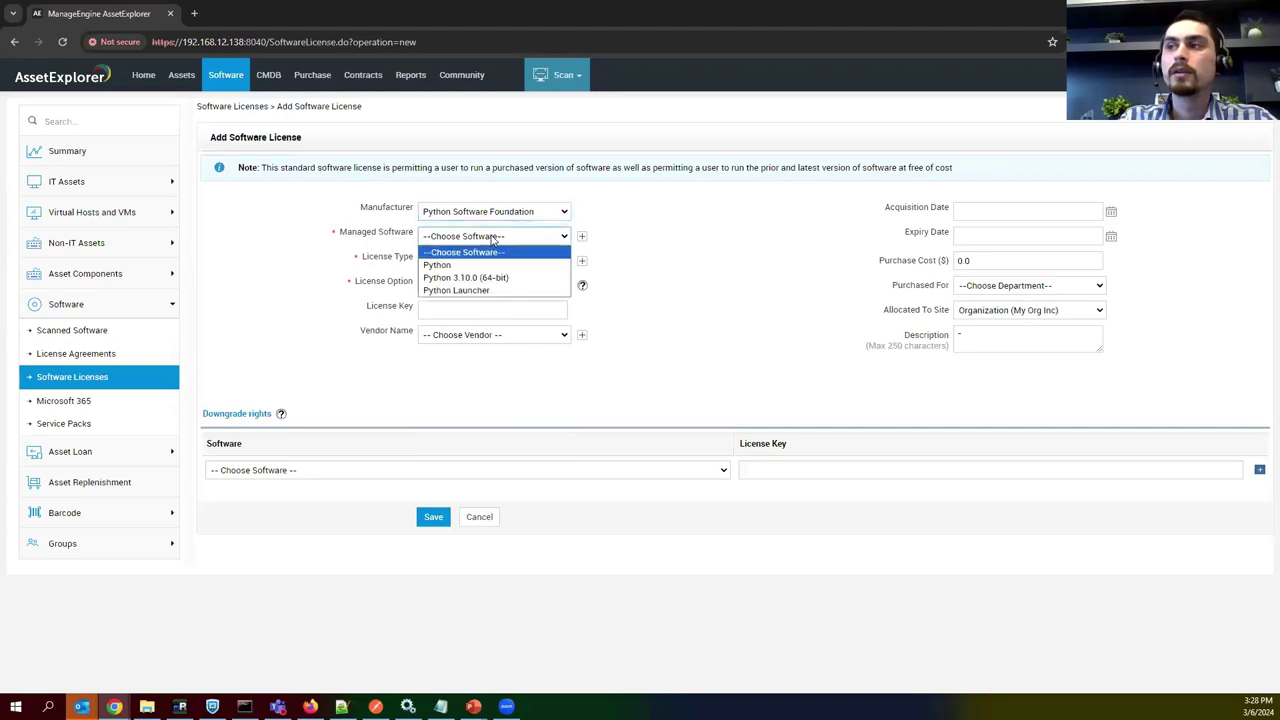
pyautogui.click(440, 264)
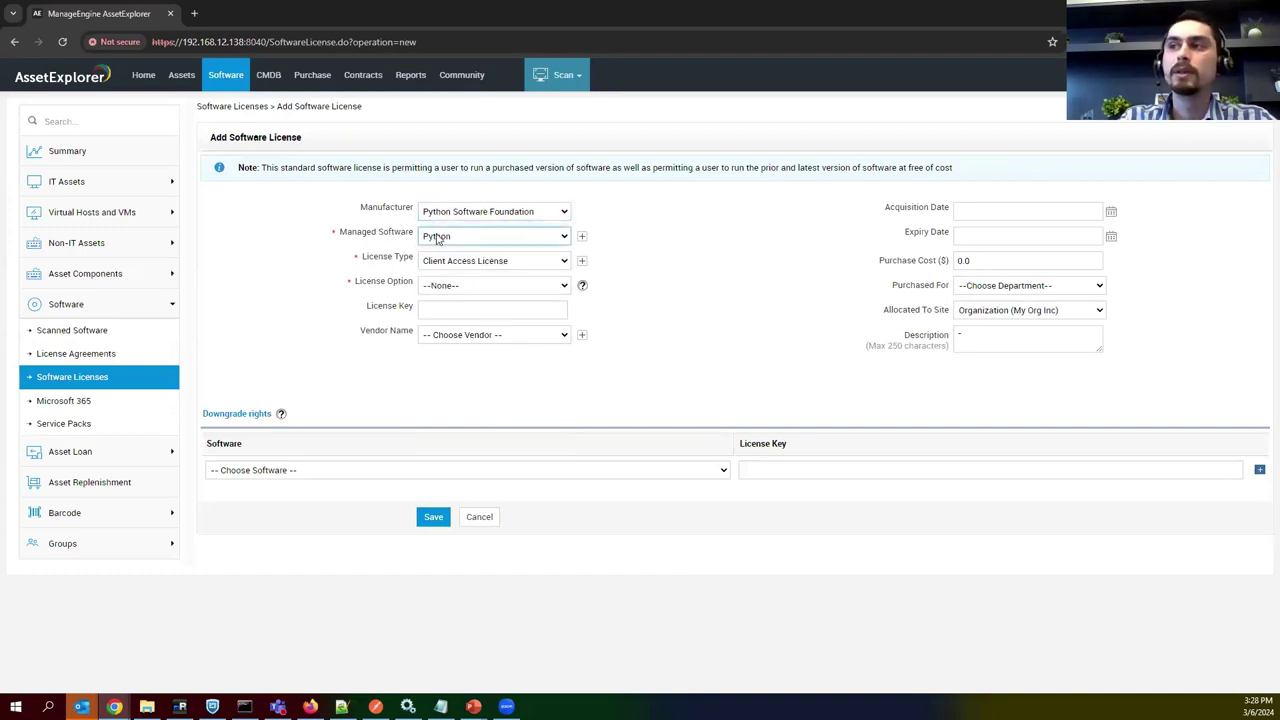
pyautogui.click(492, 266)
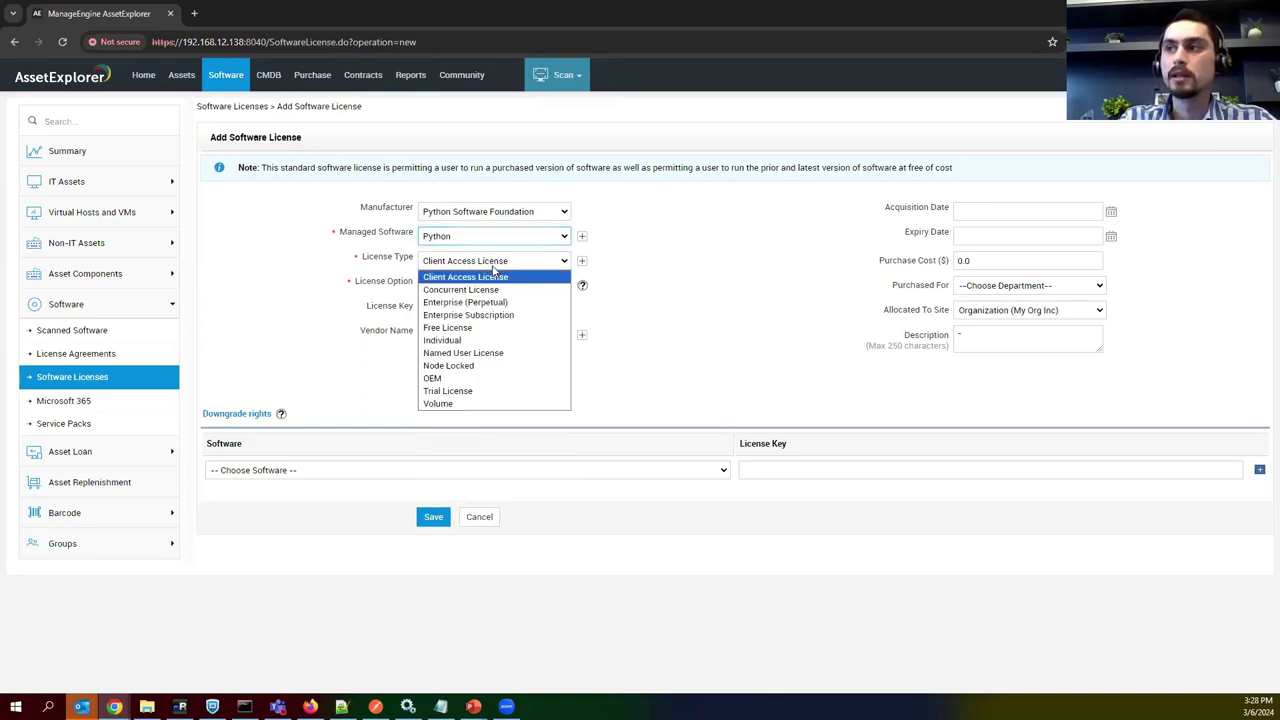
pyautogui.click(493, 403)
# Enter 5 allowed installations, the license key, and acquisition date 5 March 2024.
pyautogui.click(444, 310)
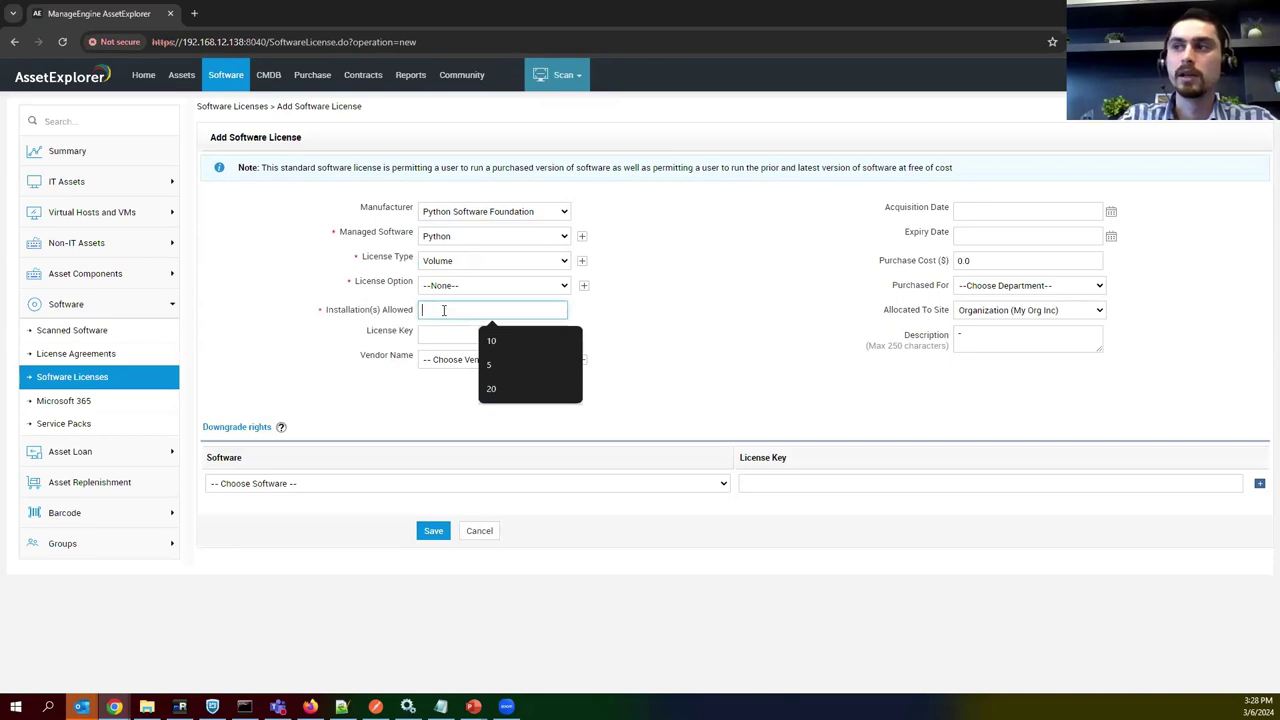
pyautogui.write('5')
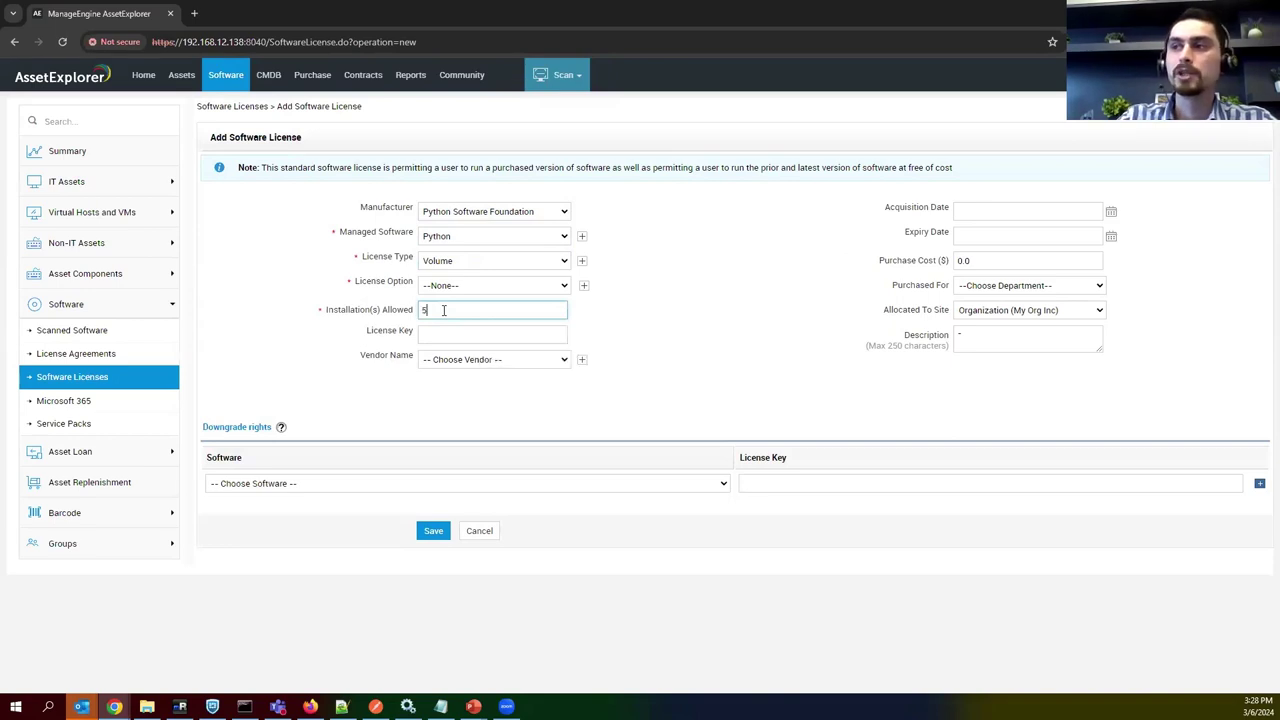
pyautogui.click(502, 335)
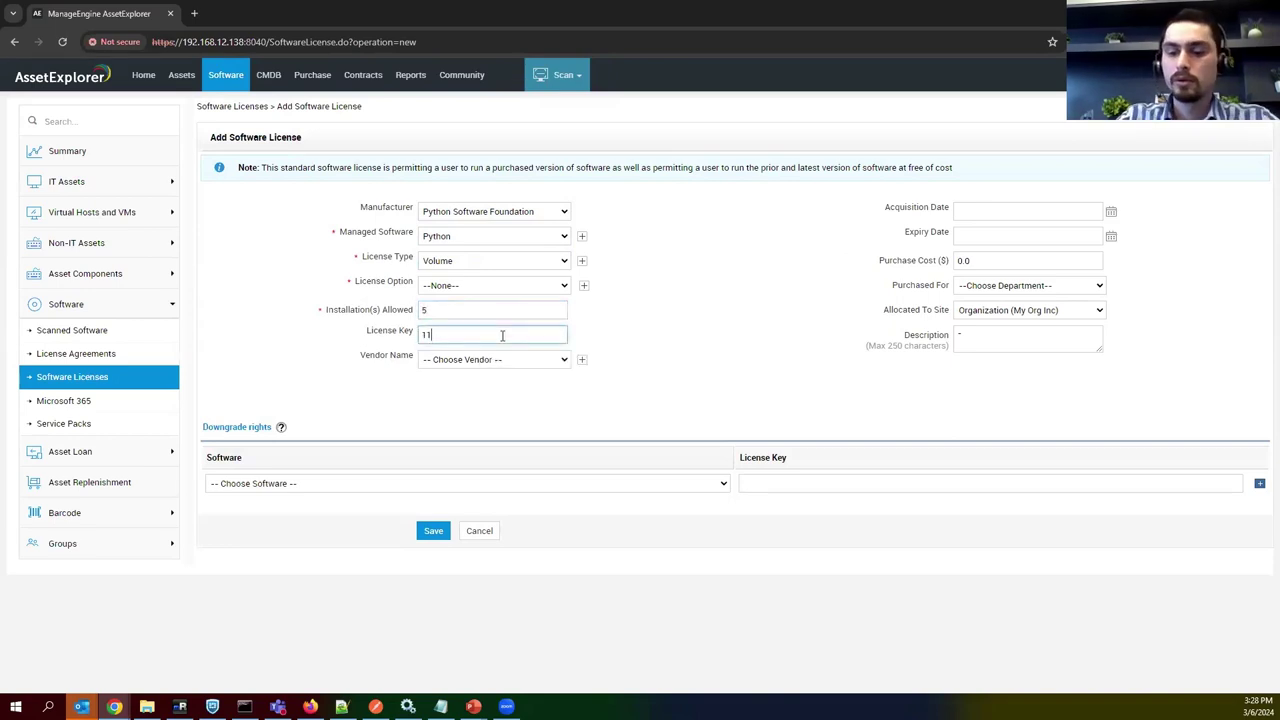
pyautogui.write('111-222-333-4444')
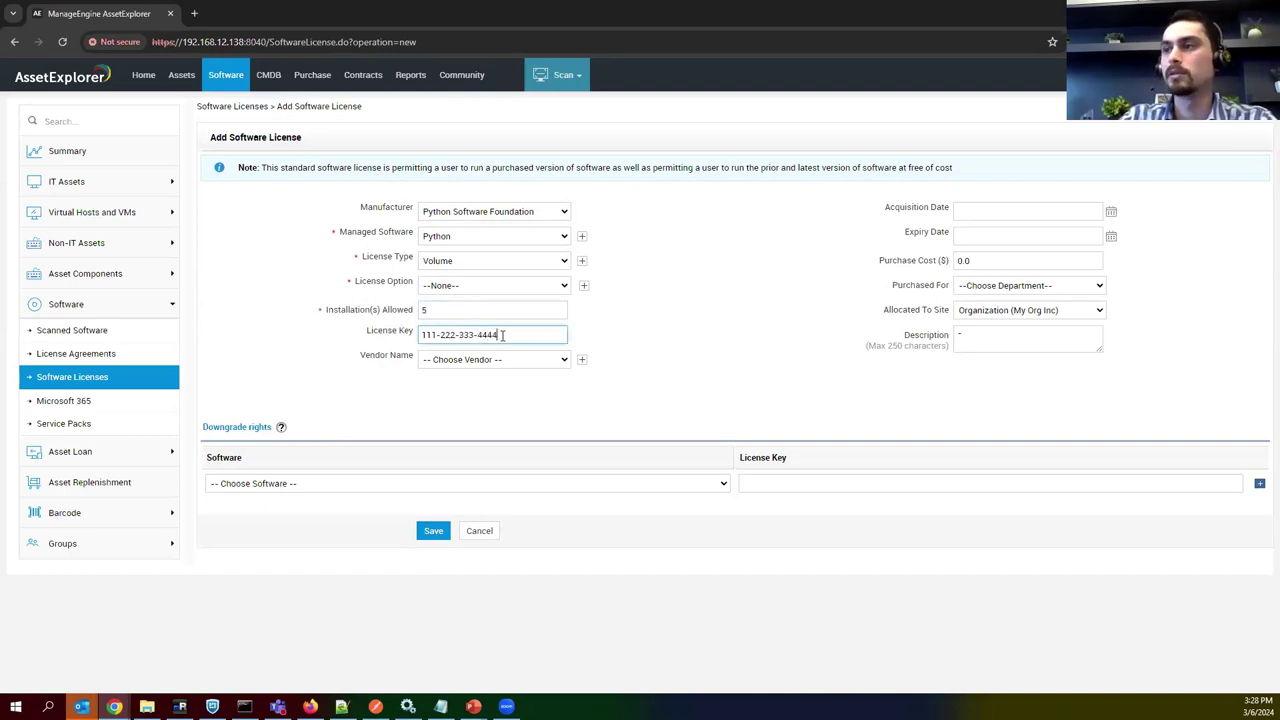
pyautogui.click(959, 261)
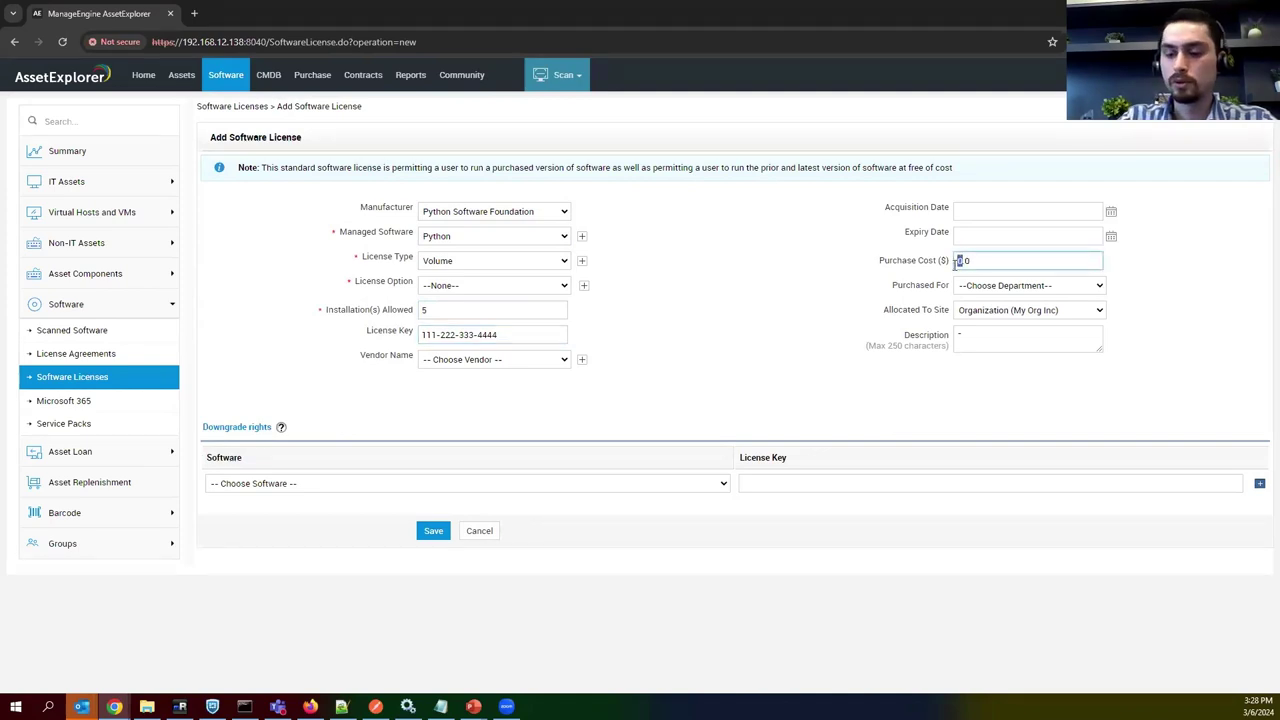
pyautogui.click(1000, 211)
pyautogui.click(1111, 212)
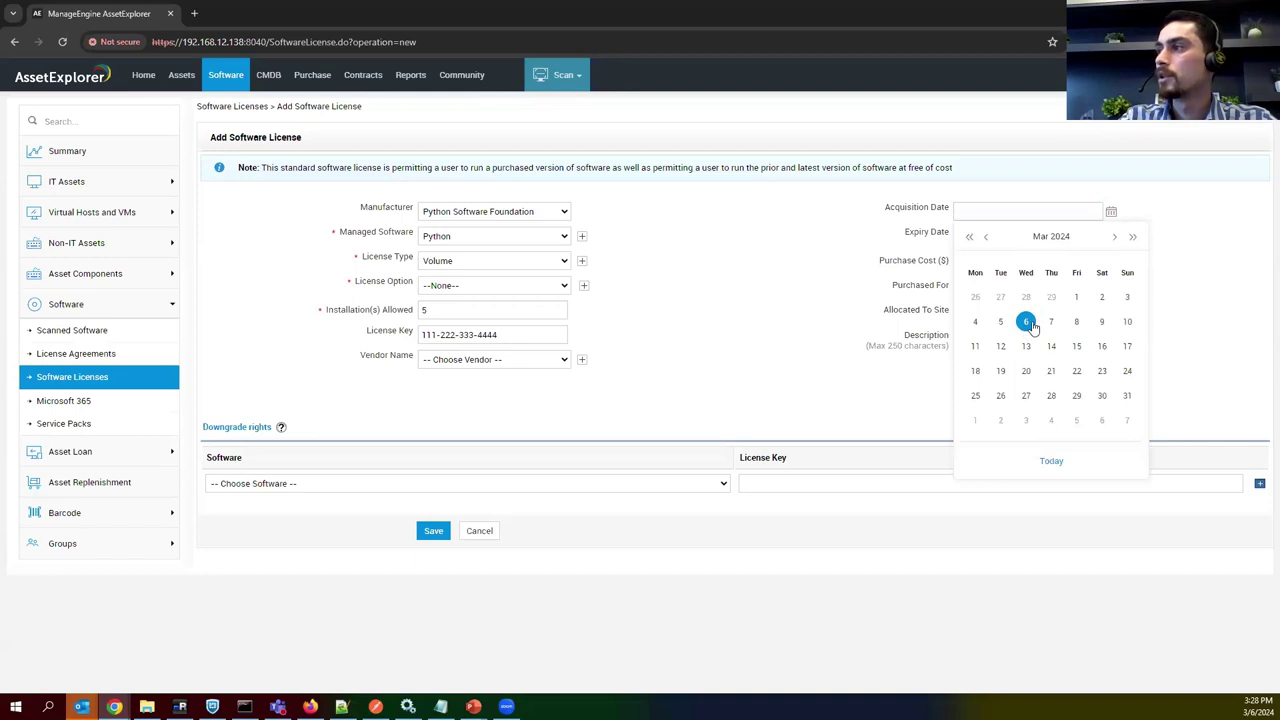
pyautogui.click(1000, 323)
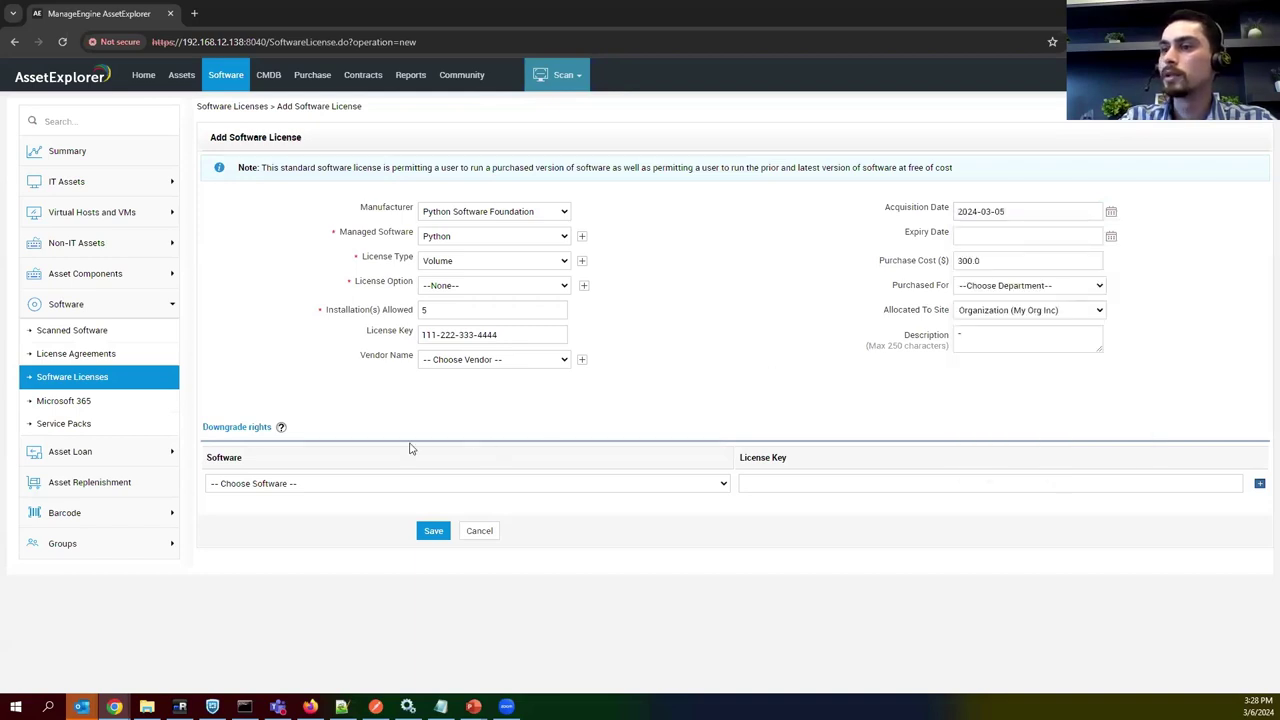
# Set the license option to Full Packaged Product (FPP) and save the license.
pyautogui.click(430, 532)
pyautogui.click(470, 289)
pyautogui.click(490, 392)
pyautogui.click(437, 529)
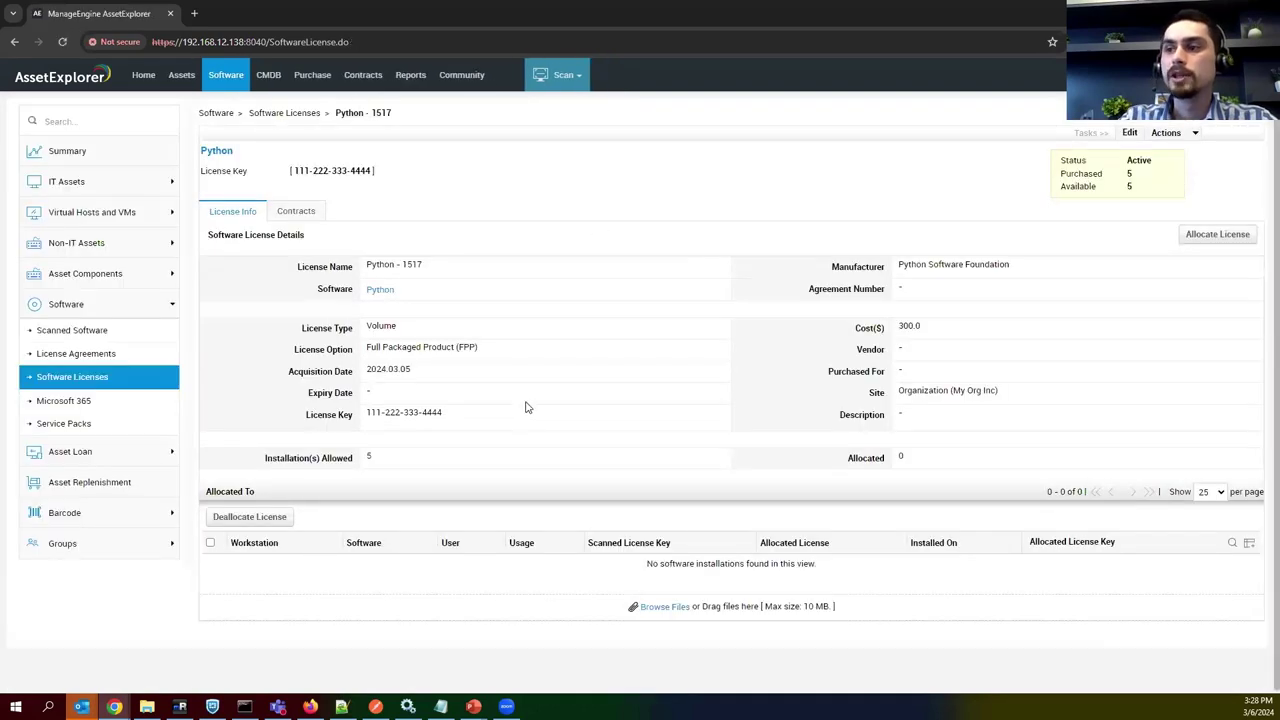
# Preview allocating the 5 purchased Python installations, cancel without allocating, and list license agreements.
pyautogui.click(1210, 237)
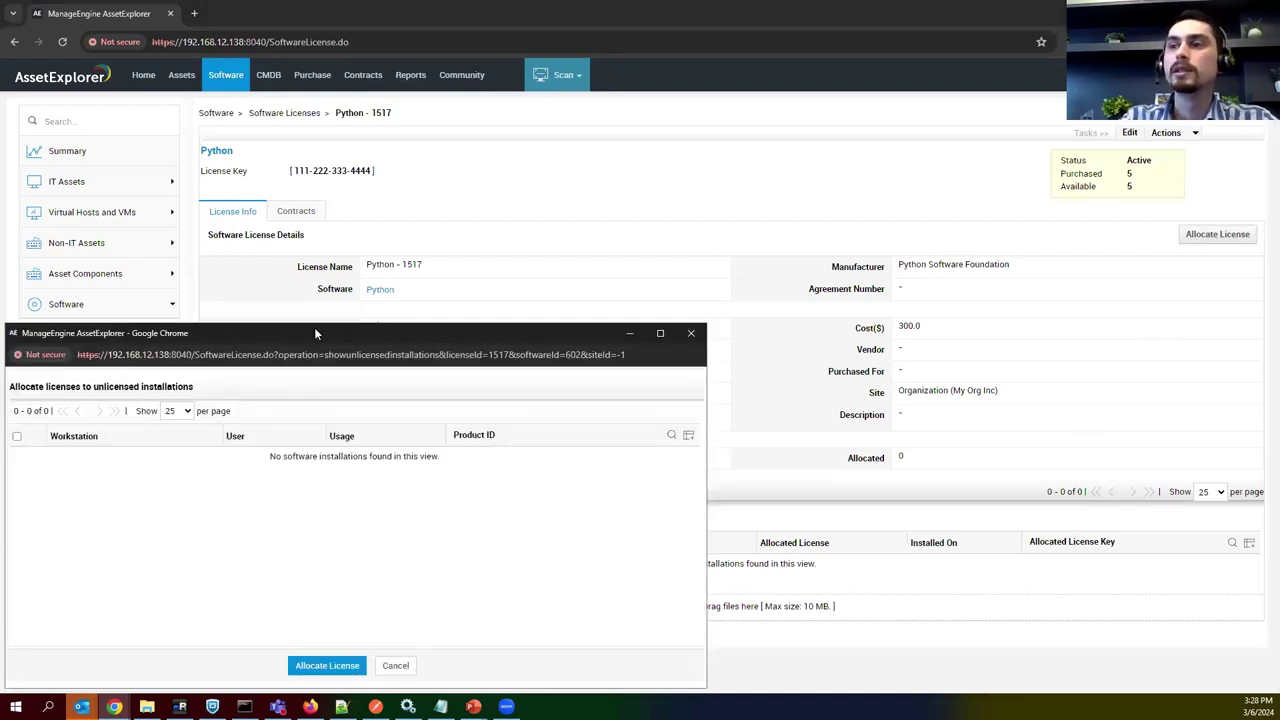
pyautogui.moveTo(321, 333); pyautogui.dragTo(469, 285)
pyautogui.moveTo(200, 391); pyautogui.dragTo(198, 389)
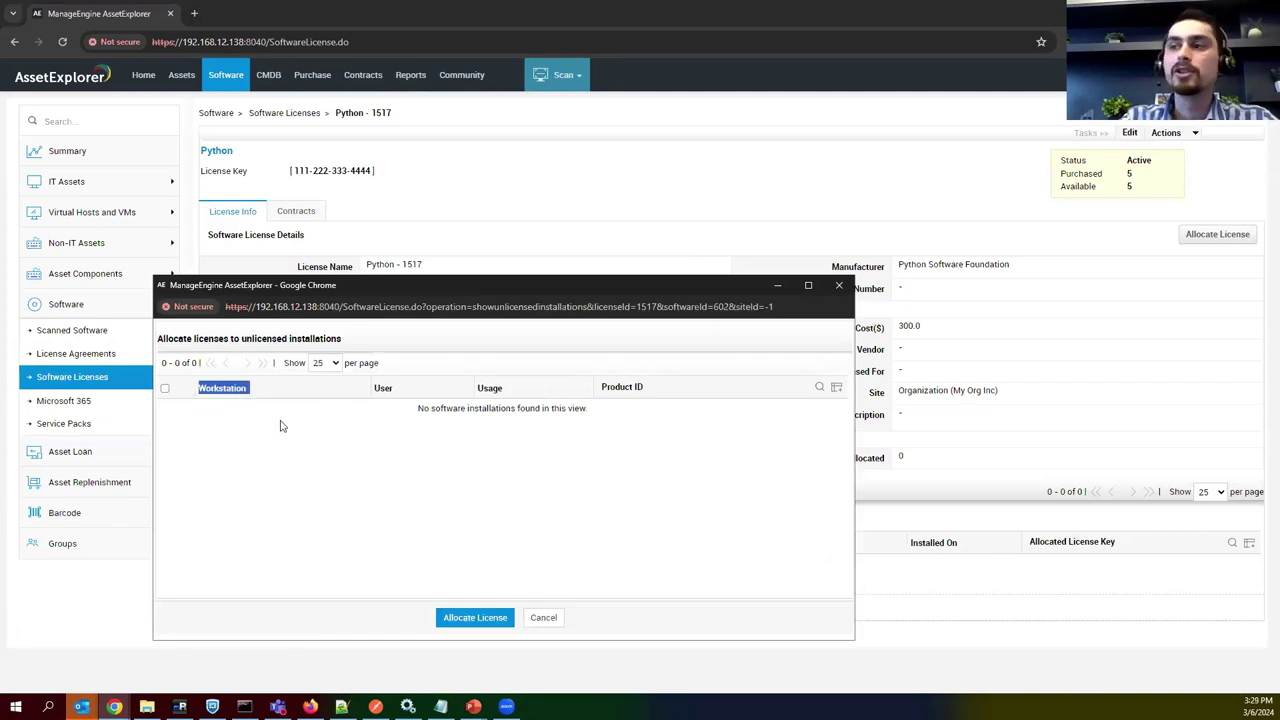
pyautogui.doubleClick(1129, 173)
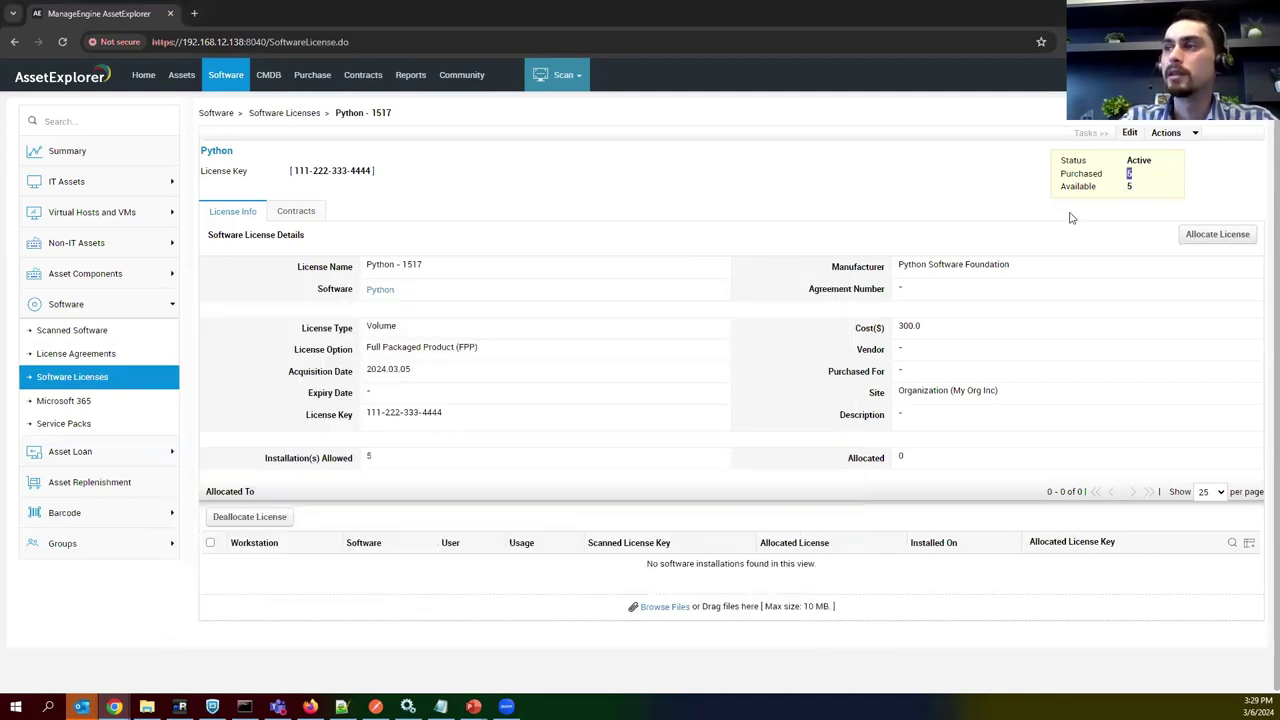
pyautogui.click(1209, 240)
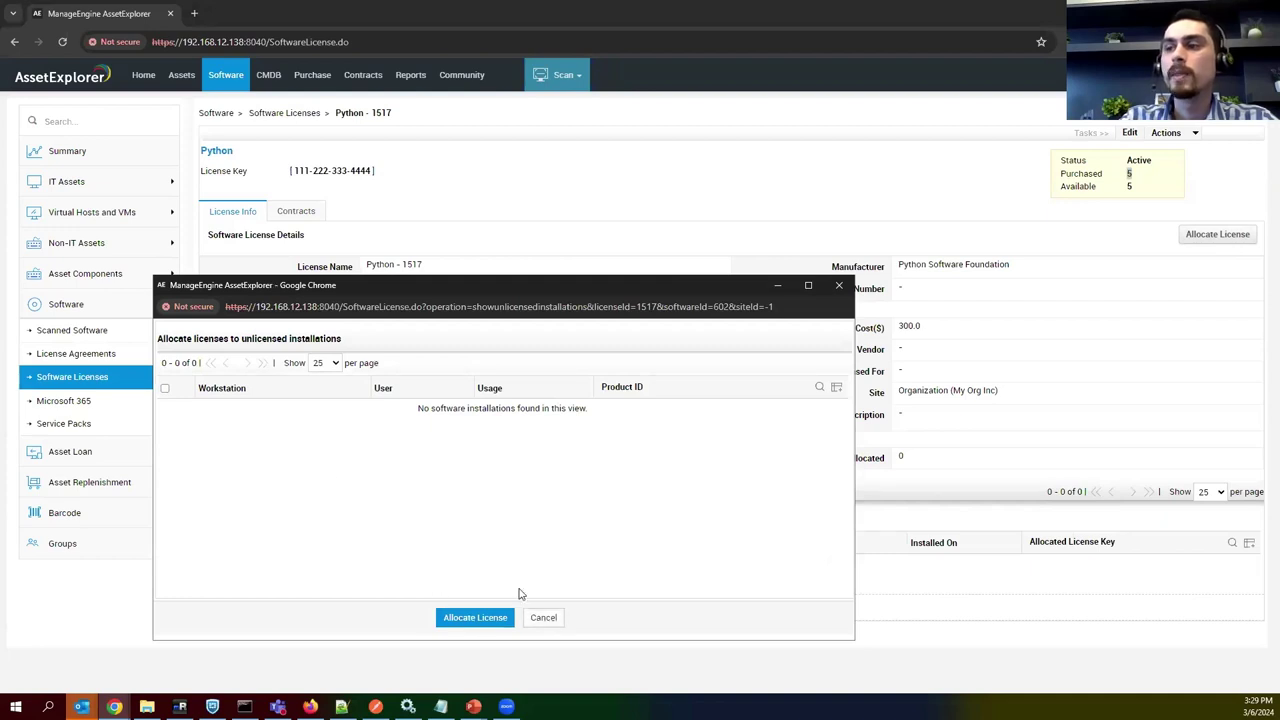
pyautogui.click(550, 620)
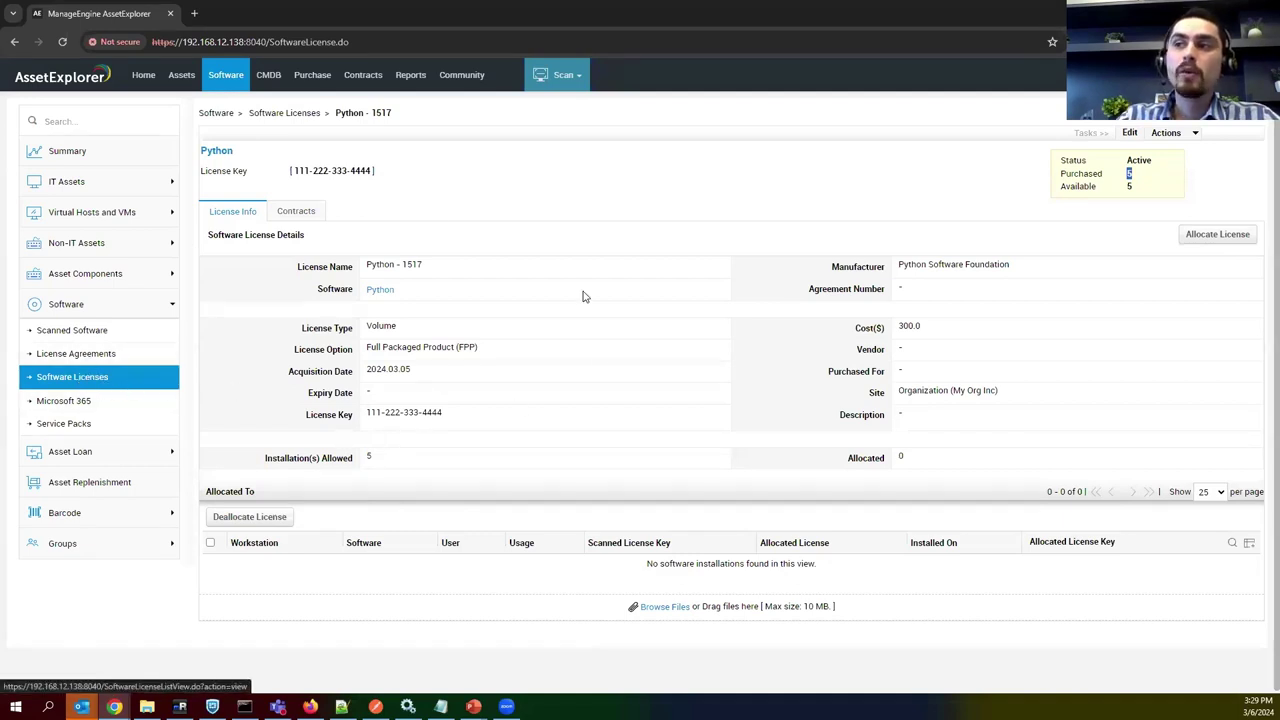
pyautogui.click(95, 355)
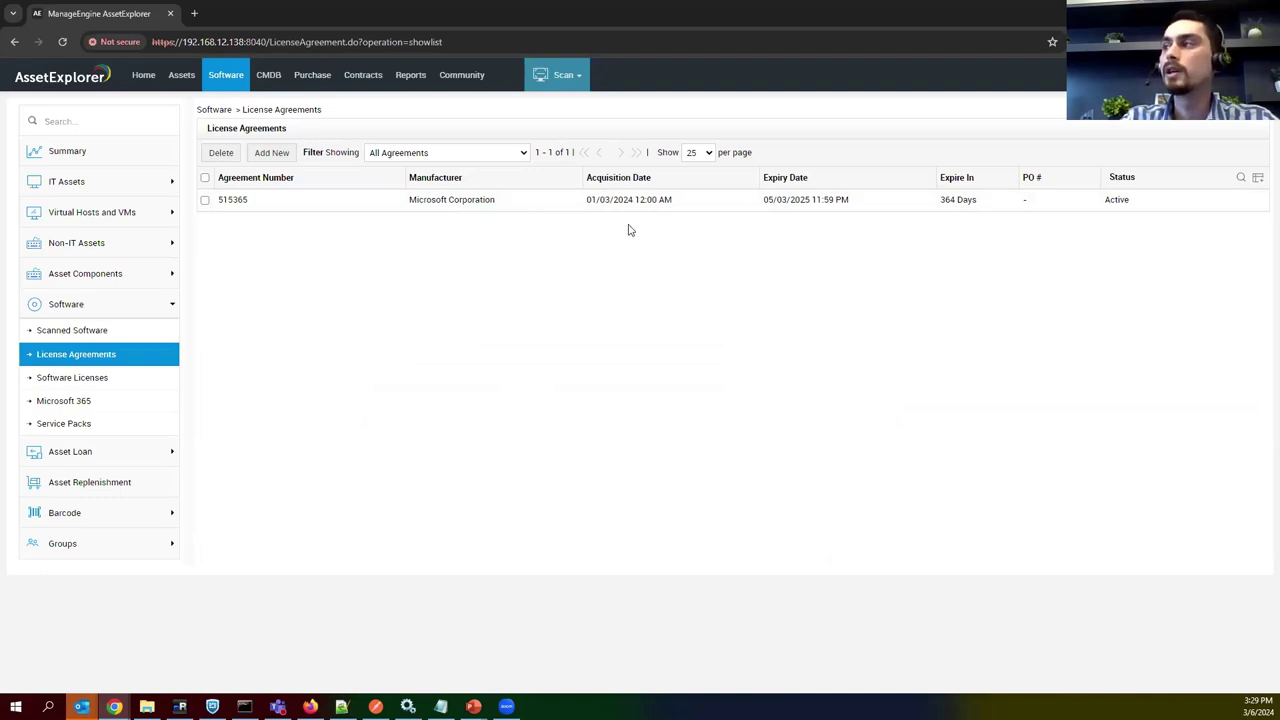
pyautogui.click(266, 157)
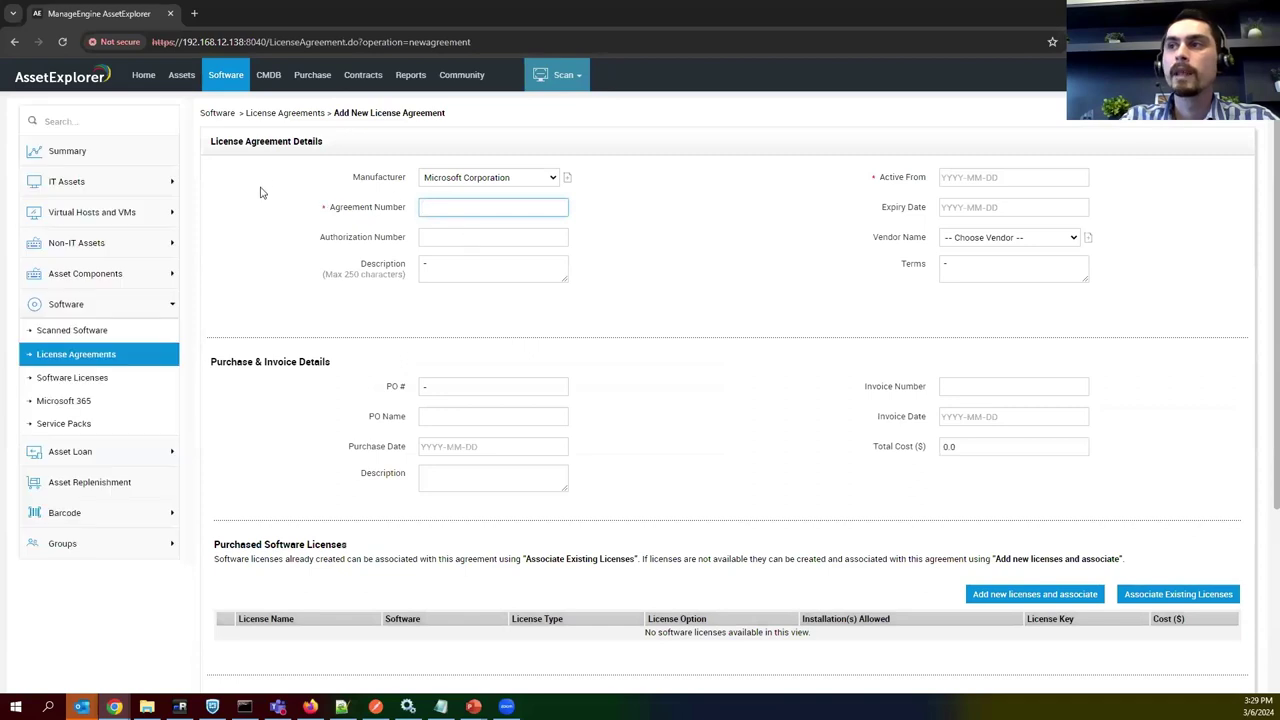
pyautogui.click(445, 180)
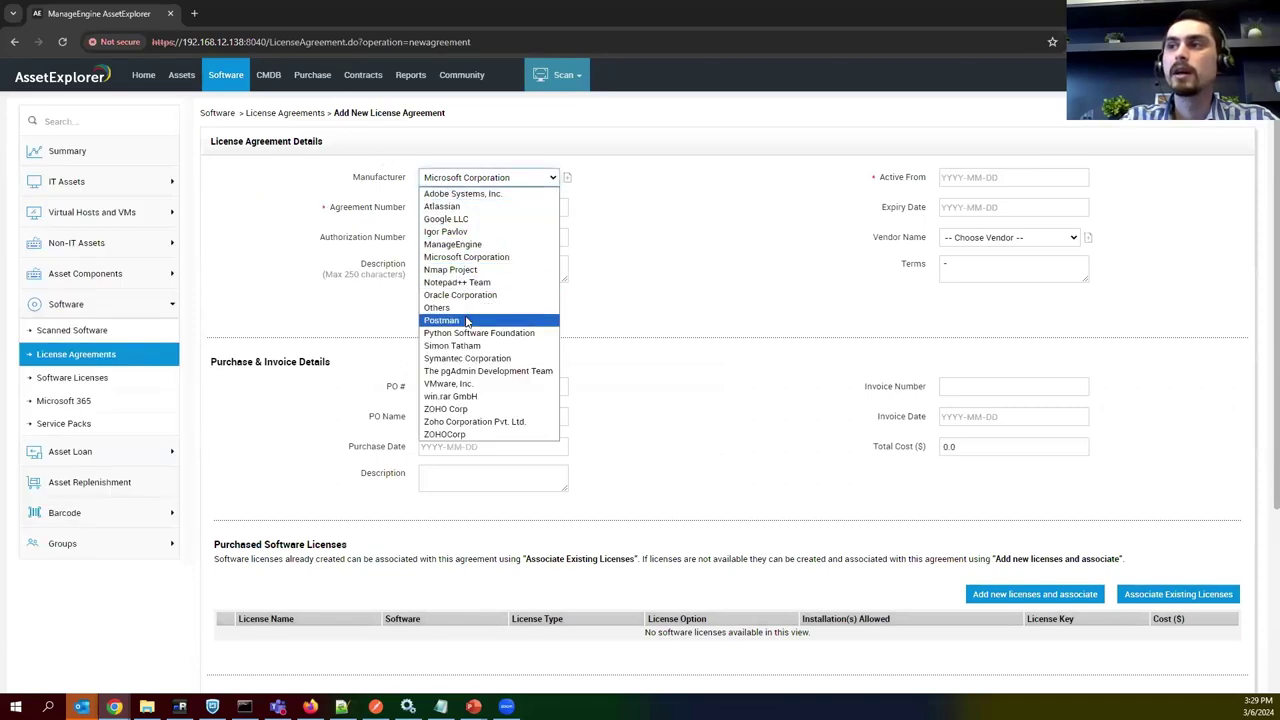
pyautogui.click(451, 209)
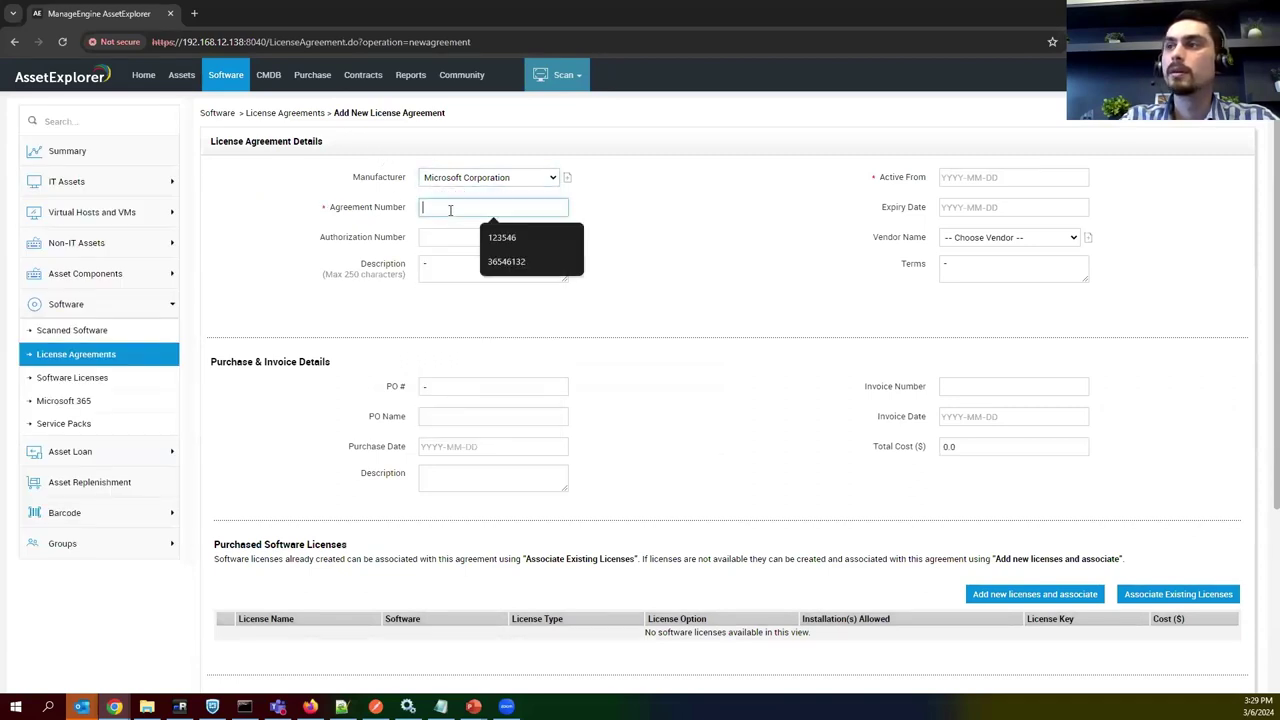
pyautogui.click(672, 258)
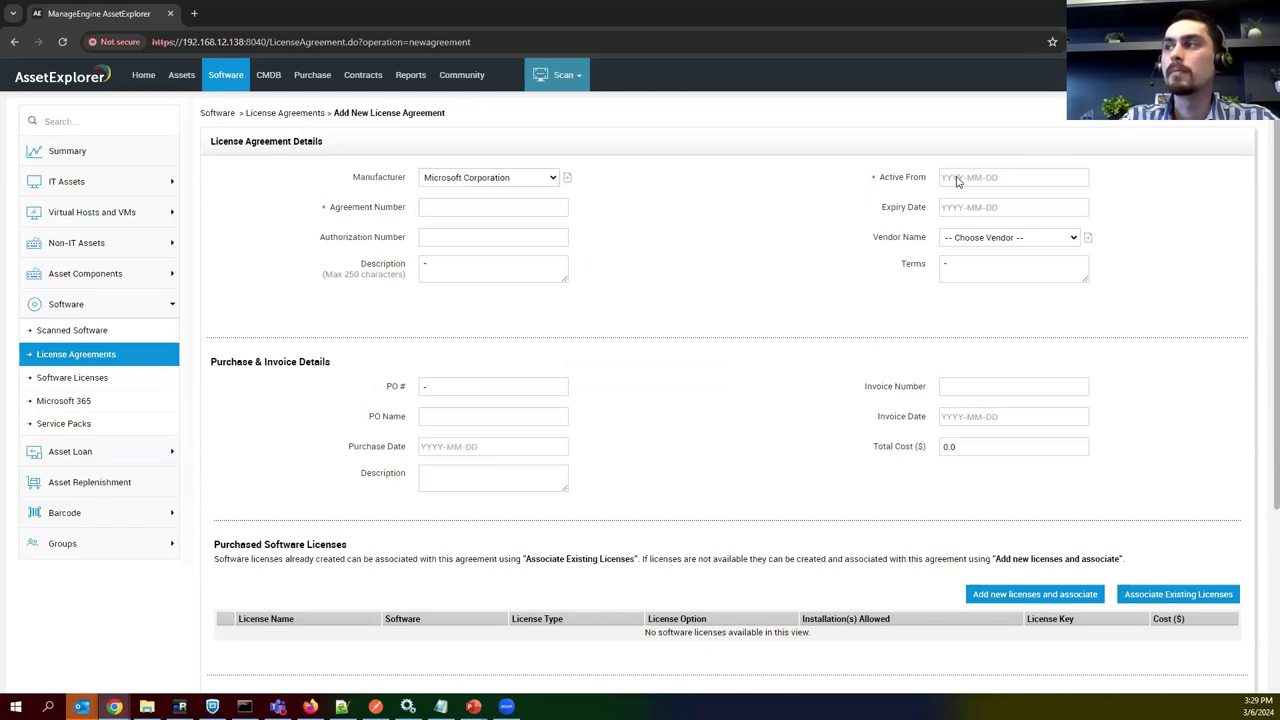
pyautogui.moveTo(880, 177); pyautogui.dragTo(907, 272)
pyautogui.click(903, 210)
pyautogui.click(757, 343)
pyautogui.scroll(-5, 683, 330)
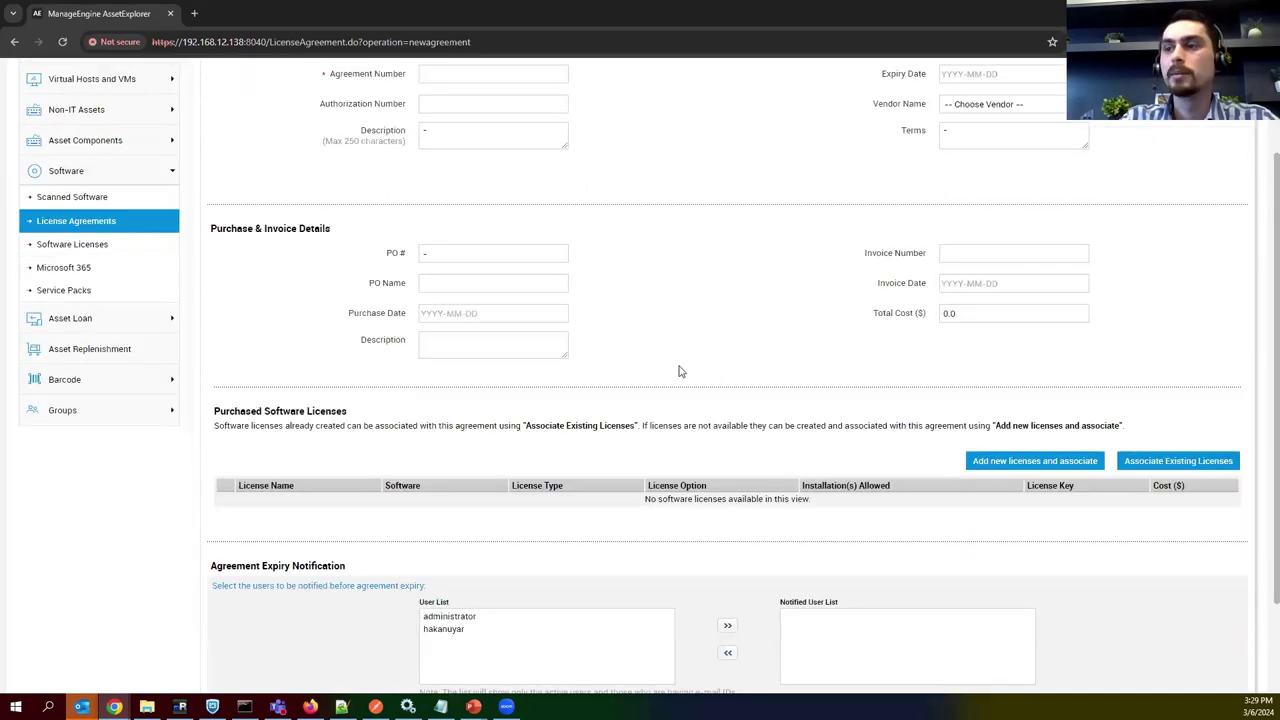
pyautogui.moveTo(229, 285); pyautogui.dragTo(360, 286)
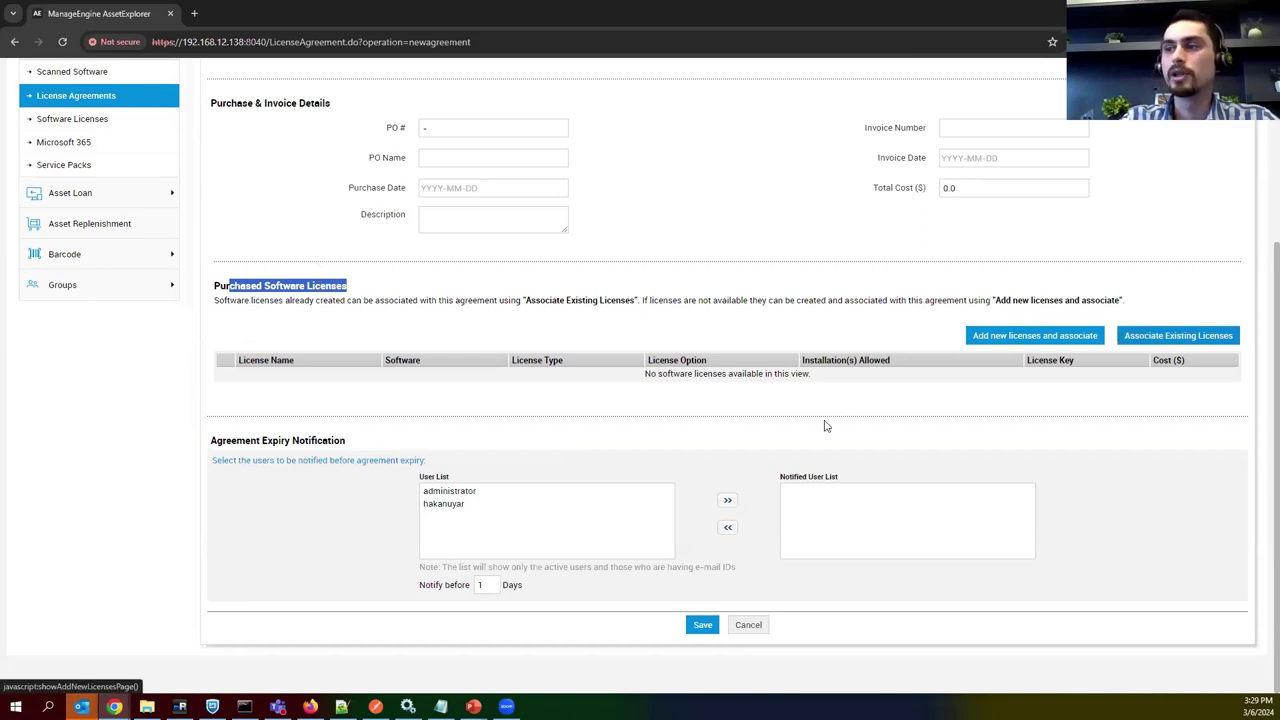
pyautogui.moveTo(253, 444); pyautogui.dragTo(368, 443)
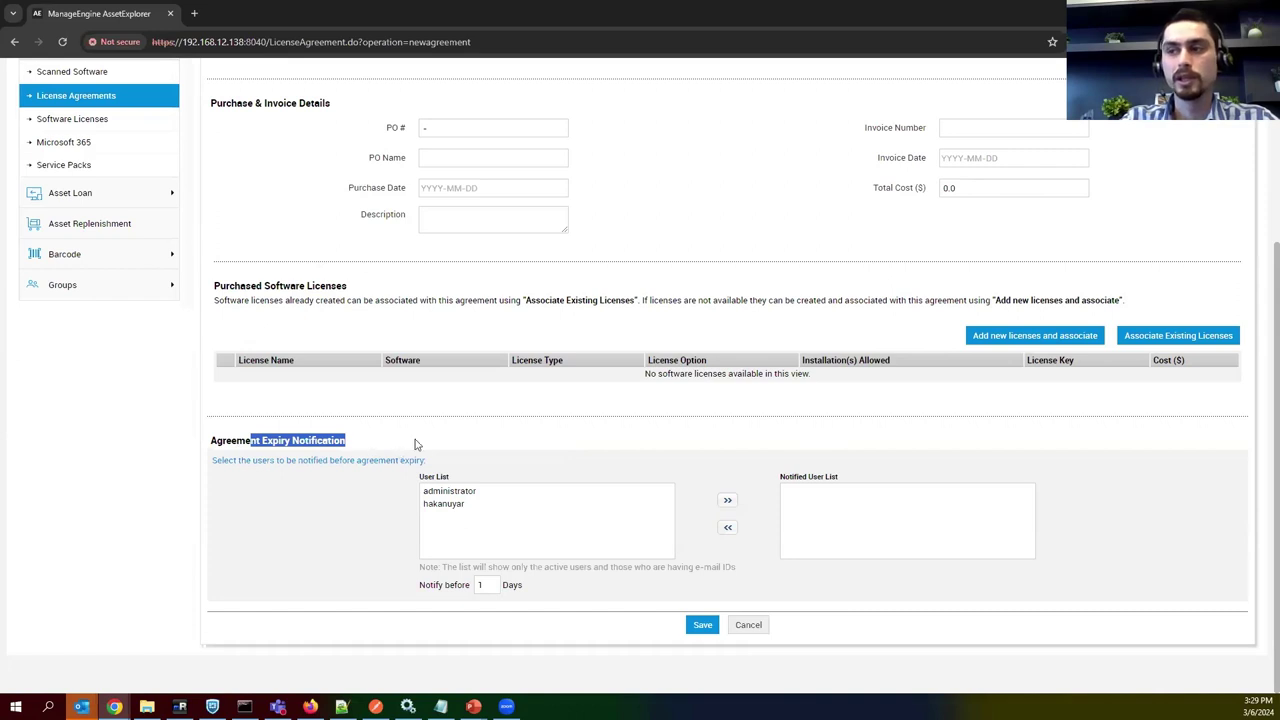
pyautogui.click(416, 444)
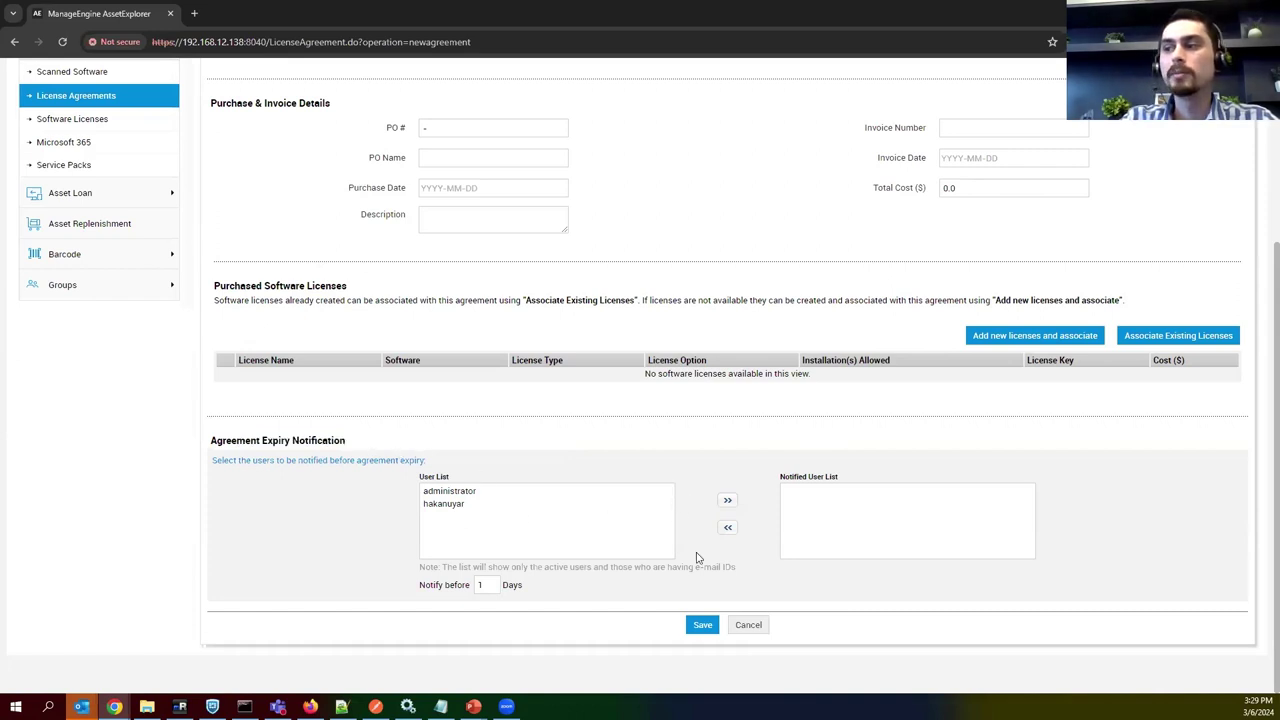
pyautogui.click(752, 627)
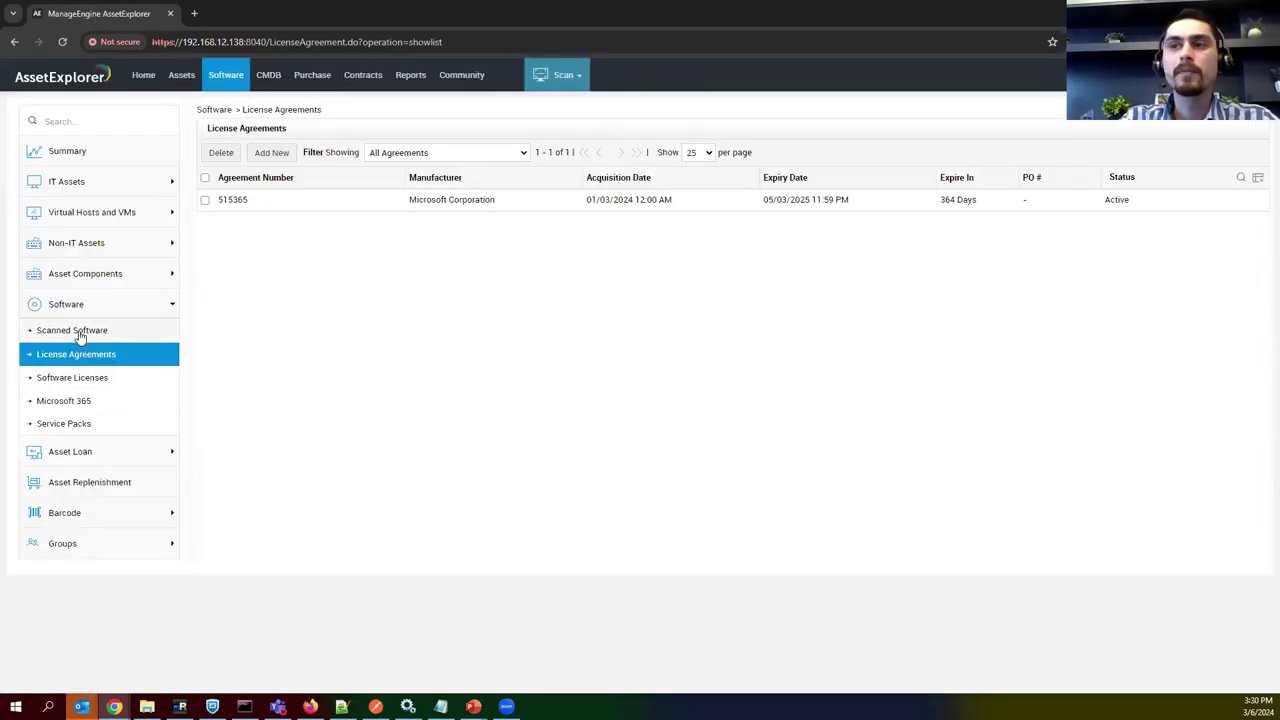
# Open the Microsoft Corporation agreement and review its manufacturer, Active status and 364-day expiry.
pyautogui.click(76, 355)
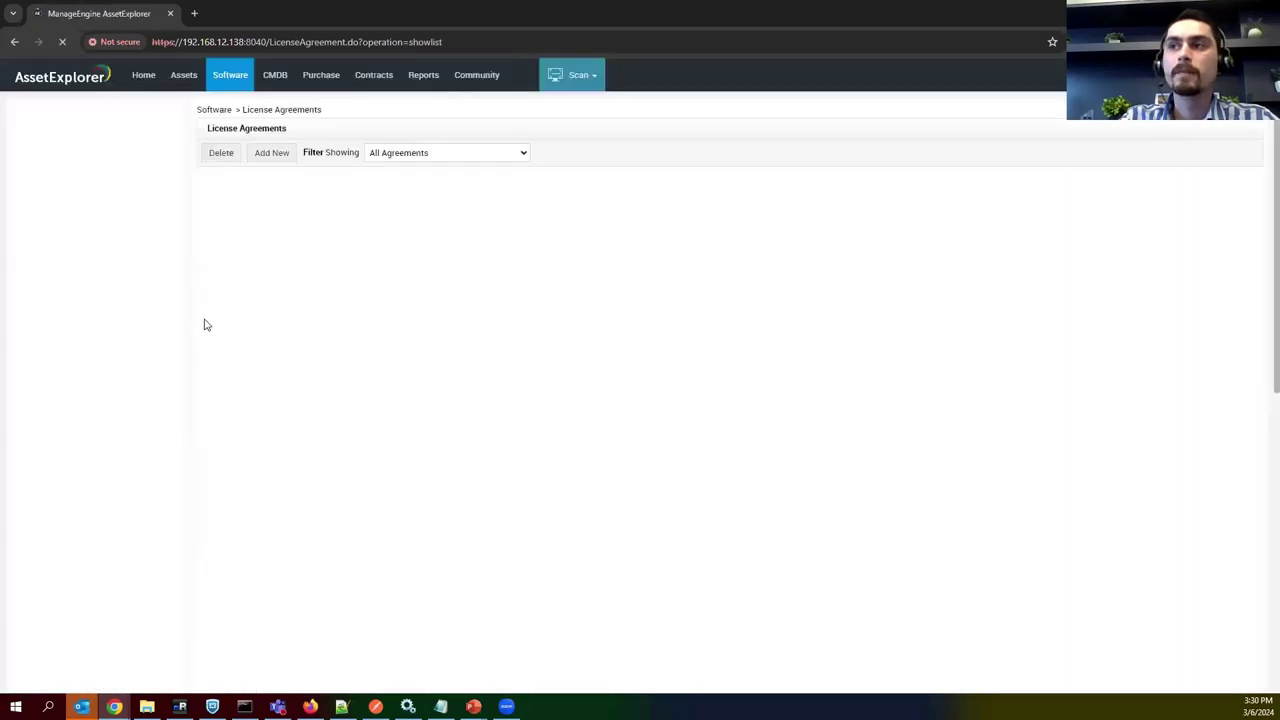
pyautogui.click(234, 201)
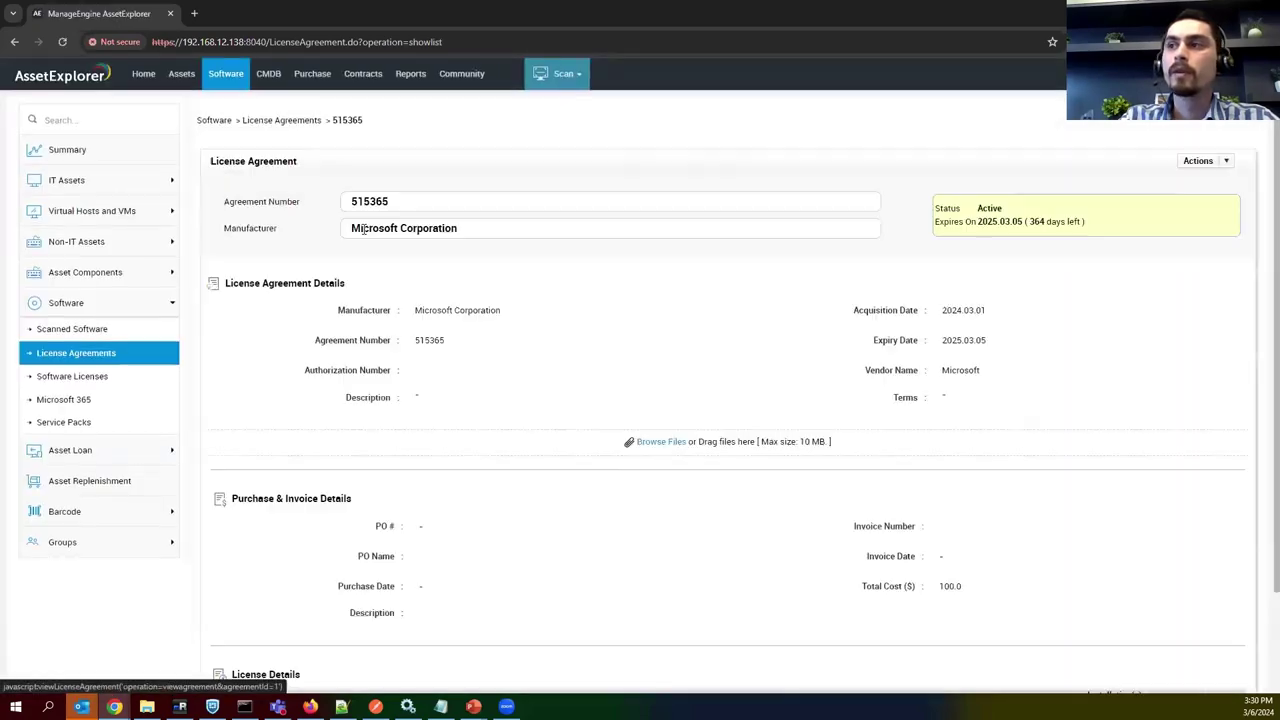
pyautogui.scroll(-1, 480, 274)
pyautogui.moveTo(452, 189); pyautogui.dragTo(355, 221)
pyautogui.moveTo(970, 177); pyautogui.dragTo(1078, 182)
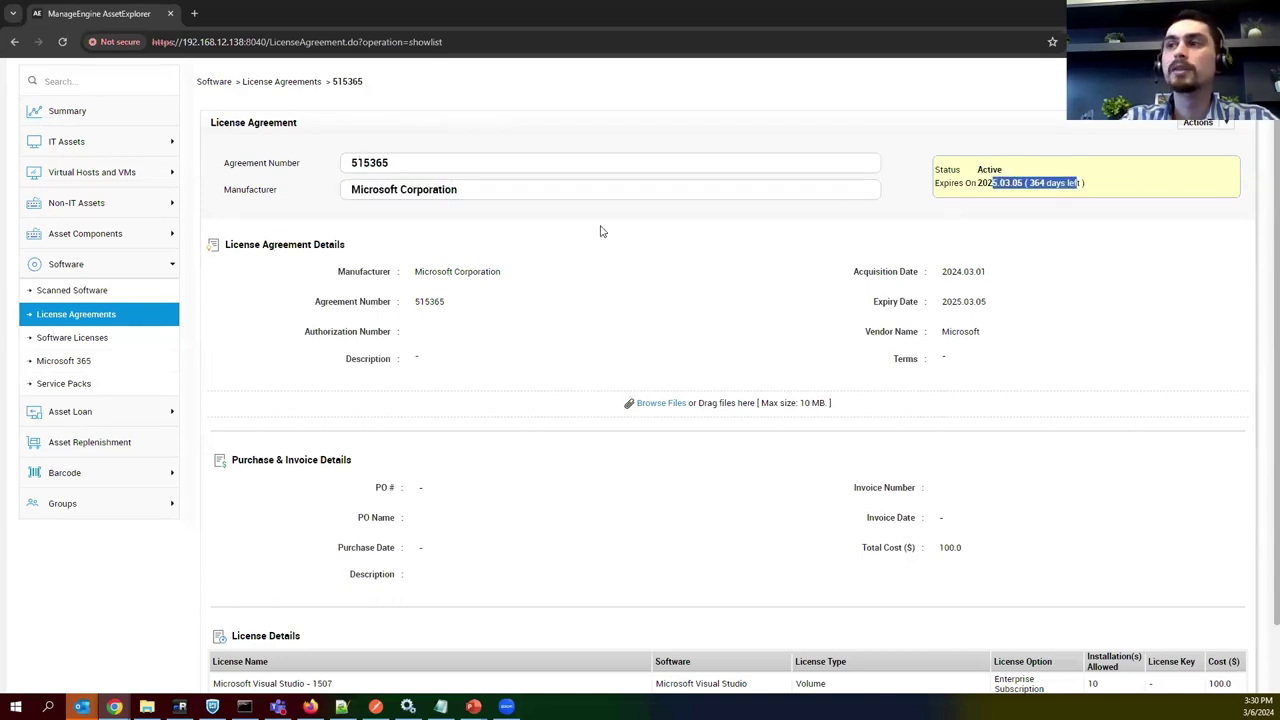
pyautogui.scroll(-1, 424, 394)
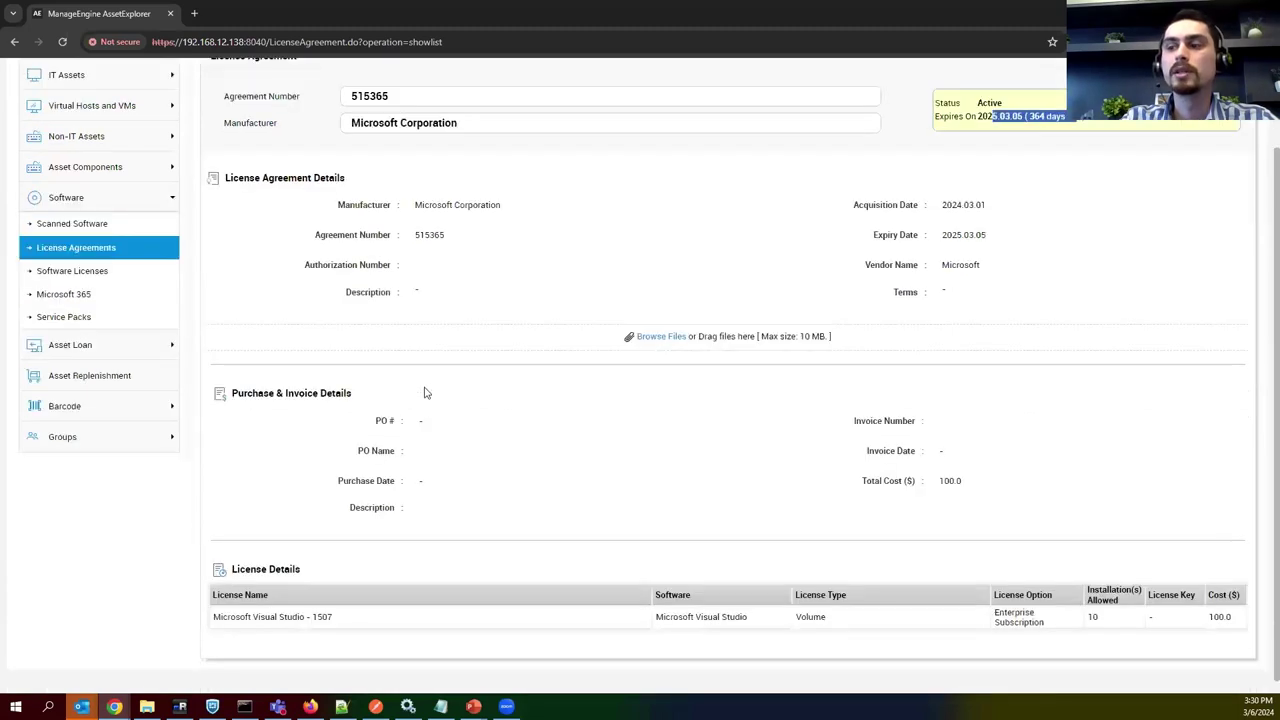
pyautogui.scroll(1, 426, 393)
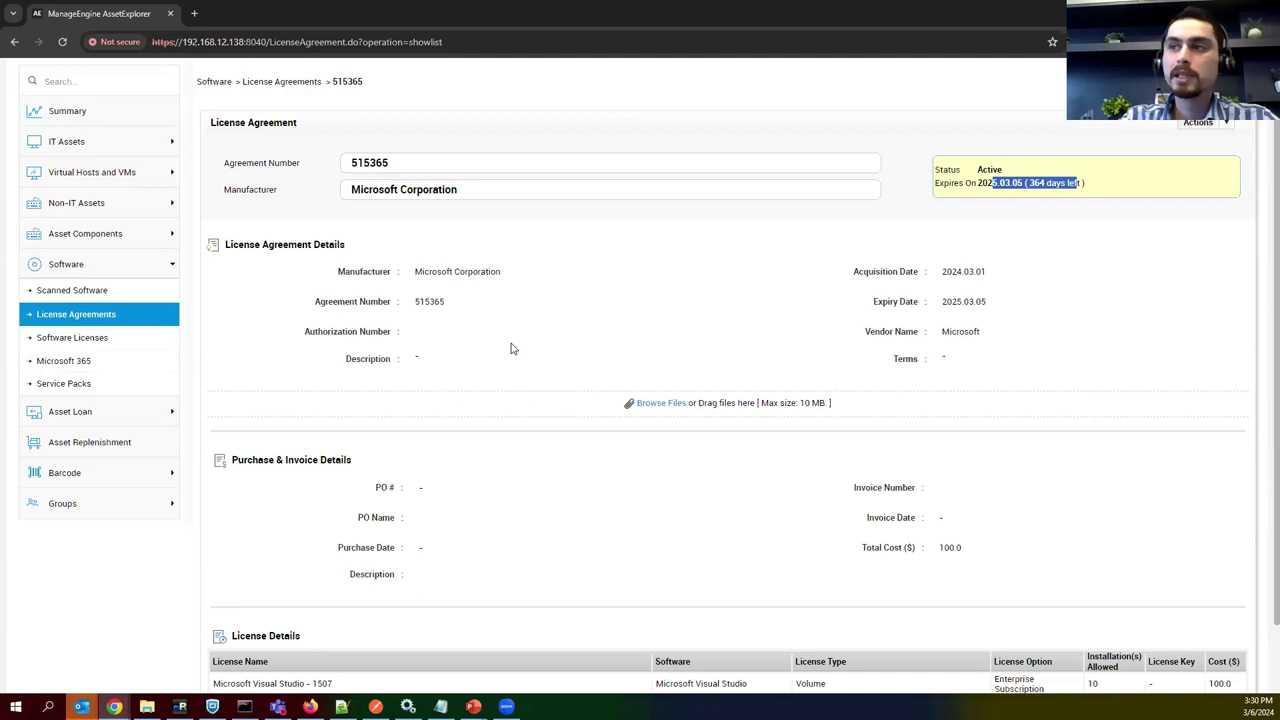
pyautogui.scroll(1, 431, 336)
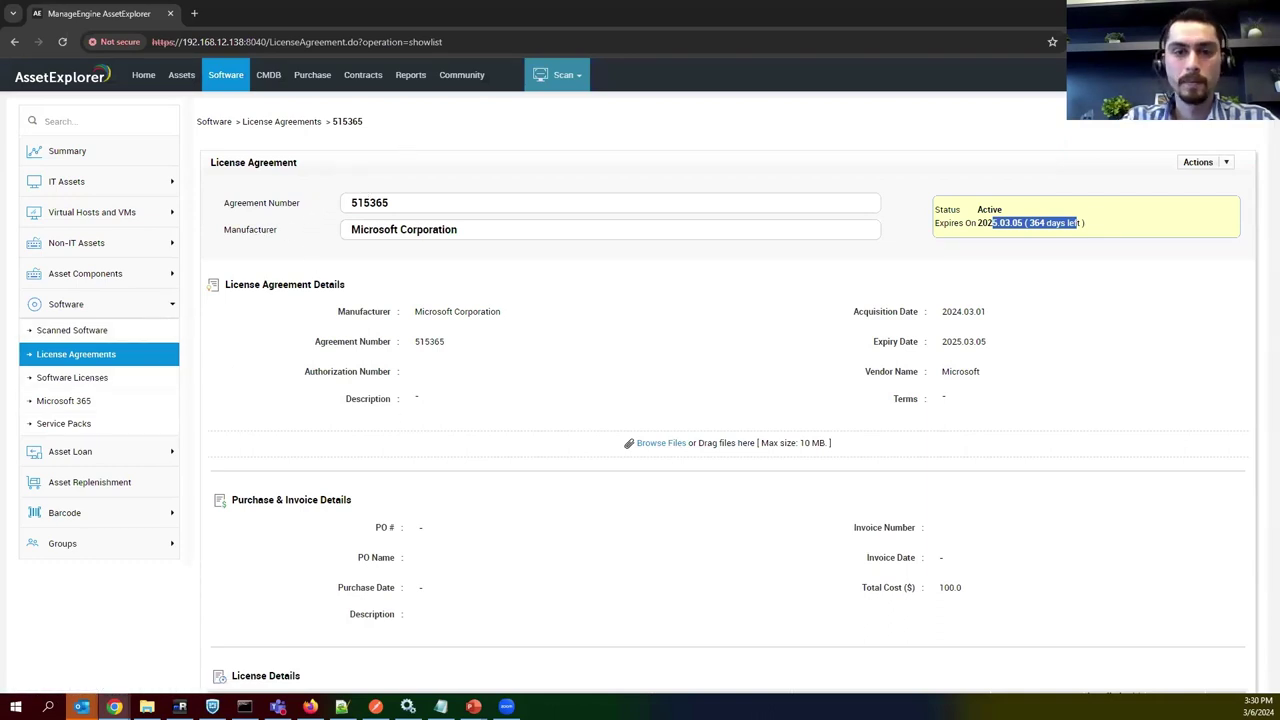
pyautogui.click(592, 114)
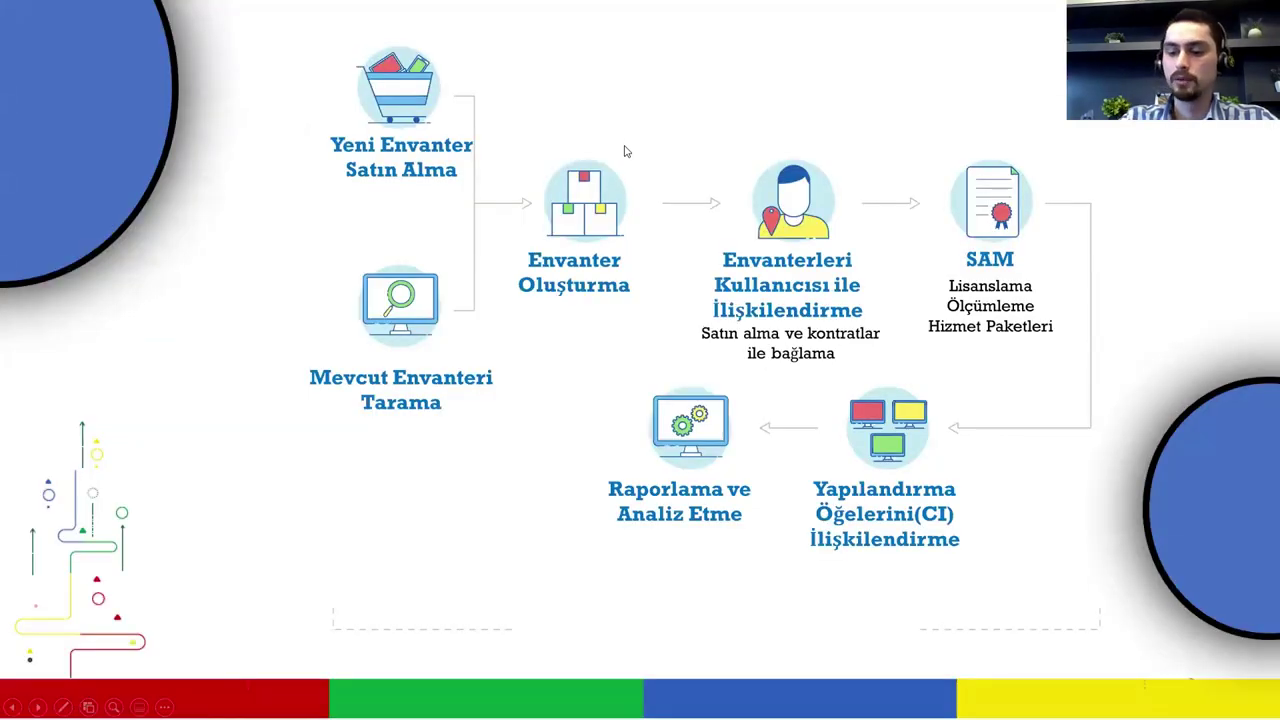
# Go to the next slide, showing the asset lifecycle through SAM licensing to reporting.
pyautogui.press('Right')
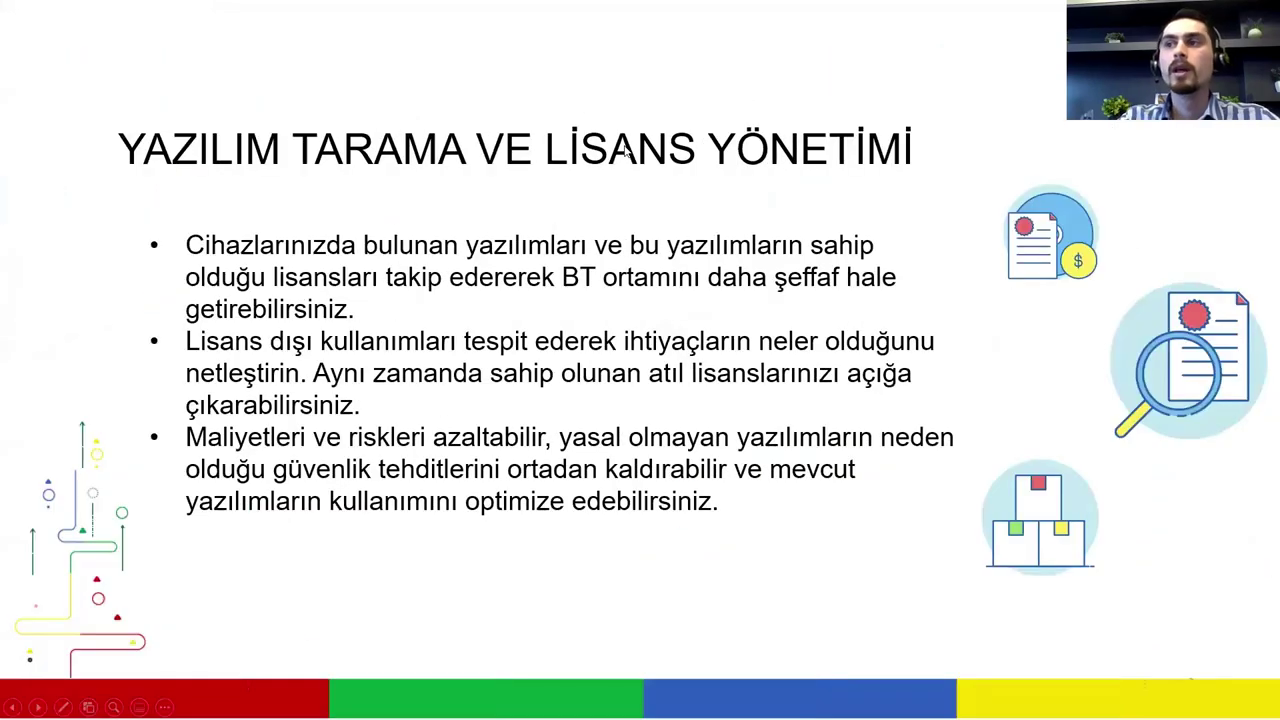
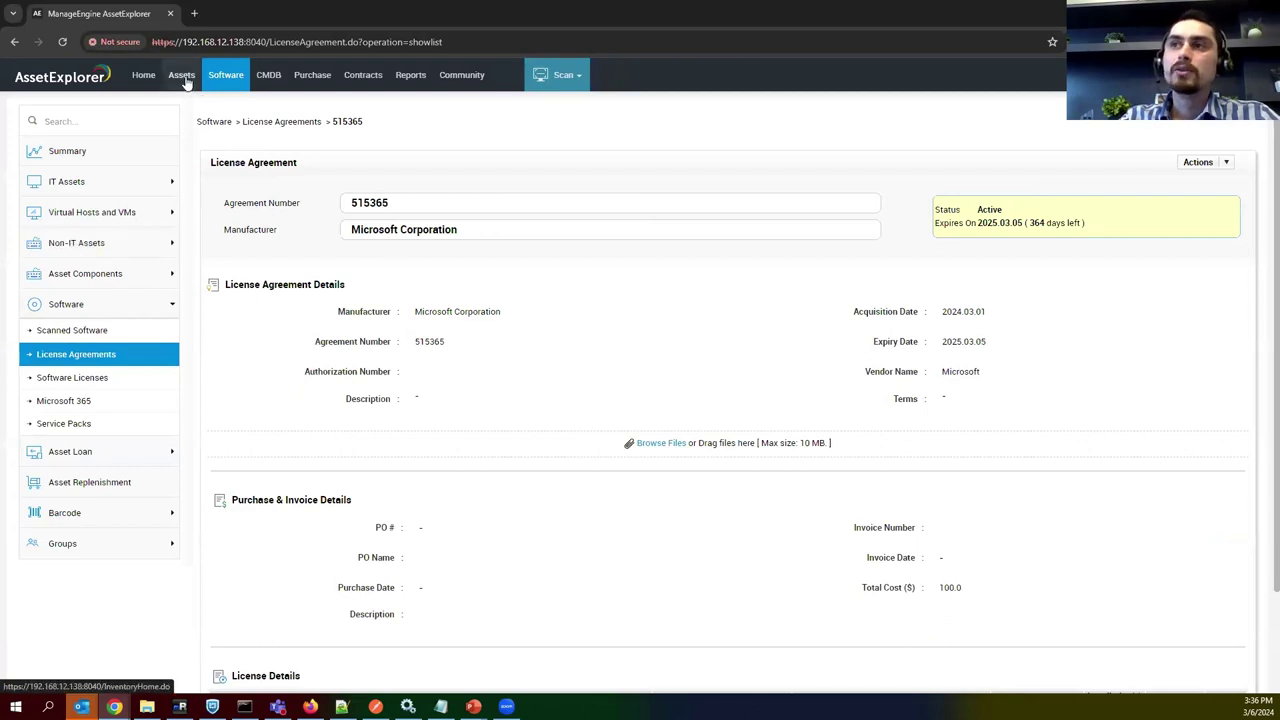
# In Purchase, view the purchase workflow overview, then open purchase request '#3 - fw1'.
pyautogui.click(316, 80)
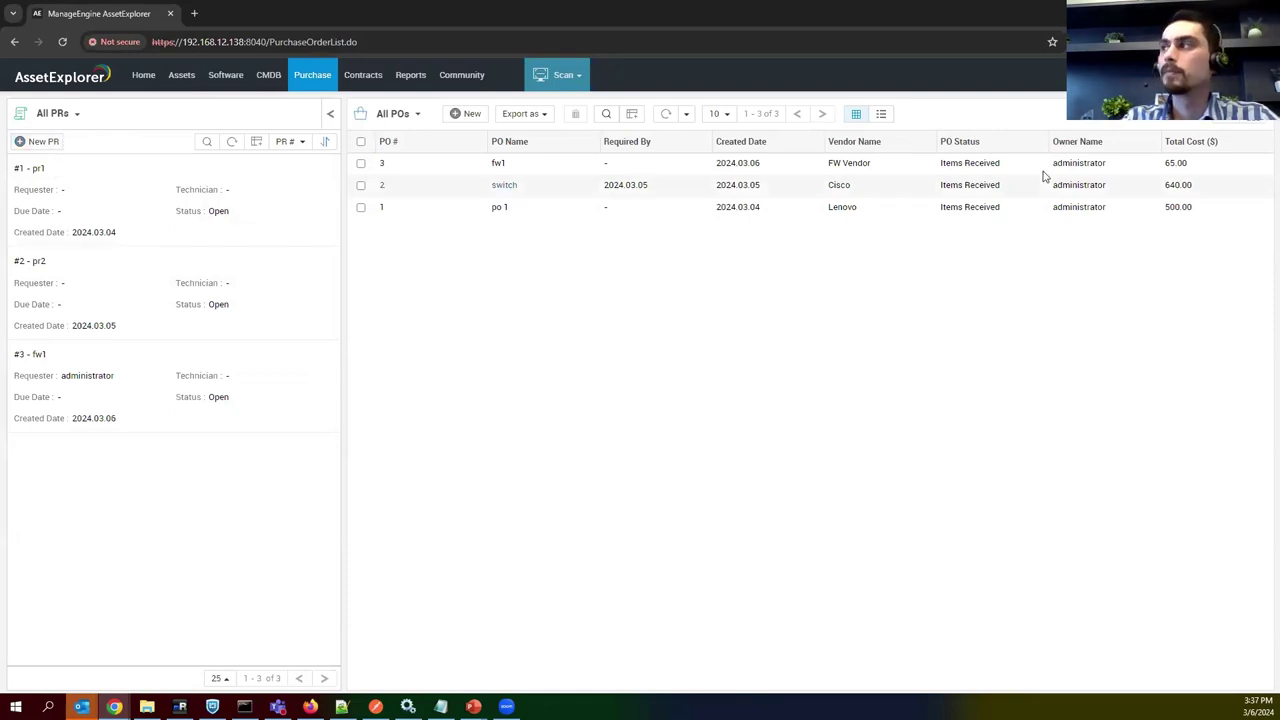
pyautogui.click(360, 113)
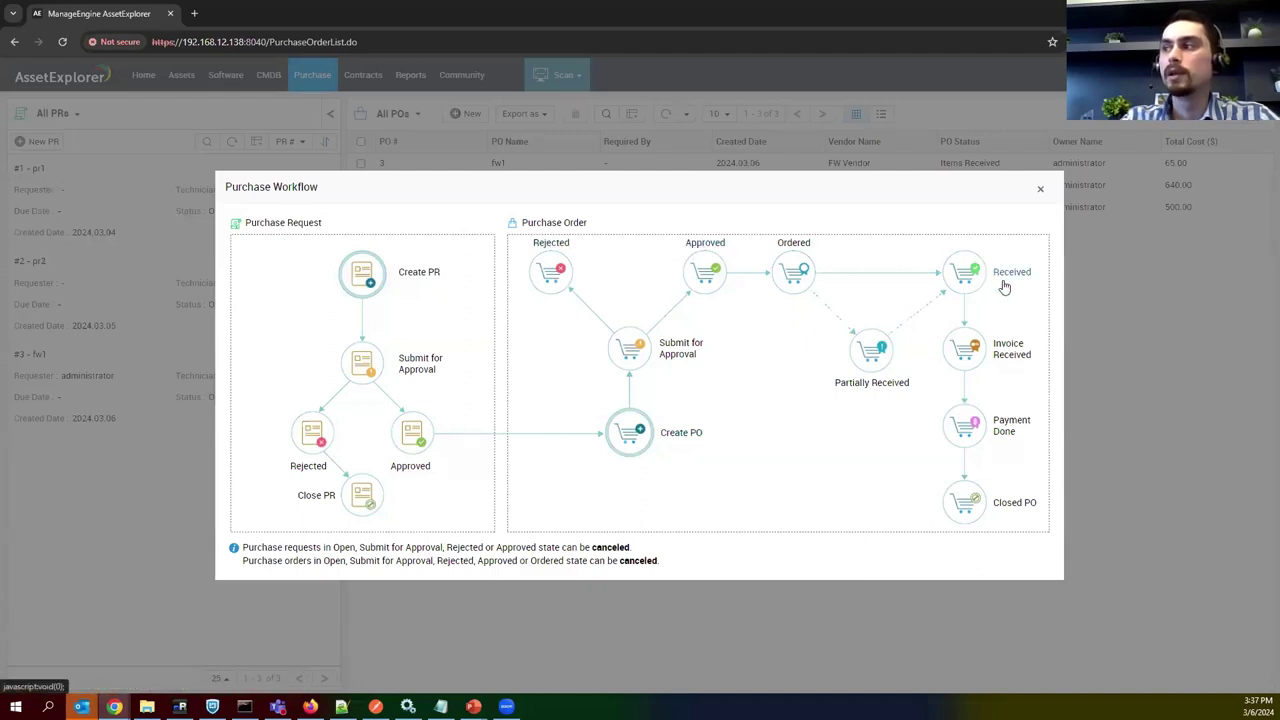
pyautogui.click(1038, 193)
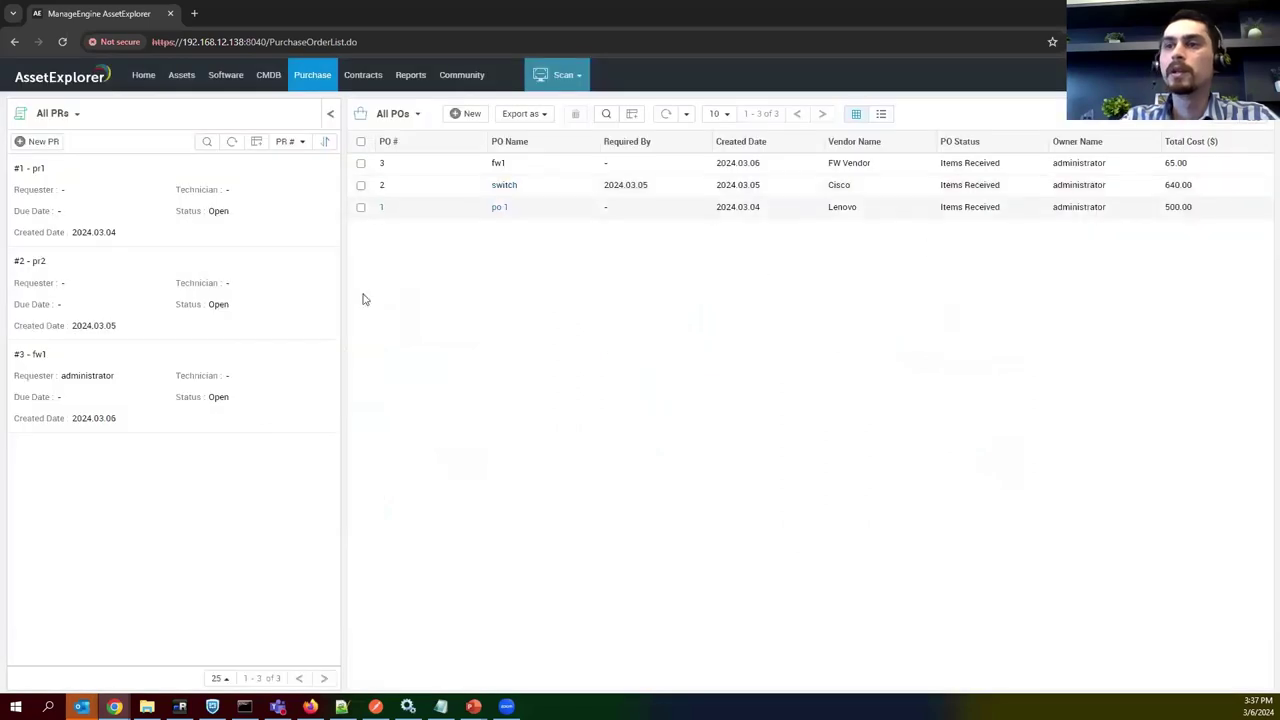
pyautogui.click(38, 356)
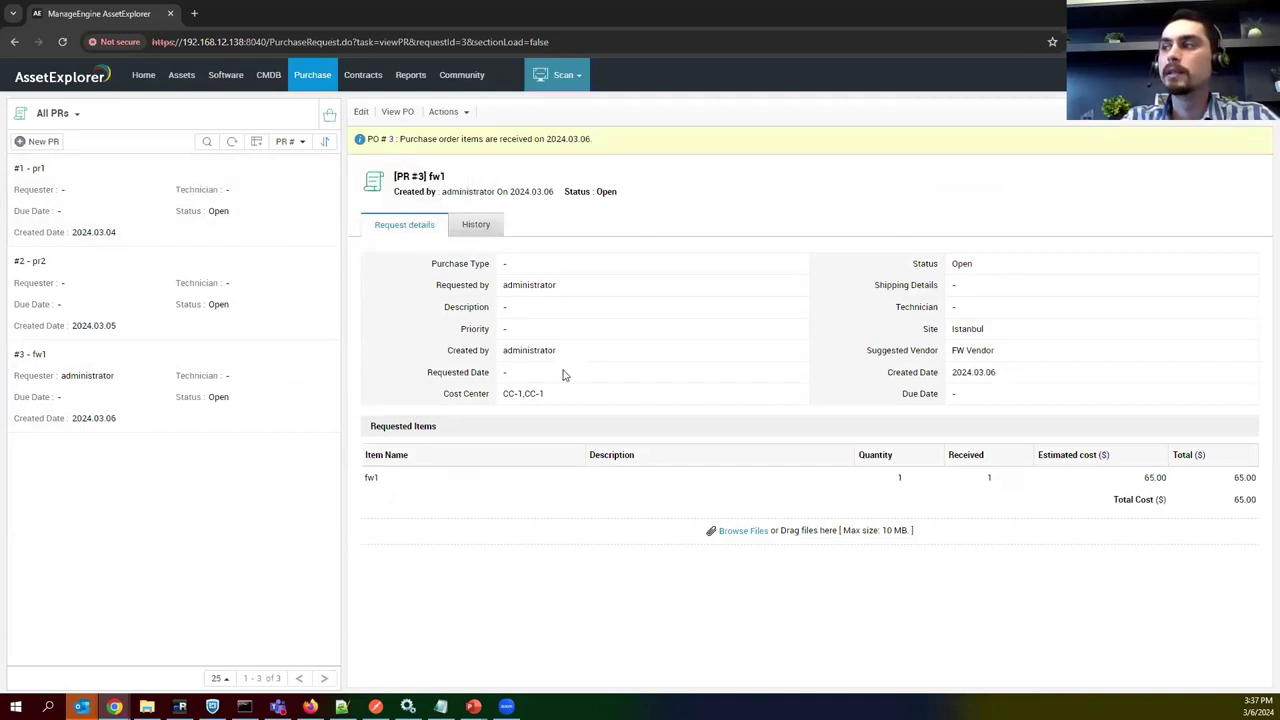
# Highlight PR #3's site Istanbul, the fw1 item, its quantity 1 and estimated cost 65.00.
pyautogui.moveTo(951, 329); pyautogui.dragTo(437, 400)
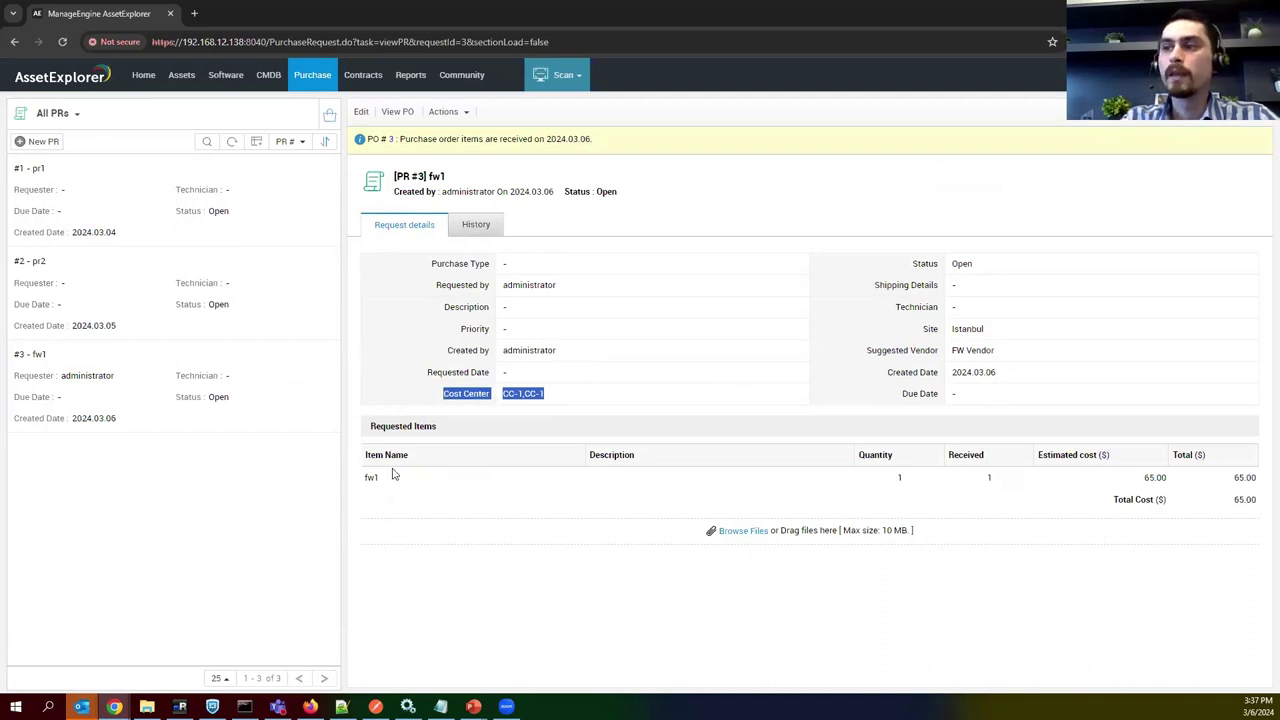
pyautogui.moveTo(393, 474); pyautogui.dragTo(427, 475)
pyautogui.click(440, 487)
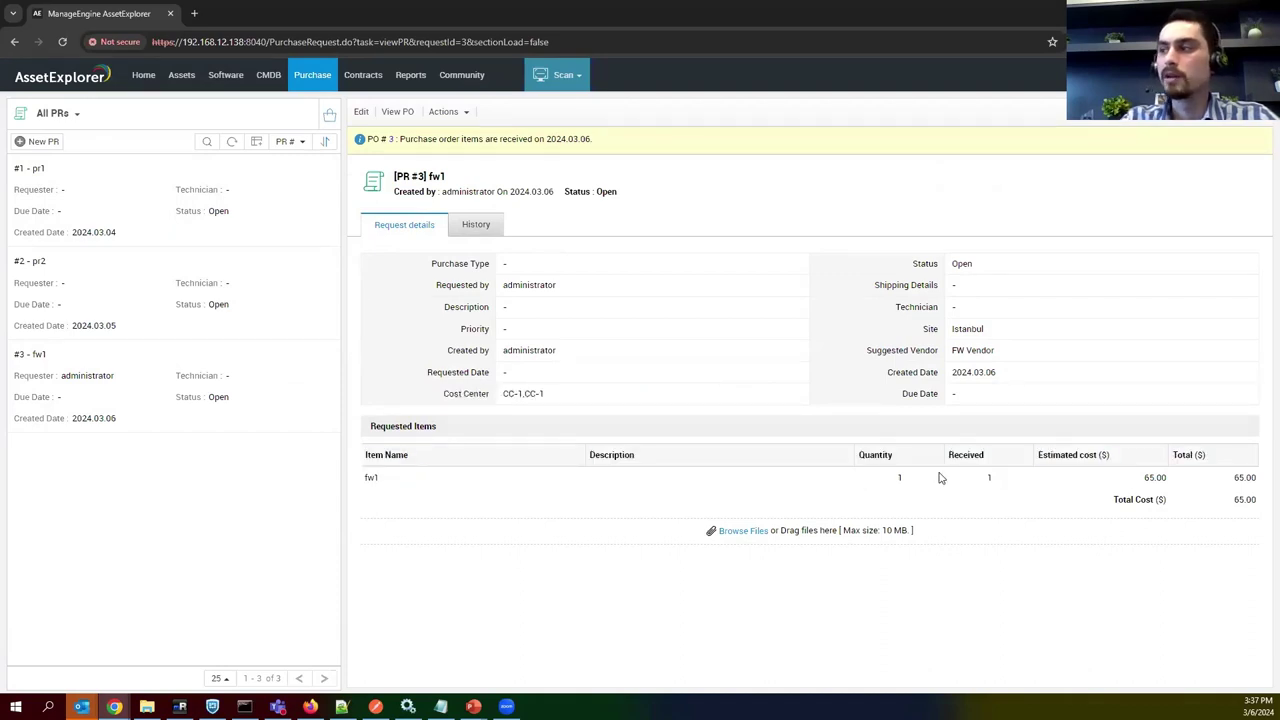
pyautogui.moveTo(894, 478); pyautogui.dragTo(919, 480)
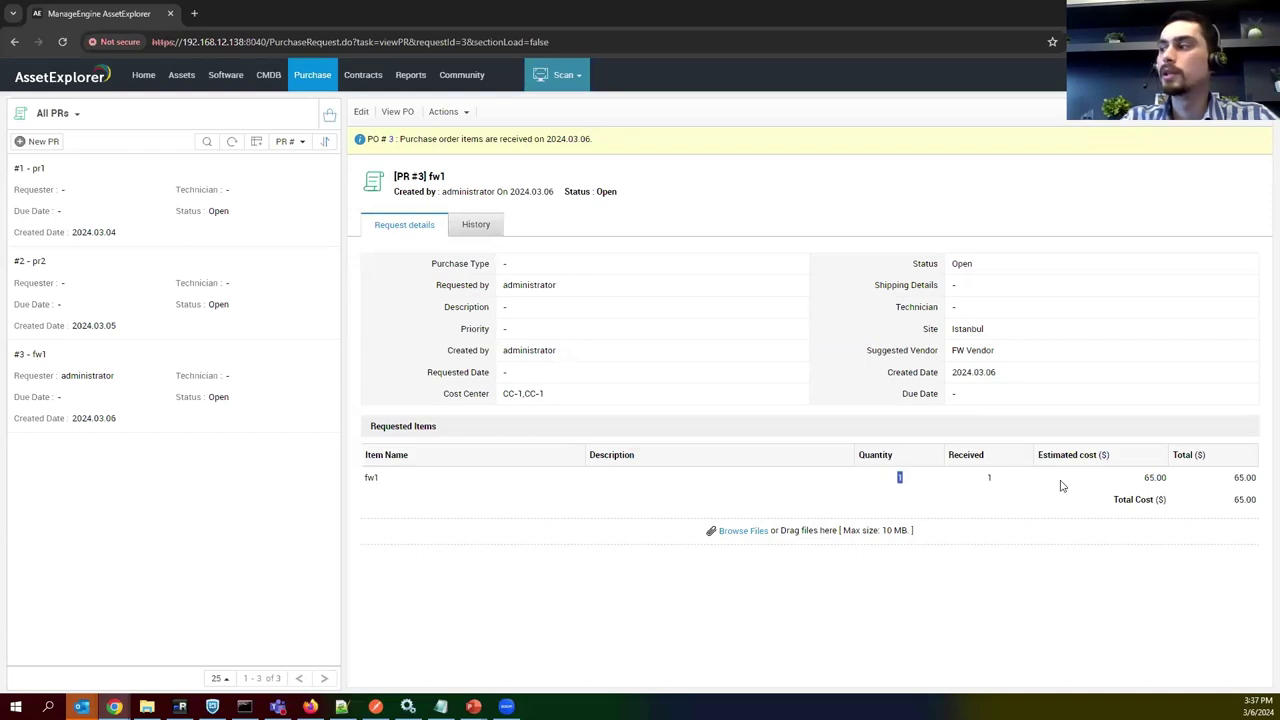
pyautogui.moveTo(1131, 478); pyautogui.dragTo(1165, 476)
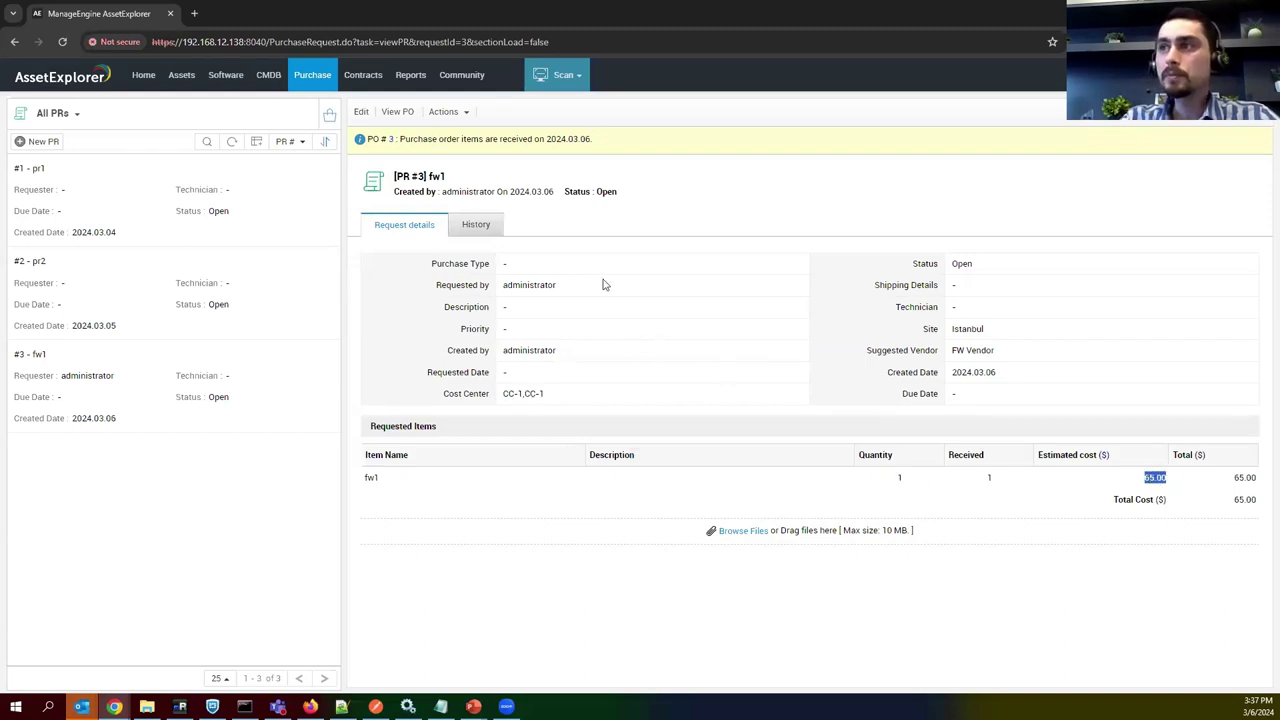
# Open purchase order 3 via View PO and highlight its Istanbul shipping and billing addresses.
pyautogui.click(397, 113)
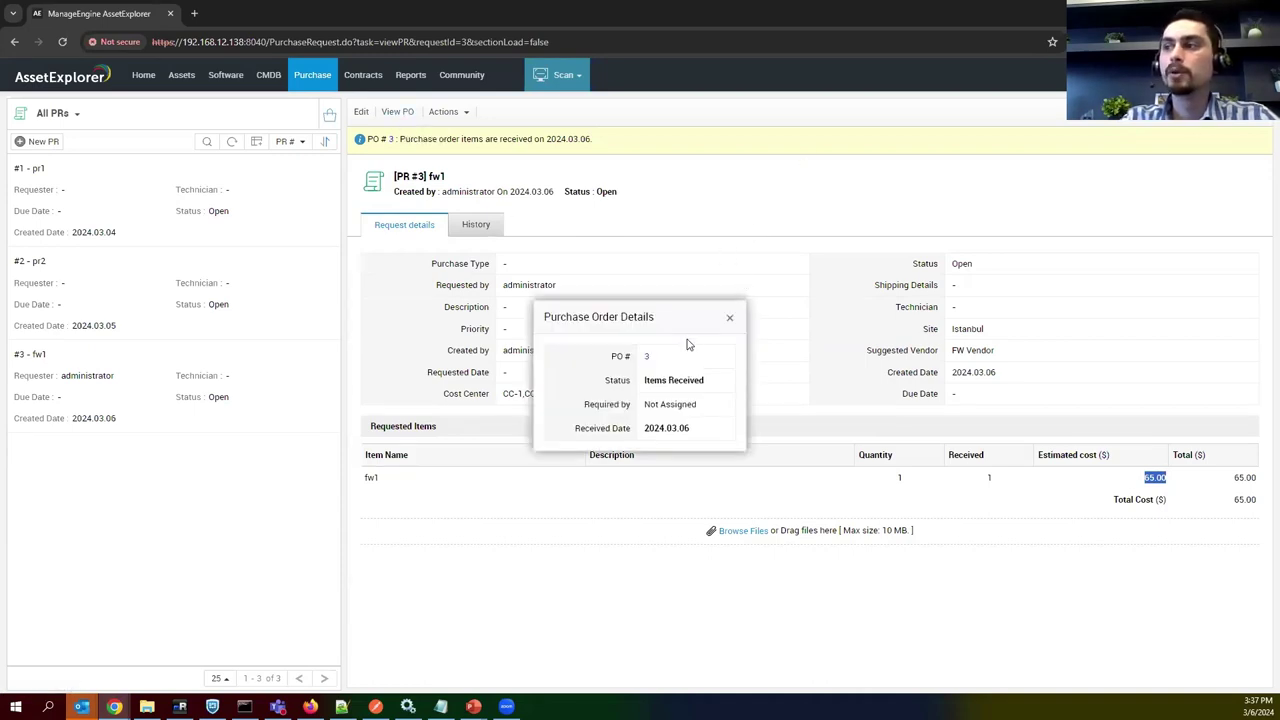
pyautogui.click(648, 358)
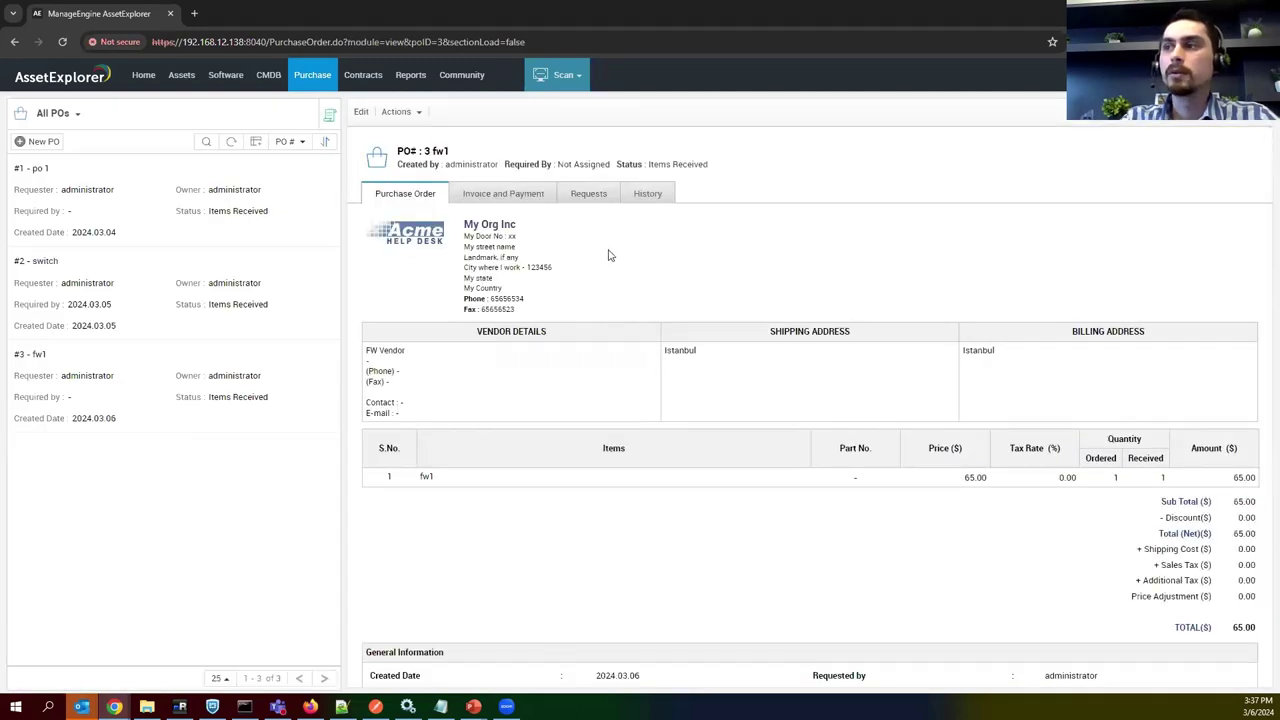
pyautogui.scroll(-1, 540, 292)
pyautogui.moveTo(424, 294); pyautogui.dragTo(368, 292)
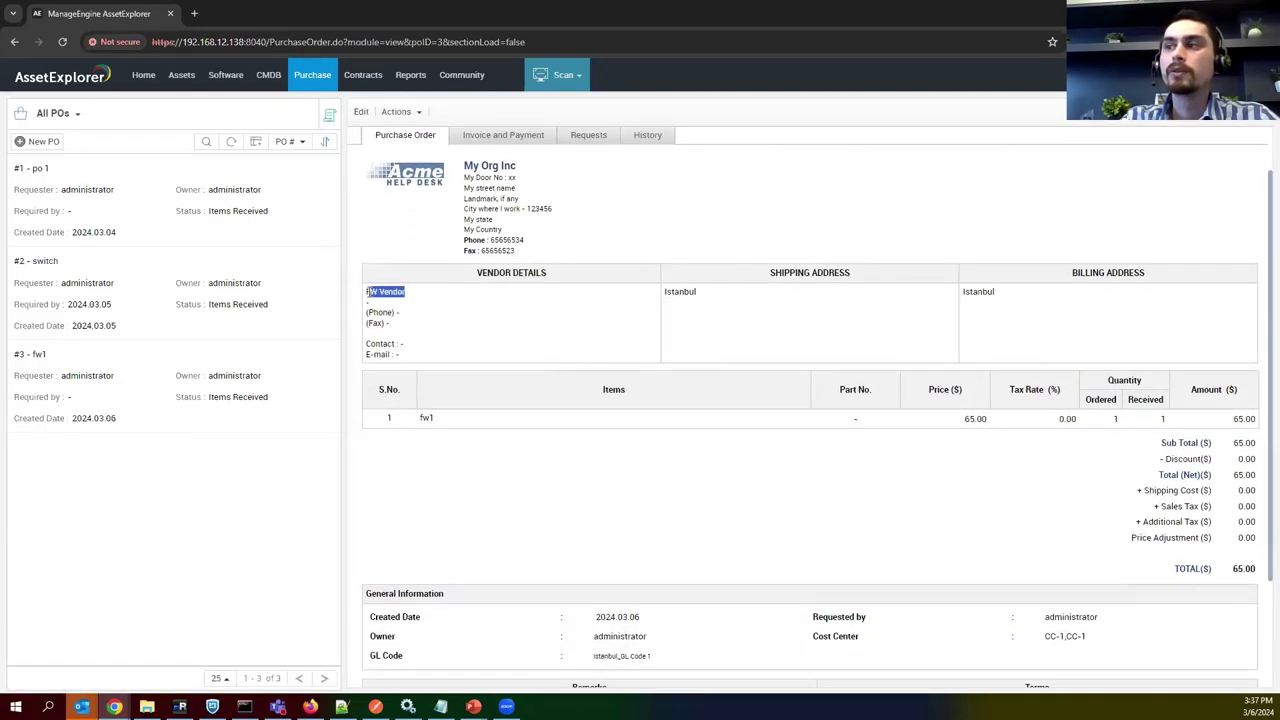
pyautogui.doubleClick(692, 293)
pyautogui.moveTo(1043, 300); pyautogui.dragTo(950, 333)
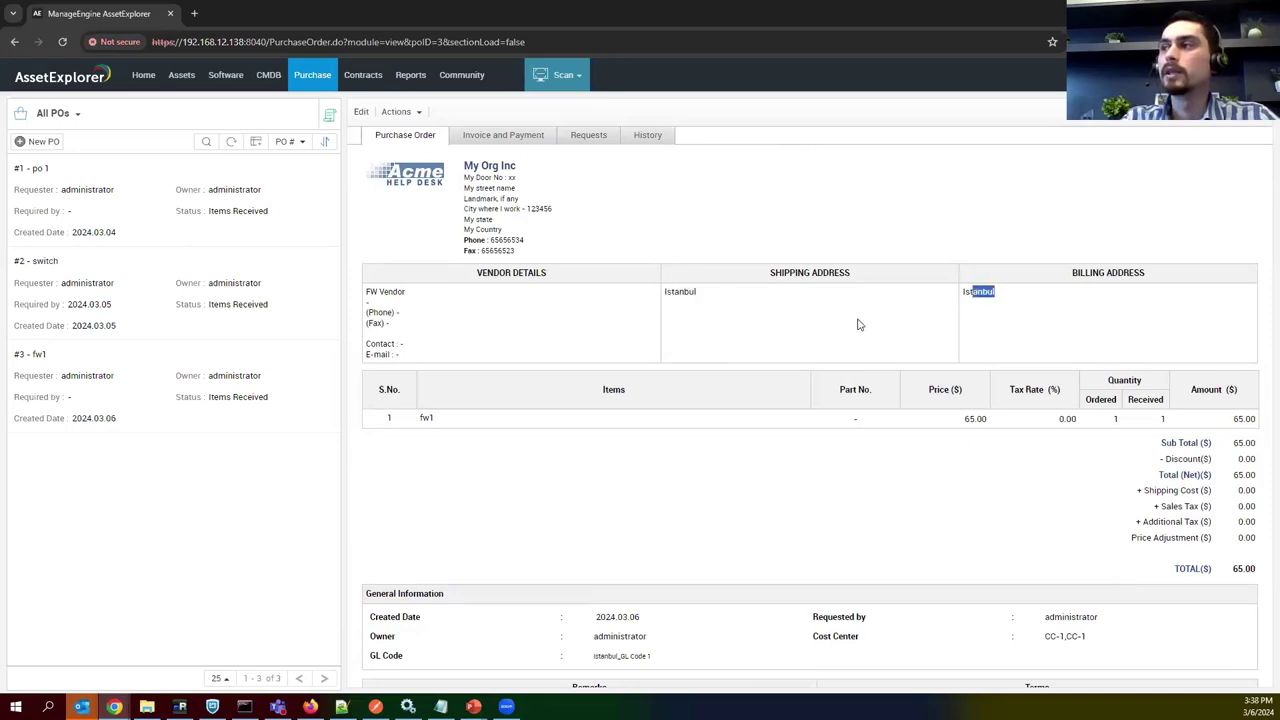
# Highlight the fw1 line amount 65.00 and the Discount line in the PO totals.
pyautogui.scroll(-1, 834, 327)
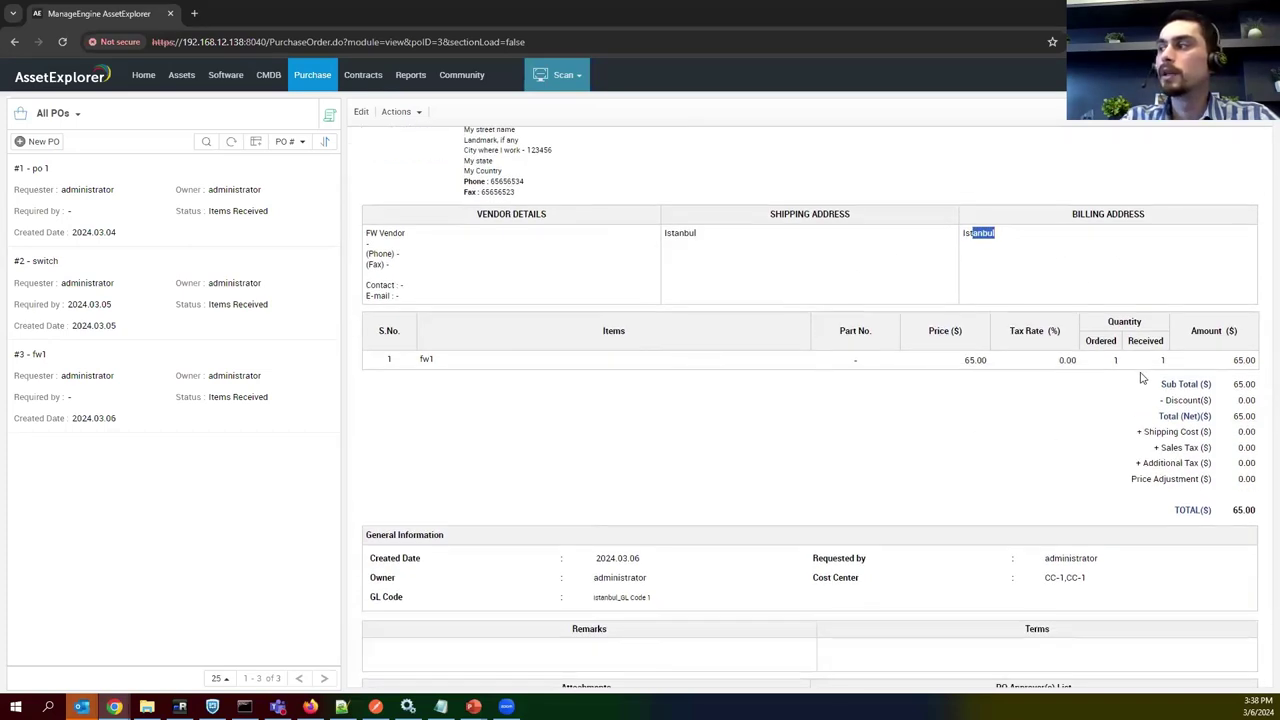
pyautogui.moveTo(1230, 360); pyautogui.dragTo(1256, 360)
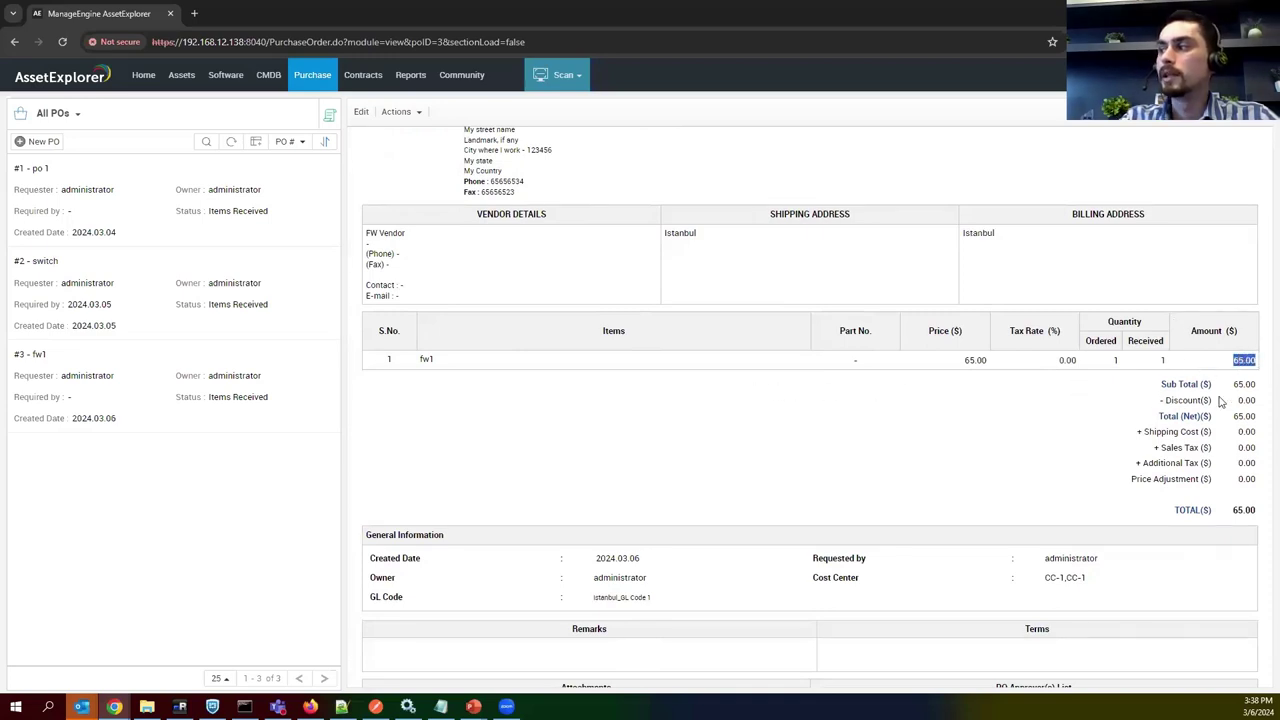
pyautogui.moveTo(1192, 401); pyautogui.dragTo(1140, 415)
pyautogui.scroll(-2, 675, 429)
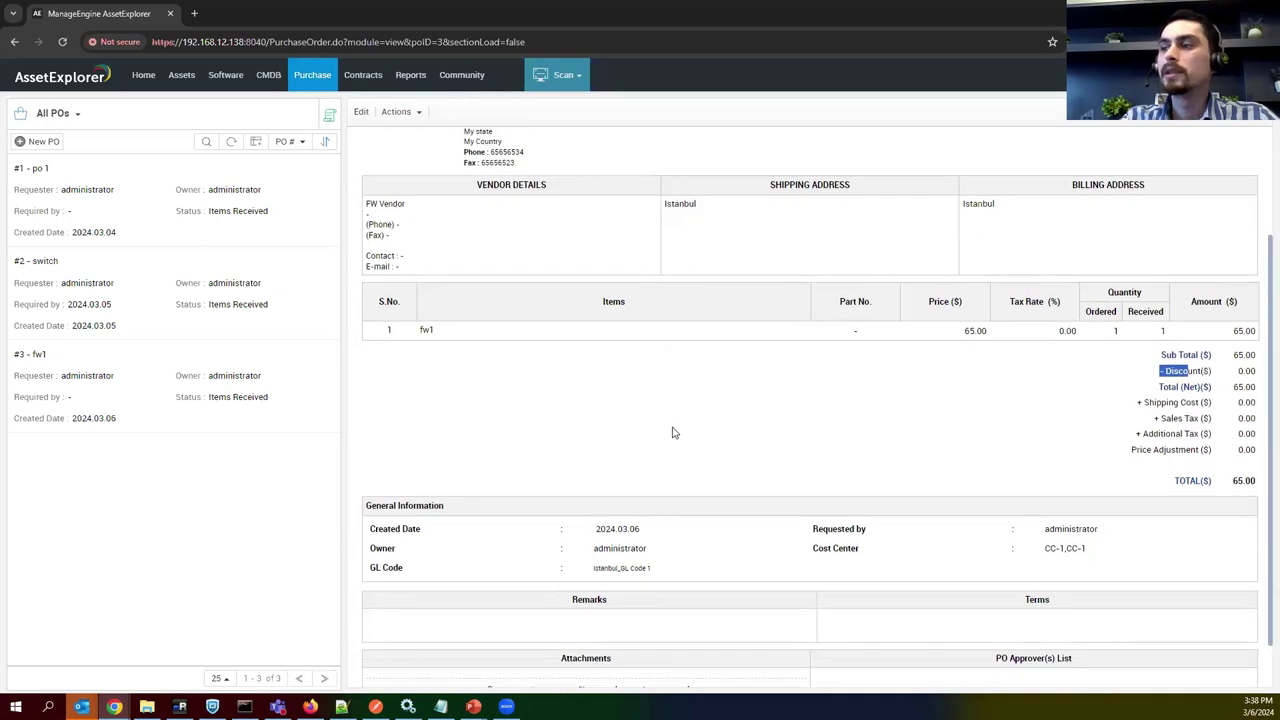
pyautogui.scroll(2, 658, 477)
pyautogui.scroll(1, 650, 478)
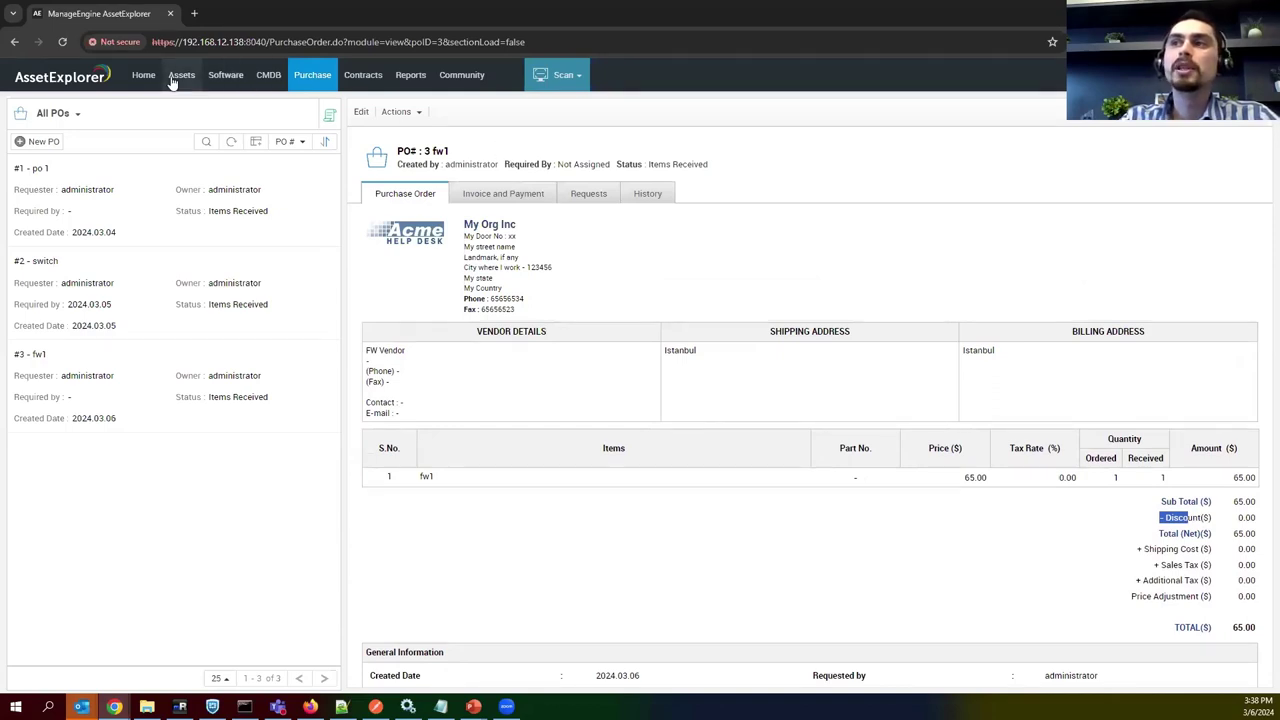
# Use the purchase order's Actions menu to list its Associated Assets: fw1, In Store, 65.0.
pyautogui.click(420, 112)
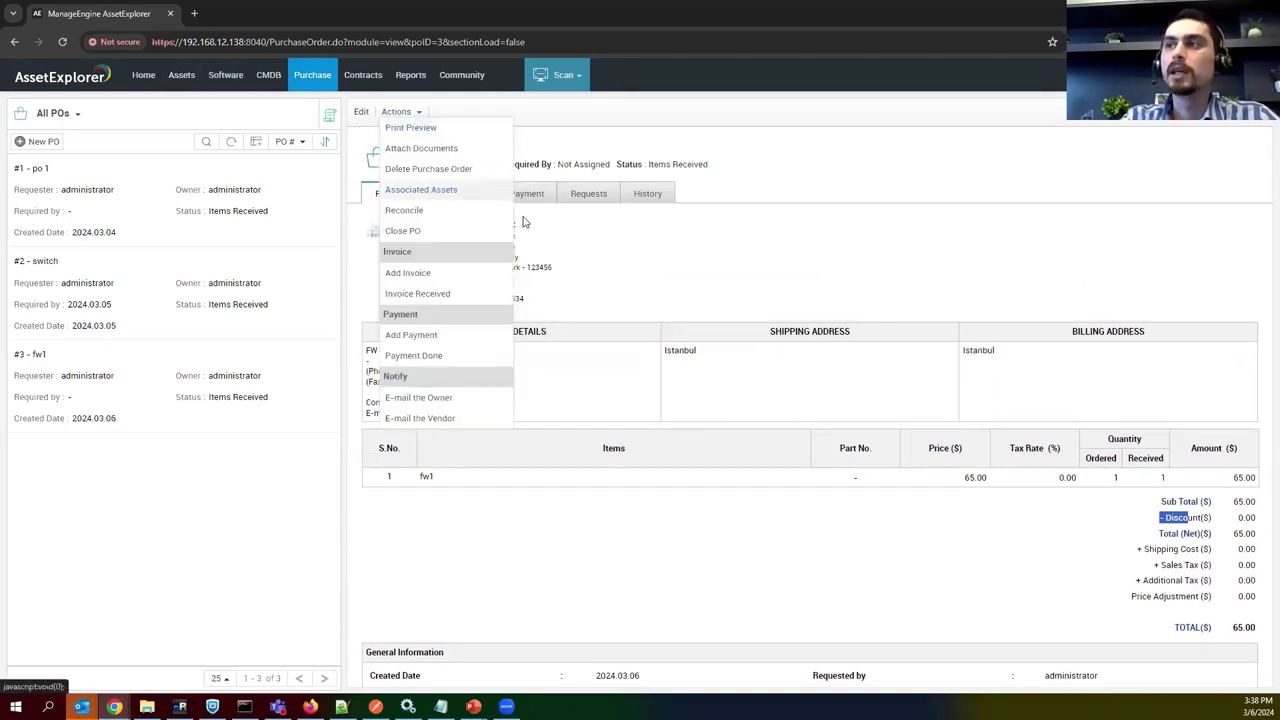
pyautogui.click(420, 112)
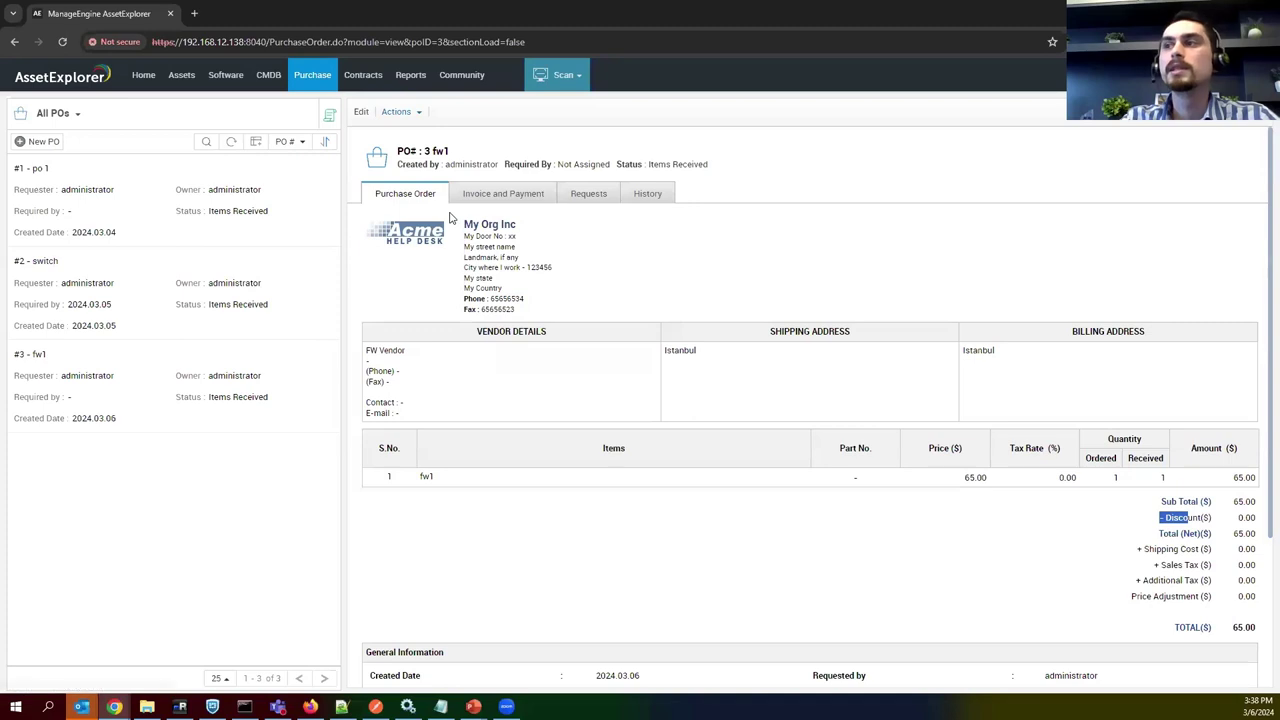
pyautogui.click(420, 114)
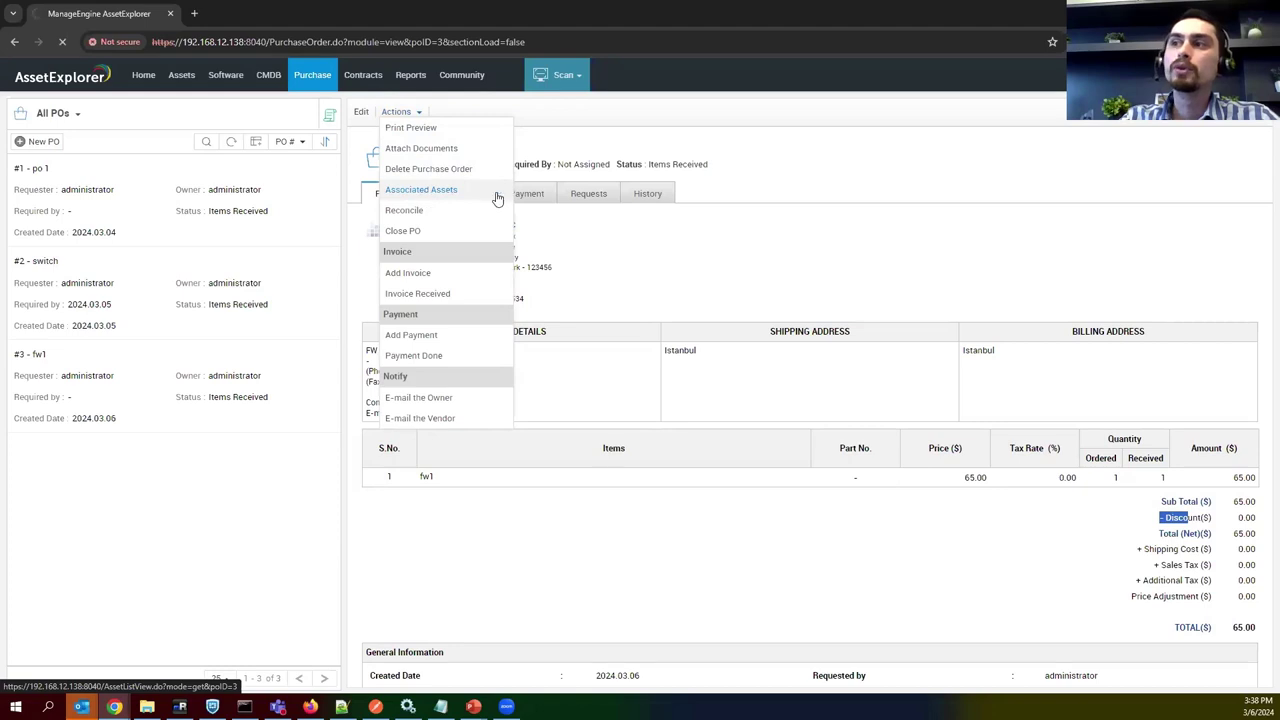
pyautogui.click(441, 188)
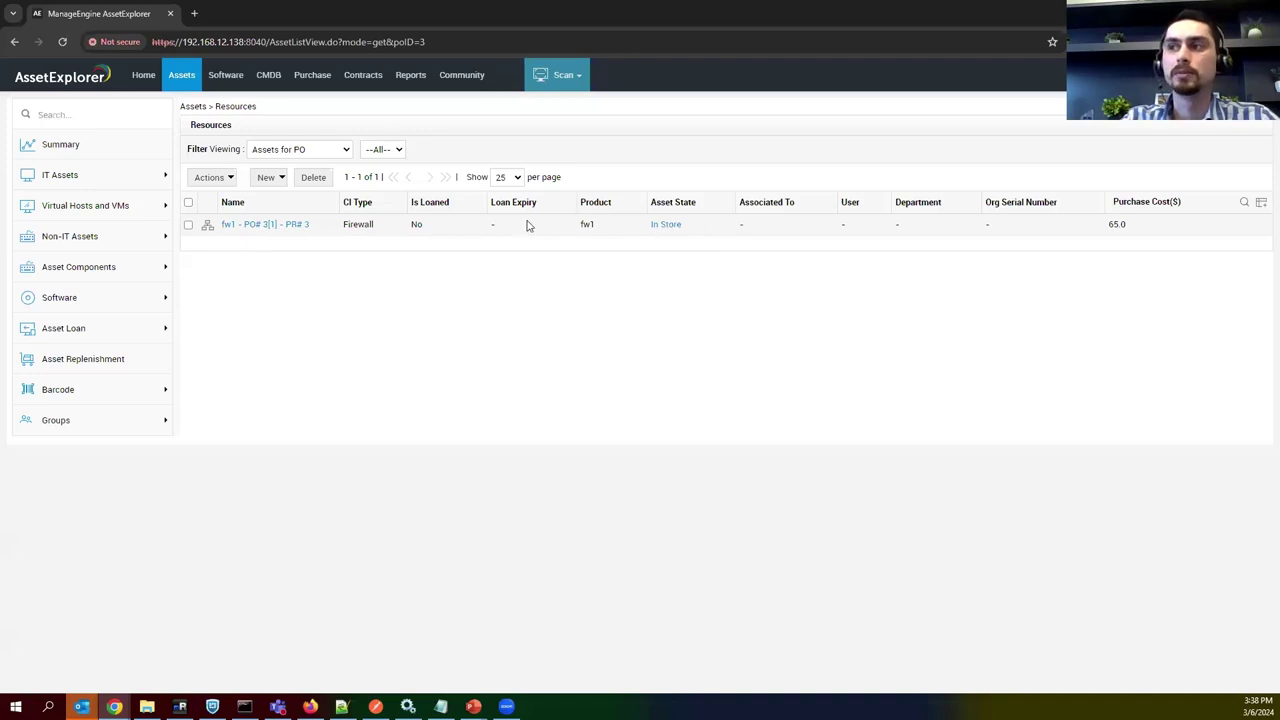
# Note fw1's 65.0 purchase cost, then open the Firewall category under IT Assets.
pyautogui.doubleClick(1118, 225)
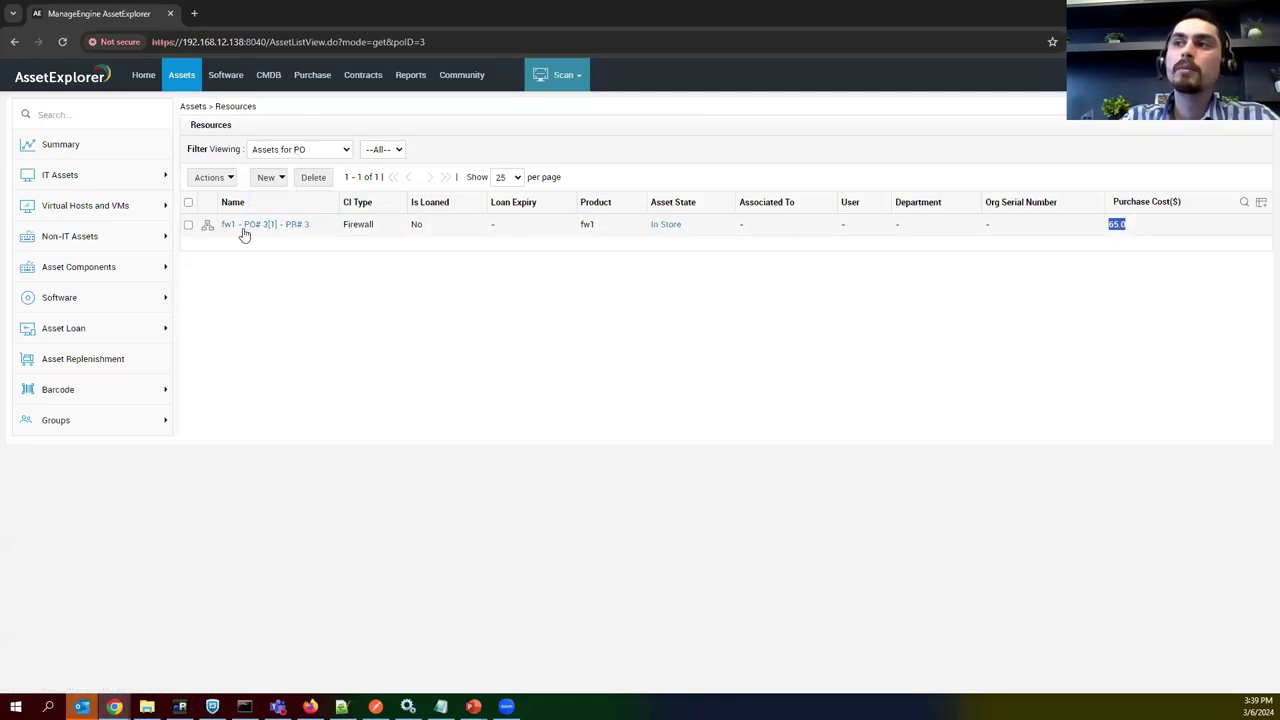
pyautogui.click(89, 182)
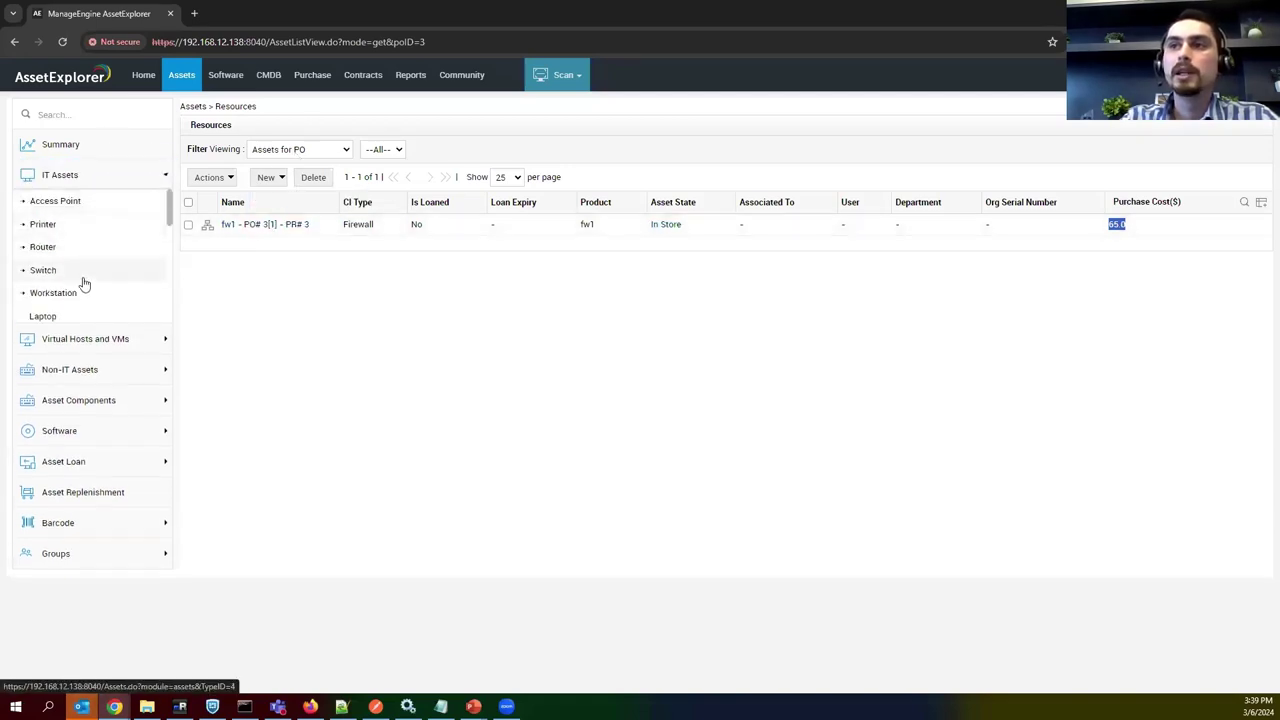
pyautogui.scroll(-4, 93, 267)
pyautogui.scroll(-2, 93, 267)
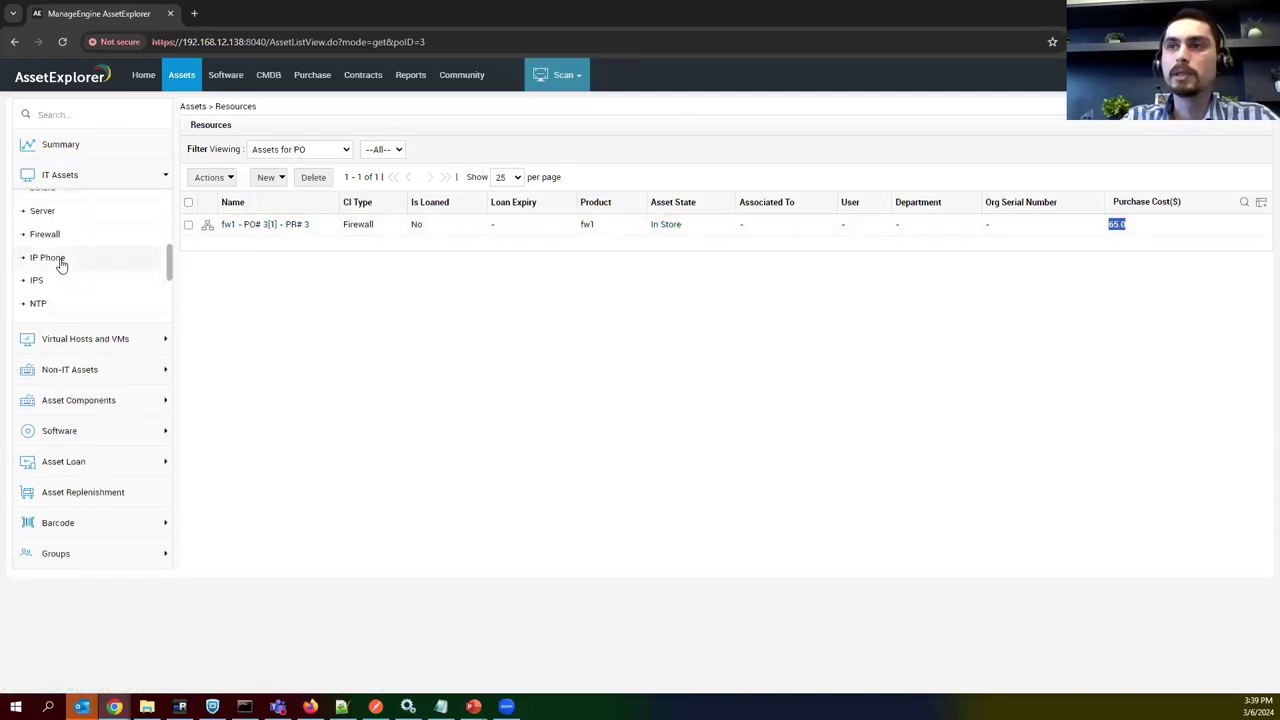
pyautogui.click(48, 236)
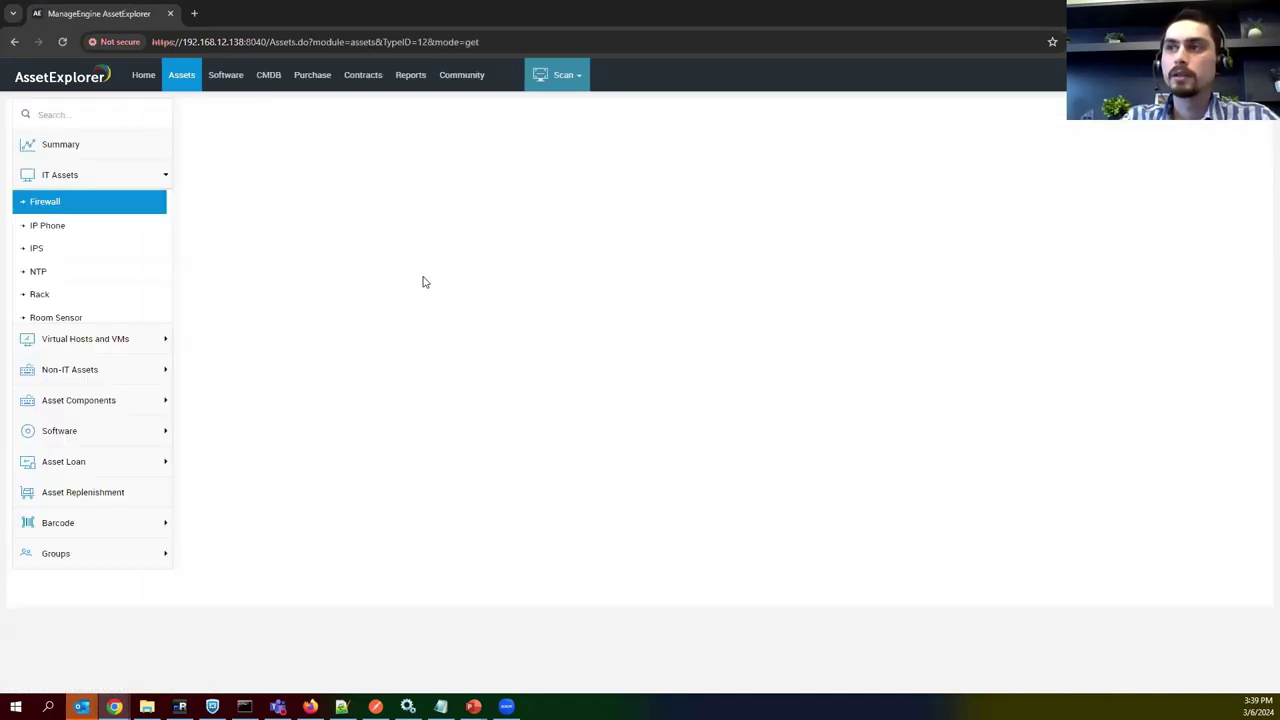
# Check the PfSenseFirewall2 asset's financials, then return to the firewall list.
pyautogui.click(272, 226)
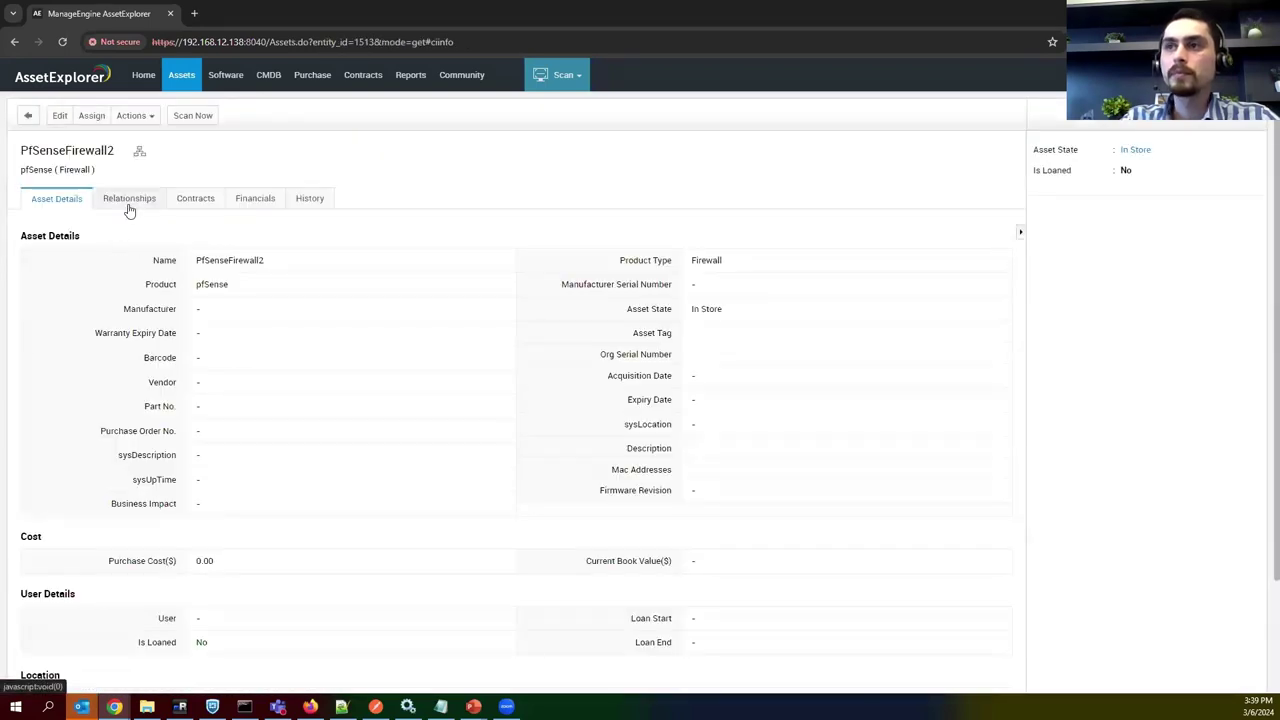
pyautogui.click(244, 206)
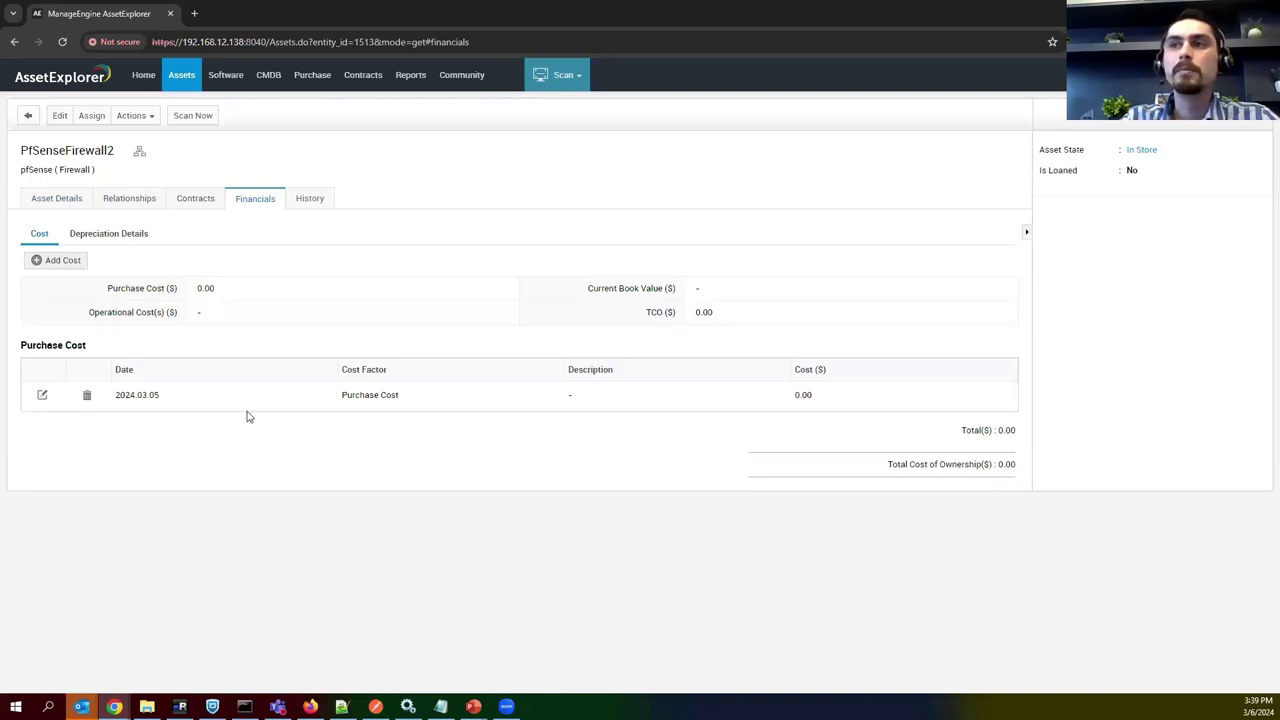
pyautogui.click(182, 88)
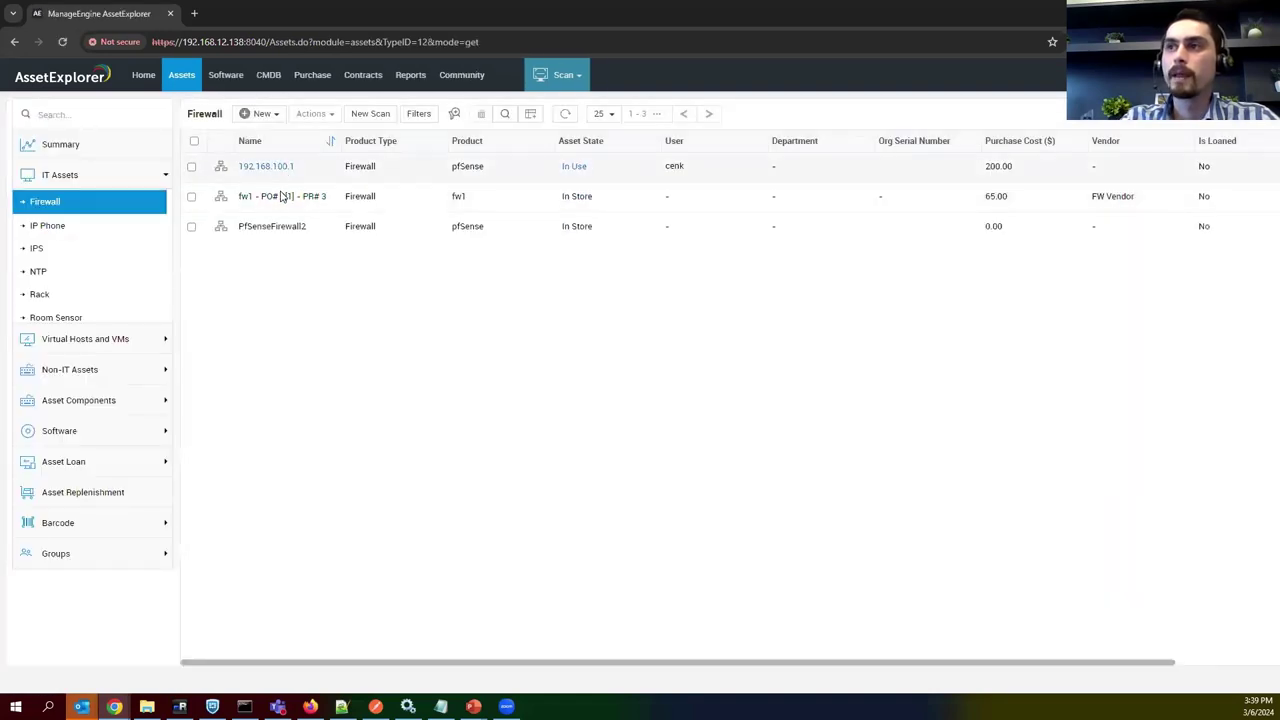
# Open firewall 192.168.100.1's financials and highlight its 200.00 purchase and 50.00 operational costs.
pyautogui.click(286, 188)
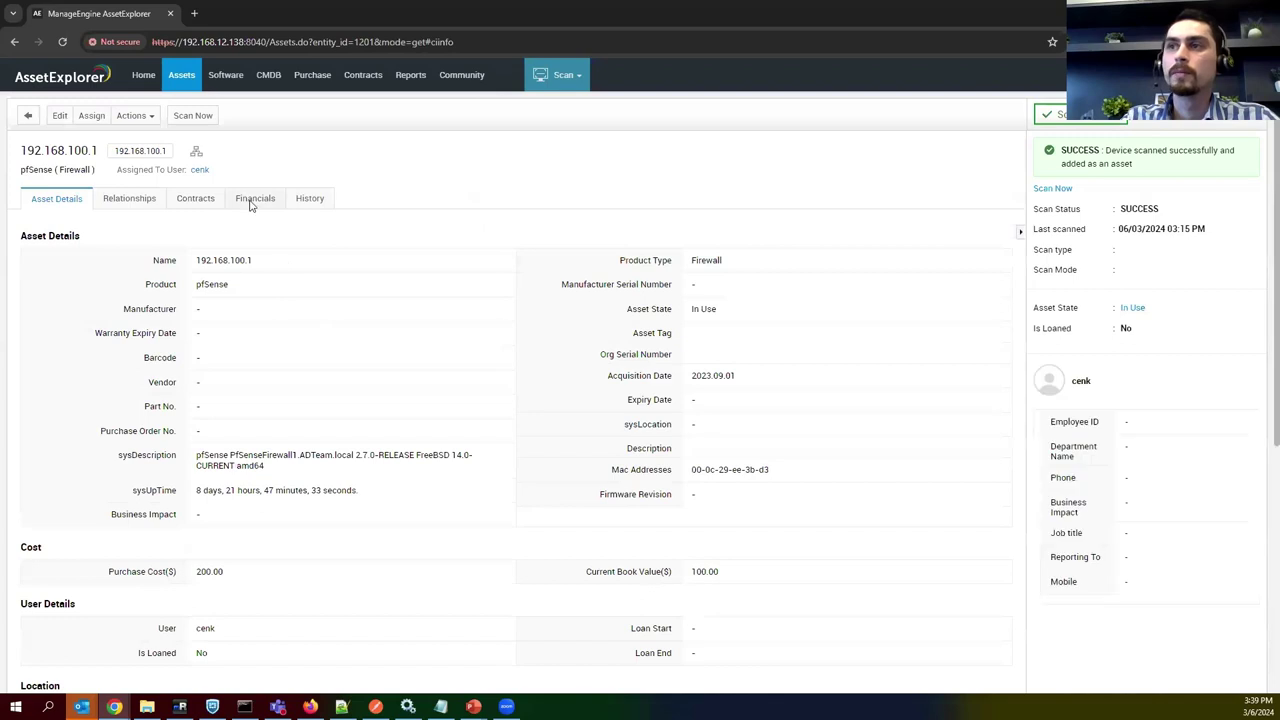
pyautogui.click(251, 199)
pyautogui.moveTo(104, 292); pyautogui.dragTo(184, 304)
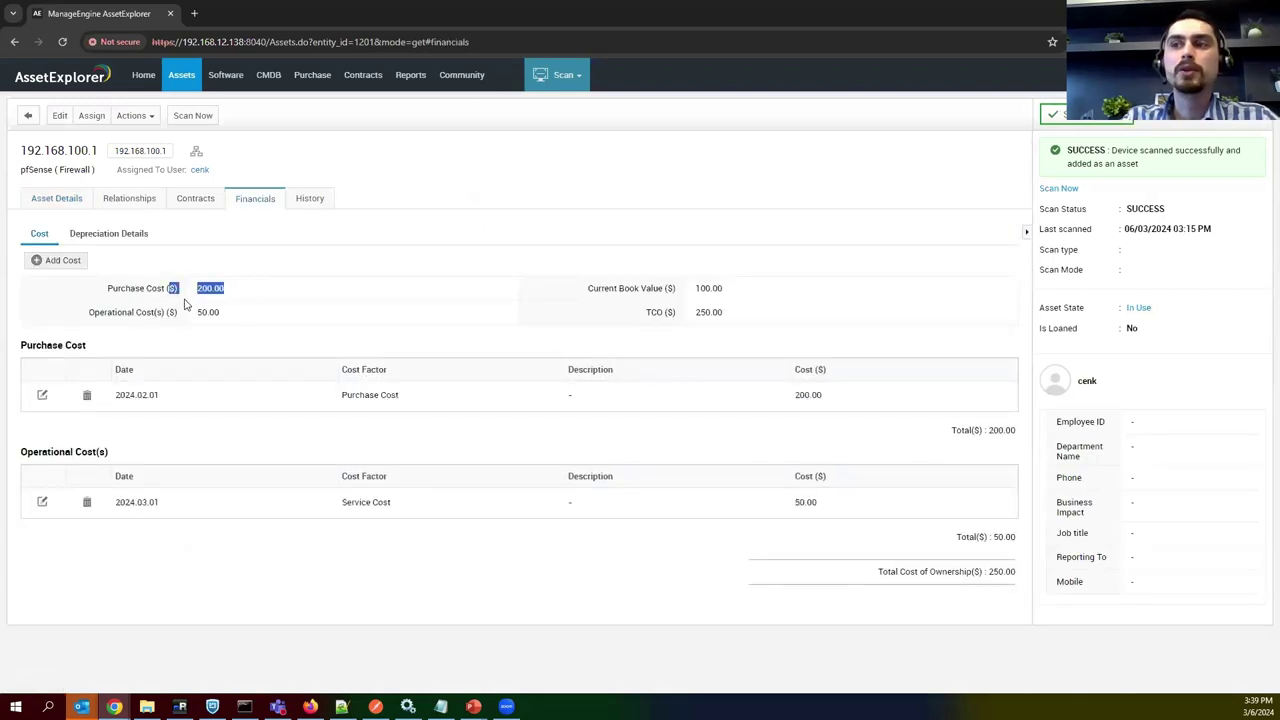
pyautogui.click(247, 298)
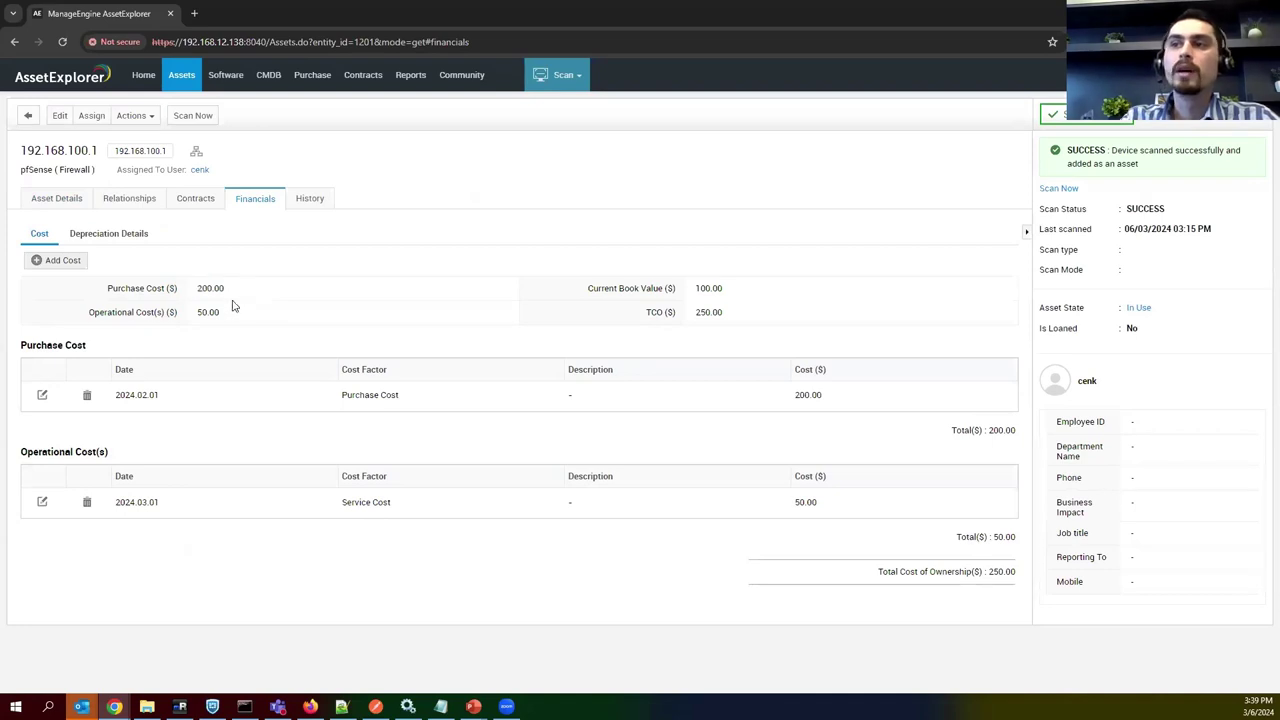
pyautogui.moveTo(238, 313); pyautogui.dragTo(78, 313)
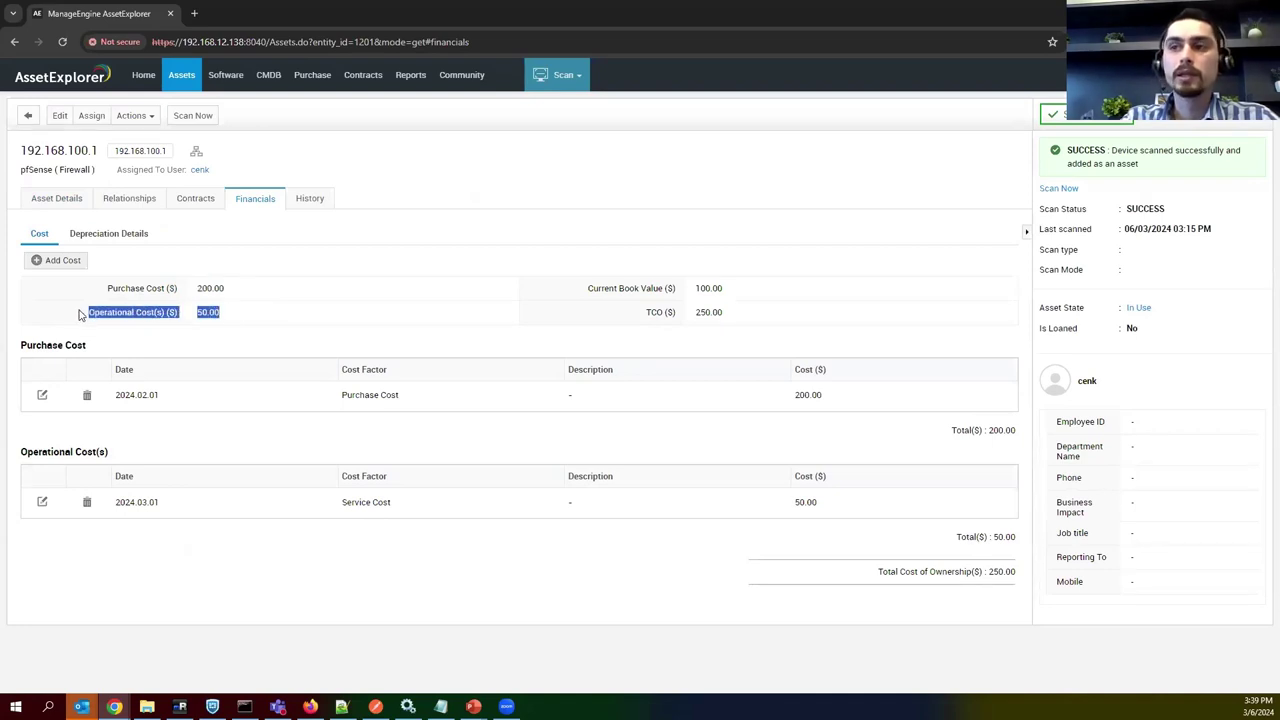
pyautogui.click(306, 327)
pyautogui.moveTo(222, 313); pyautogui.dragTo(135, 314)
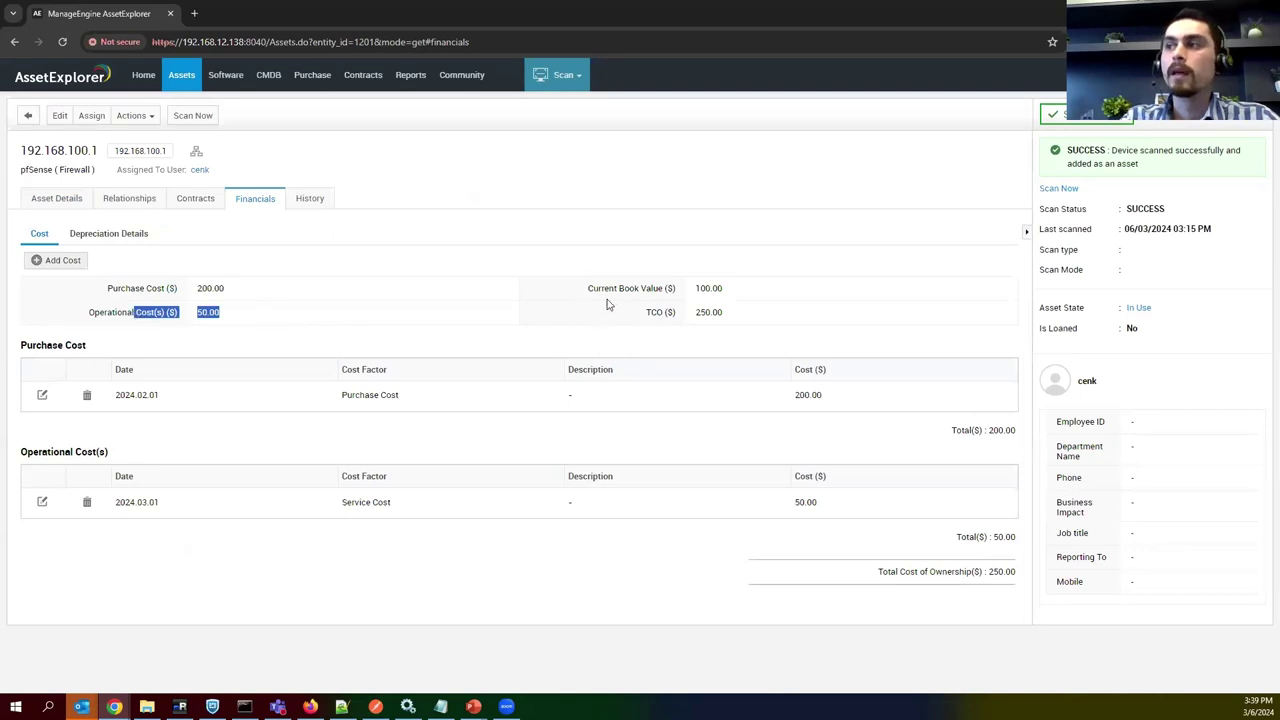
# Add a 30.00 operational cost dated 2024.03.06 with cost factor Others to the firewall.
pyautogui.click(36, 263)
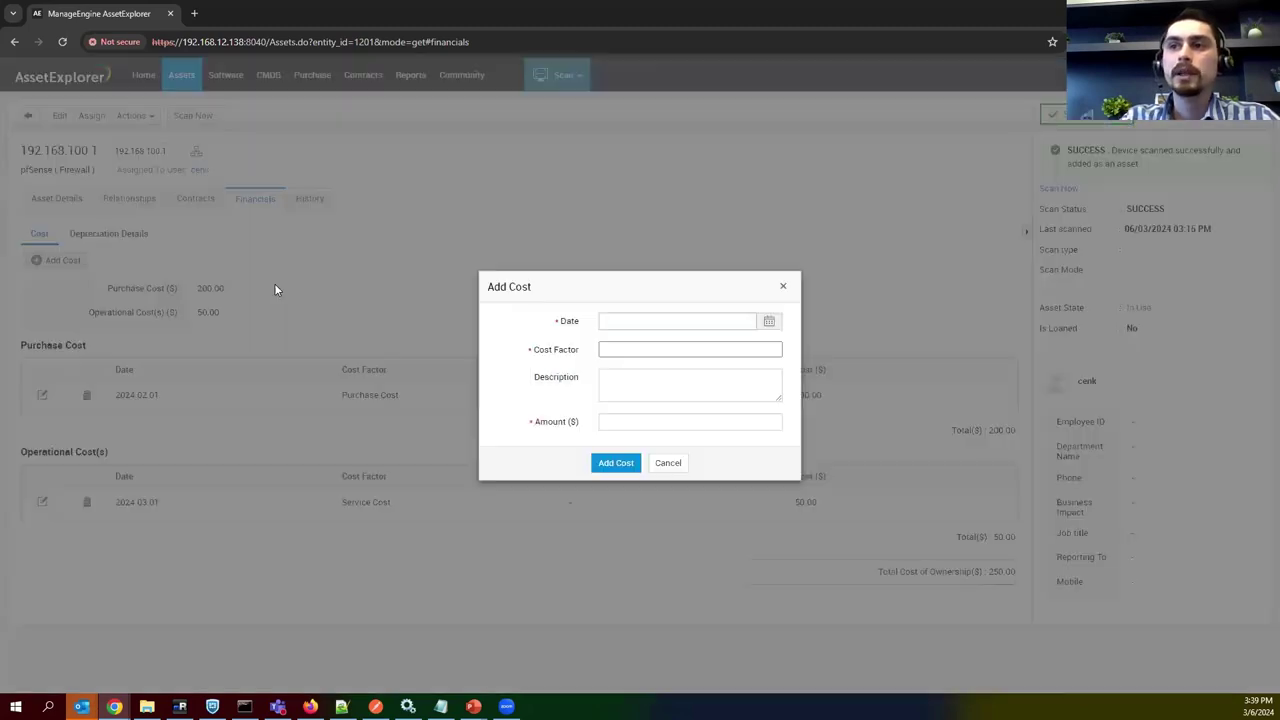
pyautogui.click(768, 321)
pyautogui.click(671, 433)
pyautogui.click(620, 355)
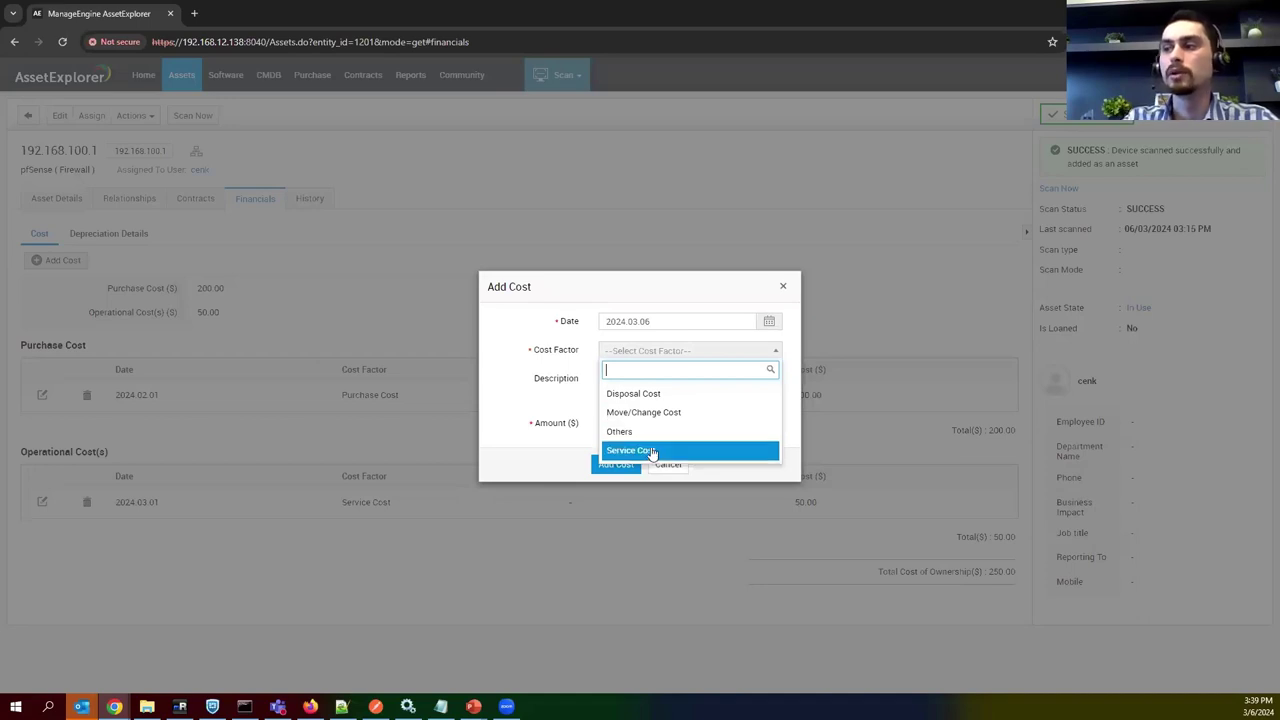
pyautogui.click(651, 452)
pyautogui.click(657, 358)
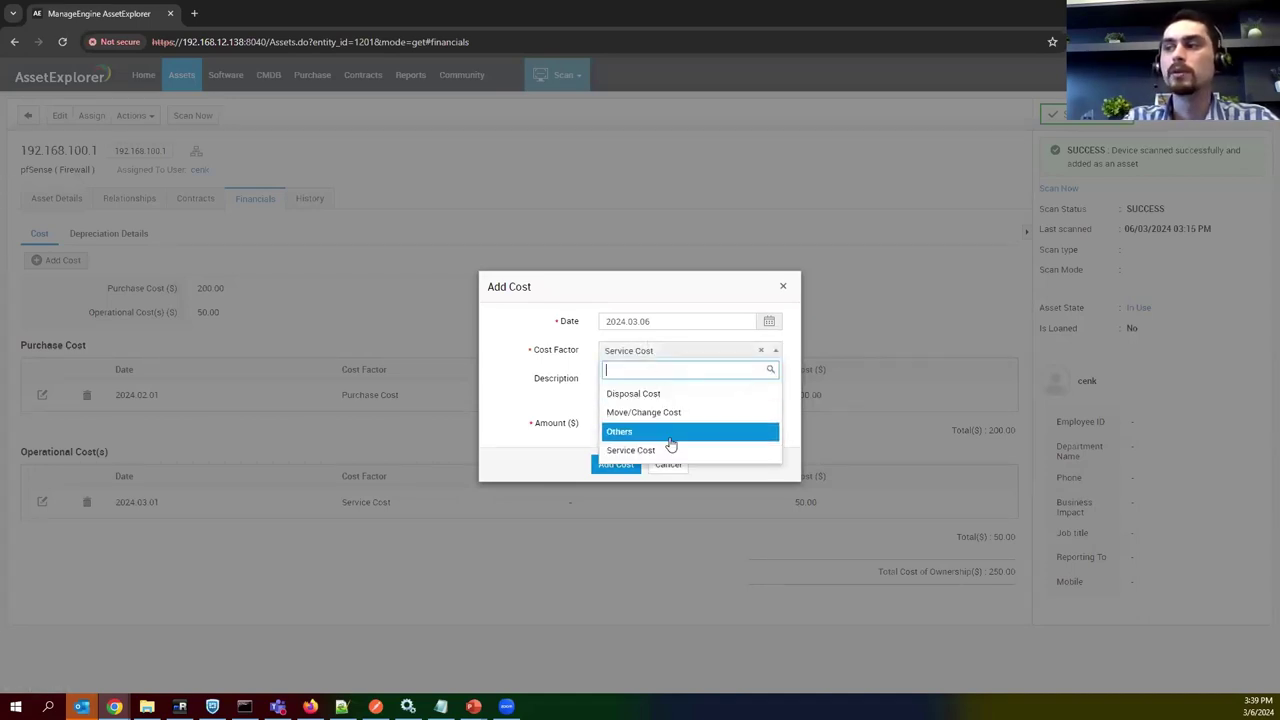
pyautogui.click(662, 434)
pyautogui.click(637, 425)
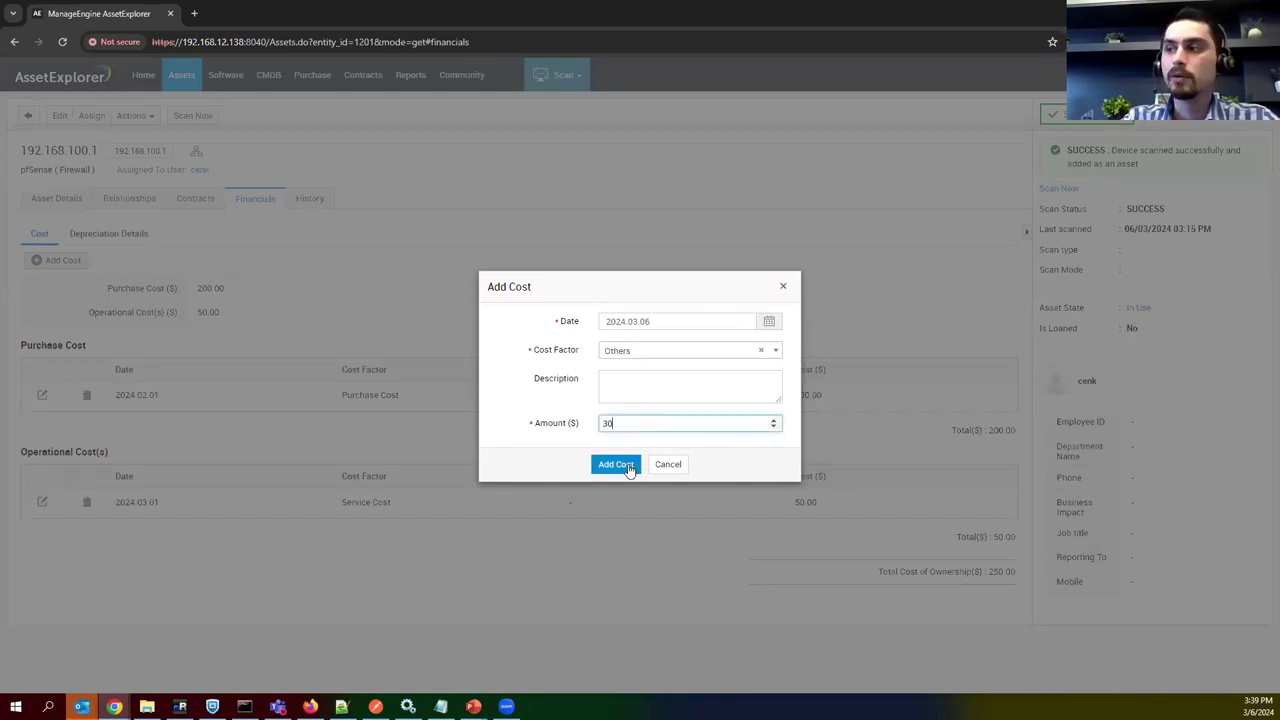
pyautogui.click(629, 467)
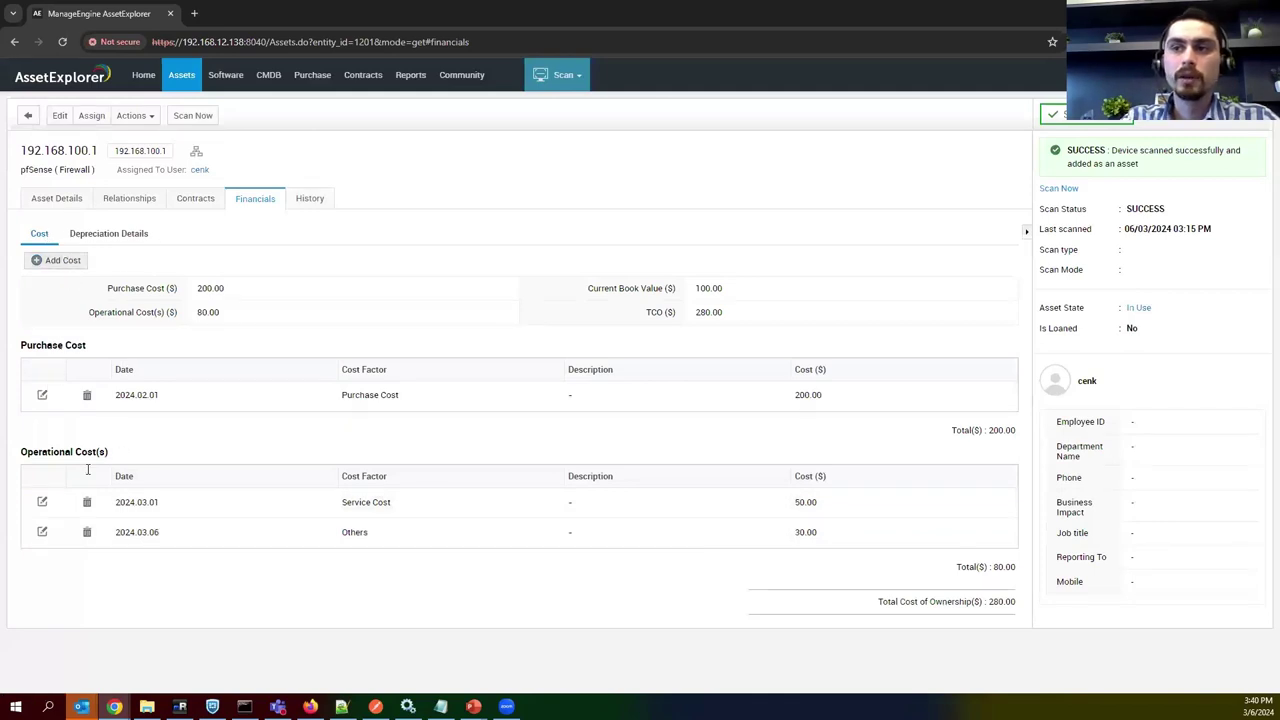
pyautogui.moveTo(40, 448); pyautogui.dragTo(118, 448)
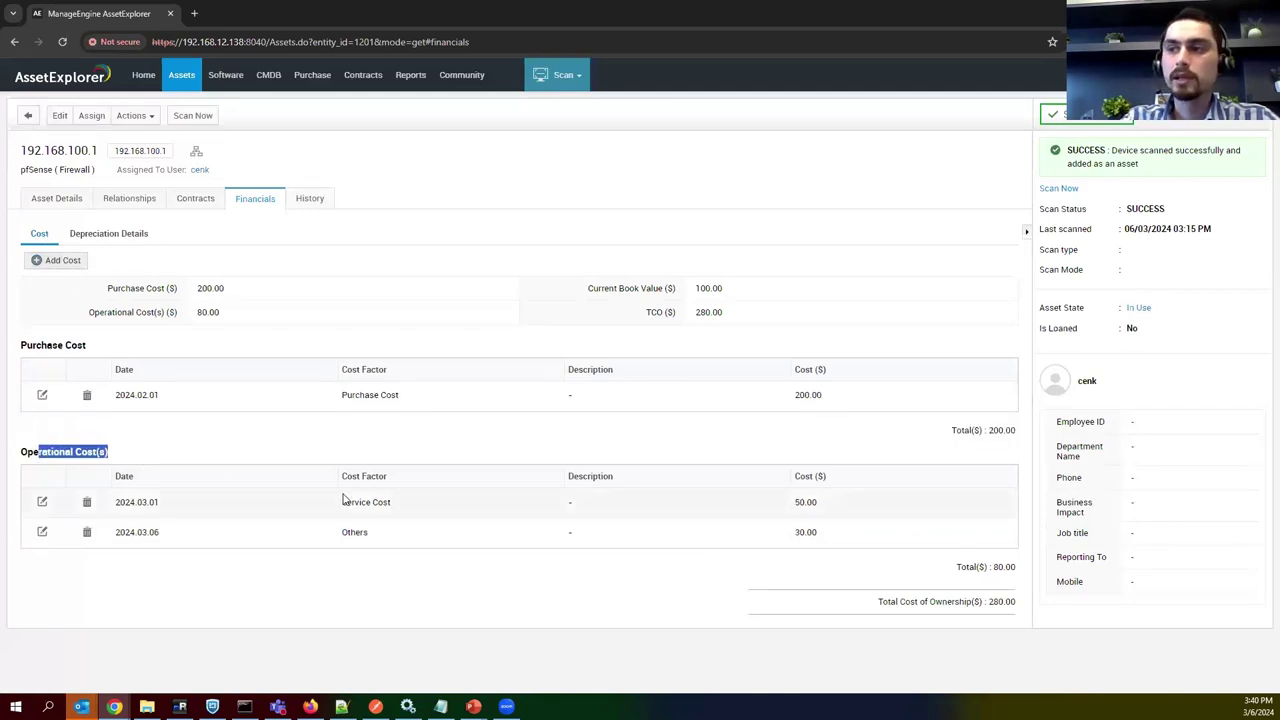
pyautogui.moveTo(342, 502); pyautogui.dragTo(334, 540)
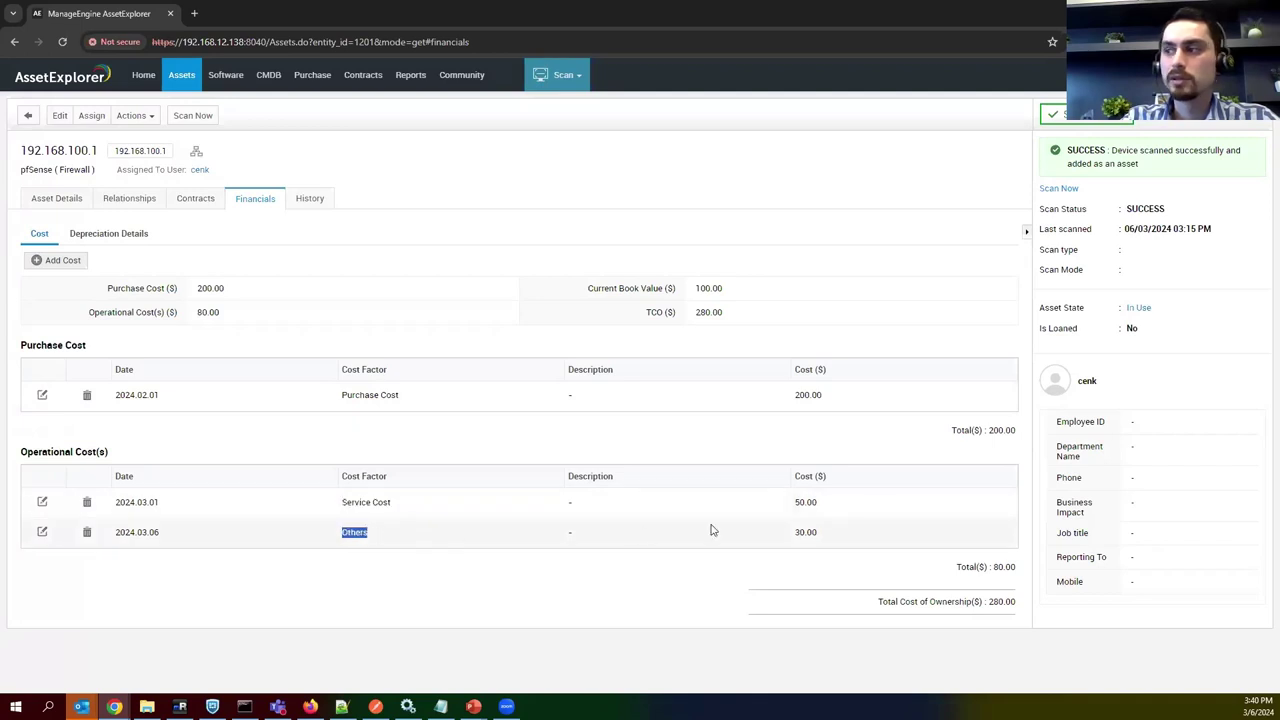
pyautogui.doubleClick(828, 506)
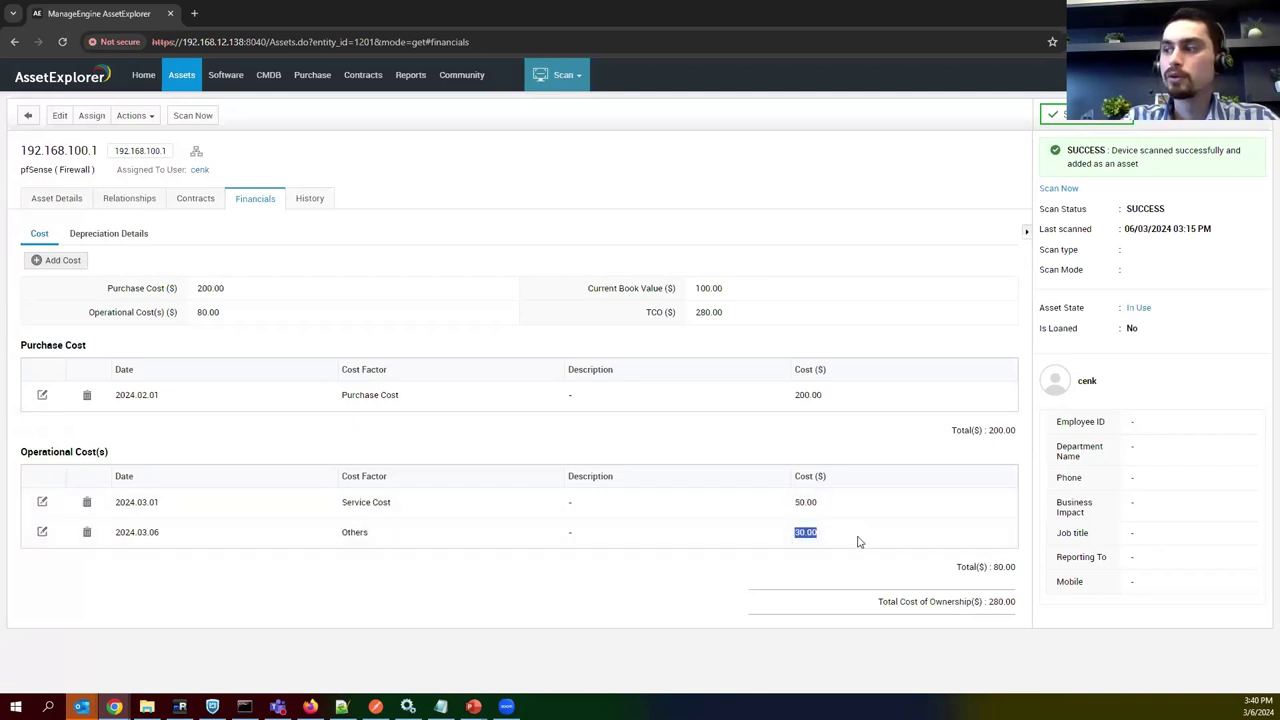
pyautogui.moveTo(1000, 567); pyautogui.dragTo(1032, 600)
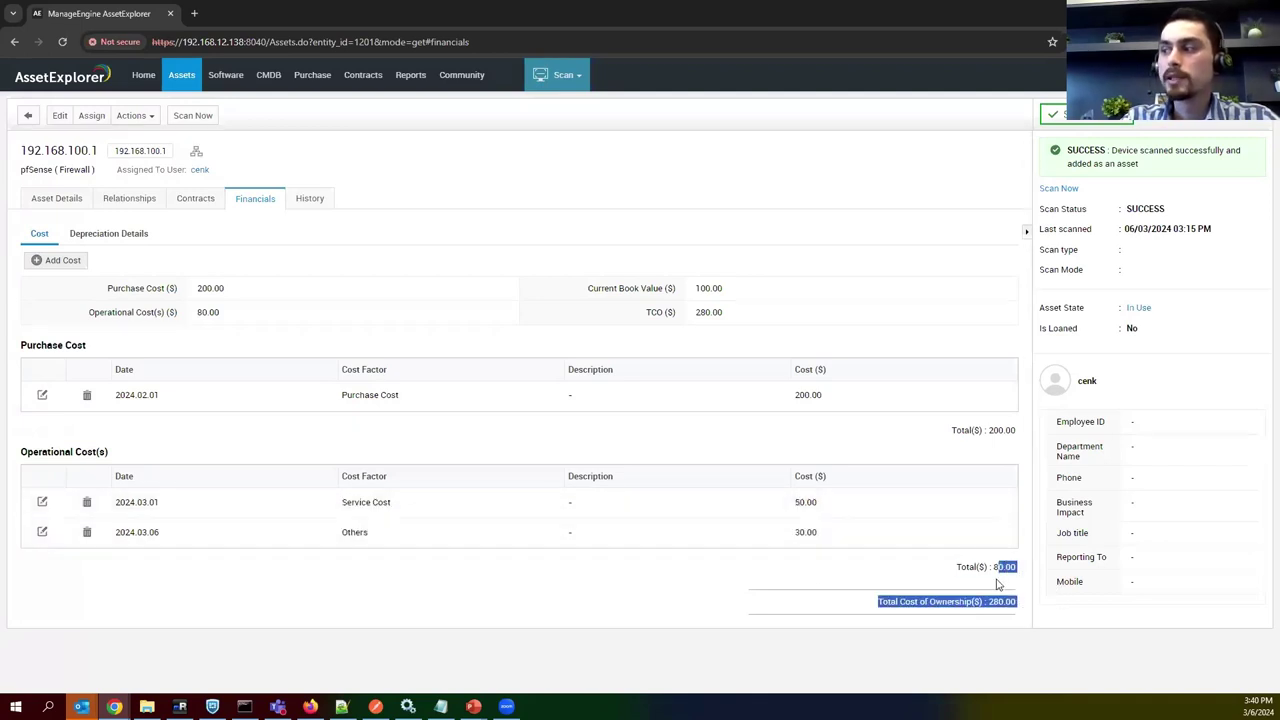
pyautogui.click(969, 581)
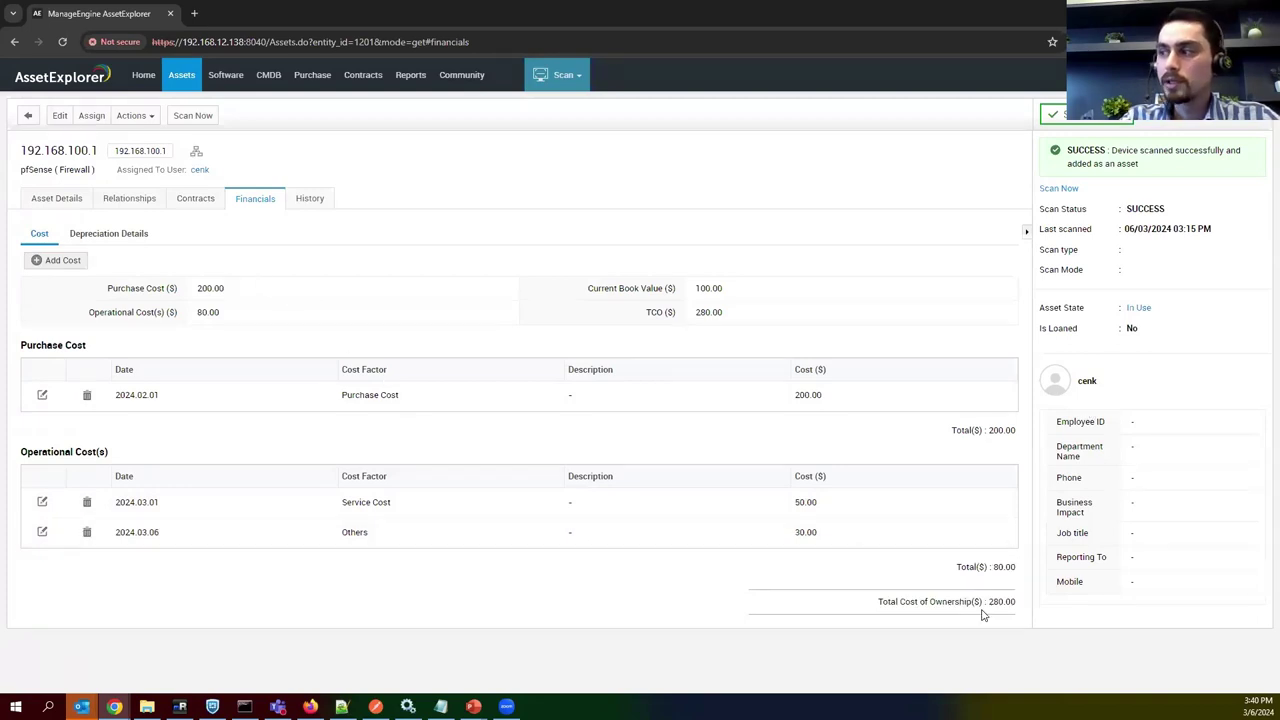
pyautogui.moveTo(995, 563); pyautogui.dragTo(1016, 568)
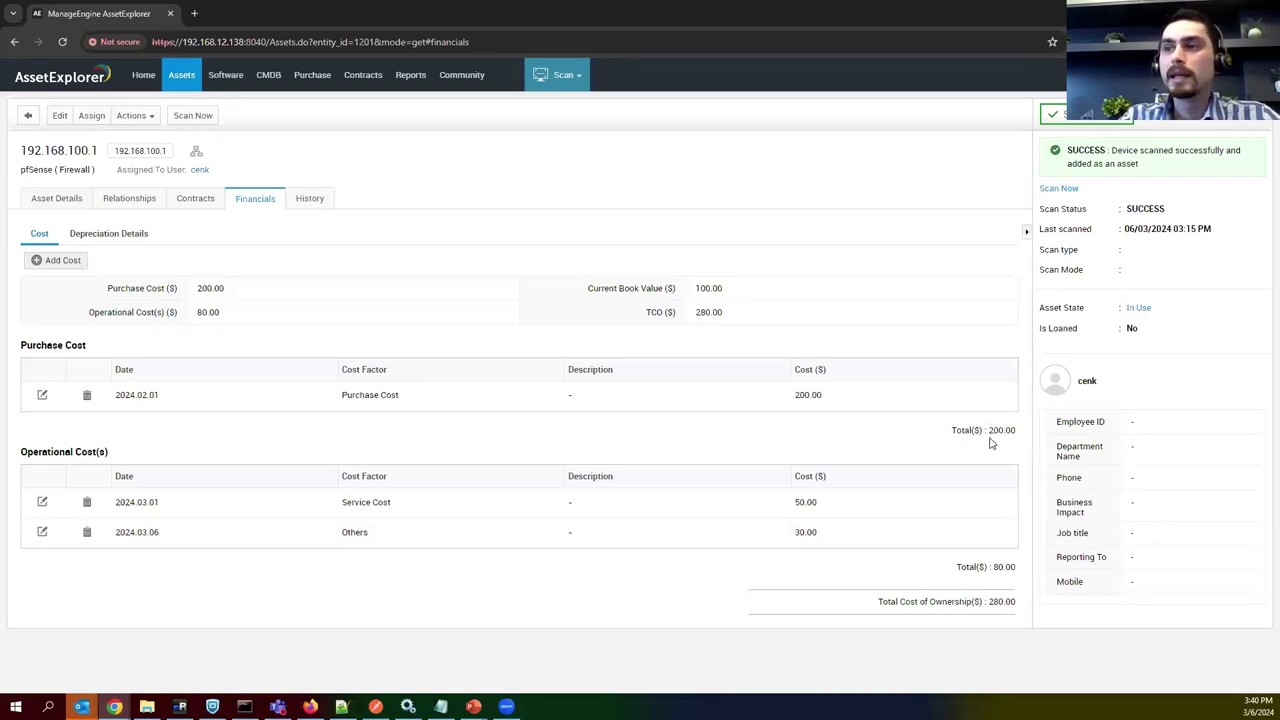
pyautogui.moveTo(990, 567); pyautogui.dragTo(1021, 573)
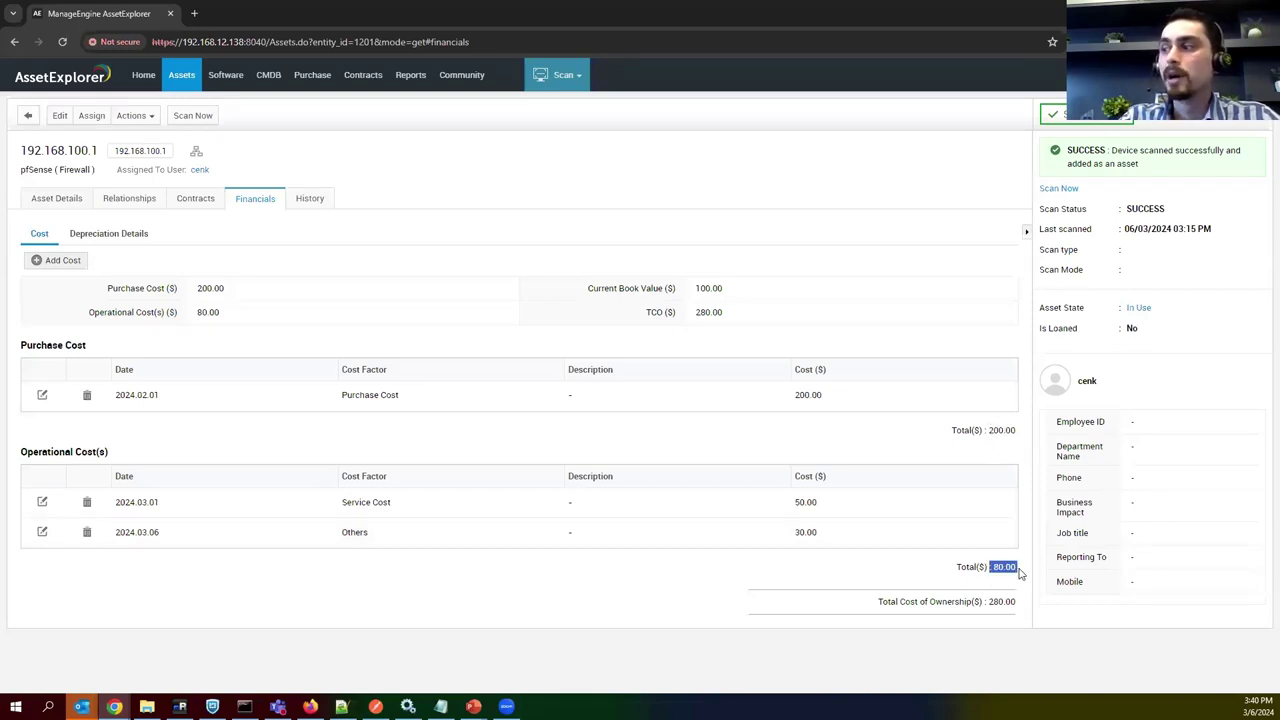
pyautogui.click(1020, 584)
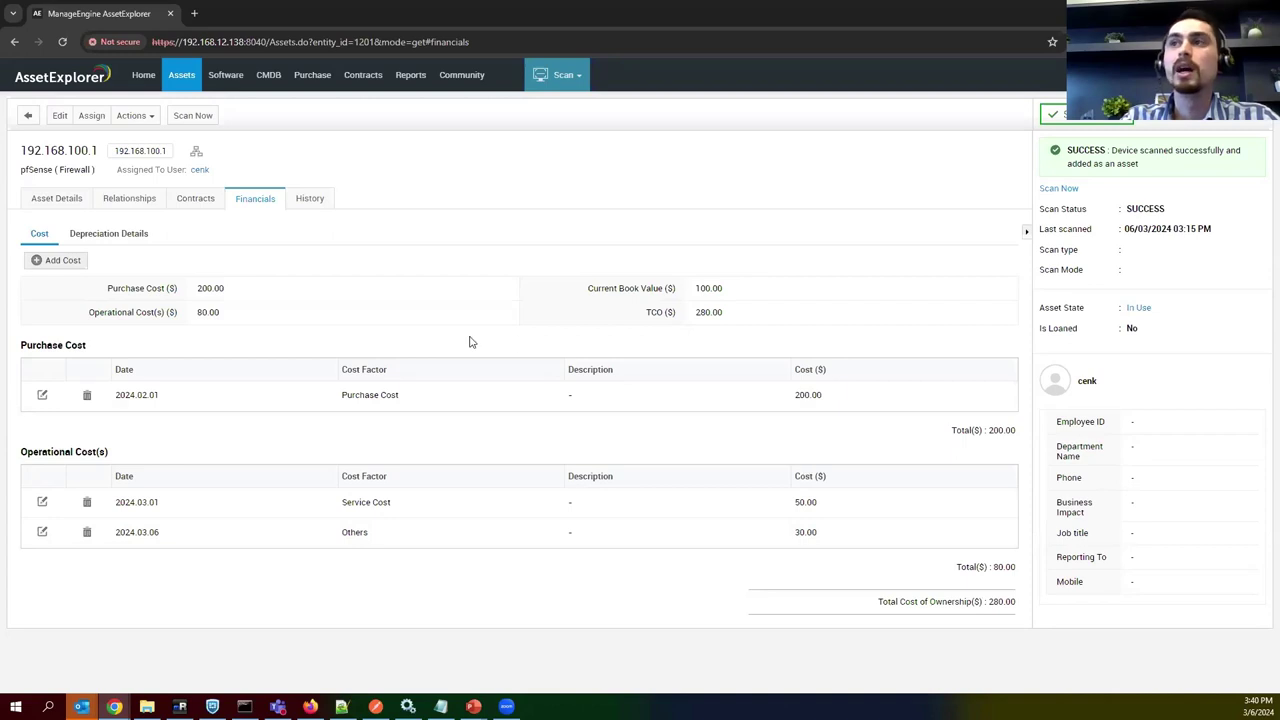
# Open the Cost Details report from the All Assets reports folder, totalling 3,175.00.
pyautogui.click(410, 80)
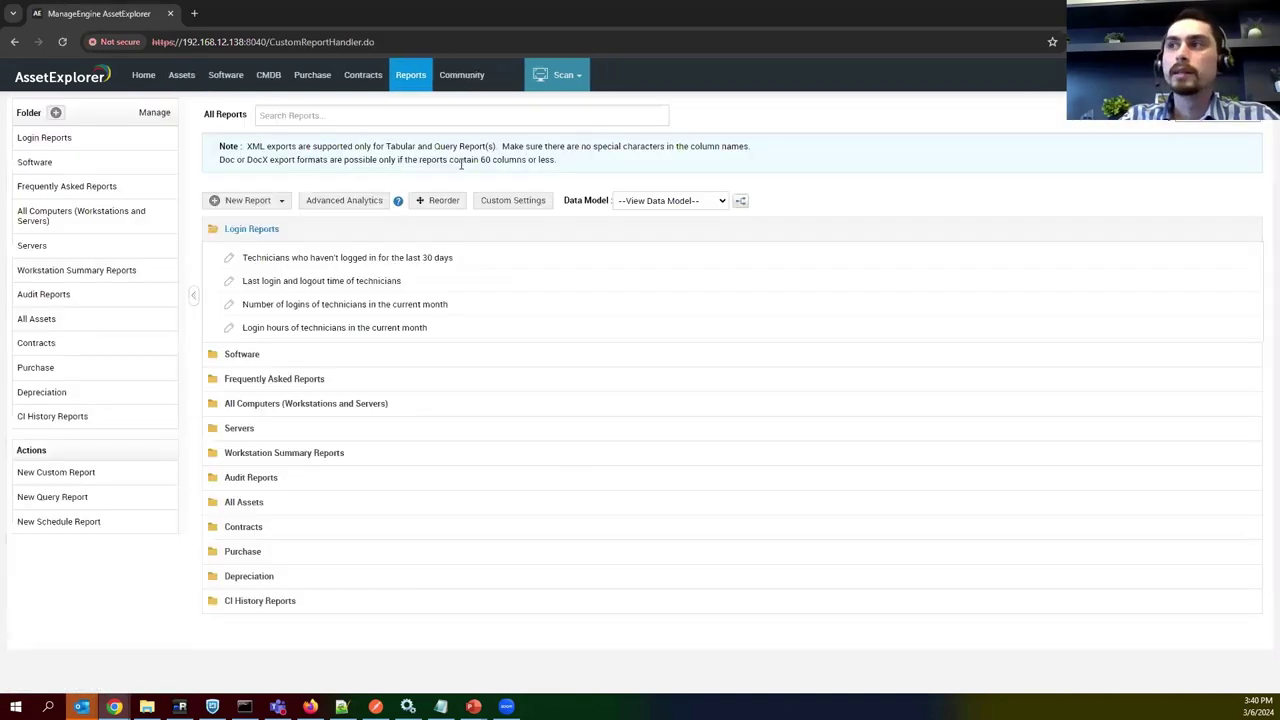
pyautogui.click(331, 356)
pyautogui.scroll(-2, 354, 371)
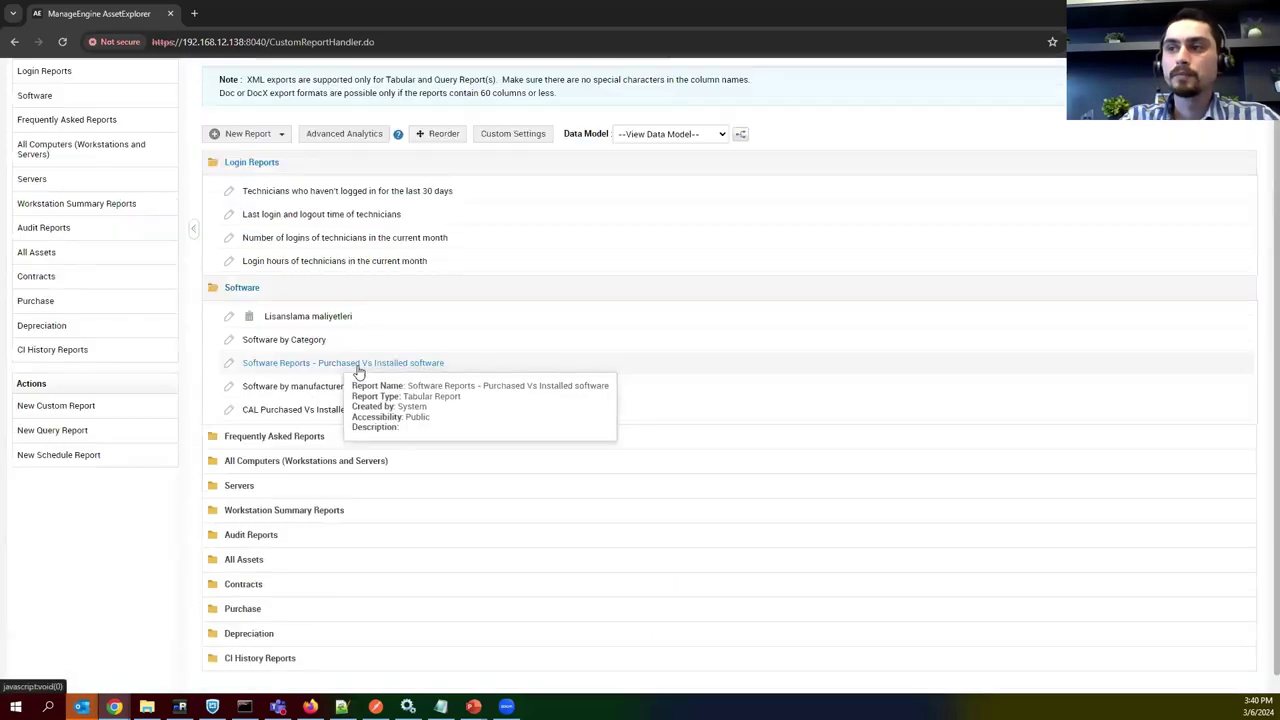
pyautogui.click(299, 516)
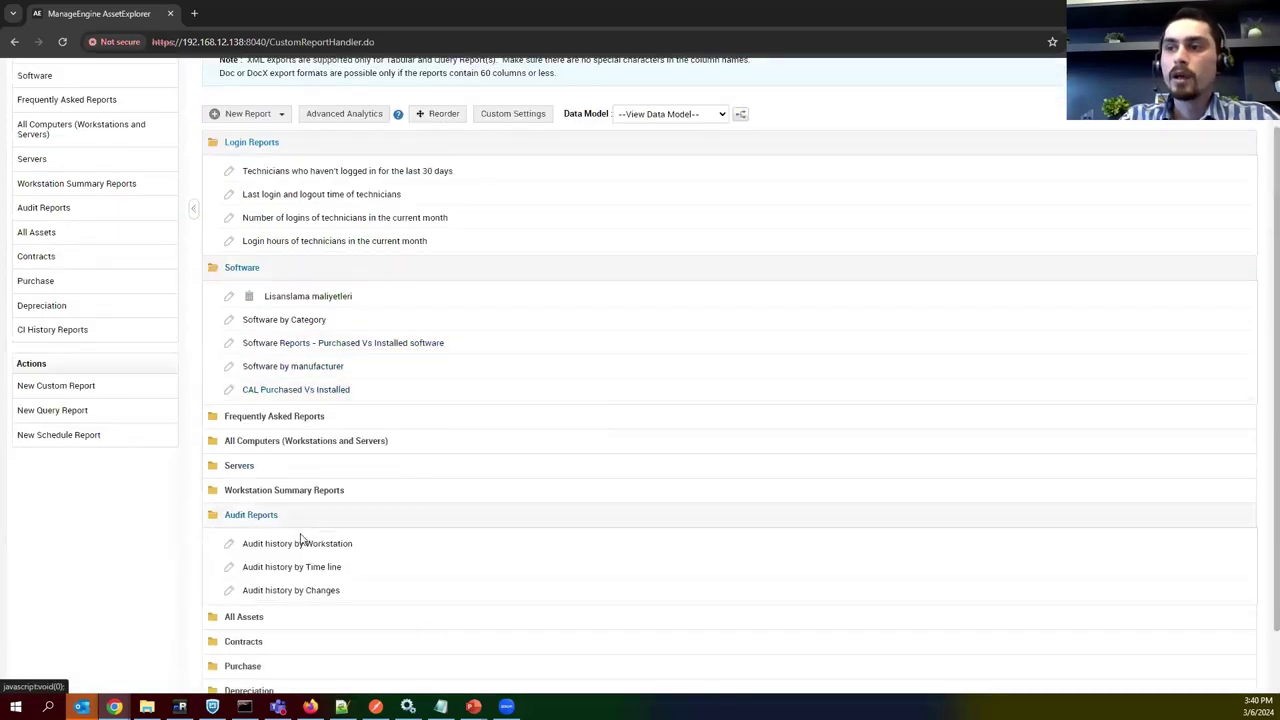
pyautogui.click(296, 621)
pyautogui.scroll(-2, 506, 451)
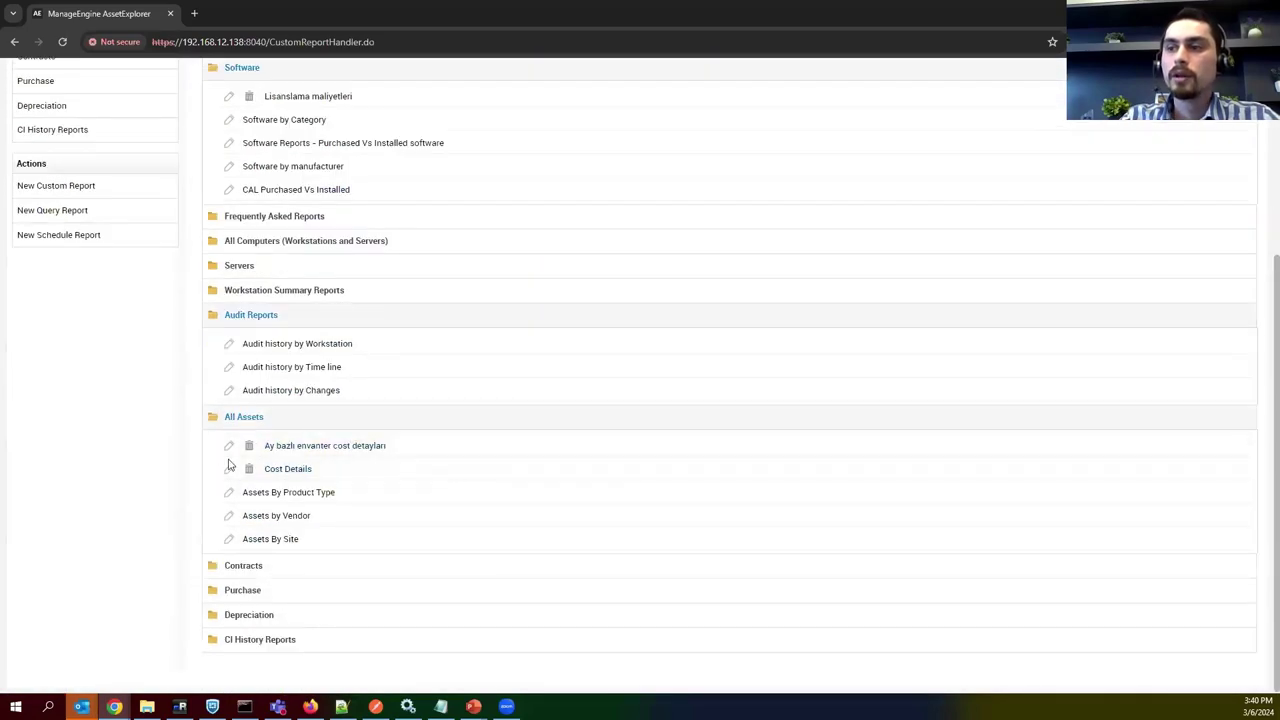
pyautogui.click(285, 470)
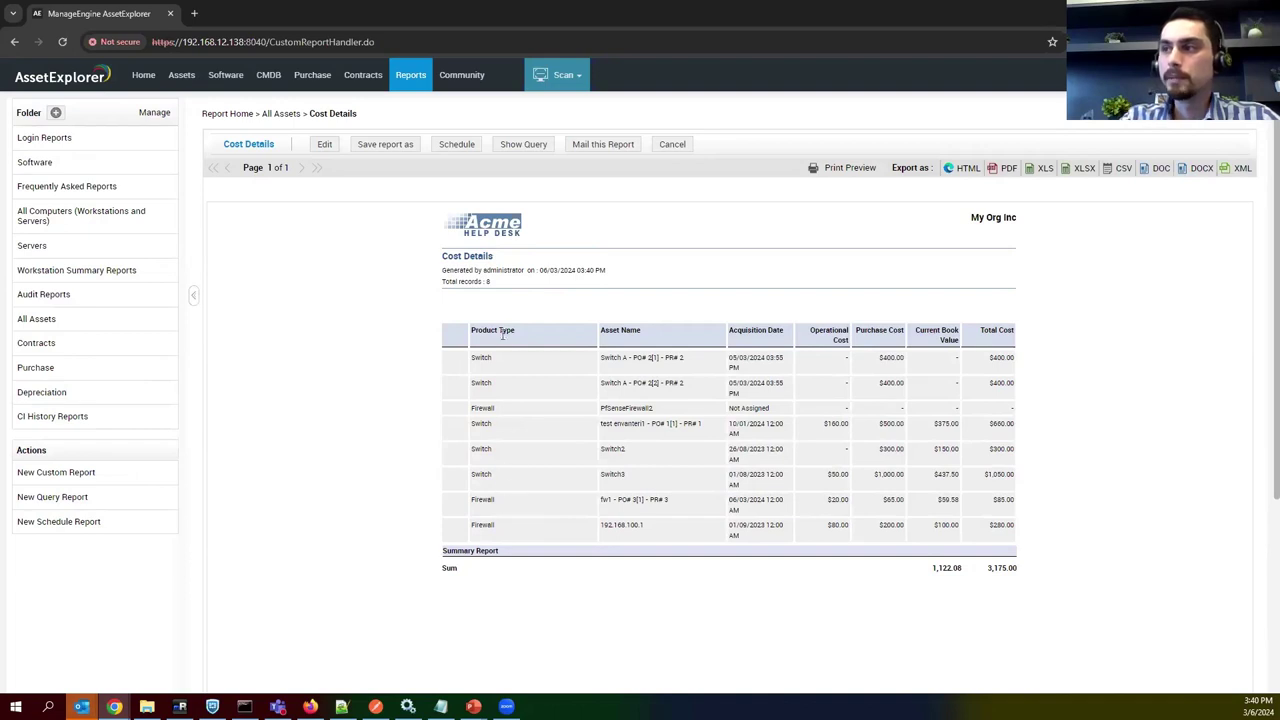
# Highlight the Product Type, Asset Name and Acquisition Date column headings of the Cost Details report.
pyautogui.moveTo(514, 330); pyautogui.dragTo(466, 330)
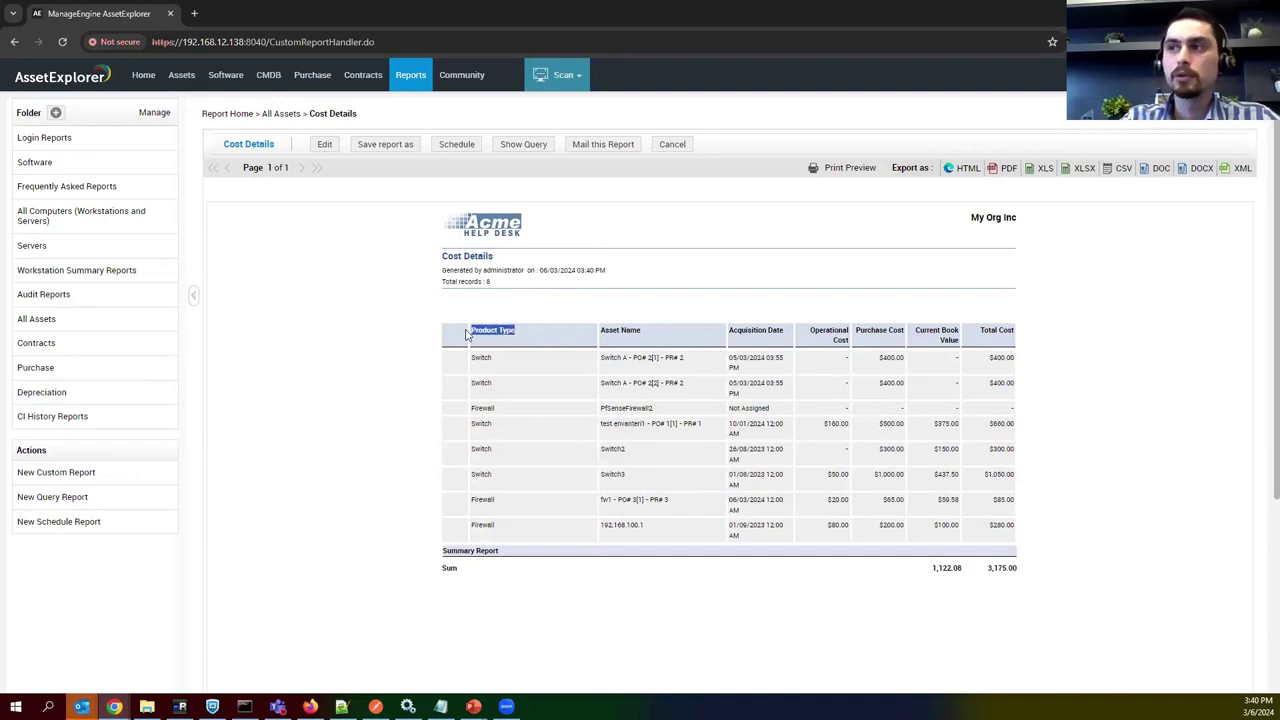
pyautogui.click(533, 350)
pyautogui.moveTo(642, 328); pyautogui.dragTo(600, 324)
pyautogui.click(665, 334)
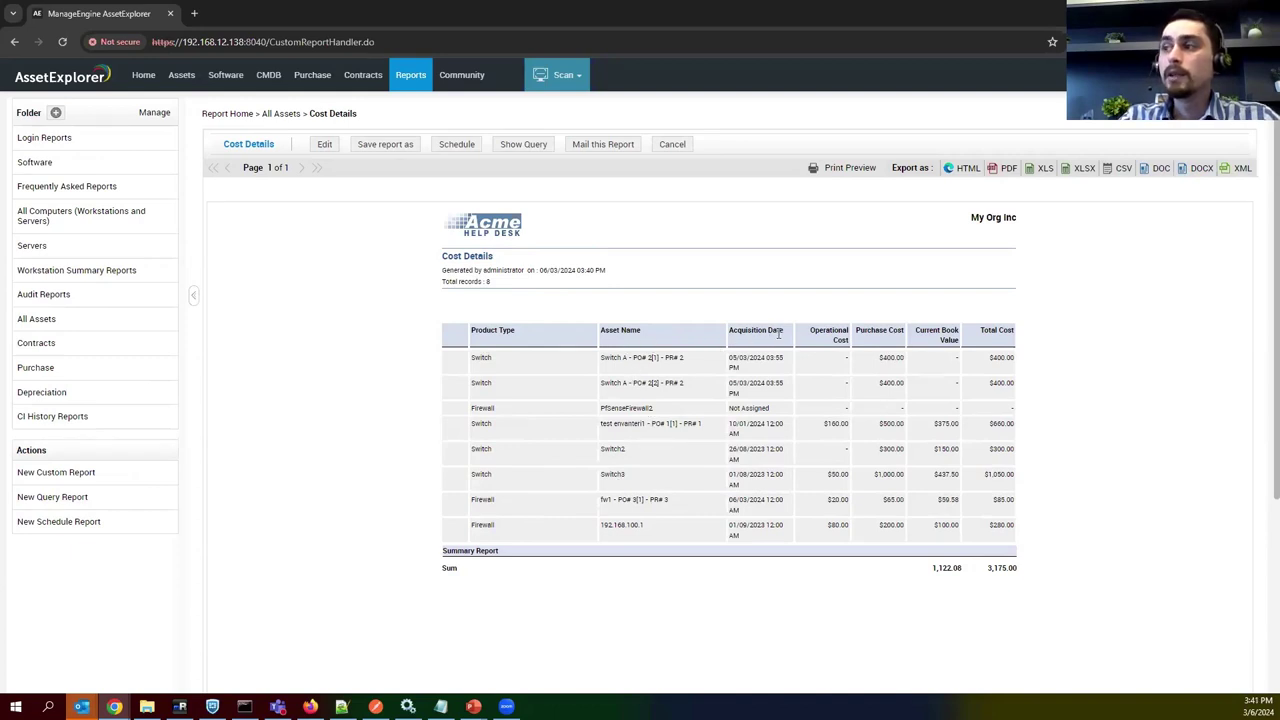
pyautogui.moveTo(778, 334); pyautogui.dragTo(840, 339)
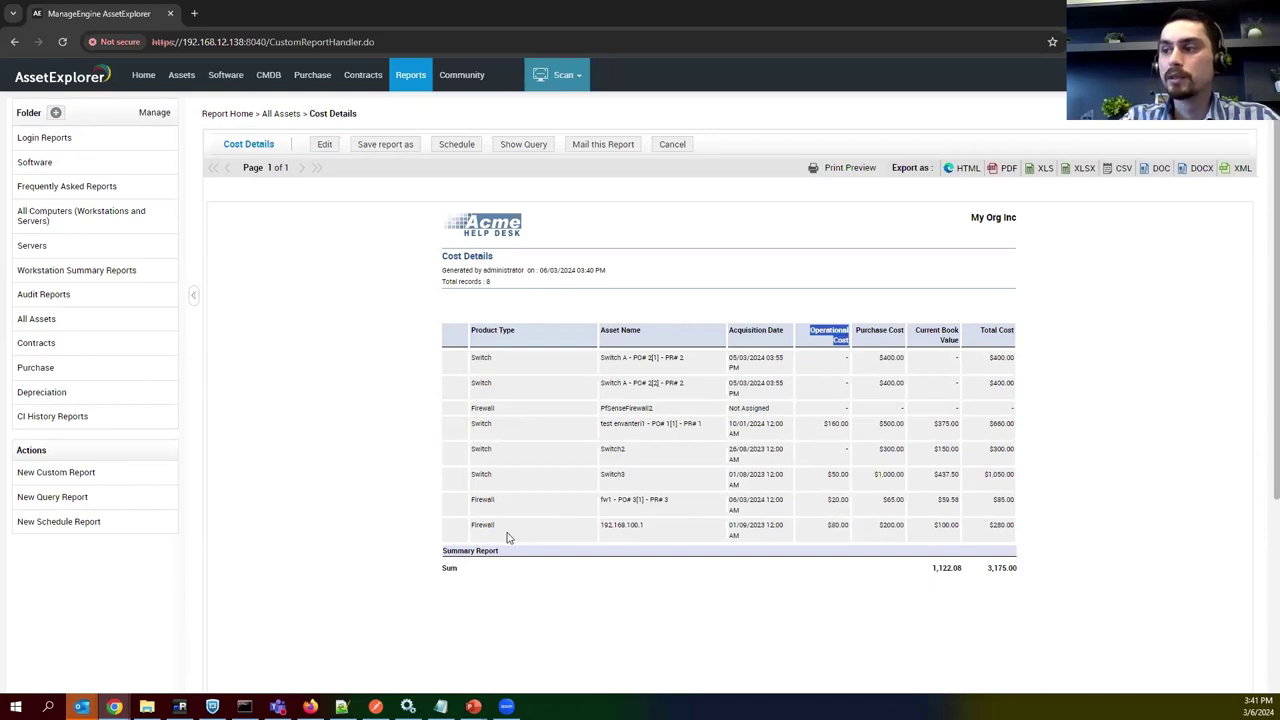
# Review 192.168.100.1's costs: $80.00 operational, $200.00 purchase, $100.00 book value, $280.00 total.
pyautogui.moveTo(646, 531); pyautogui.dragTo(603, 525)
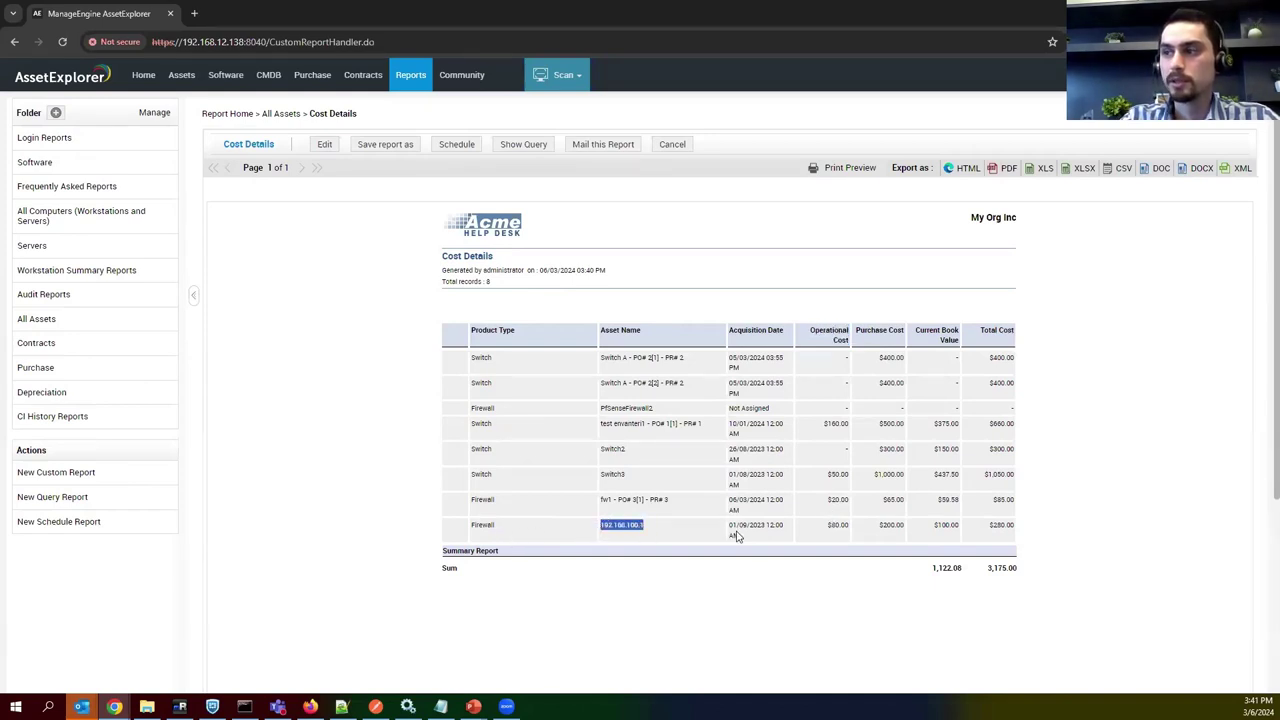
pyautogui.moveTo(820, 528); pyautogui.dragTo(852, 529)
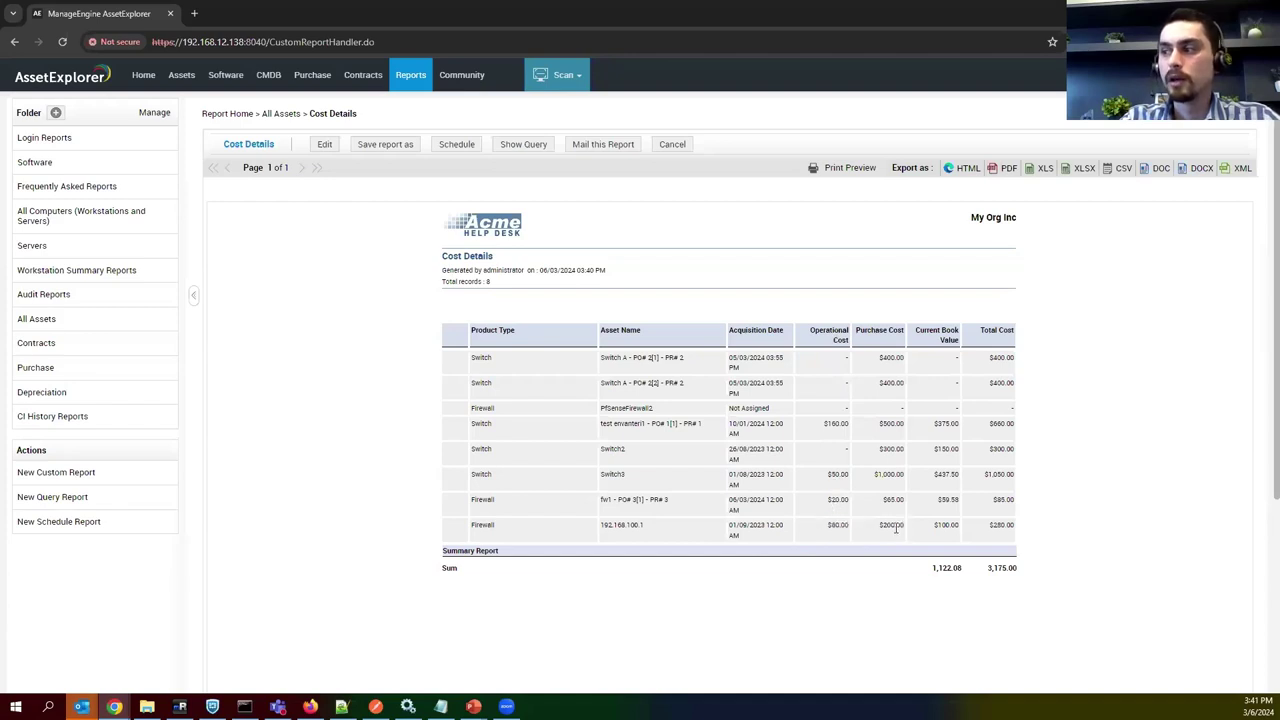
pyautogui.doubleClick(892, 525)
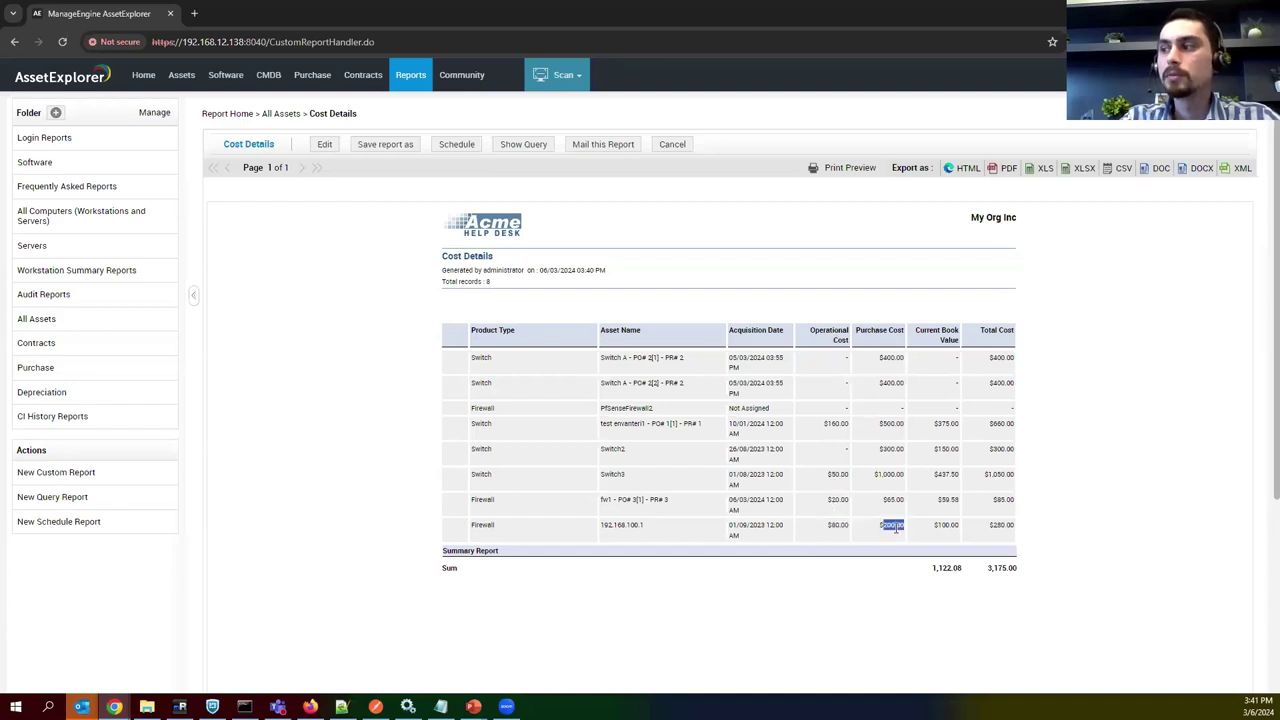
pyautogui.doubleClick(946, 525)
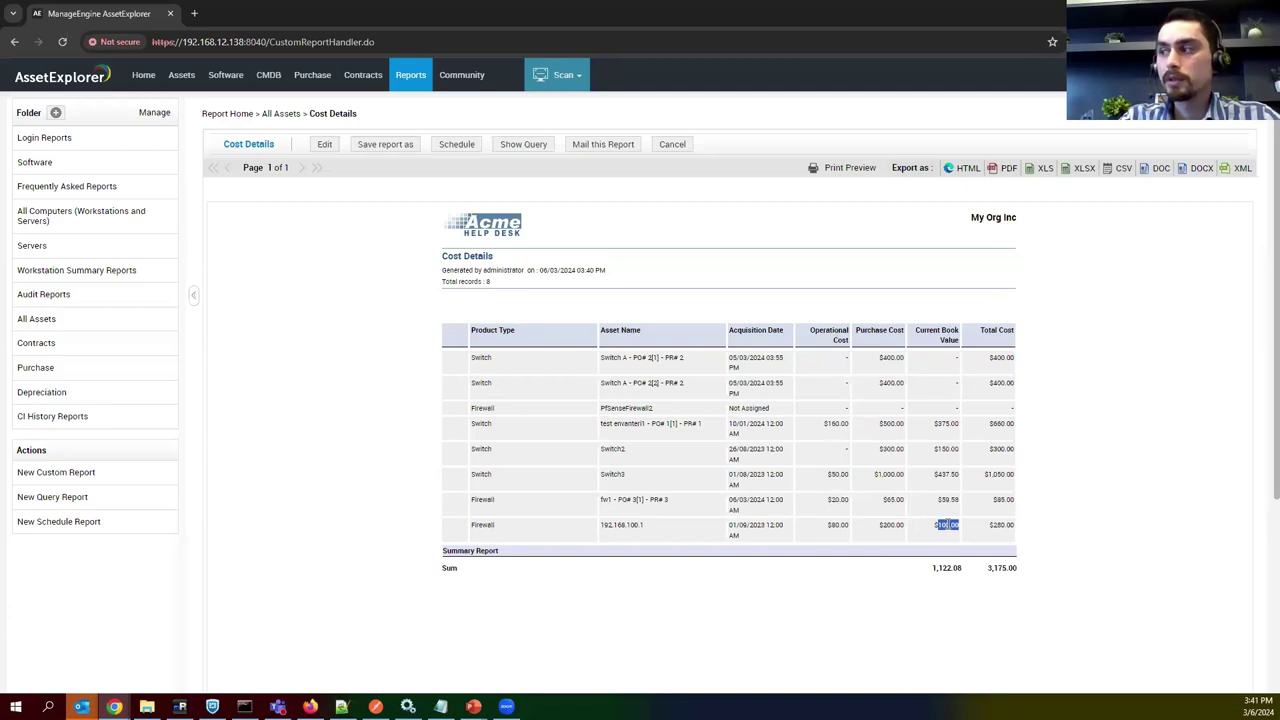
pyautogui.click(934, 538)
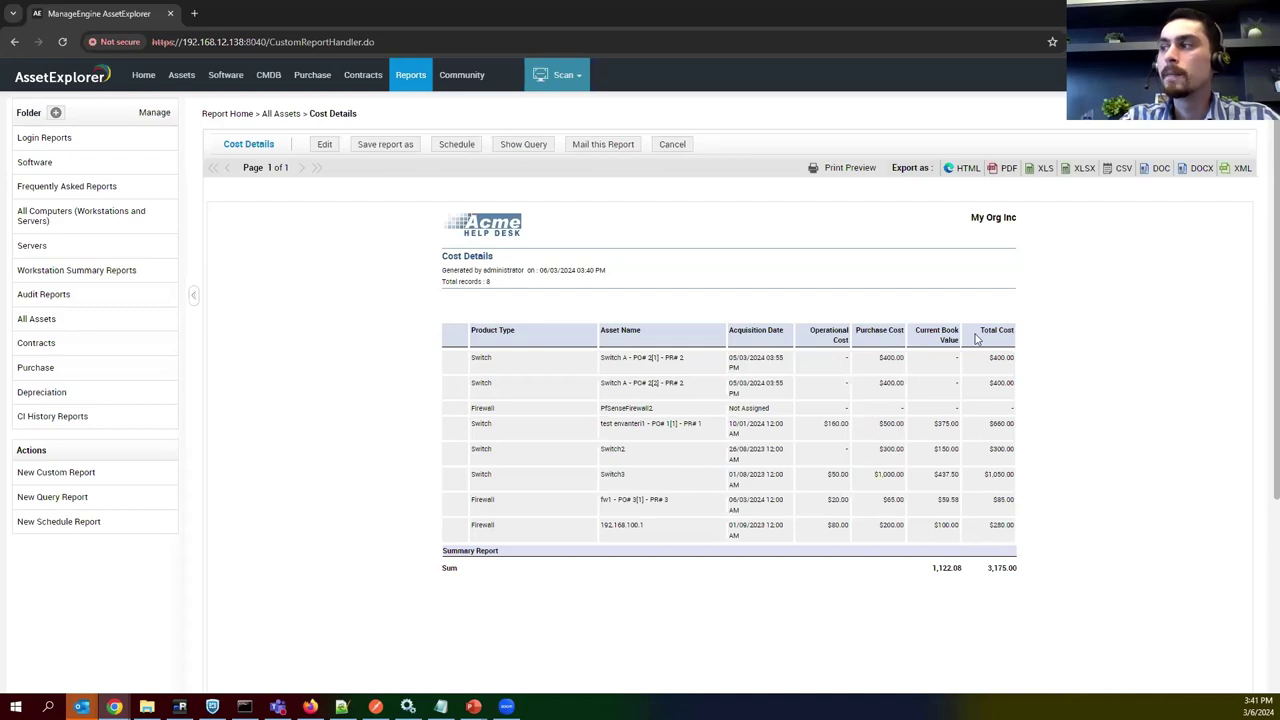
pyautogui.moveTo(977, 331); pyautogui.dragTo(1020, 356)
pyautogui.doubleClick(990, 528)
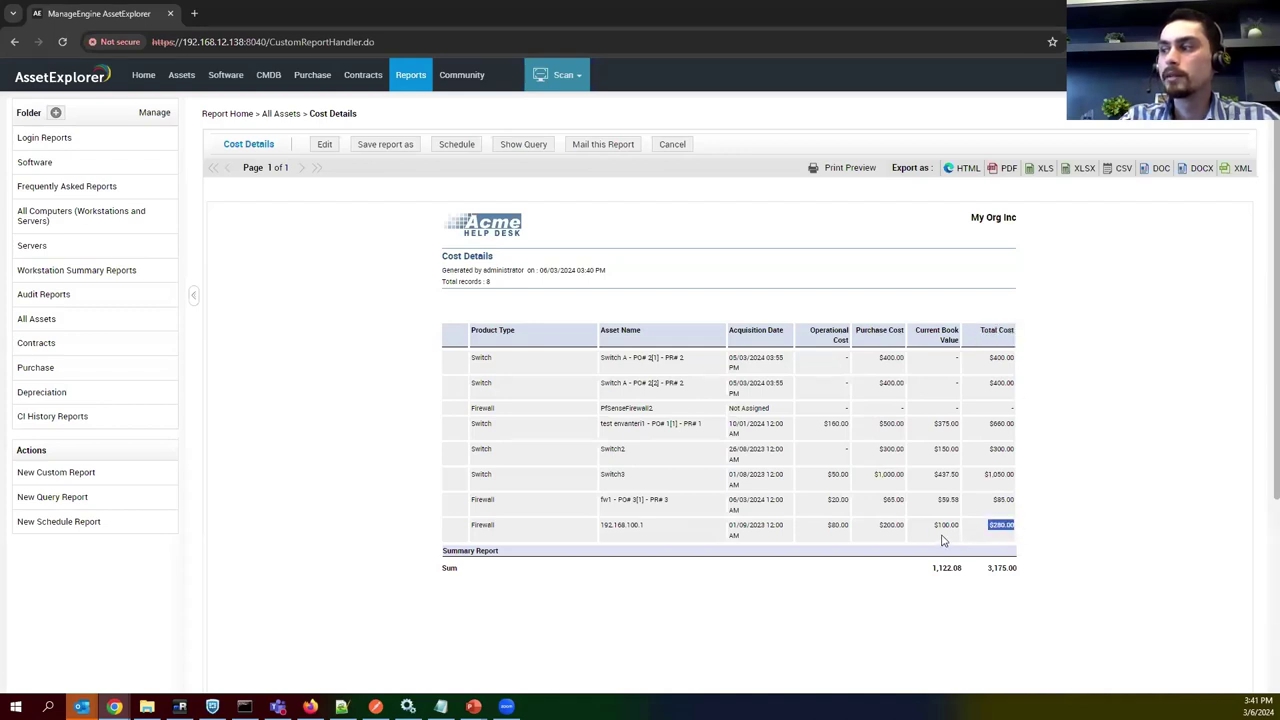
pyautogui.doubleClick(900, 530)
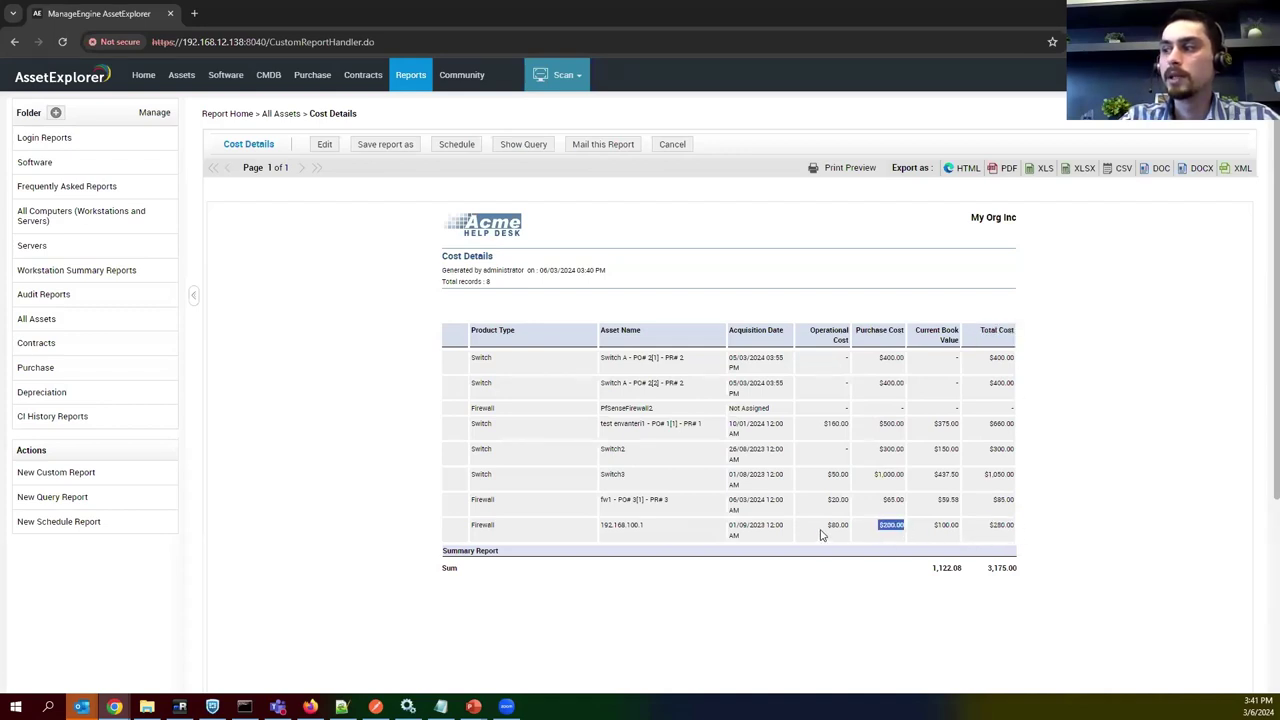
pyautogui.doubleClick(840, 527)
pyautogui.click(850, 538)
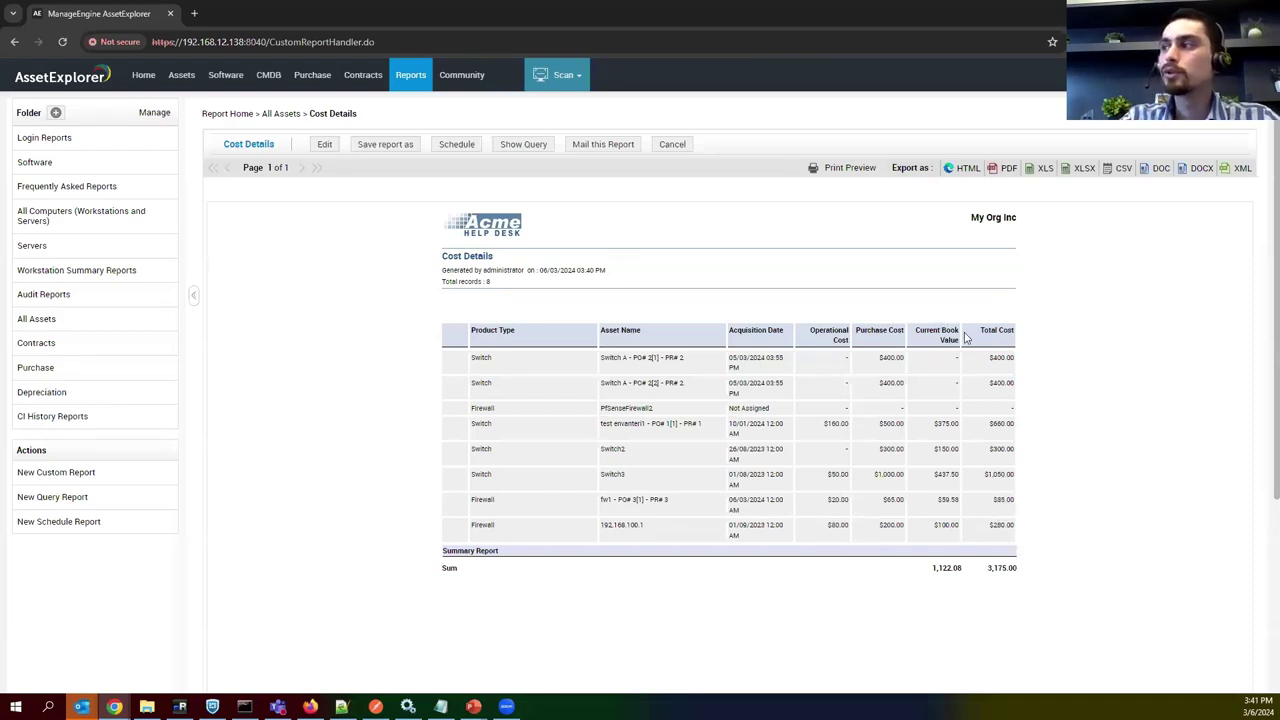
# Highlight the 3,175.00 total cost sum and the $160.00, $50.00, $20.00, $80.00 operational costs.
pyautogui.moveTo(983, 330); pyautogui.dragTo(1018, 335)
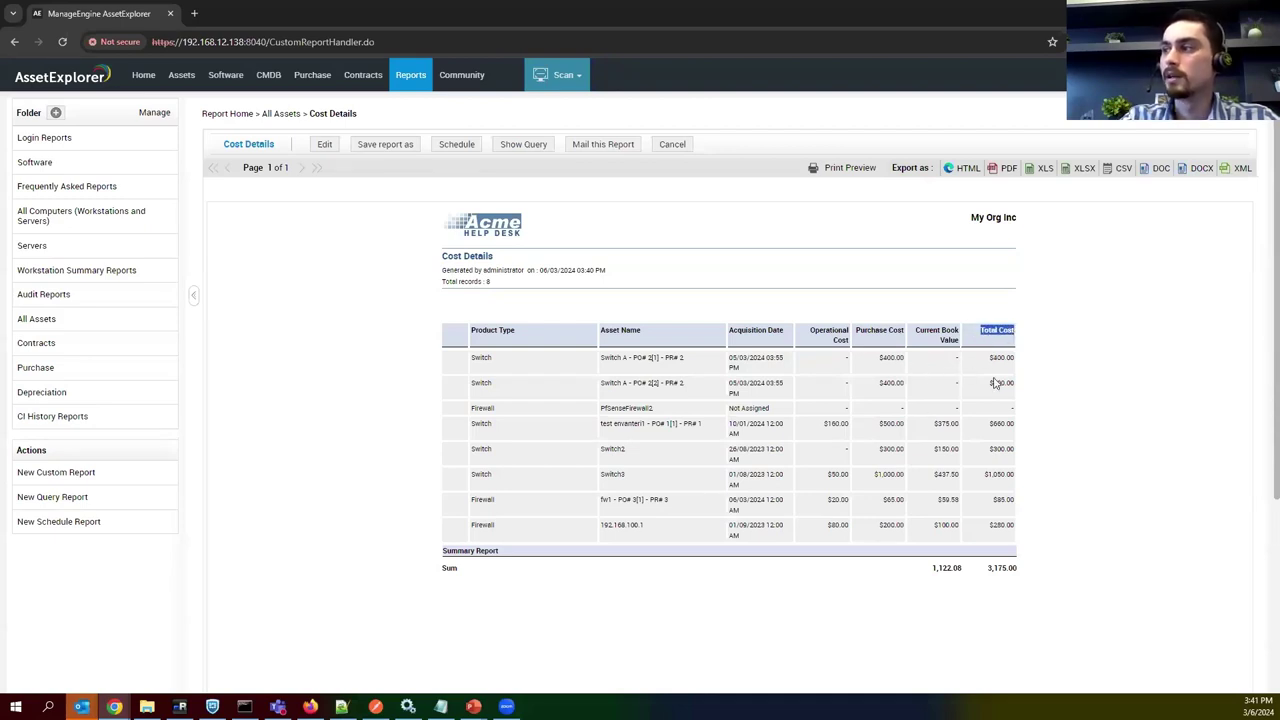
pyautogui.moveTo(988, 568); pyautogui.dragTo(1020, 563)
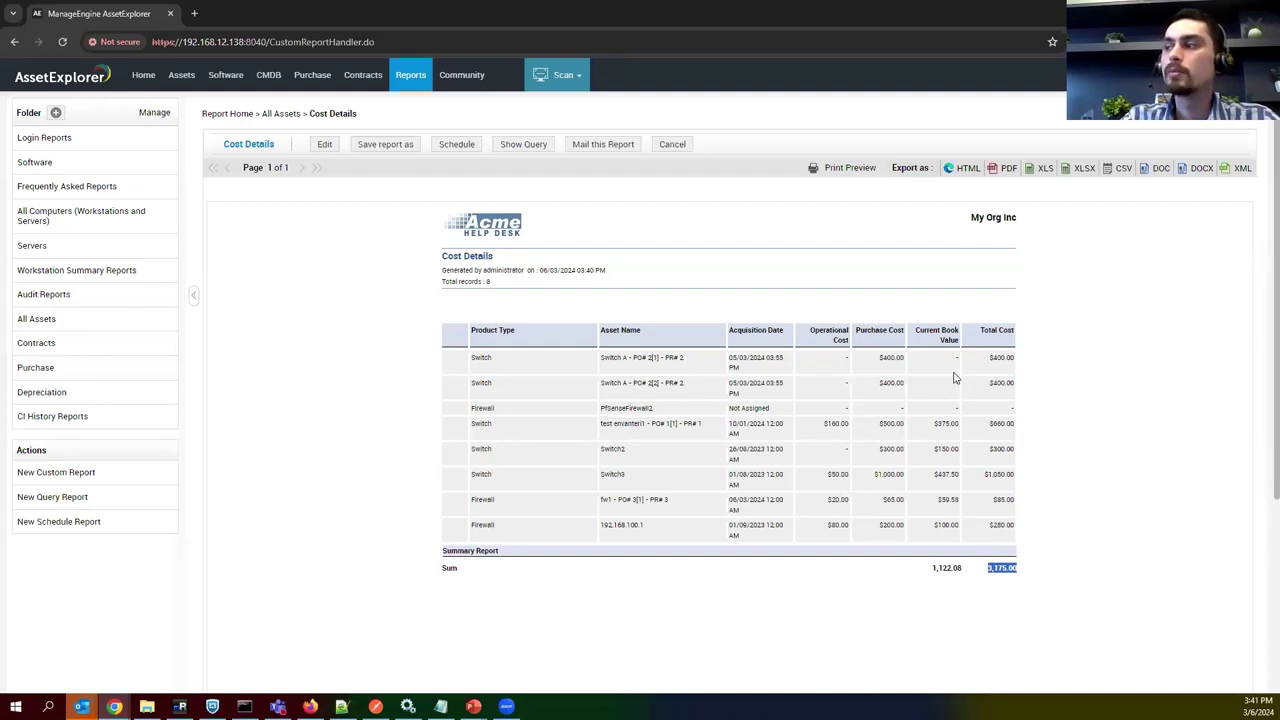
pyautogui.moveTo(928, 430); pyautogui.dragTo(942, 478)
pyautogui.click(945, 483)
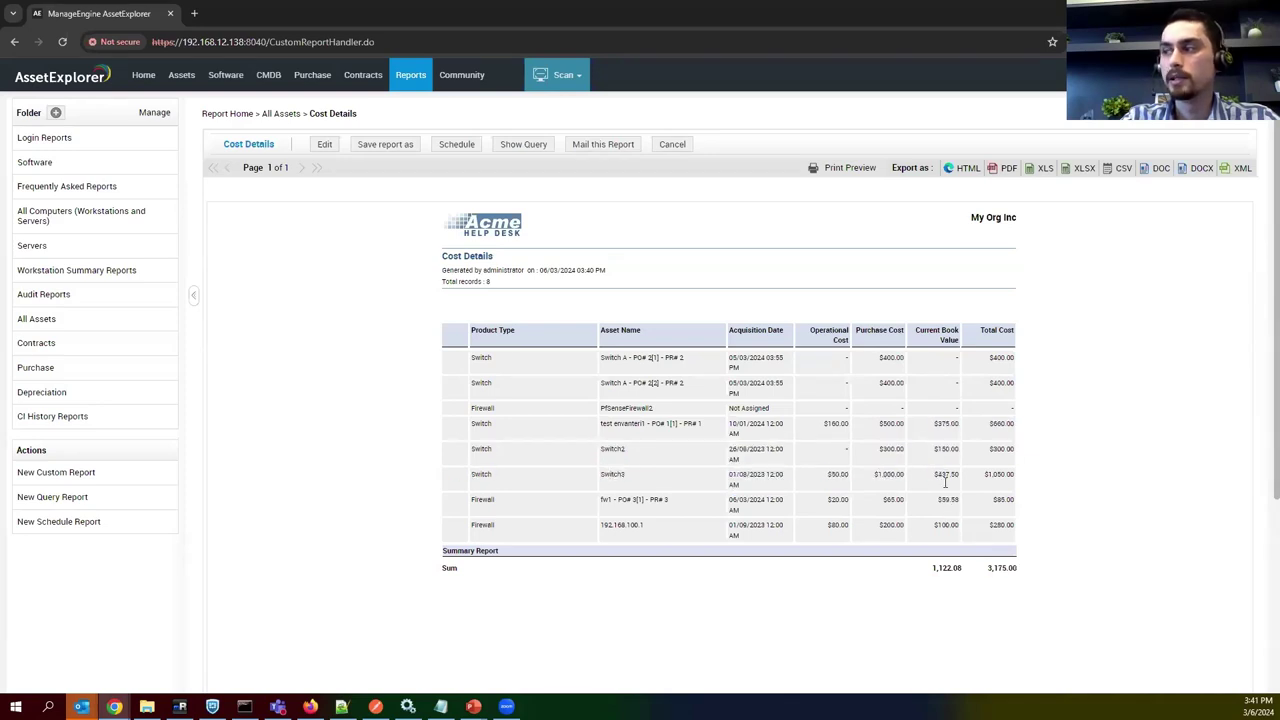
pyautogui.moveTo(846, 423); pyautogui.dragTo(826, 424)
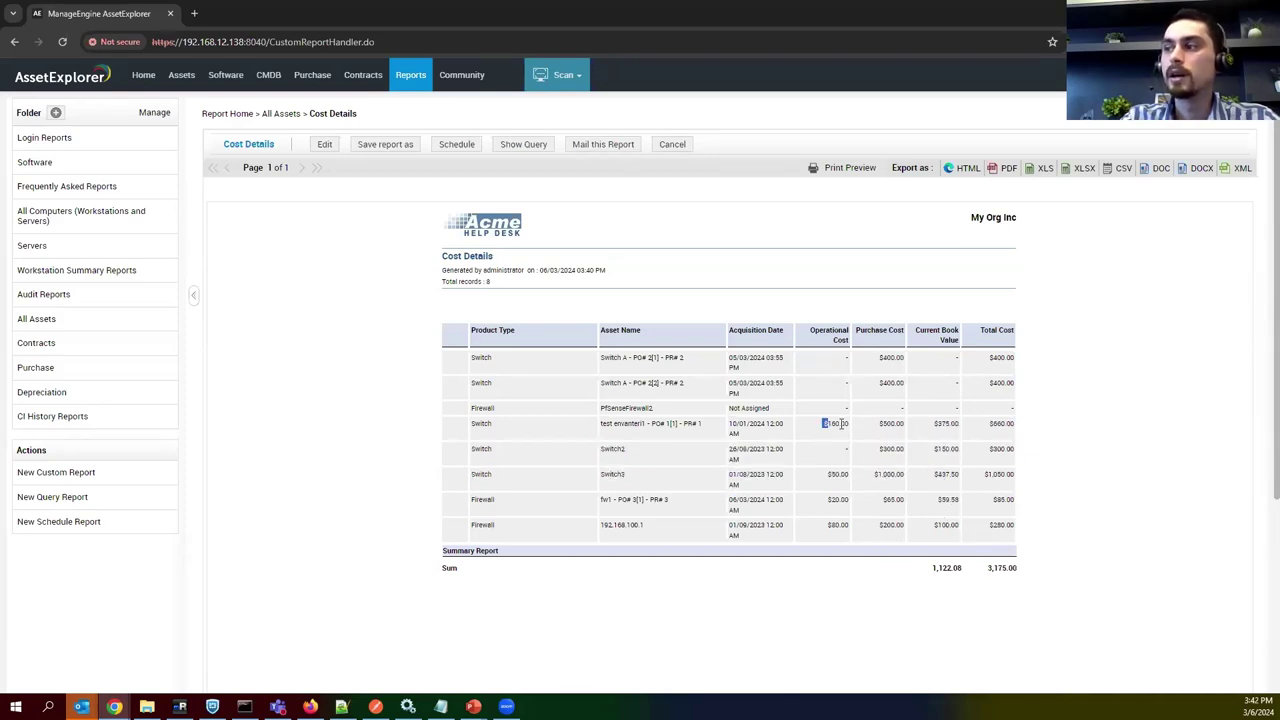
pyautogui.doubleClick(836, 474)
pyautogui.doubleClick(836, 499)
pyautogui.doubleClick(837, 525)
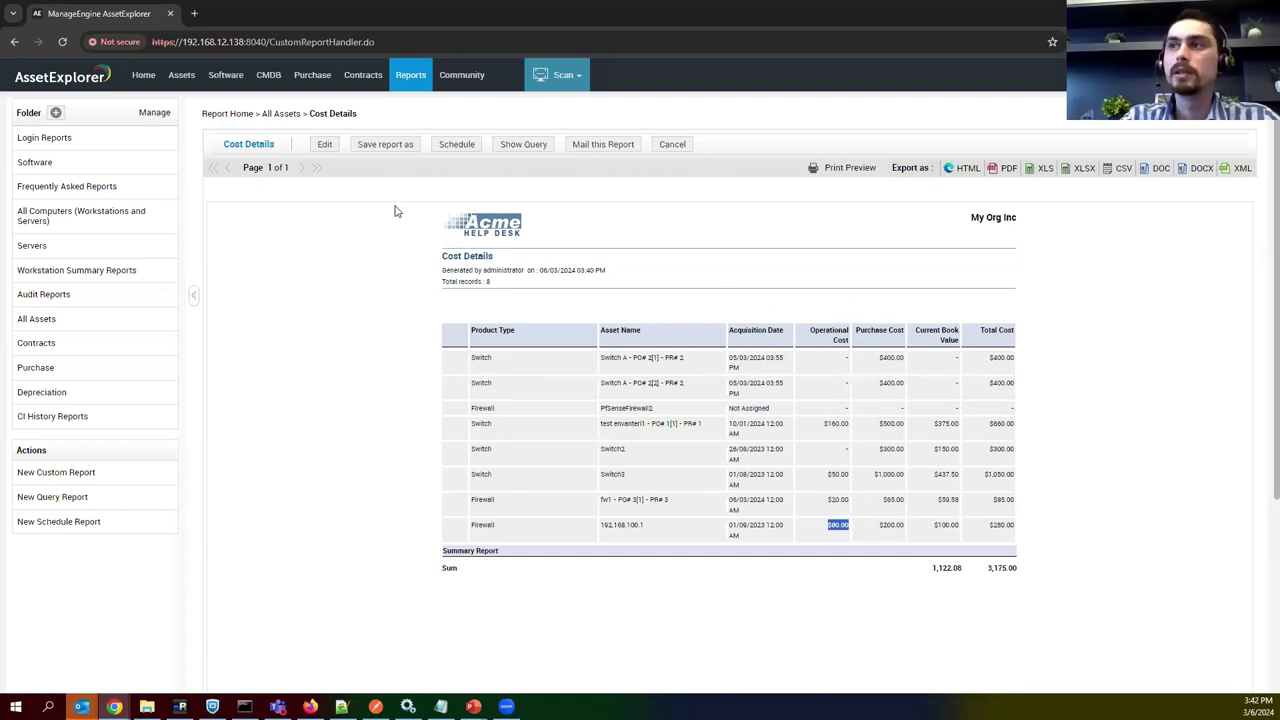
# Open the 'Ay bazlı envanter cost detayları' report from the All Assets folder.
pyautogui.click(407, 85)
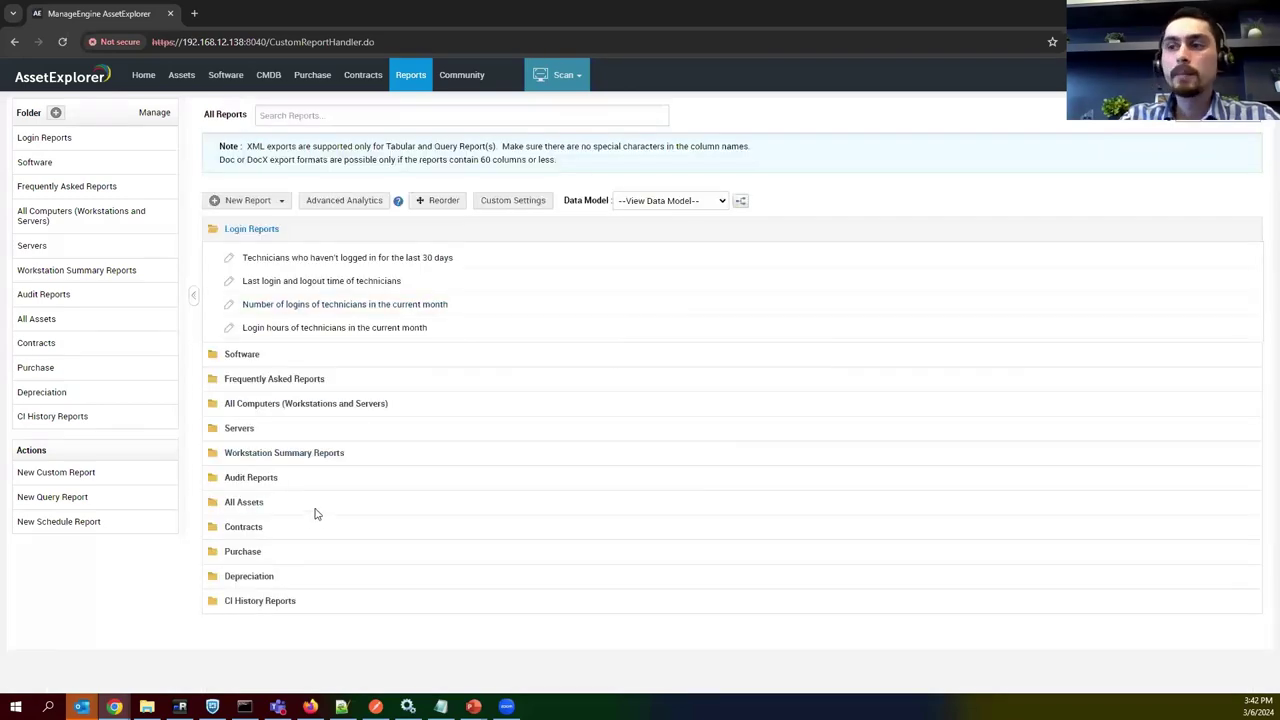
pyautogui.click(315, 511)
pyautogui.scroll(-1, 315, 511)
pyautogui.click(322, 466)
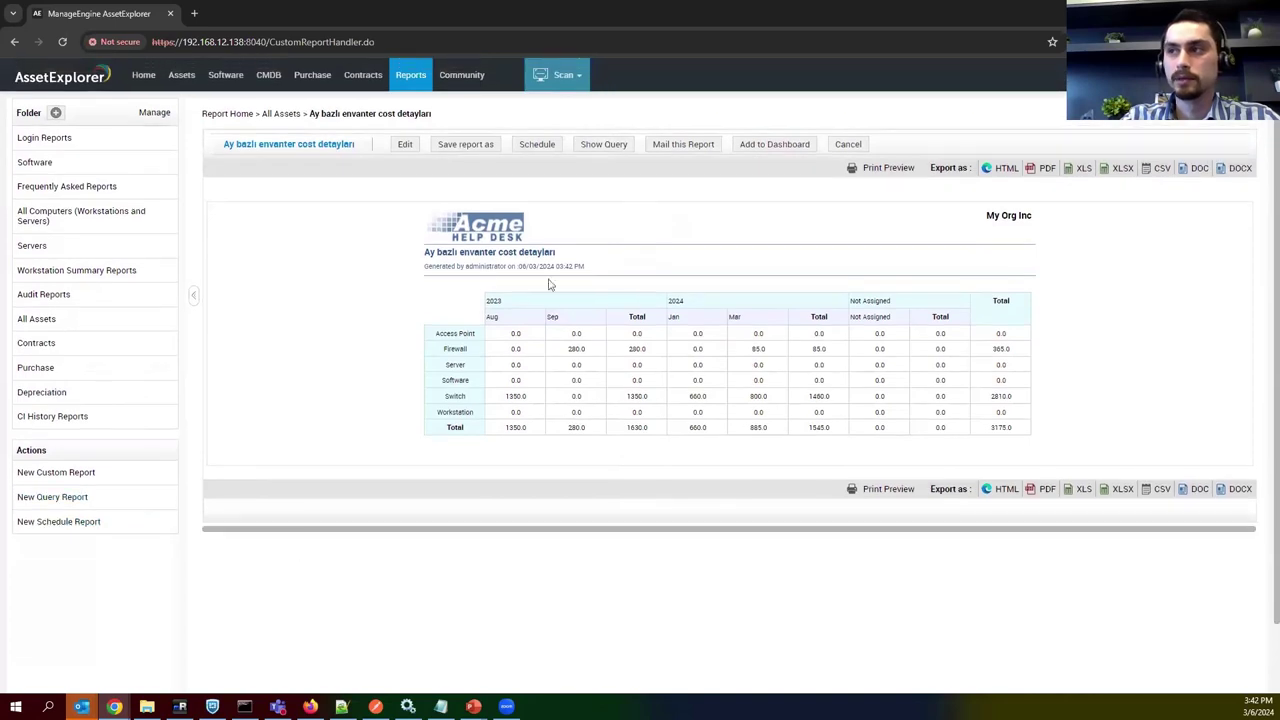
# Highlight the 2023 and 2024 year headings and the Access Point, Firewall and Switch rows.
pyautogui.doubleClick(493, 300)
pyautogui.doubleClick(676, 301)
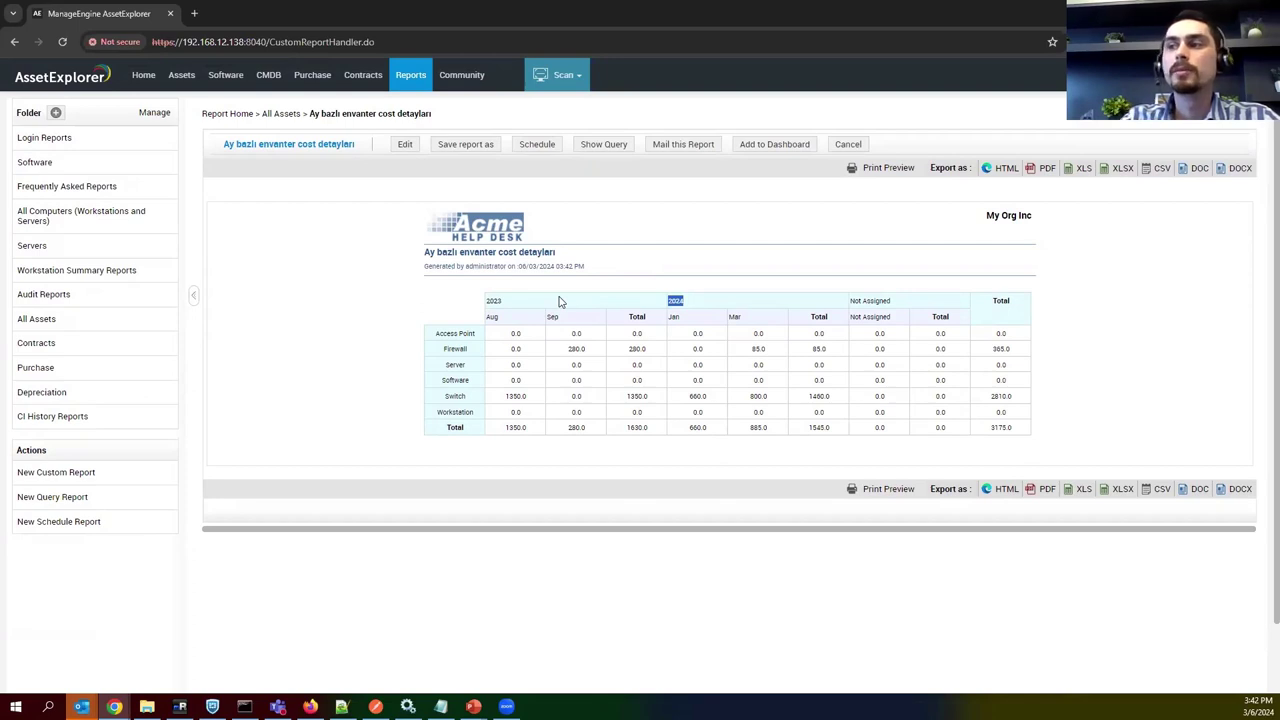
pyautogui.doubleClick(447, 333)
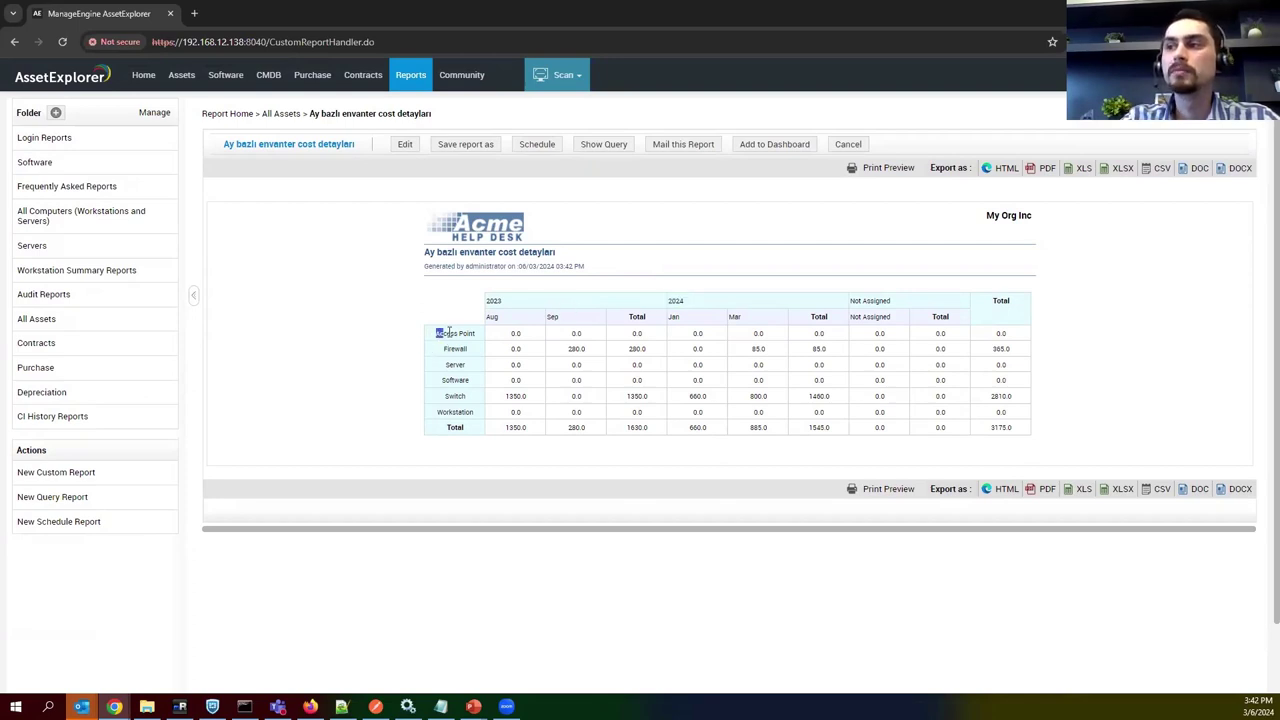
pyautogui.moveTo(449, 333); pyautogui.dragTo(474, 331)
pyautogui.doubleClick(455, 348)
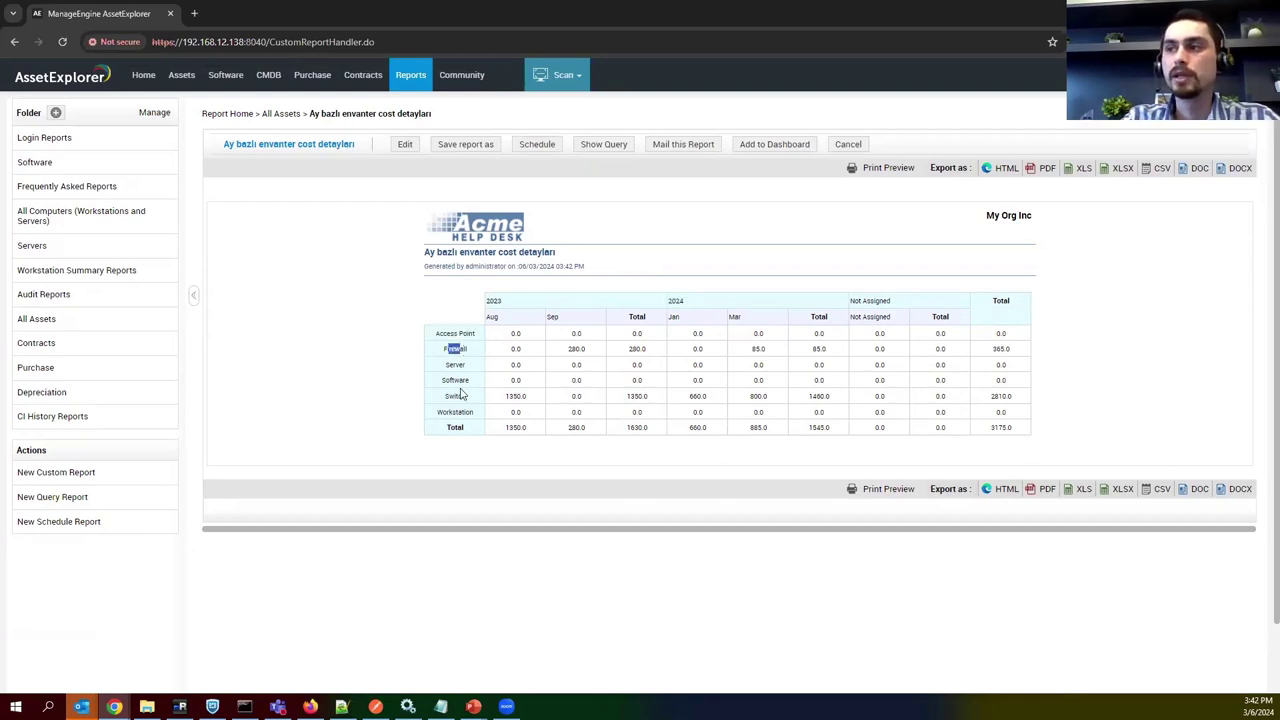
pyautogui.doubleClick(490, 301)
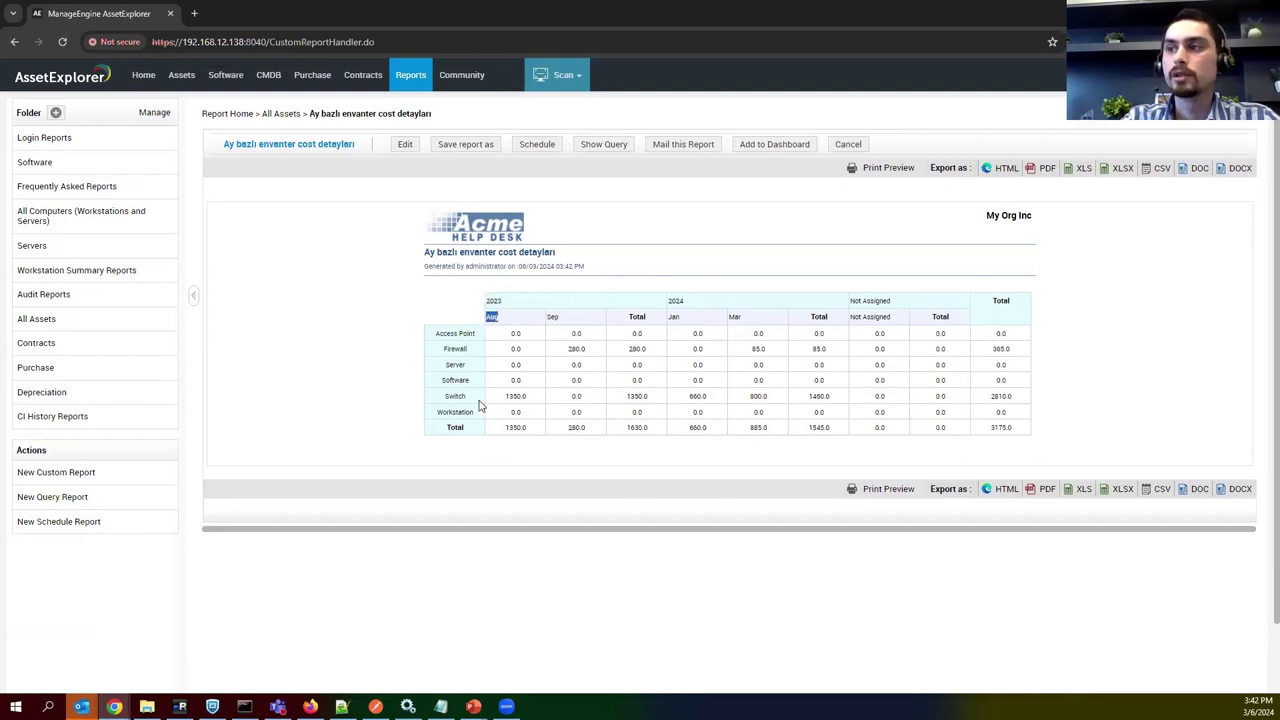
pyautogui.doubleClick(447, 398)
# Highlight Switch's August 1350.0, Firewall's September 280.0, and totals 365.0 (Firewall) and 2810.0 (Switch).
pyautogui.doubleClick(530, 397)
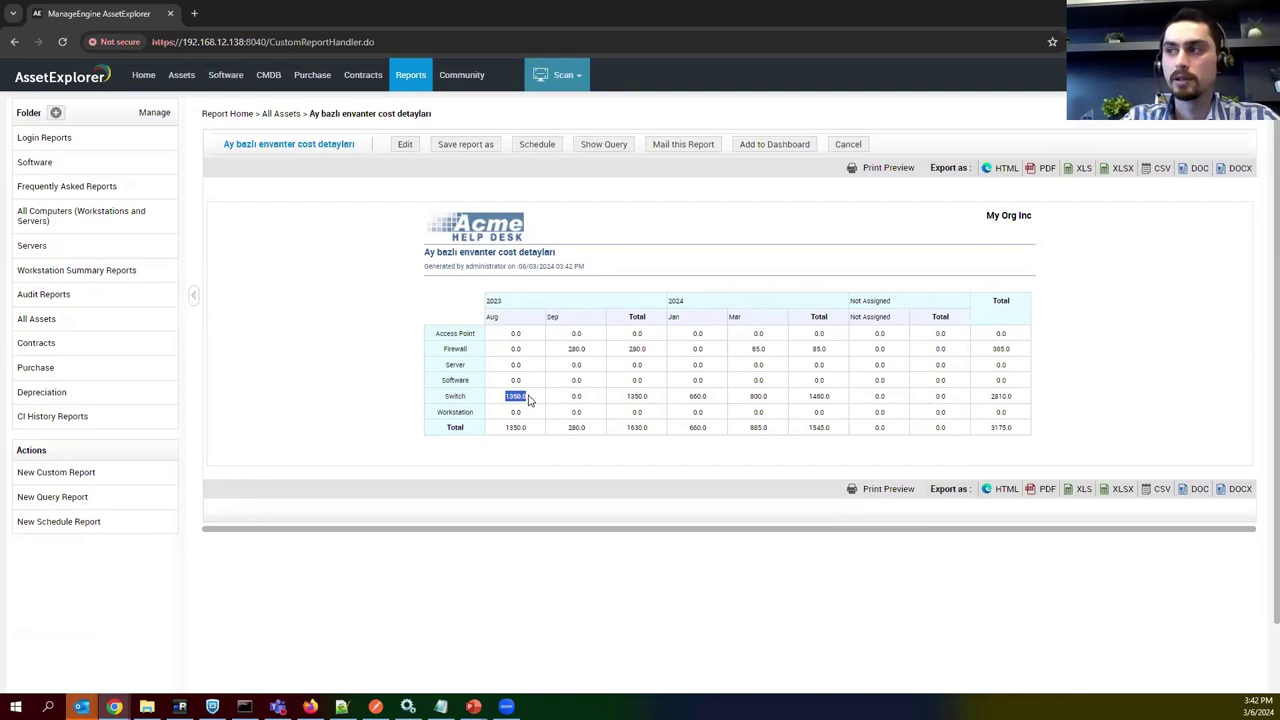
pyautogui.doubleClick(577, 350)
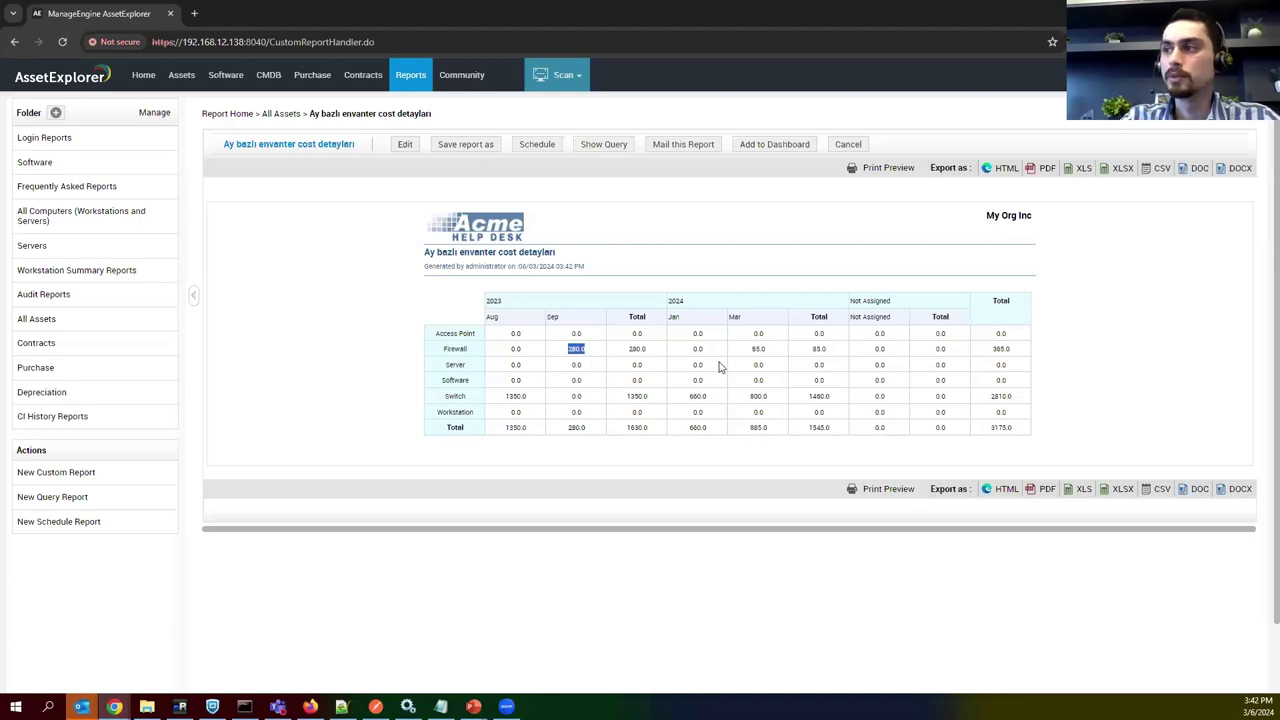
pyautogui.doubleClick(1000, 300)
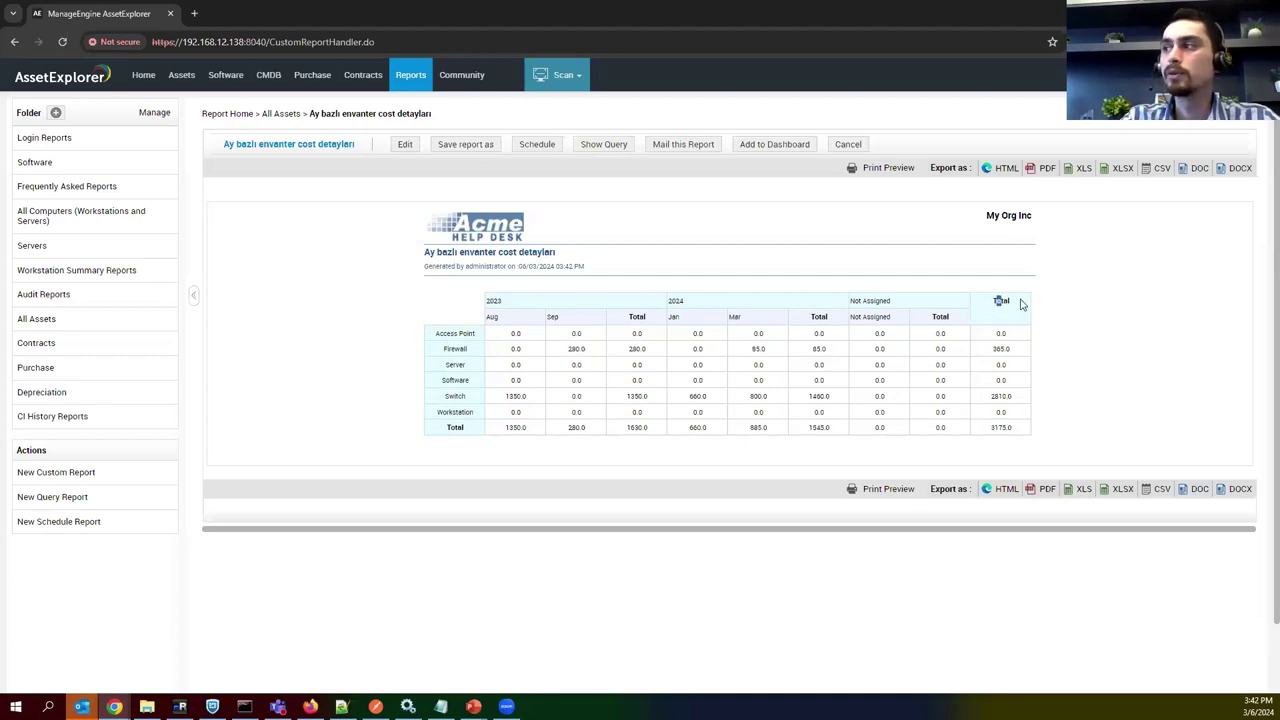
pyautogui.moveTo(1003, 348); pyautogui.dragTo(1011, 349)
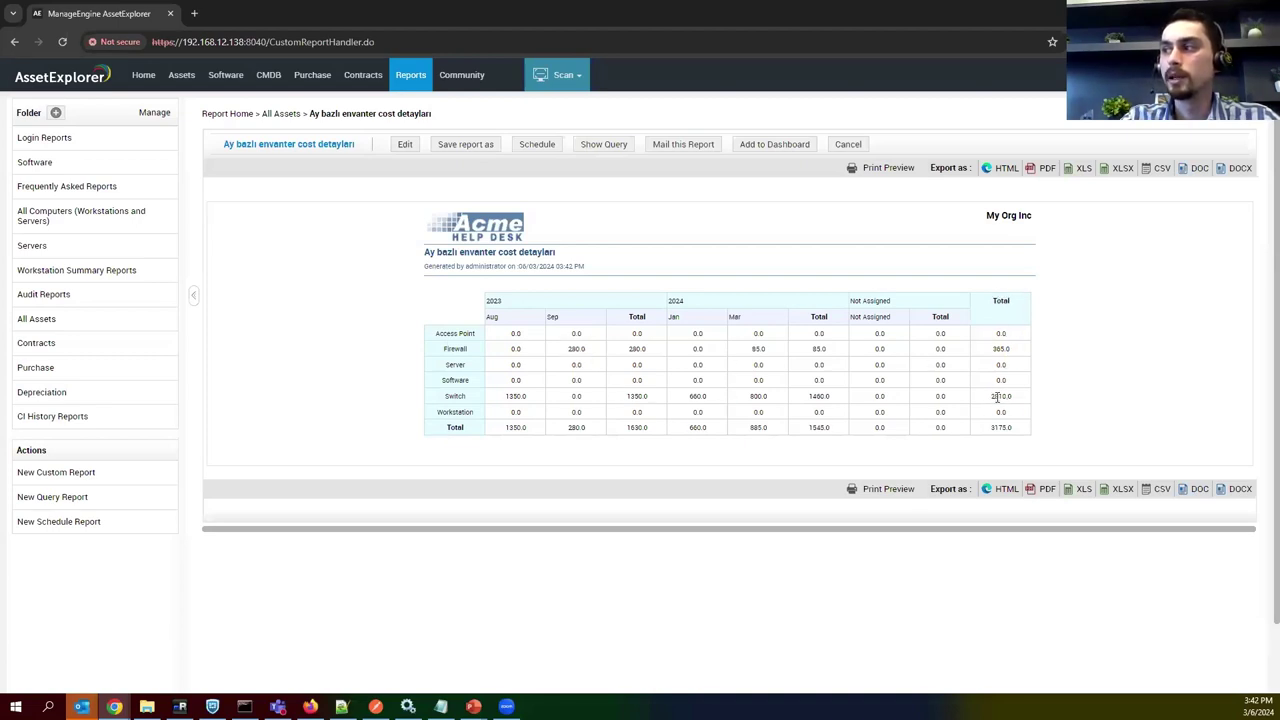
pyautogui.doubleClick(997, 397)
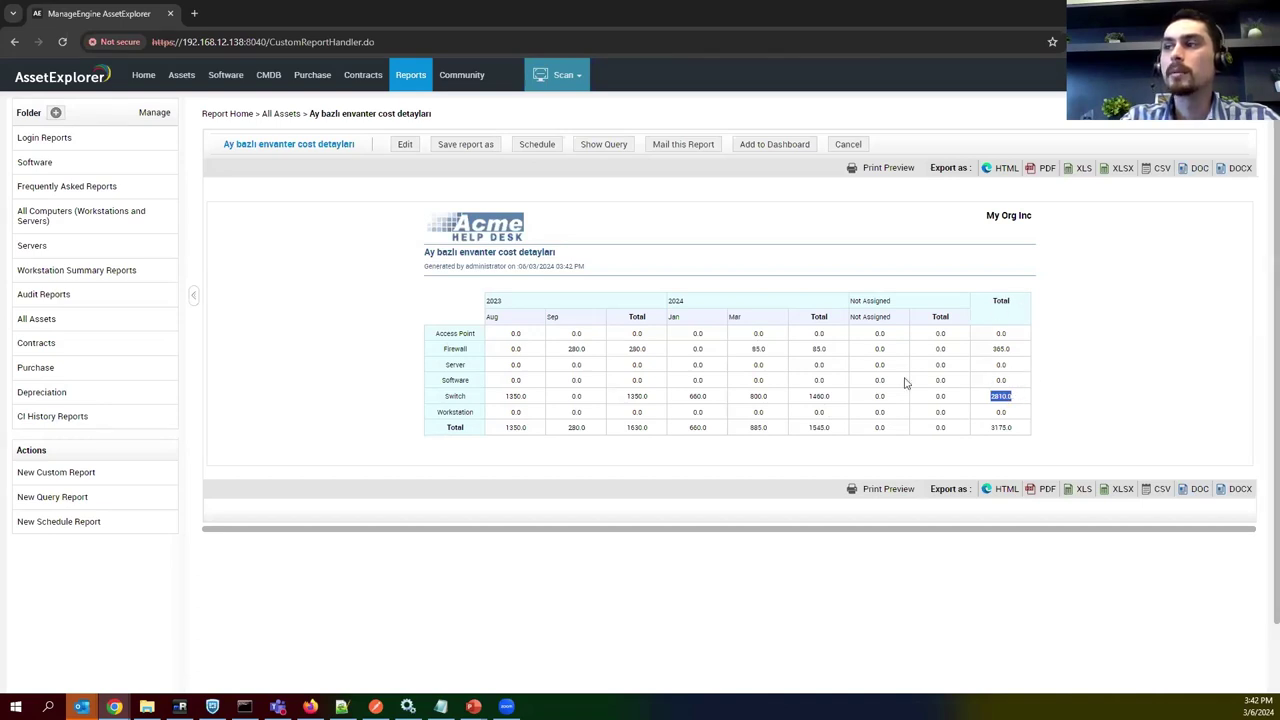
# Add Asset Name as the 'then Group by' column under Product Type and run the cost matrix report.
pyautogui.click(405, 145)
pyautogui.scroll(-1, 278, 320)
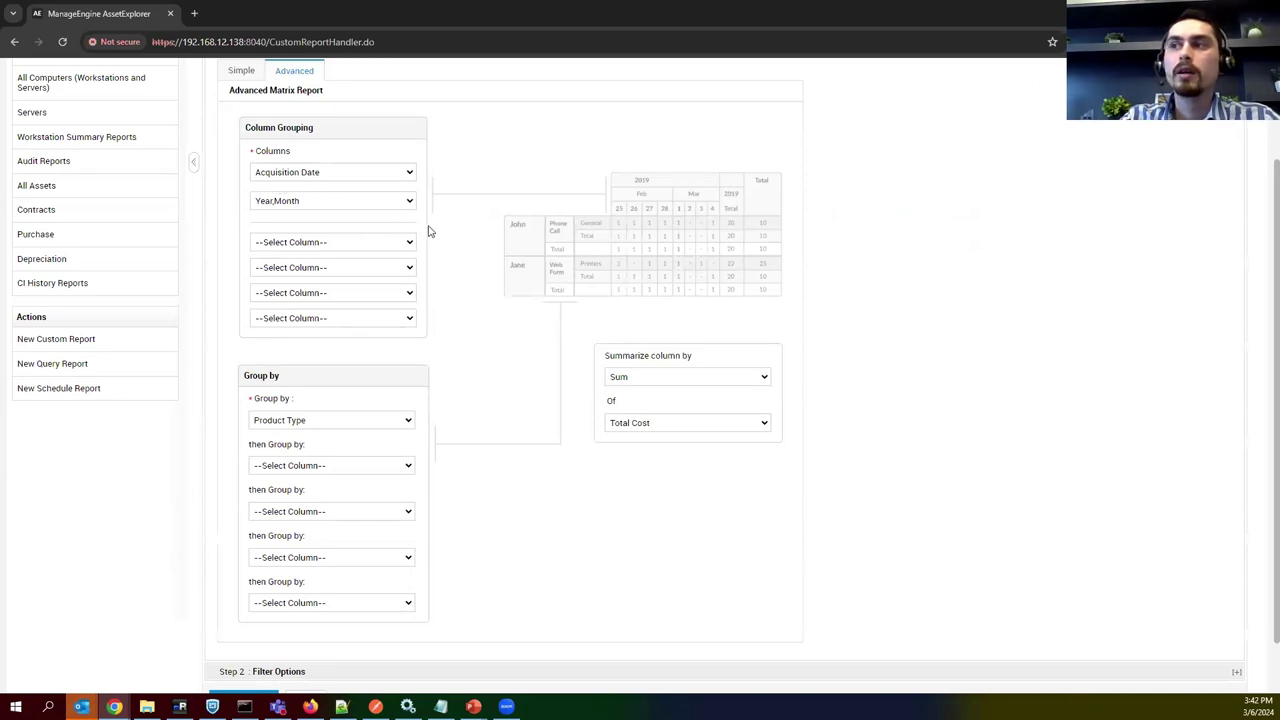
pyautogui.click(298, 466)
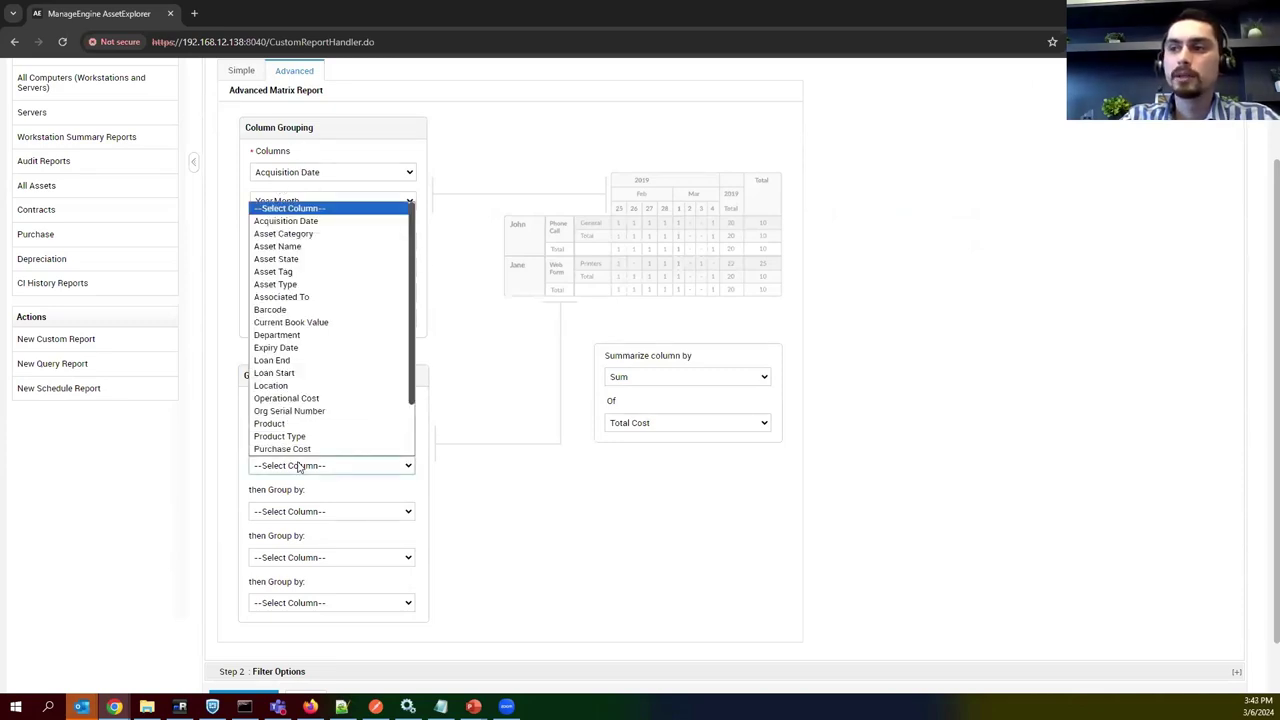
pyautogui.click(290, 247)
pyautogui.scroll(-1, 545, 431)
pyautogui.click(248, 634)
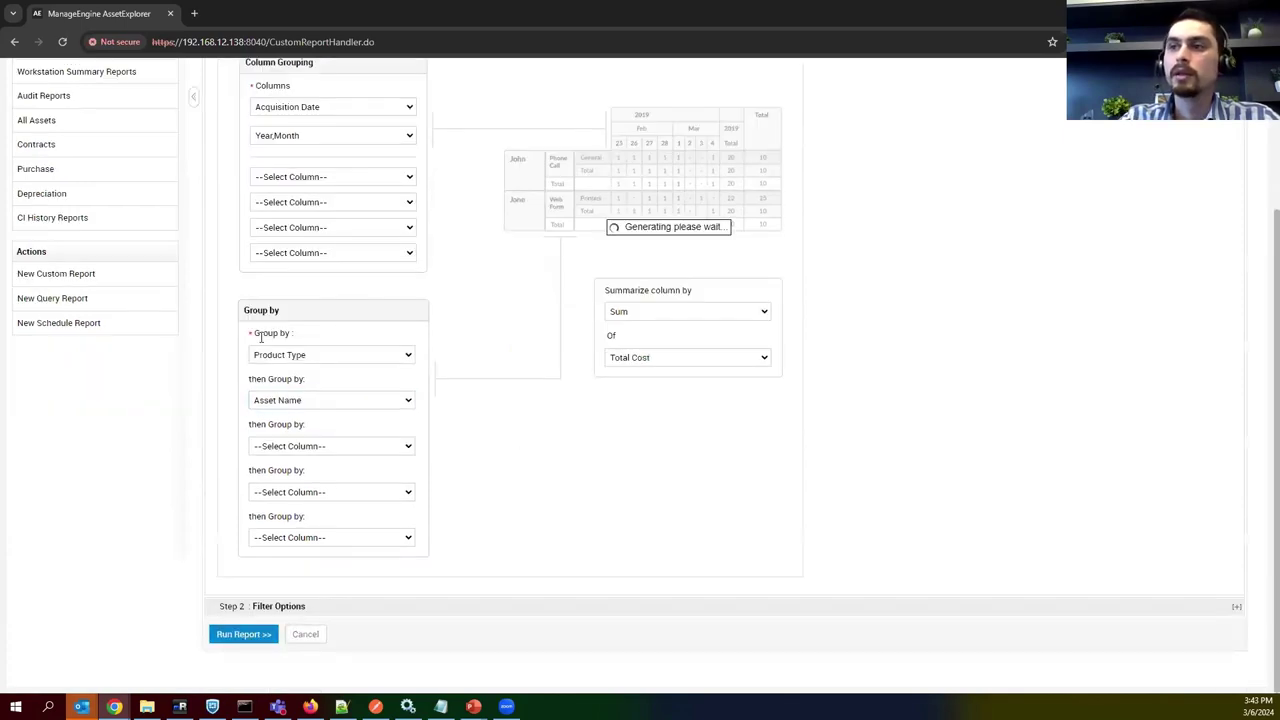
# Scan the regrouped matrix and point out the 280.0 September firewall cost.
pyautogui.scroll(-3, 443, 331)
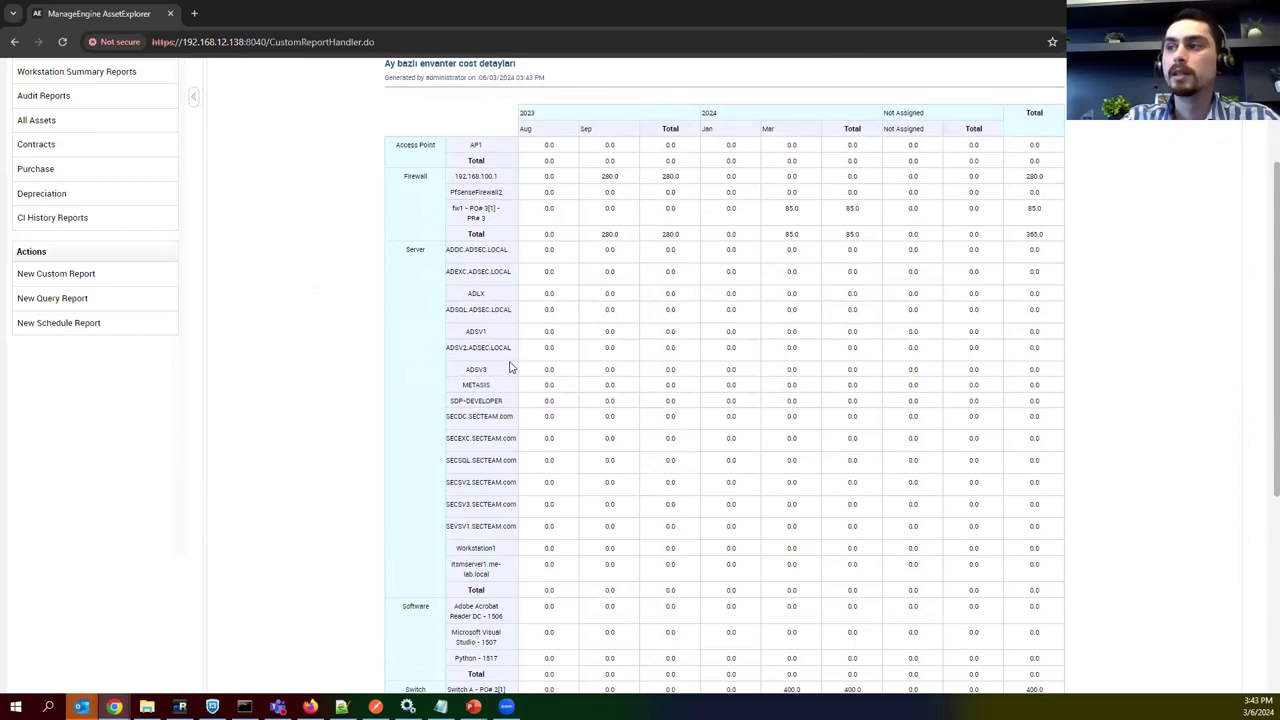
pyautogui.scroll(1, 503, 333)
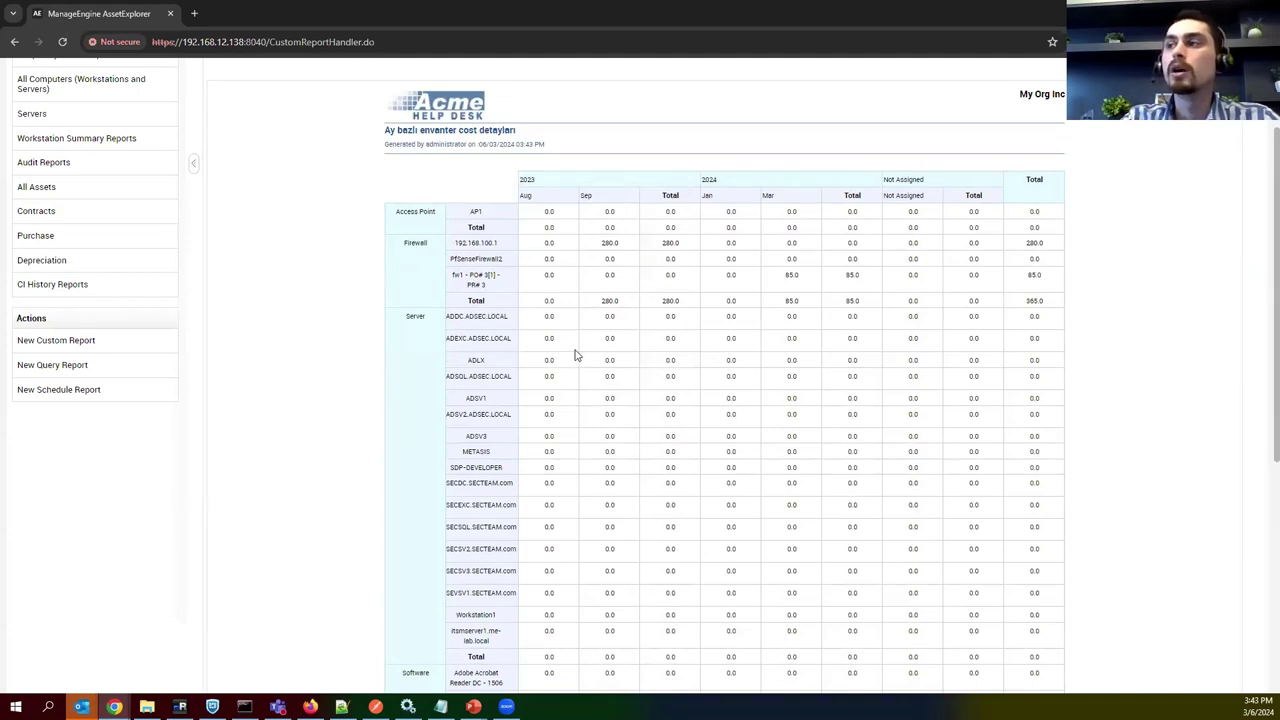
pyautogui.doubleClick(605, 244)
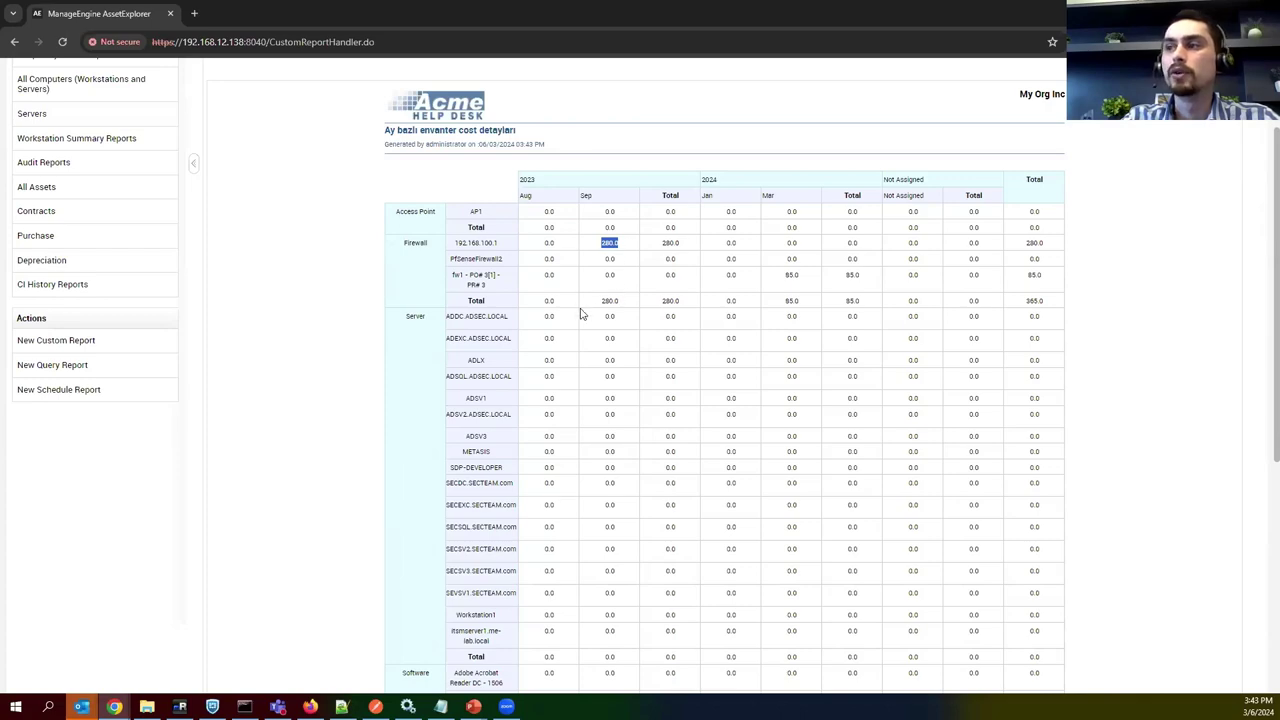
# Review the Switch costs (total 1350.0, Switch3 1050.0, Switch2 300.0), then go back to All Reports.
pyautogui.scroll(-4, 586, 346)
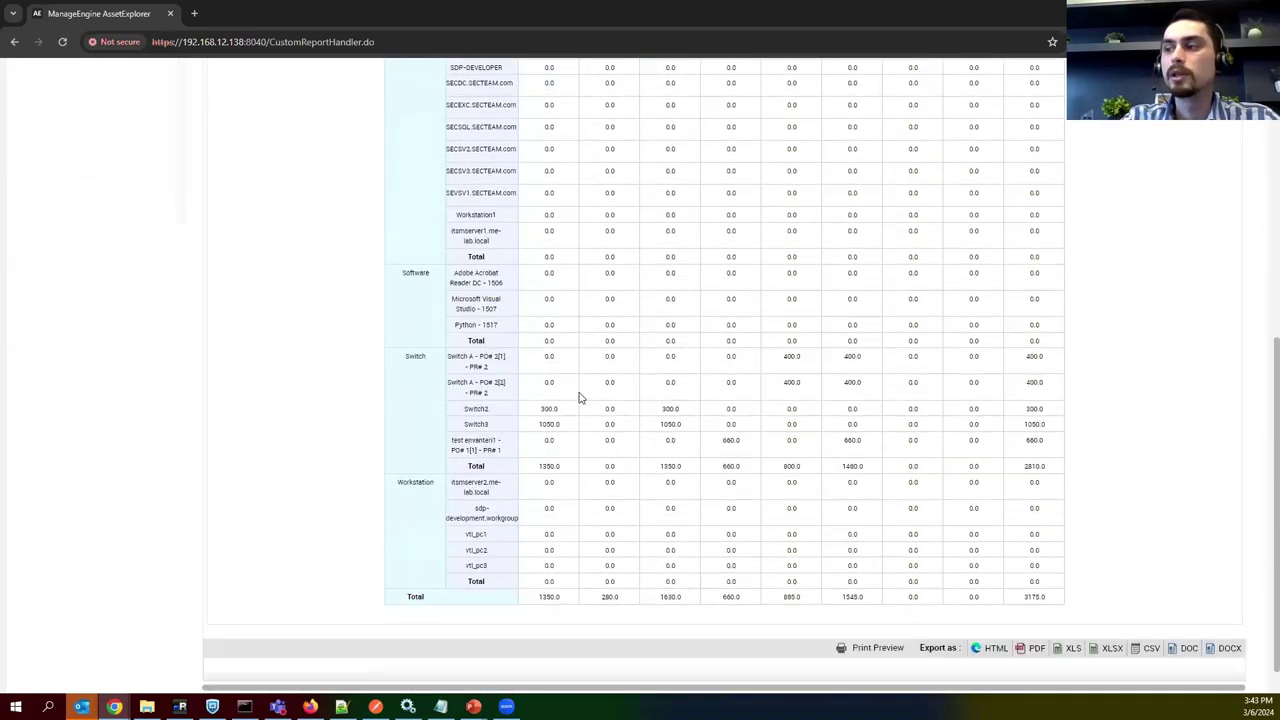
pyautogui.doubleClick(670, 466)
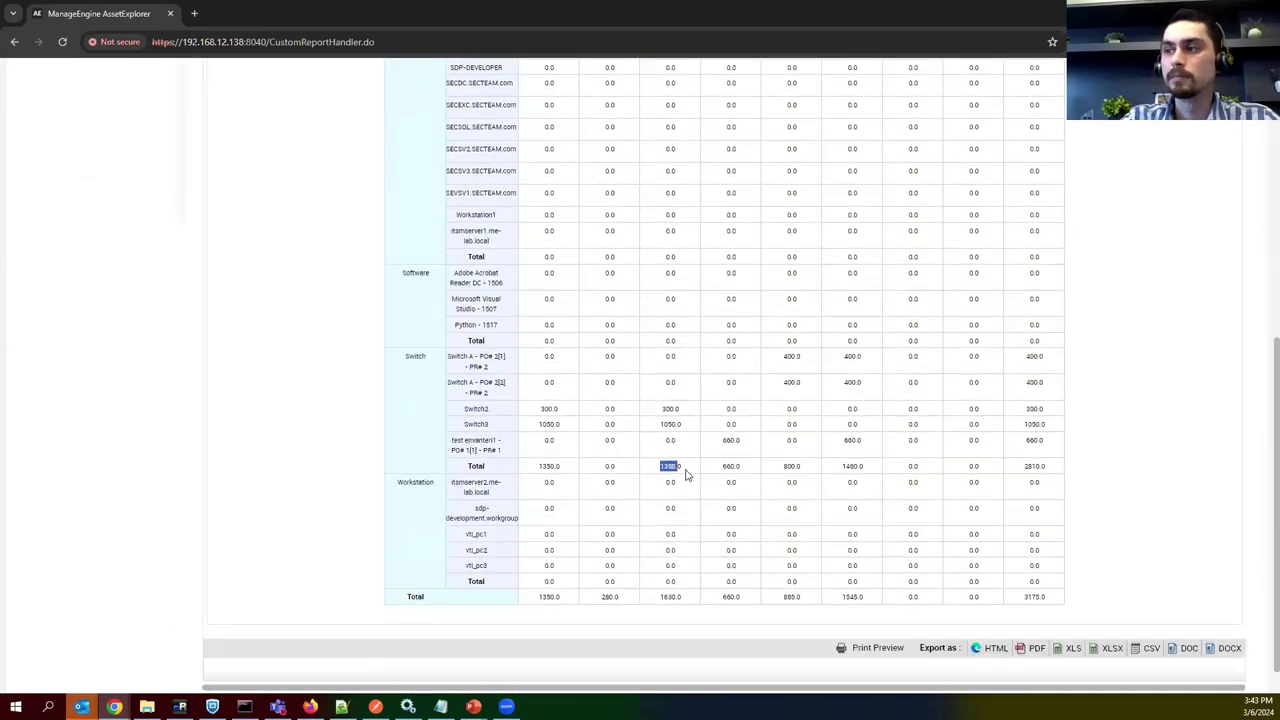
pyautogui.doubleClick(661, 424)
pyautogui.doubleClick(674, 409)
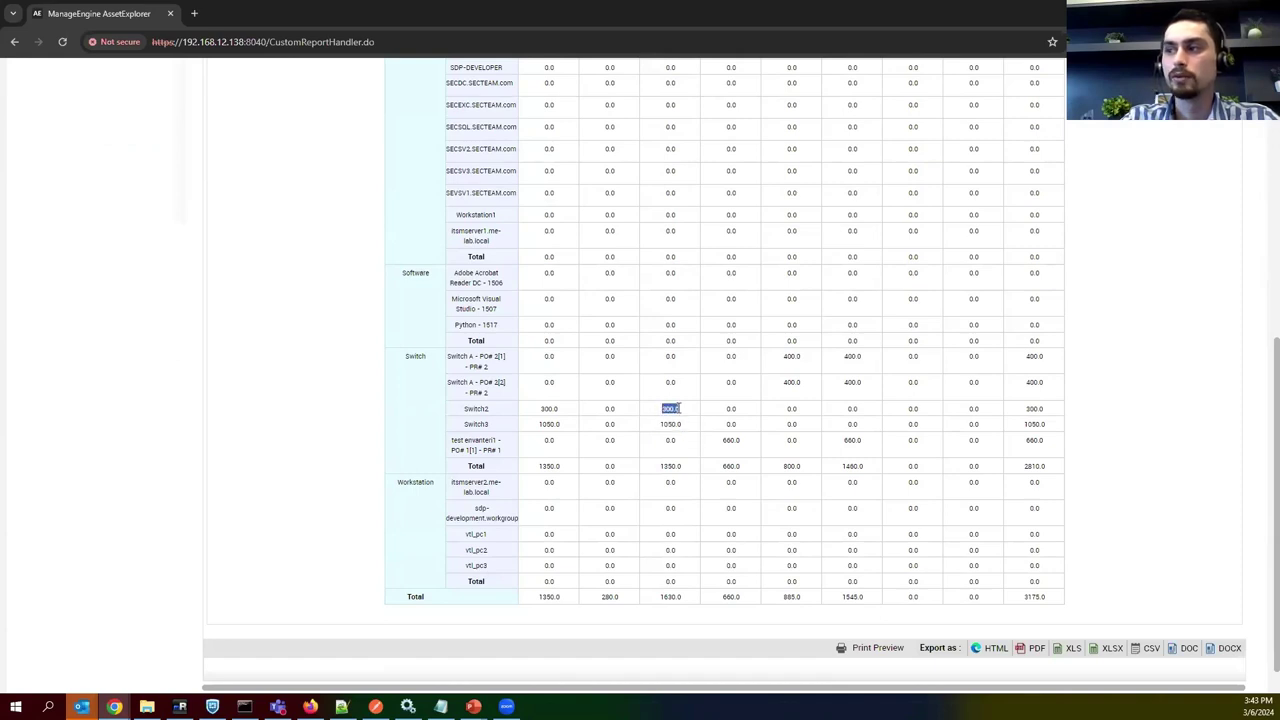
pyautogui.moveTo(493, 426); pyautogui.dragTo(461, 405)
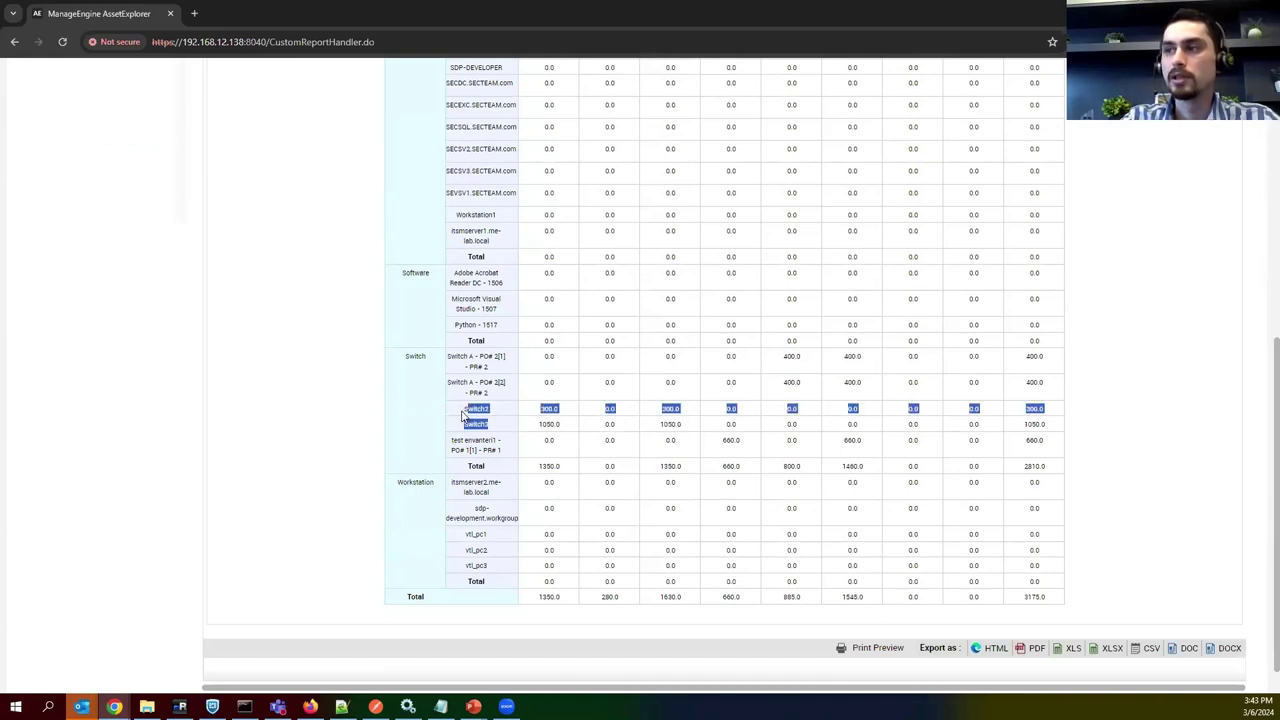
pyautogui.scroll(5, 522, 427)
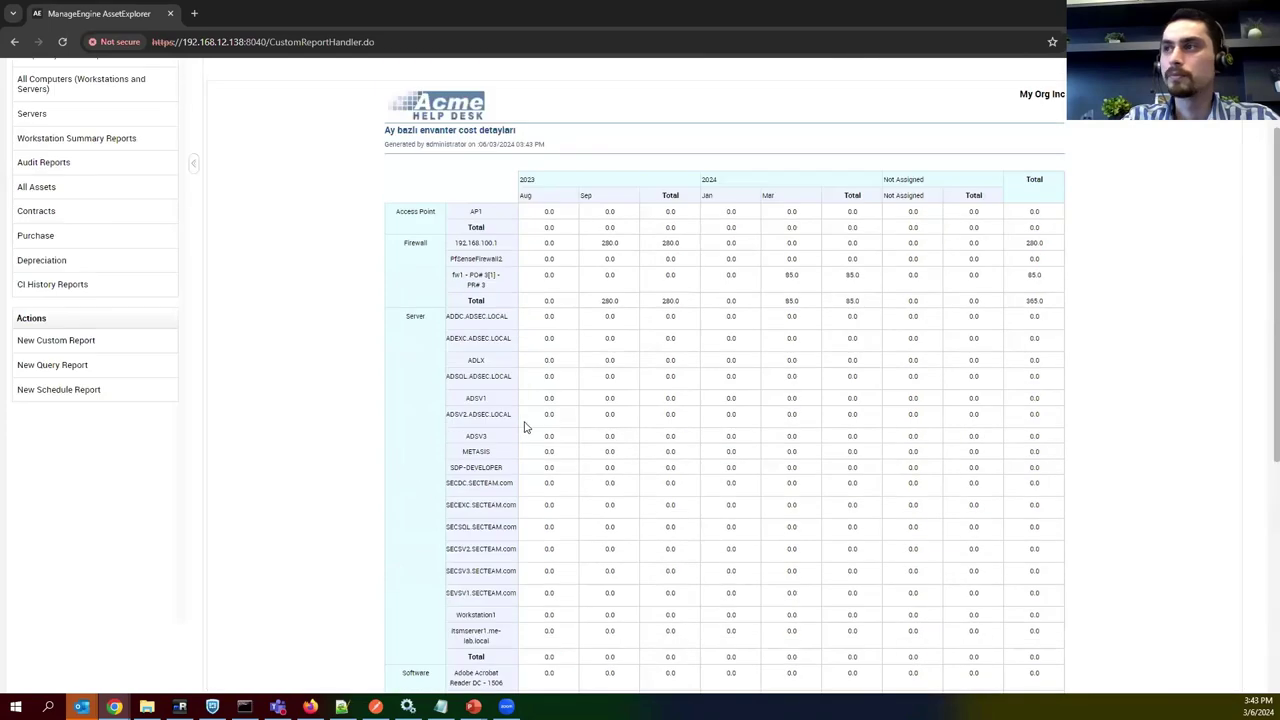
pyautogui.click(412, 76)
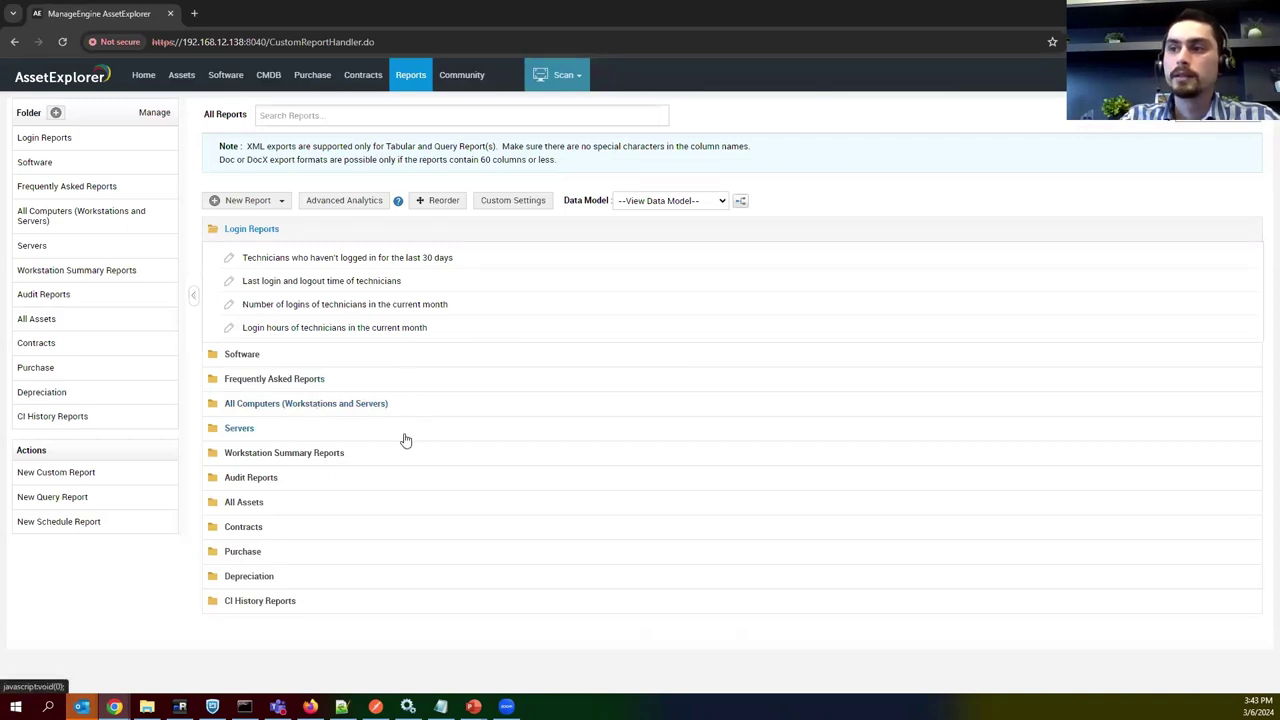
# Expand the Software folder and open the 'Lisanslama maliyetleri' licensing-cost report.
pyautogui.click(370, 360)
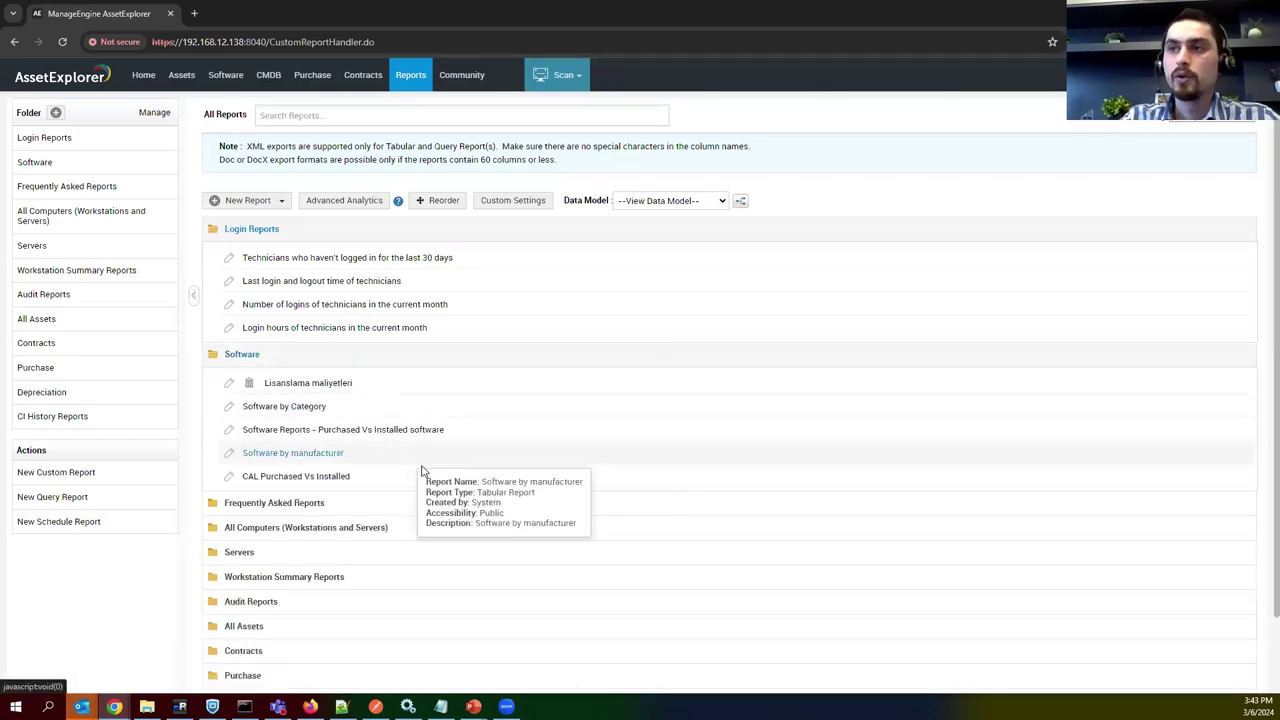
pyautogui.click(310, 384)
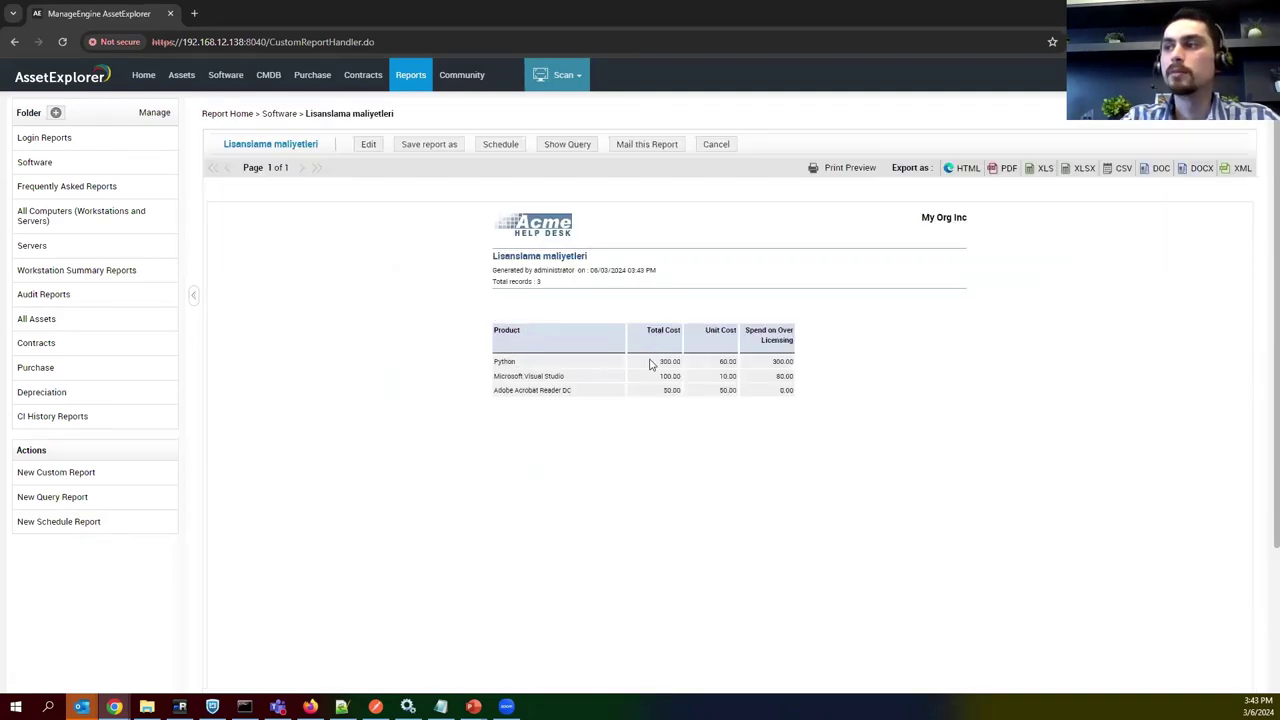
# Point out the Microsoft Visual Studio, Adobe Acrobat Reader DC and Python product rows.
pyautogui.tripleClick(530, 377)
pyautogui.click(509, 371)
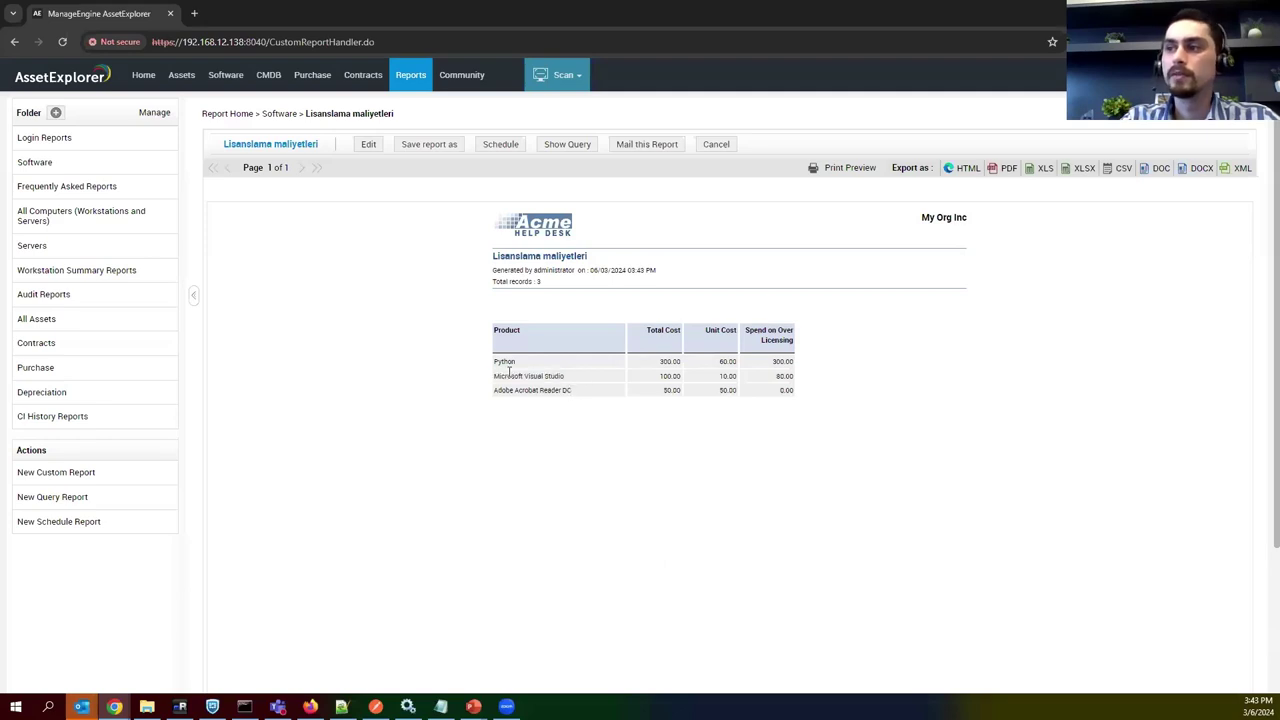
pyautogui.doubleClick(507, 390)
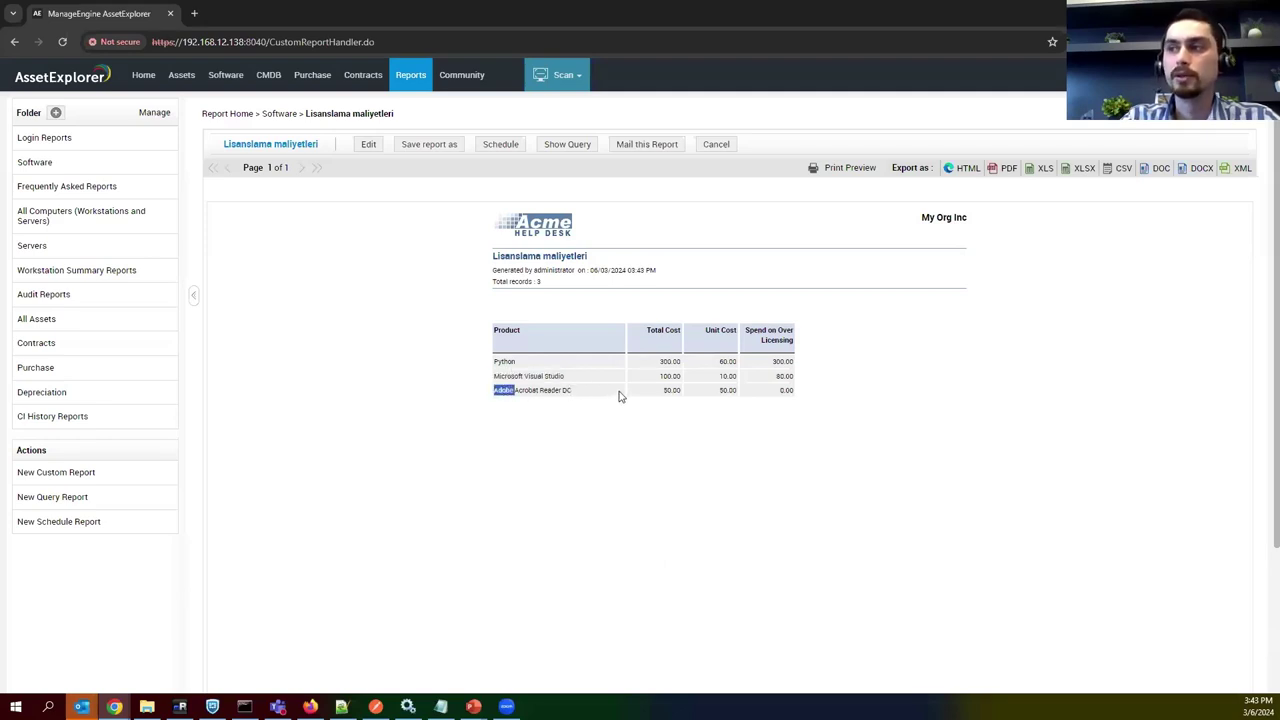
pyautogui.doubleClick(498, 361)
# Highlight the Total Cost heading, Python's 60.00 and Visual Studio's 10.00 unit and 100.00 total costs, then return to All Reports.
pyautogui.click(498, 361)
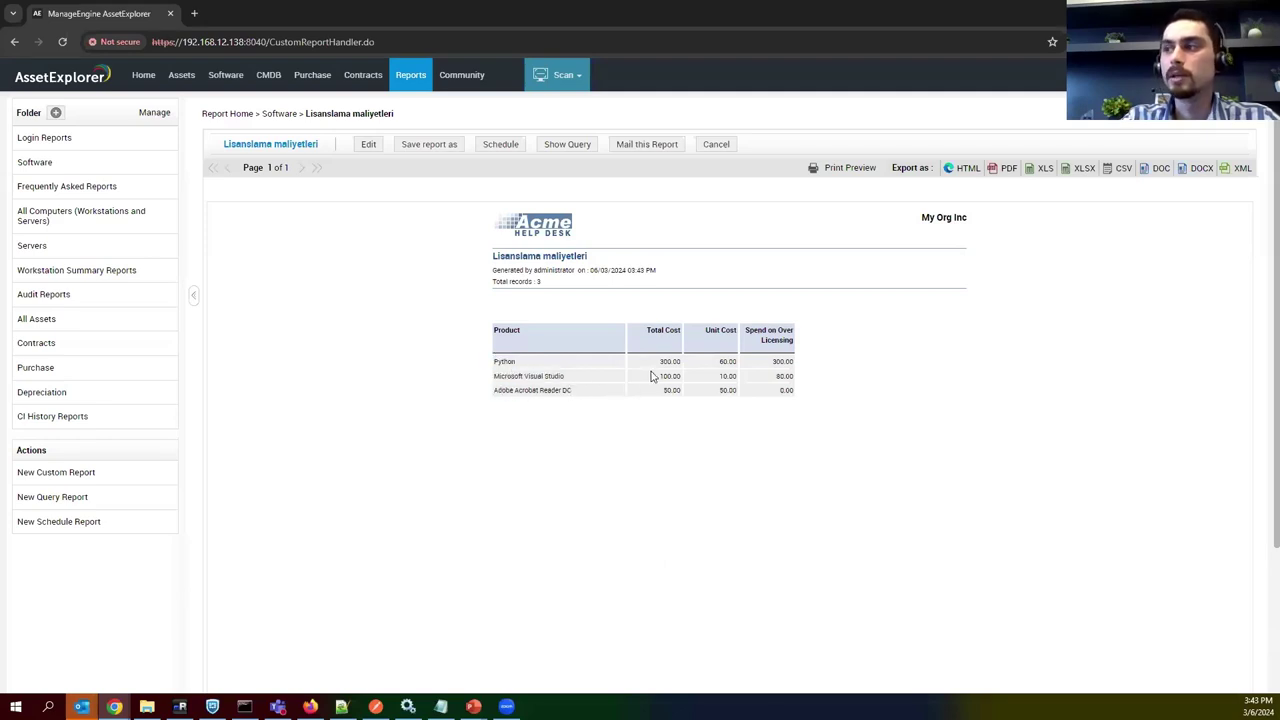
pyautogui.moveTo(645, 331); pyautogui.dragTo(717, 328)
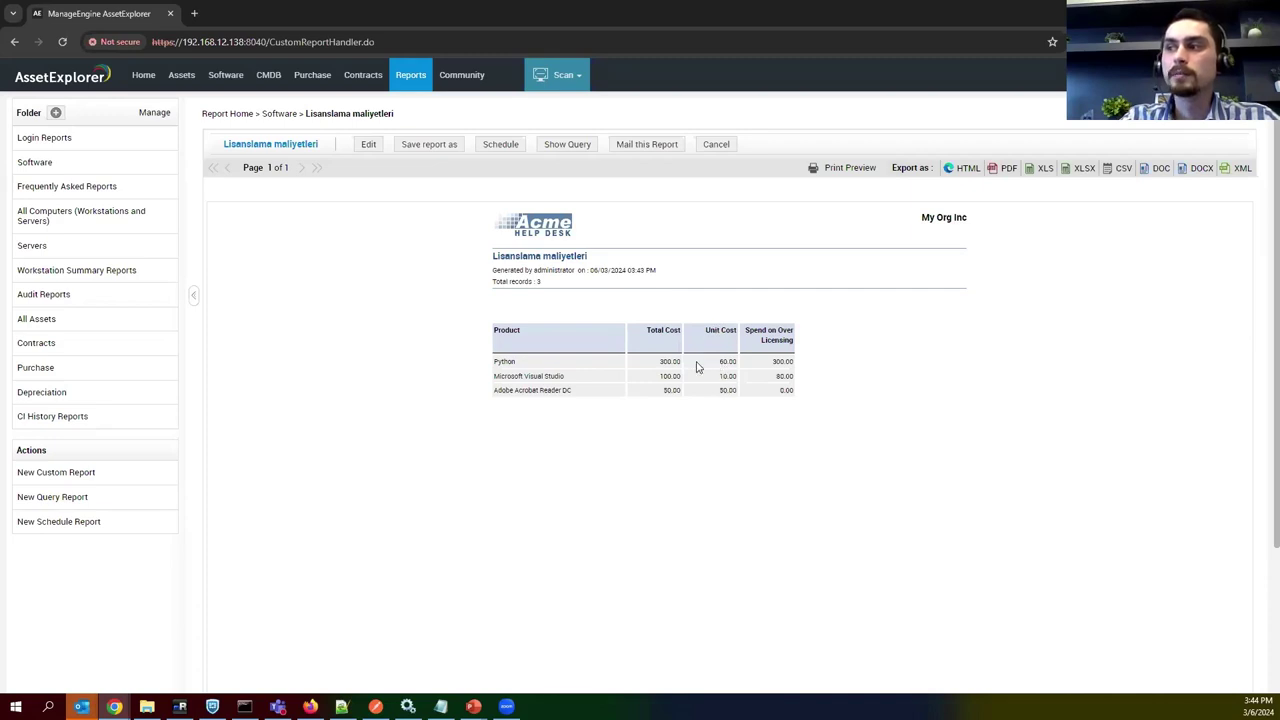
pyautogui.moveTo(718, 361); pyautogui.dragTo(768, 352)
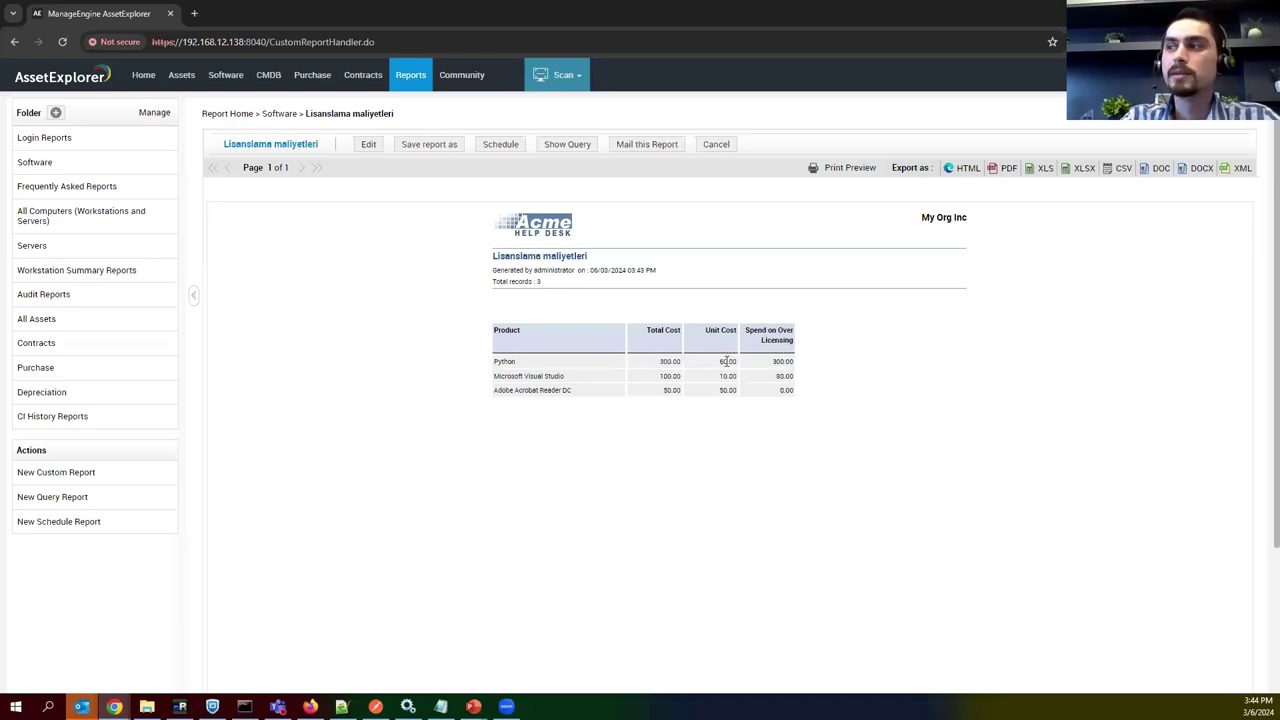
pyautogui.moveTo(728, 361); pyautogui.dragTo(710, 368)
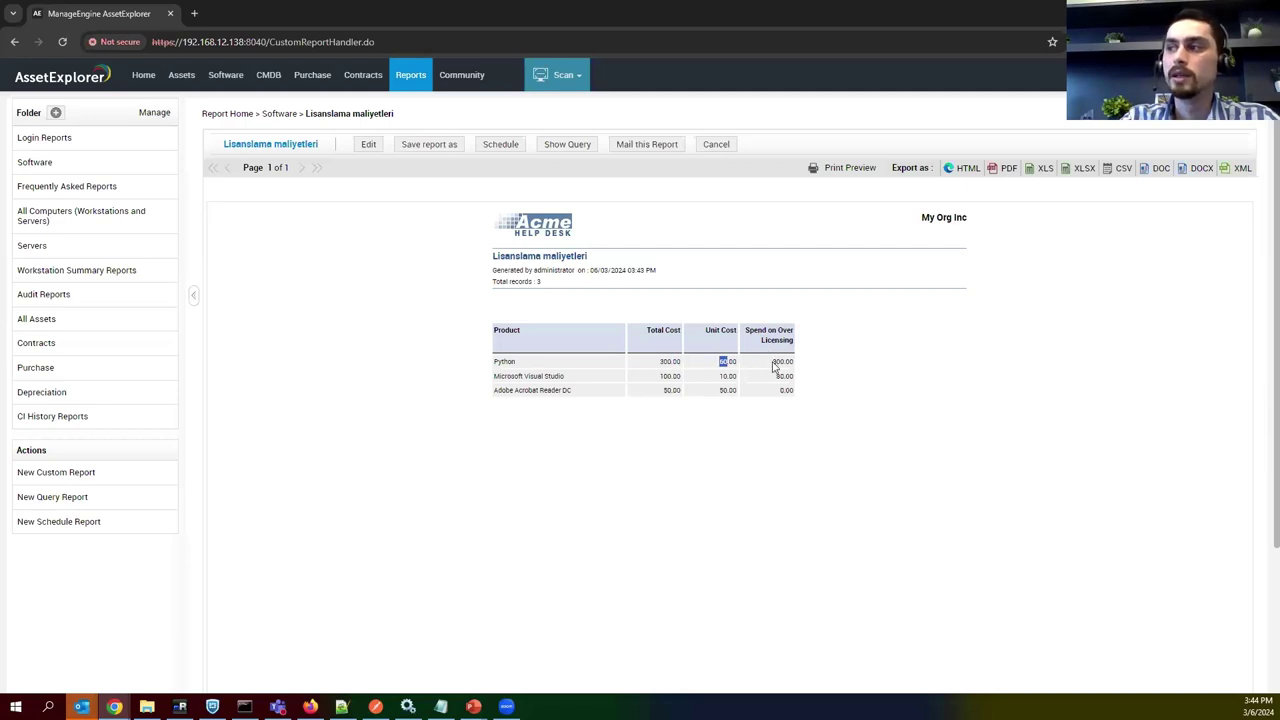
pyautogui.click(668, 377)
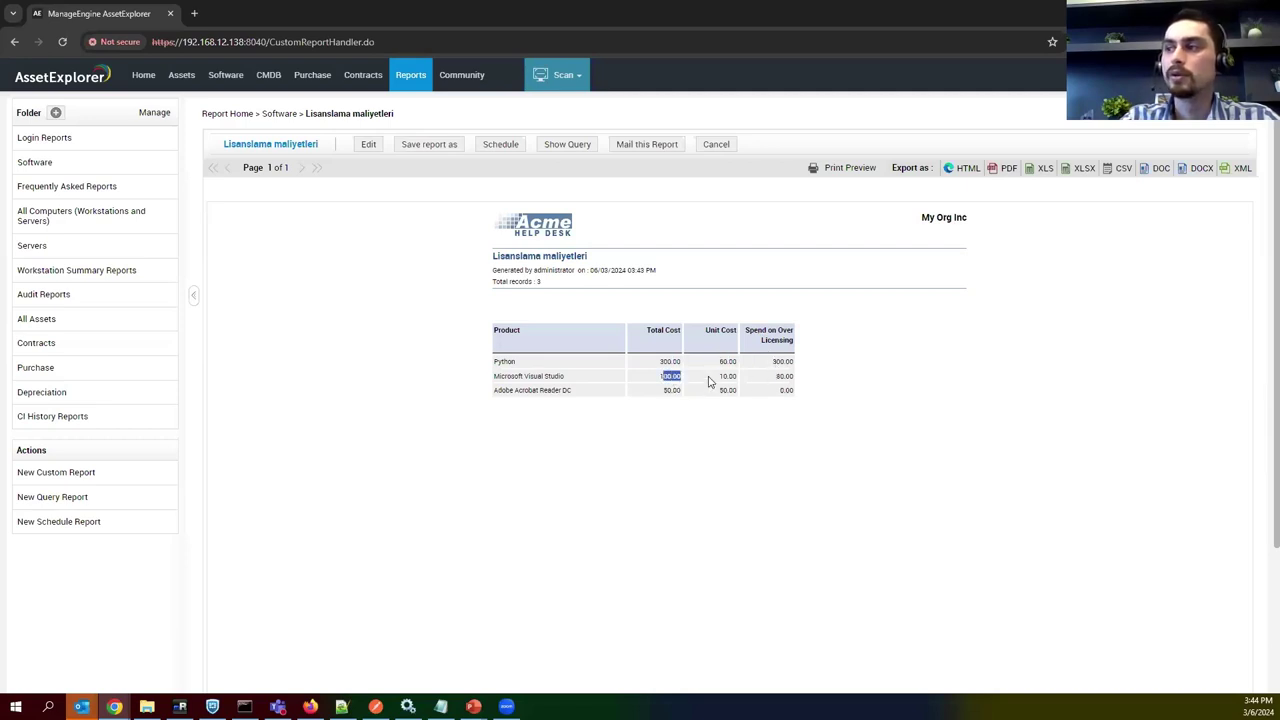
pyautogui.moveTo(718, 376); pyautogui.dragTo(796, 382)
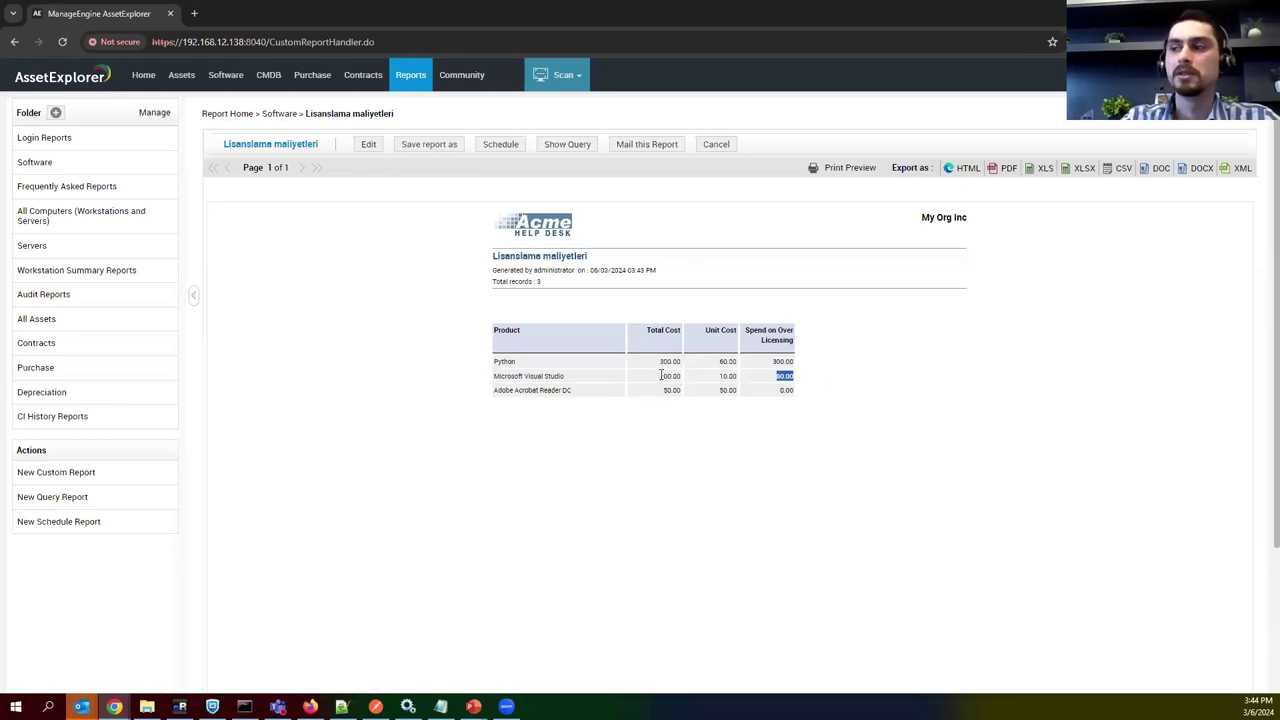
pyautogui.moveTo(661, 375); pyautogui.dragTo(670, 376)
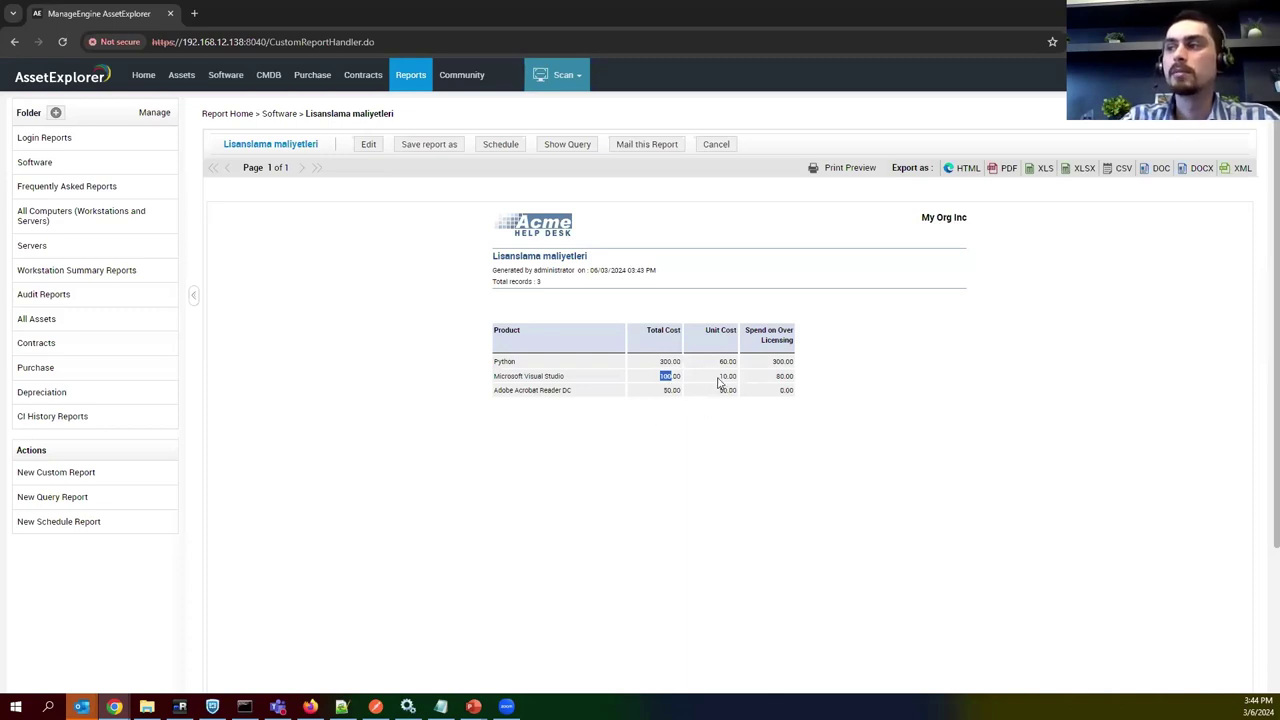
pyautogui.click(447, 80)
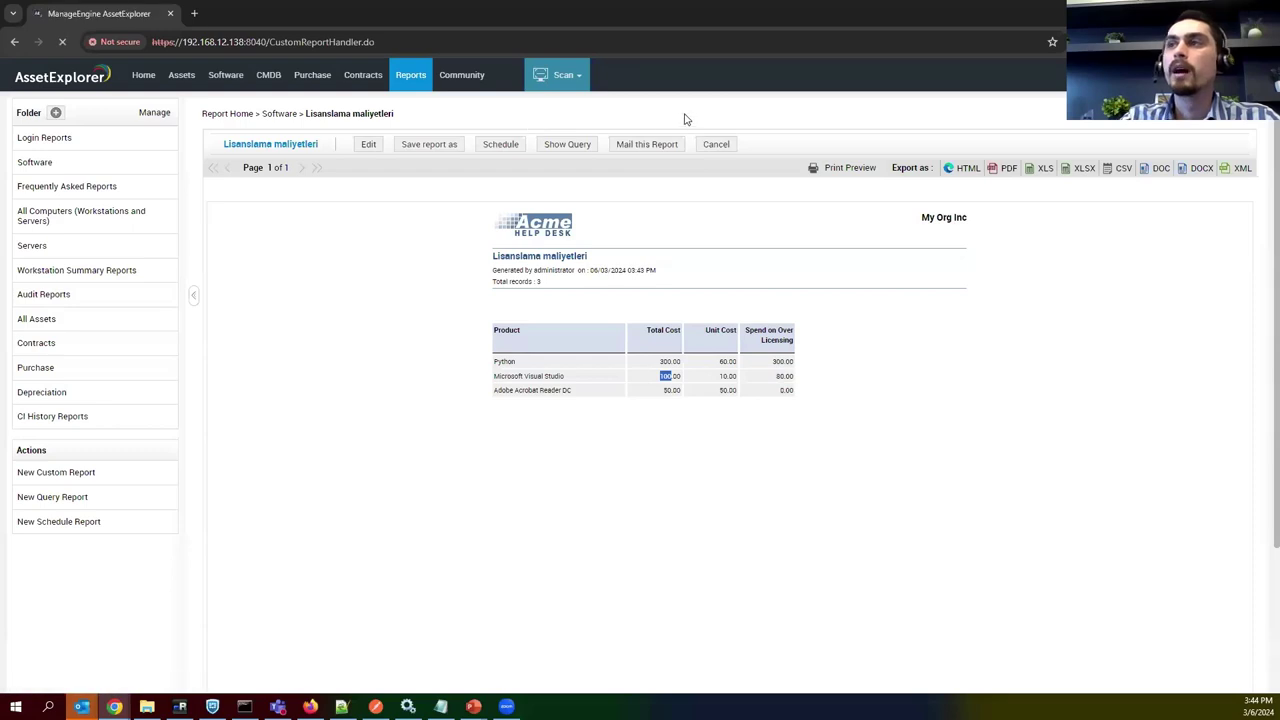
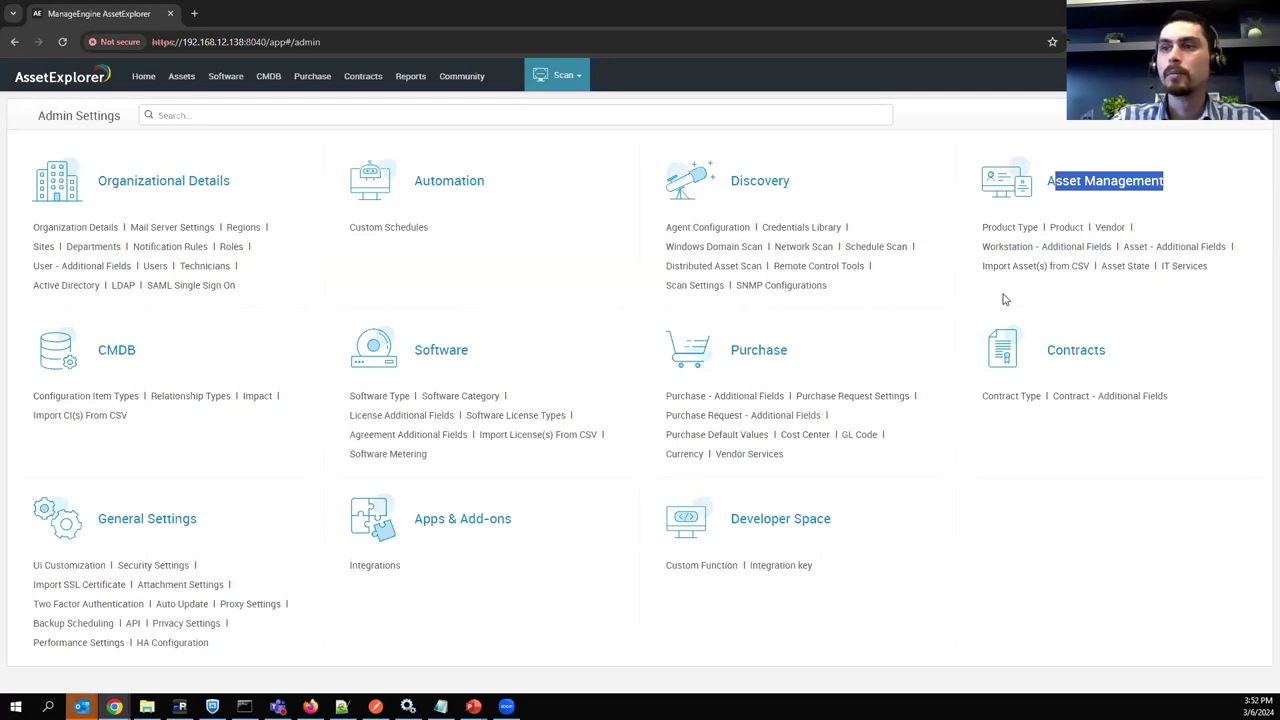
# Open the Firewall configuration item type and scroll through its default and Firewall attributes.
pyautogui.click(66, 400)
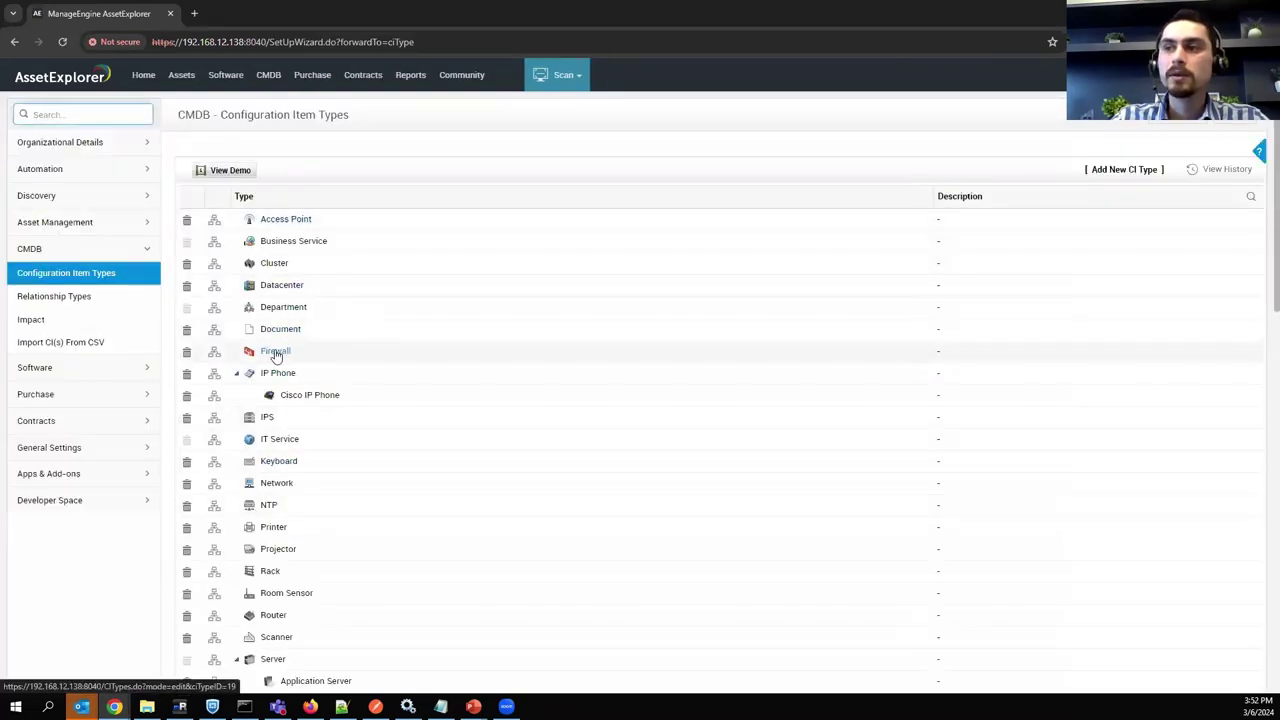
pyautogui.click(275, 352)
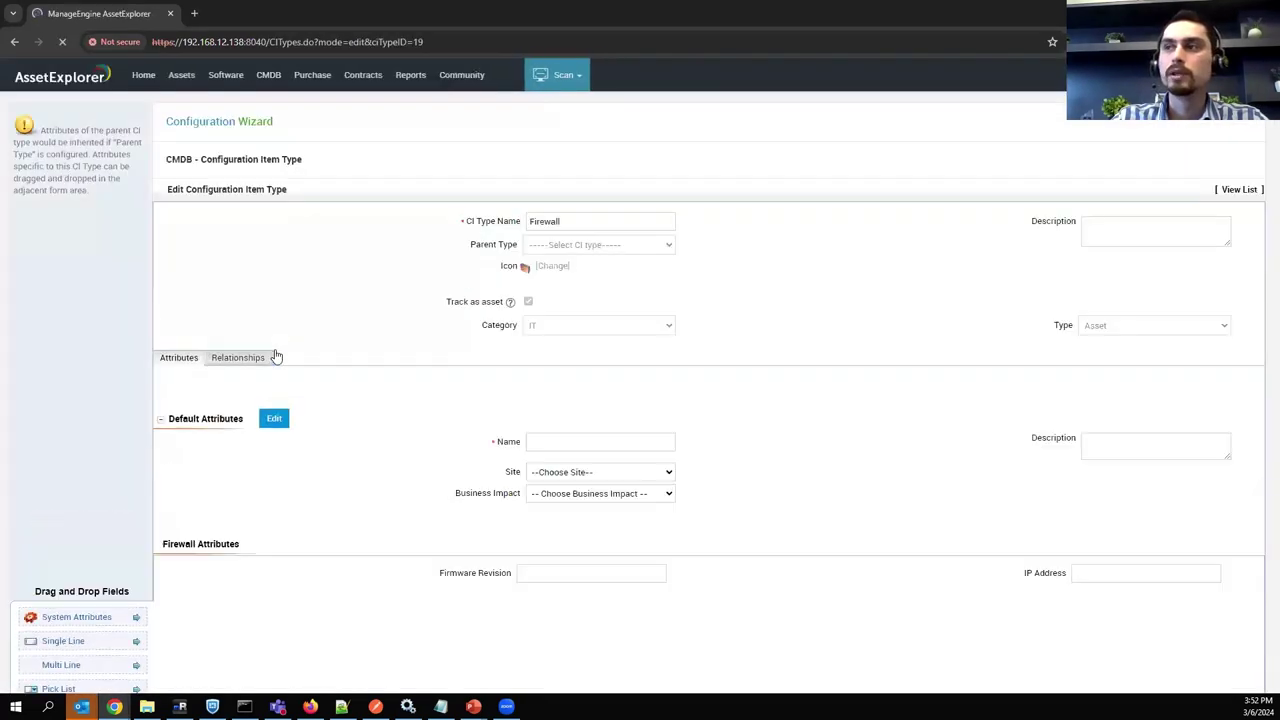
pyautogui.scroll(-1, 250, 310)
pyautogui.scroll(1, 258, 250)
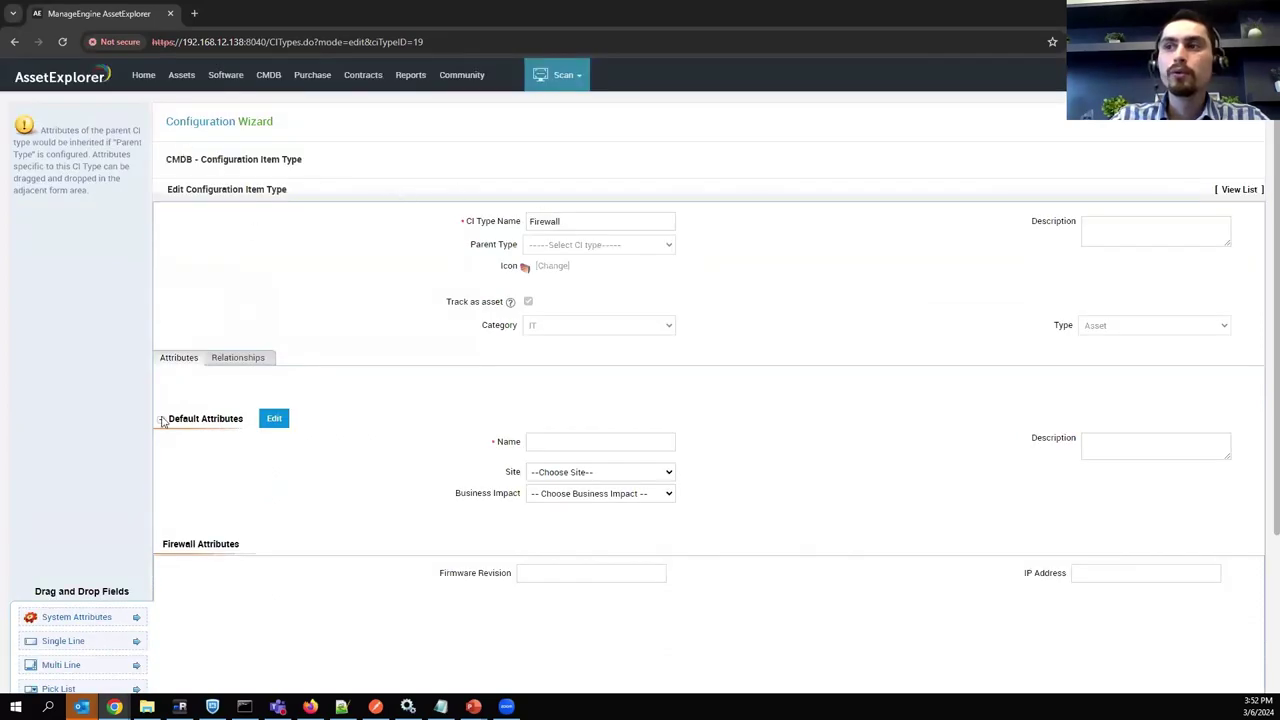
pyautogui.scroll(-2, 390, 372)
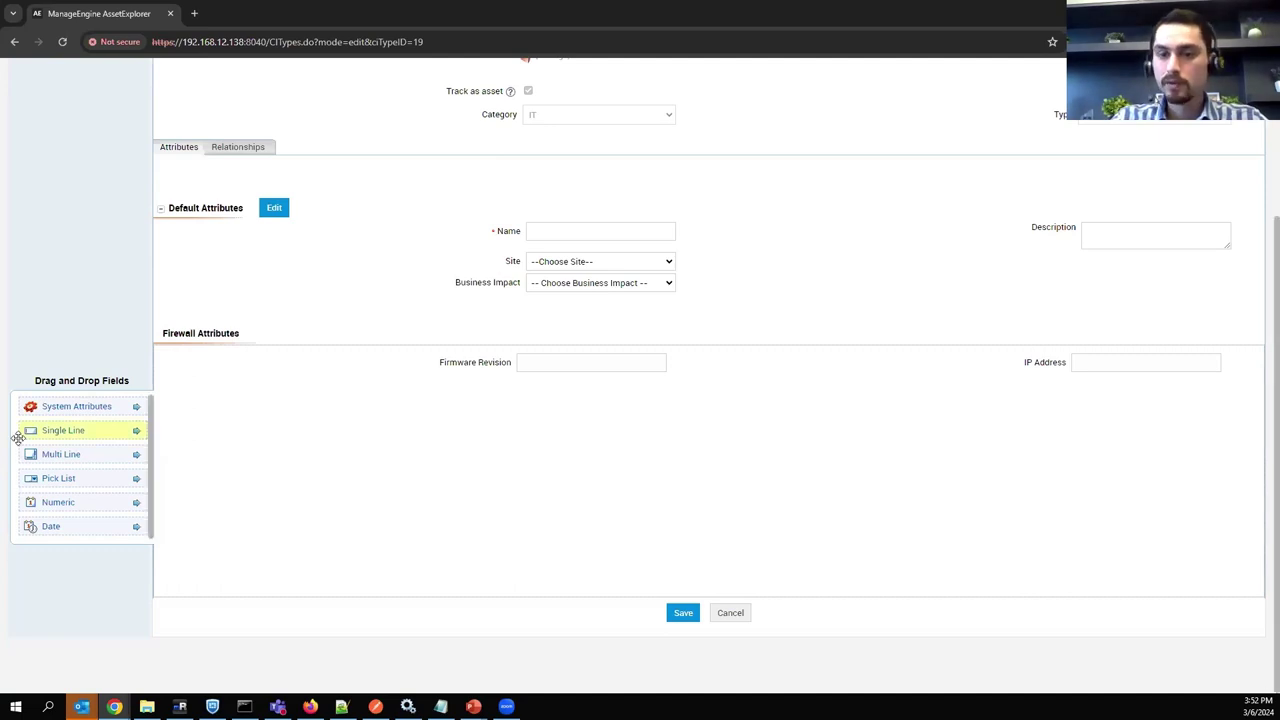
pyautogui.scroll(2, 357, 321)
# Open Asset Replenishment and review the Switch rule's current inventory 3 and threshold 2.
pyautogui.click(181, 75)
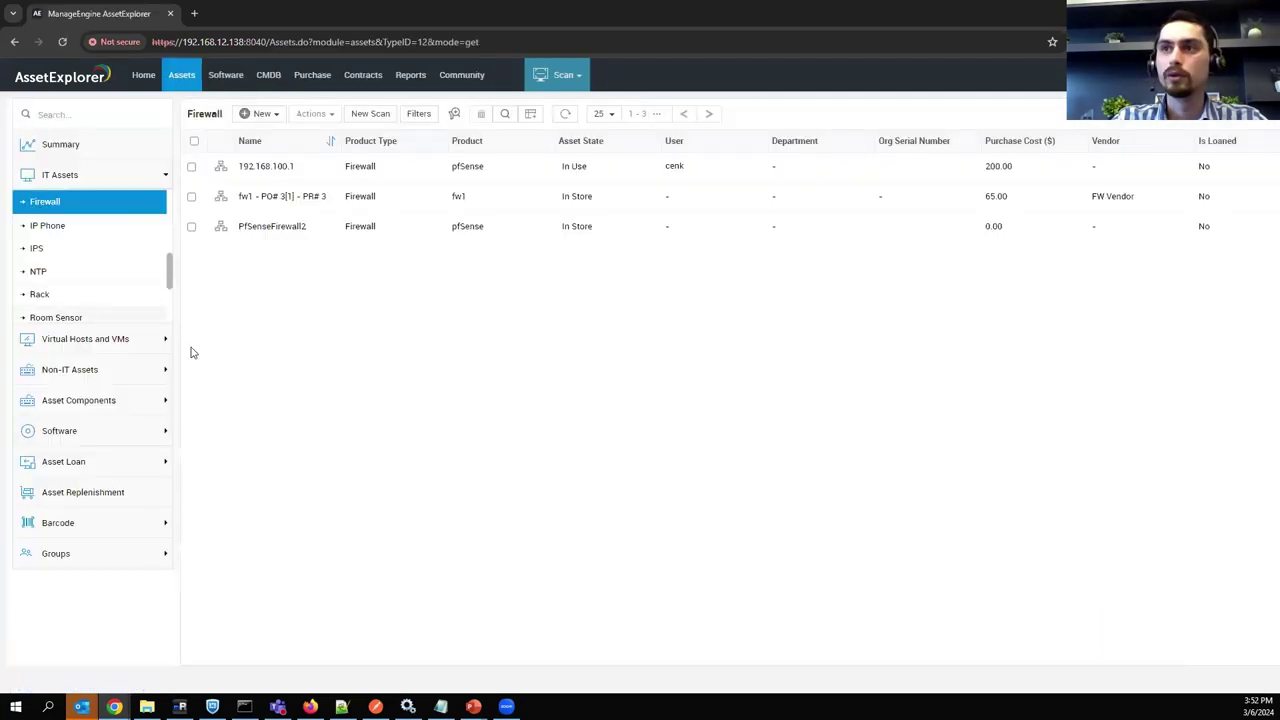
pyautogui.click(61, 498)
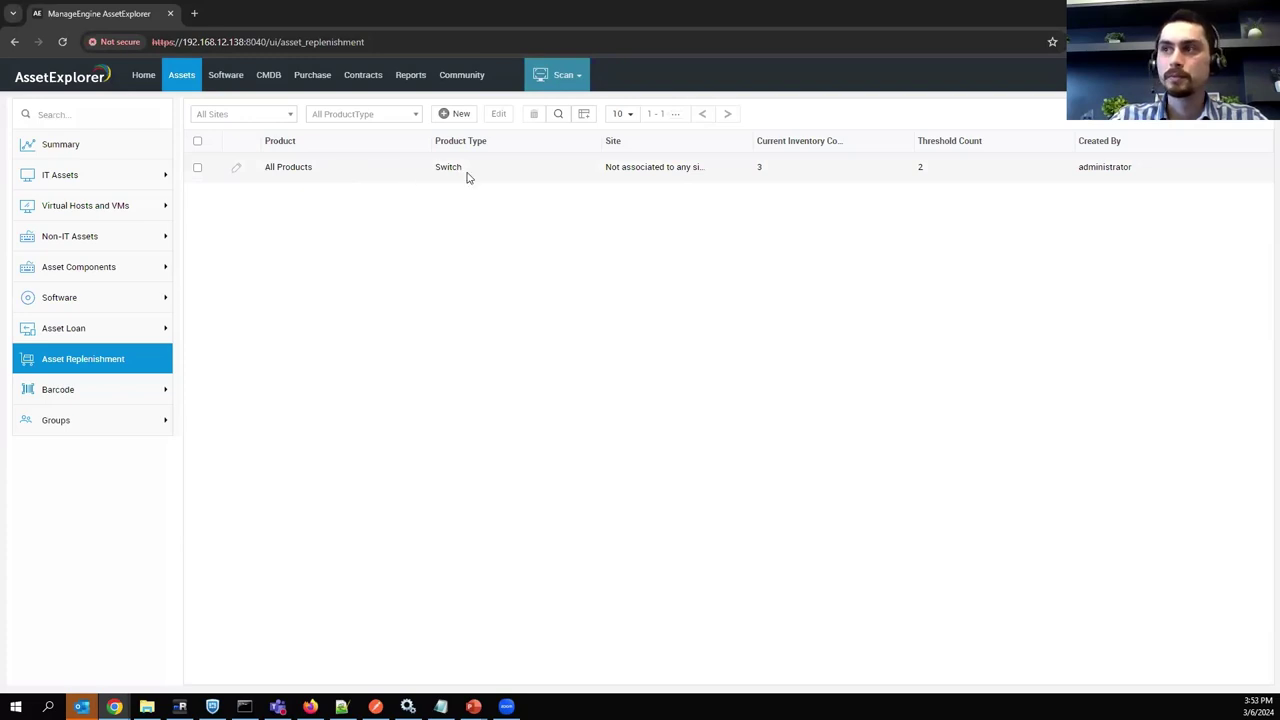
pyautogui.moveTo(466, 177); pyautogui.dragTo(443, 169)
pyautogui.click(488, 168)
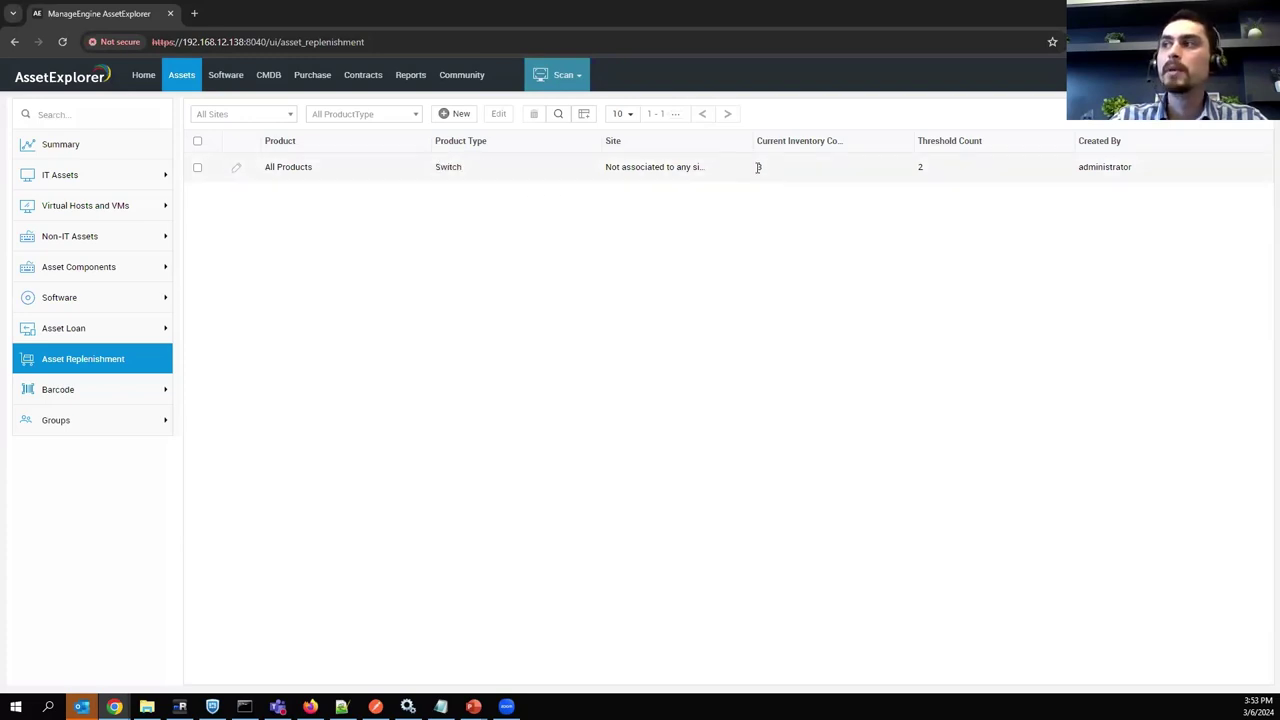
pyautogui.moveTo(758, 167); pyautogui.dragTo(746, 180)
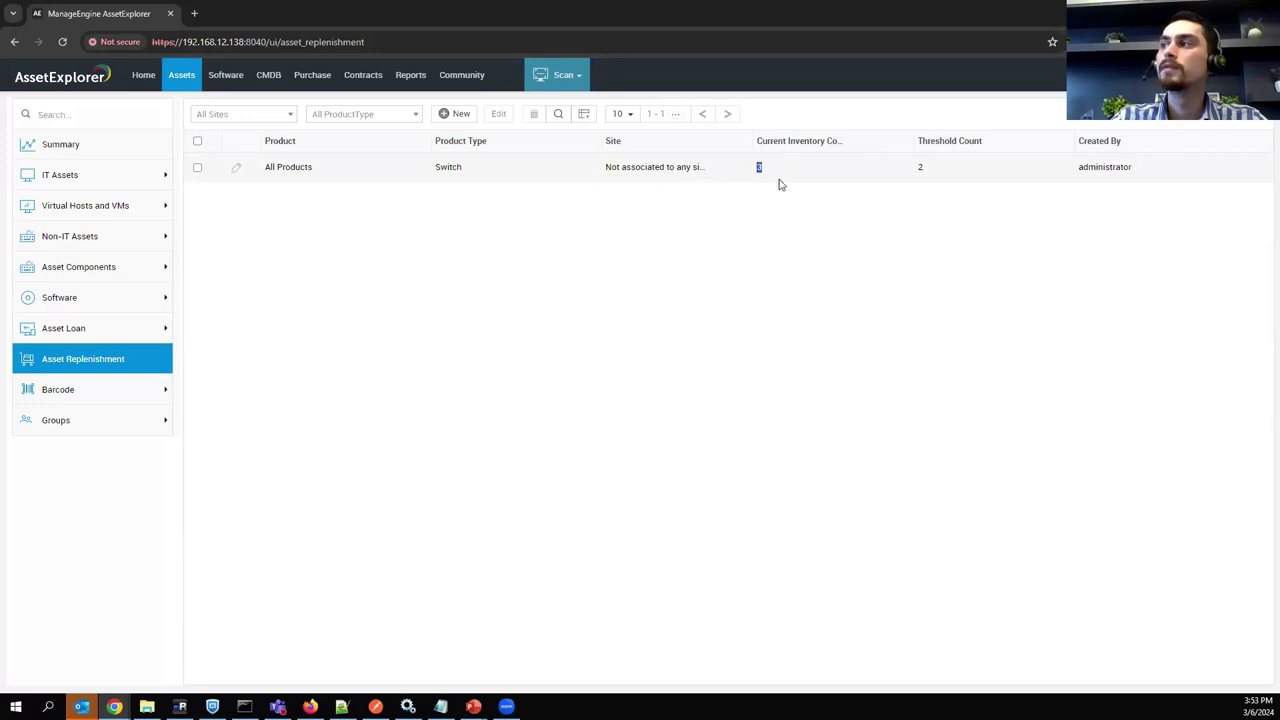
pyautogui.doubleClick(920, 167)
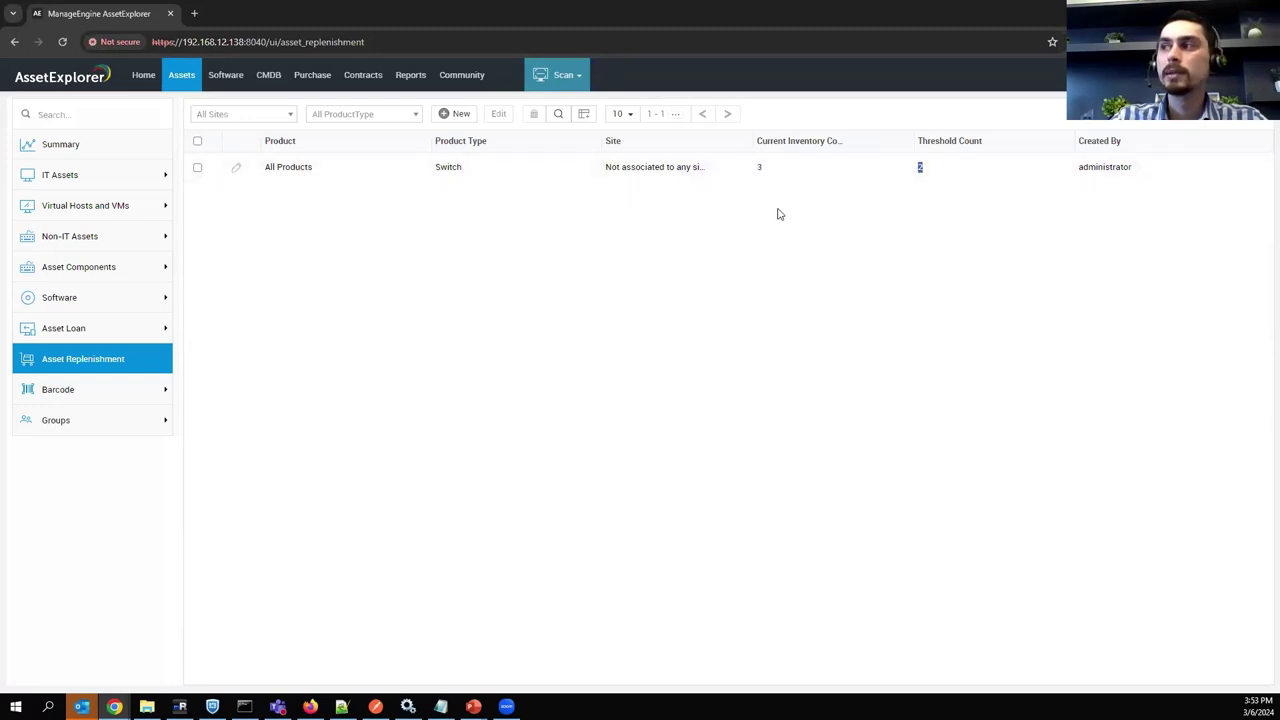
pyautogui.click(920, 167)
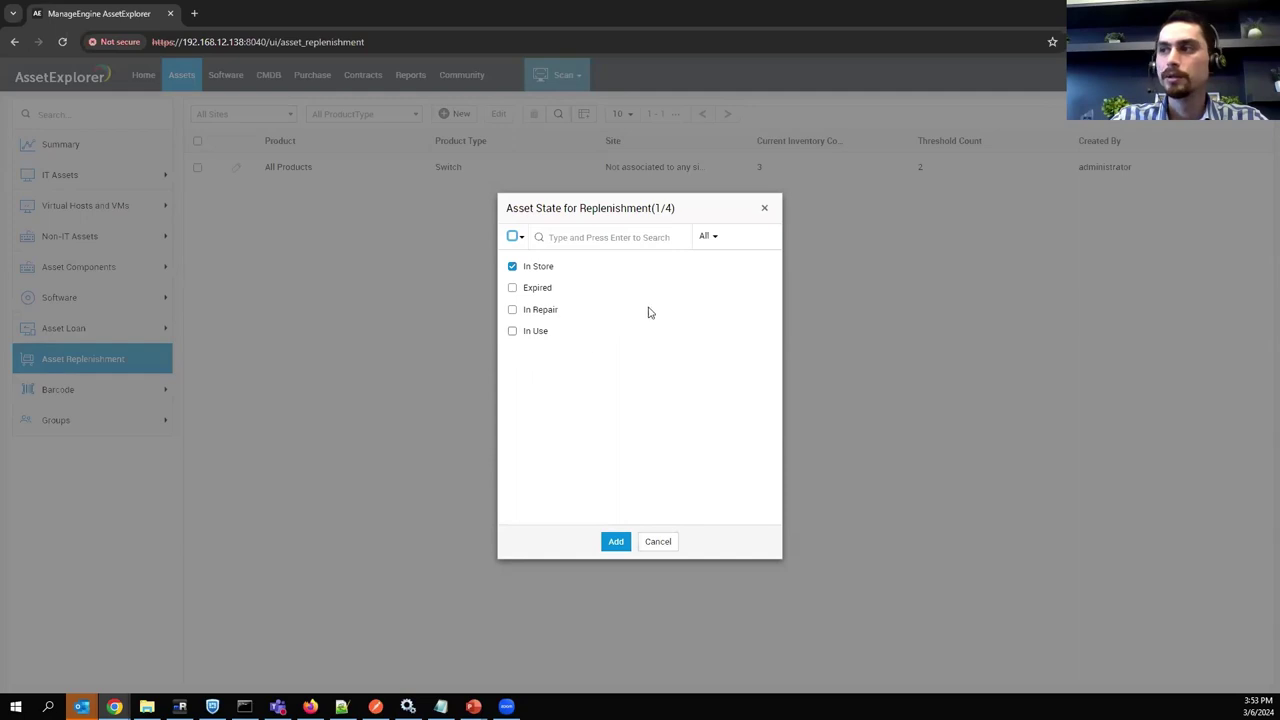
pyautogui.click(766, 210)
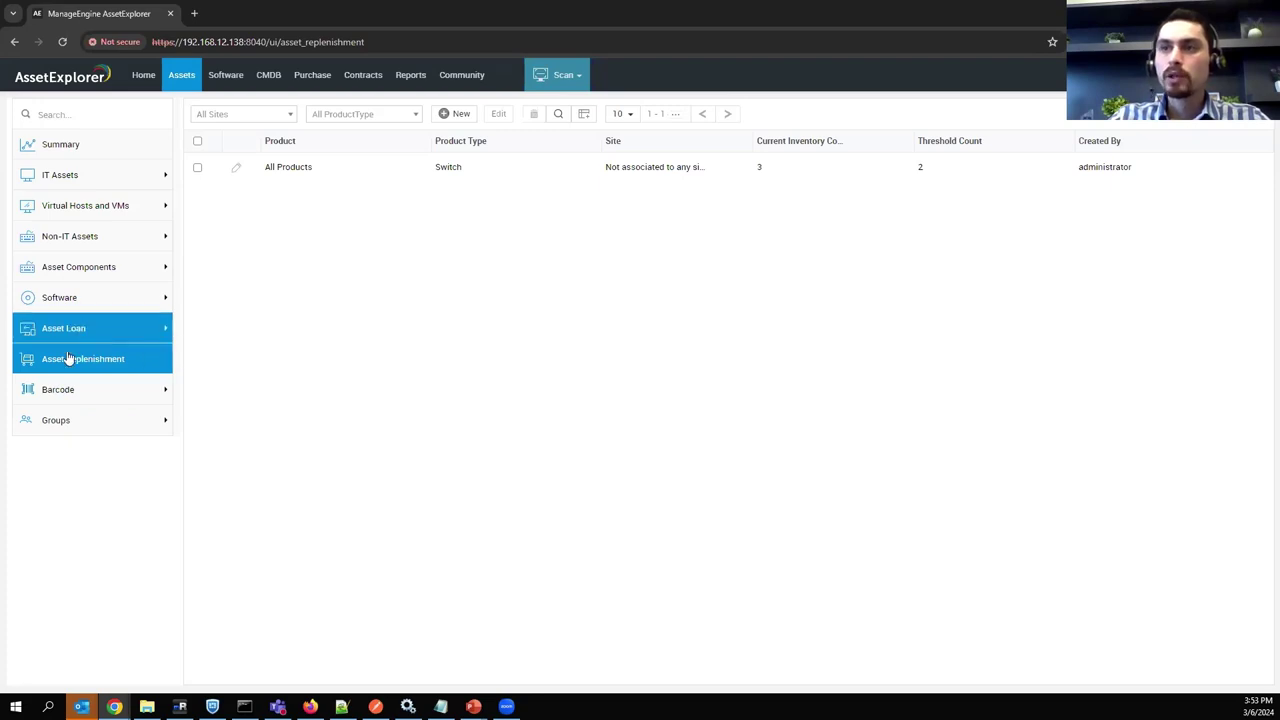
pyautogui.click(62, 390)
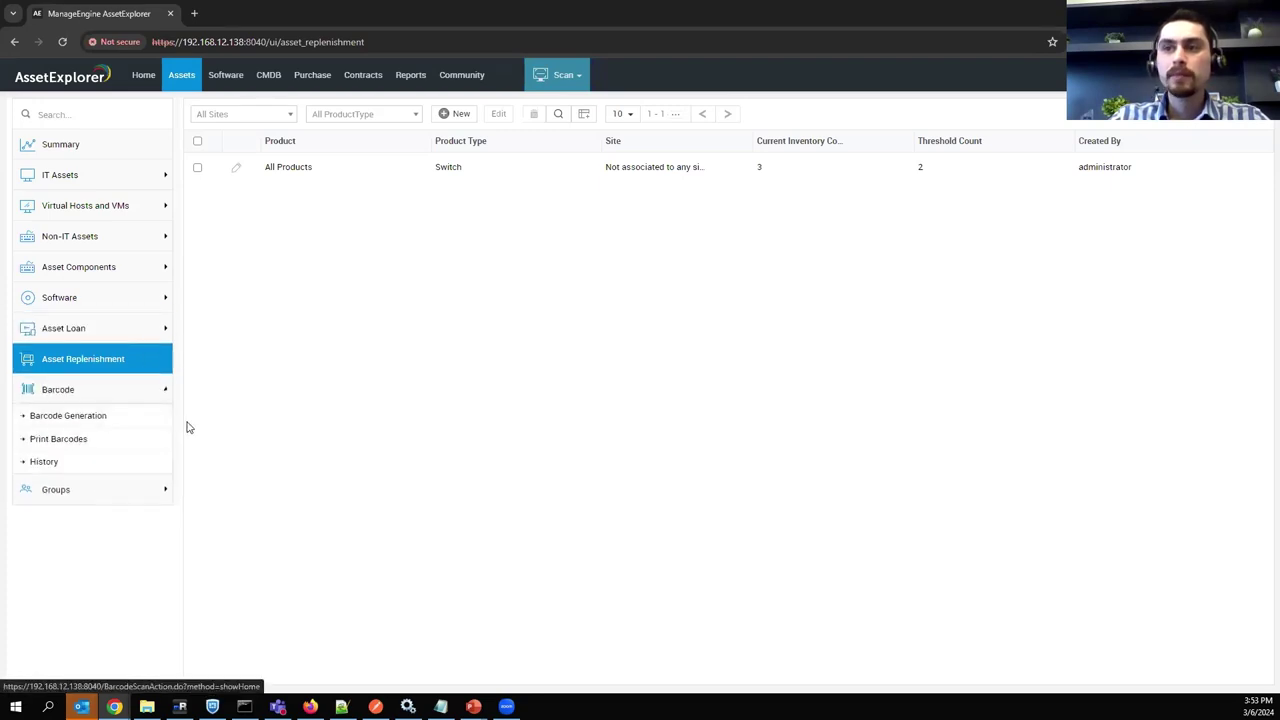
# Open Barcode Generation and view the workflow behind each option.
pyautogui.click(93, 421)
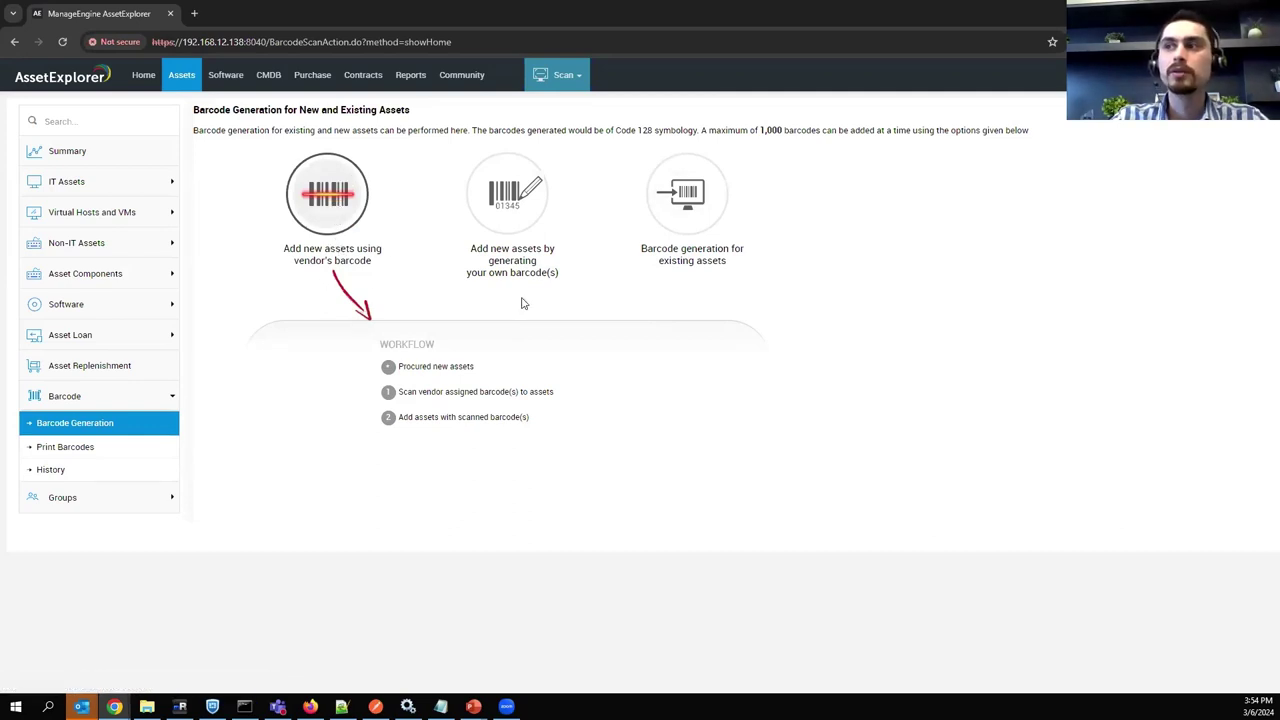
pyautogui.moveTo(528, 250)
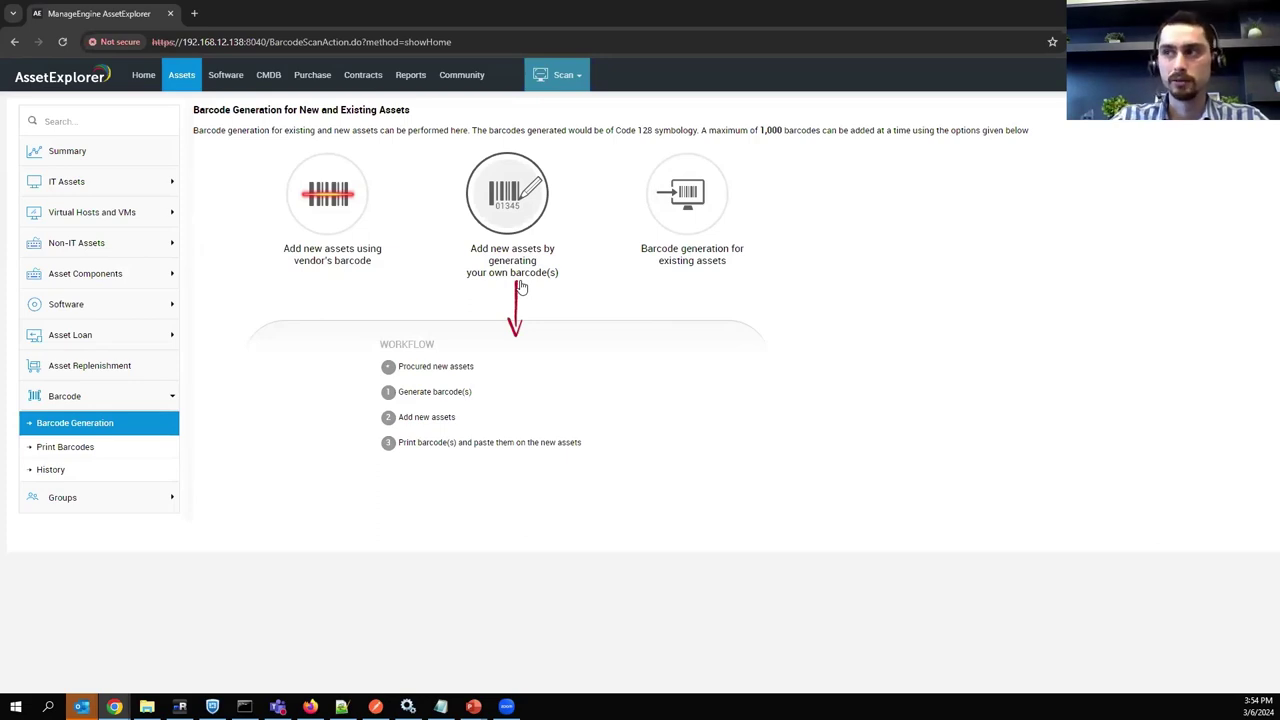
pyautogui.moveTo(677, 195)
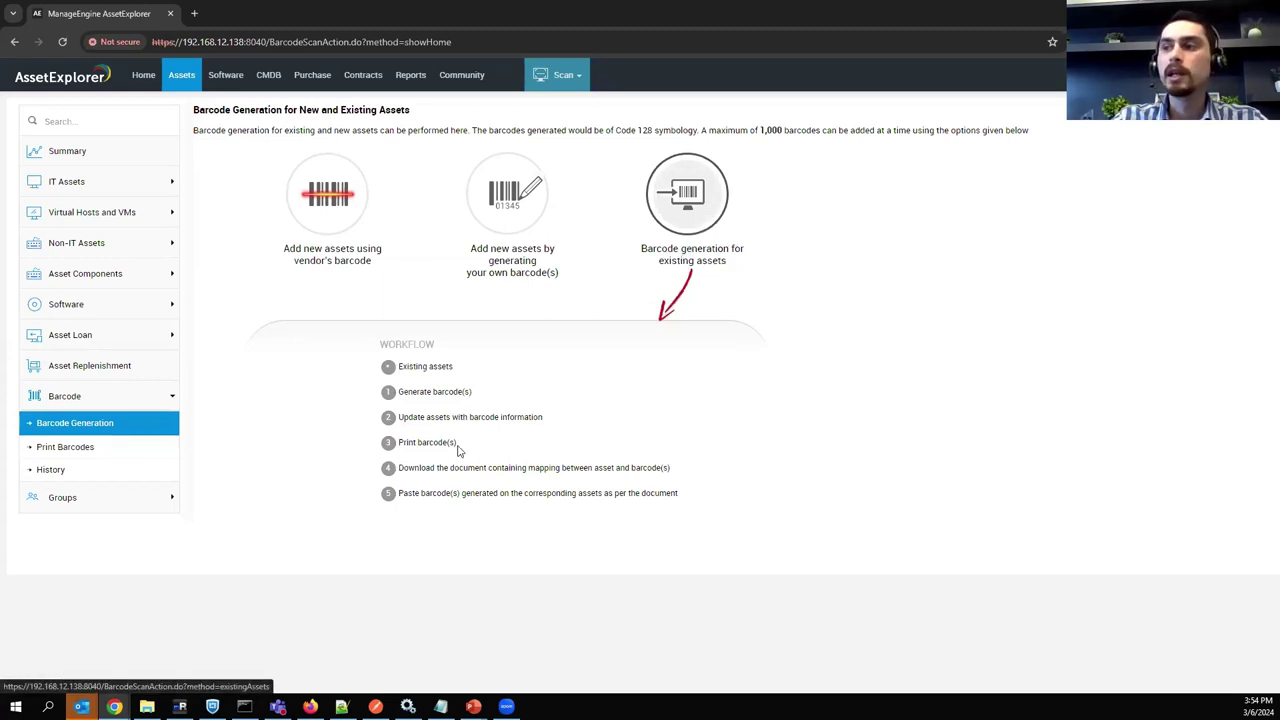
# Point out the WORKFLOW section and its Print barcode(s) step.
pyautogui.moveTo(388, 345); pyautogui.dragTo(430, 345)
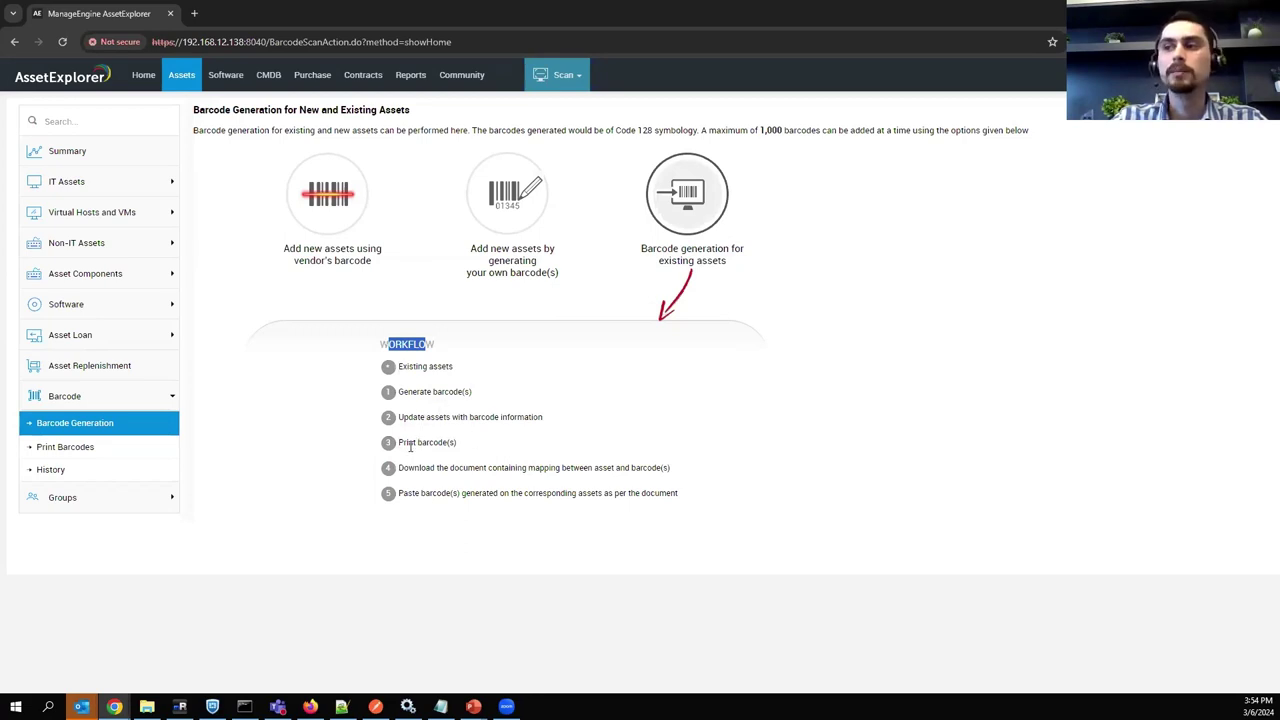
pyautogui.moveTo(408, 443); pyautogui.dragTo(452, 444)
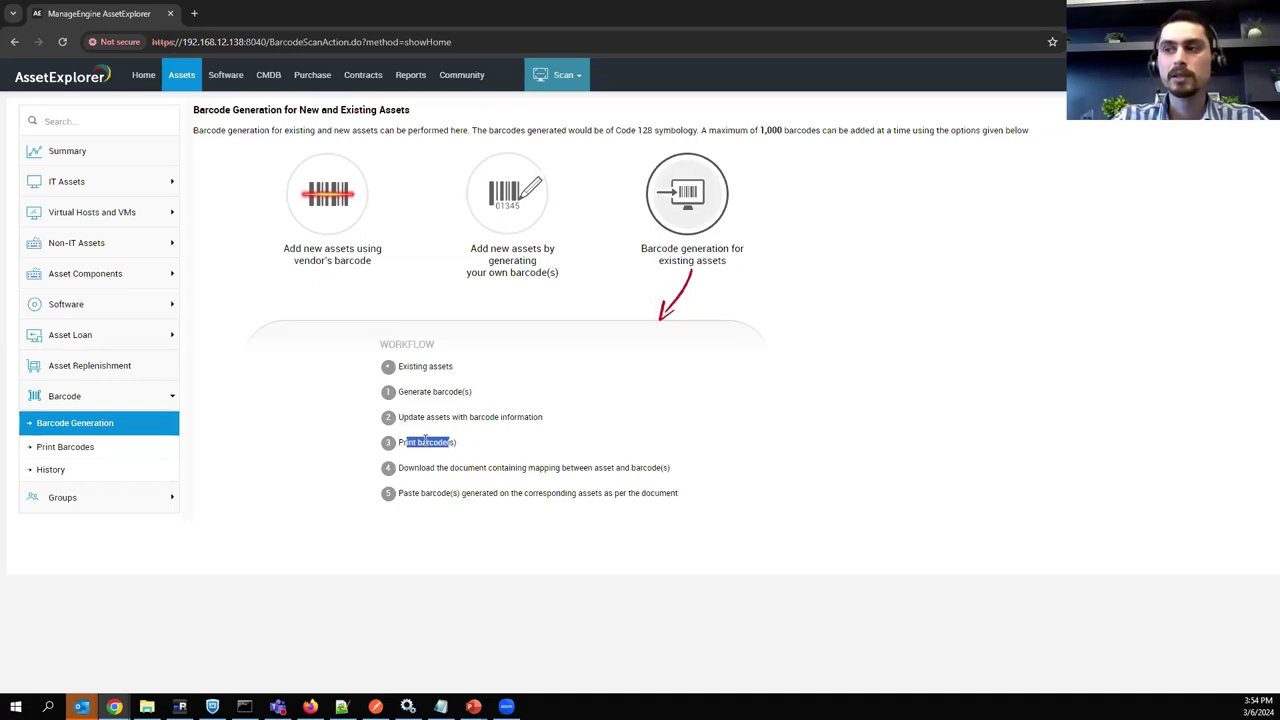
pyautogui.moveTo(460, 444); pyautogui.dragTo(398, 443)
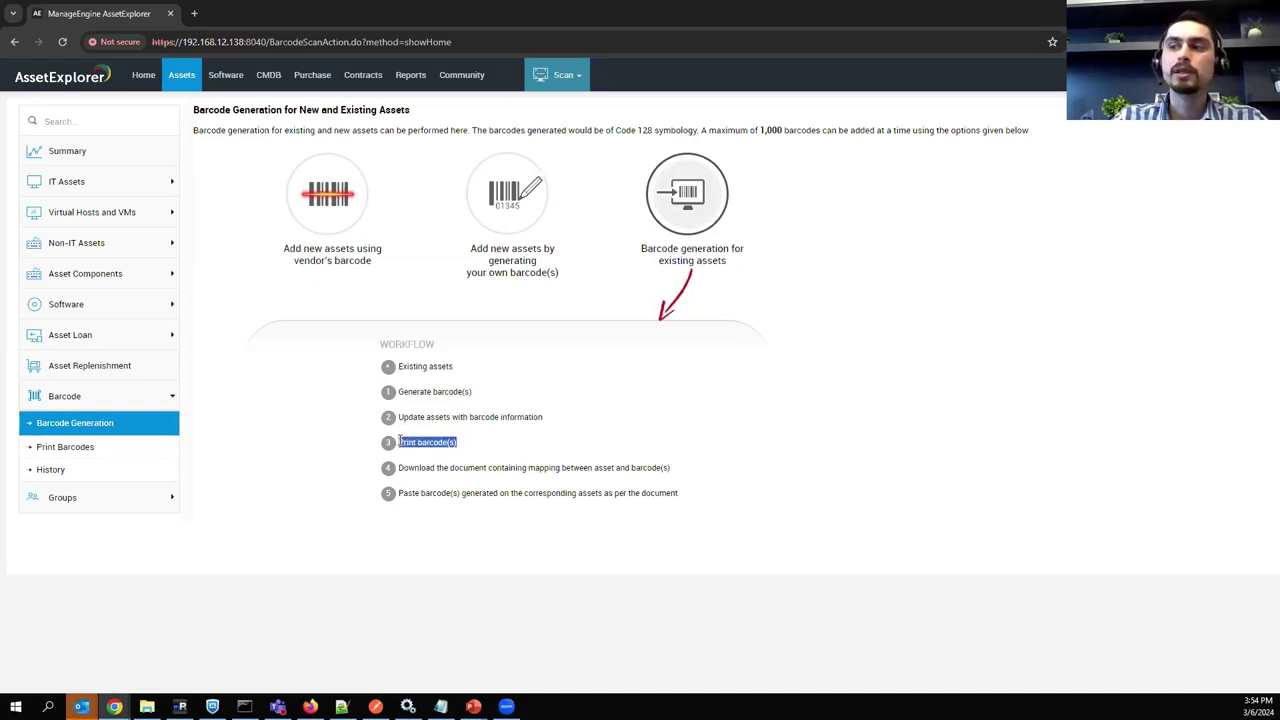
pyautogui.click(510, 437)
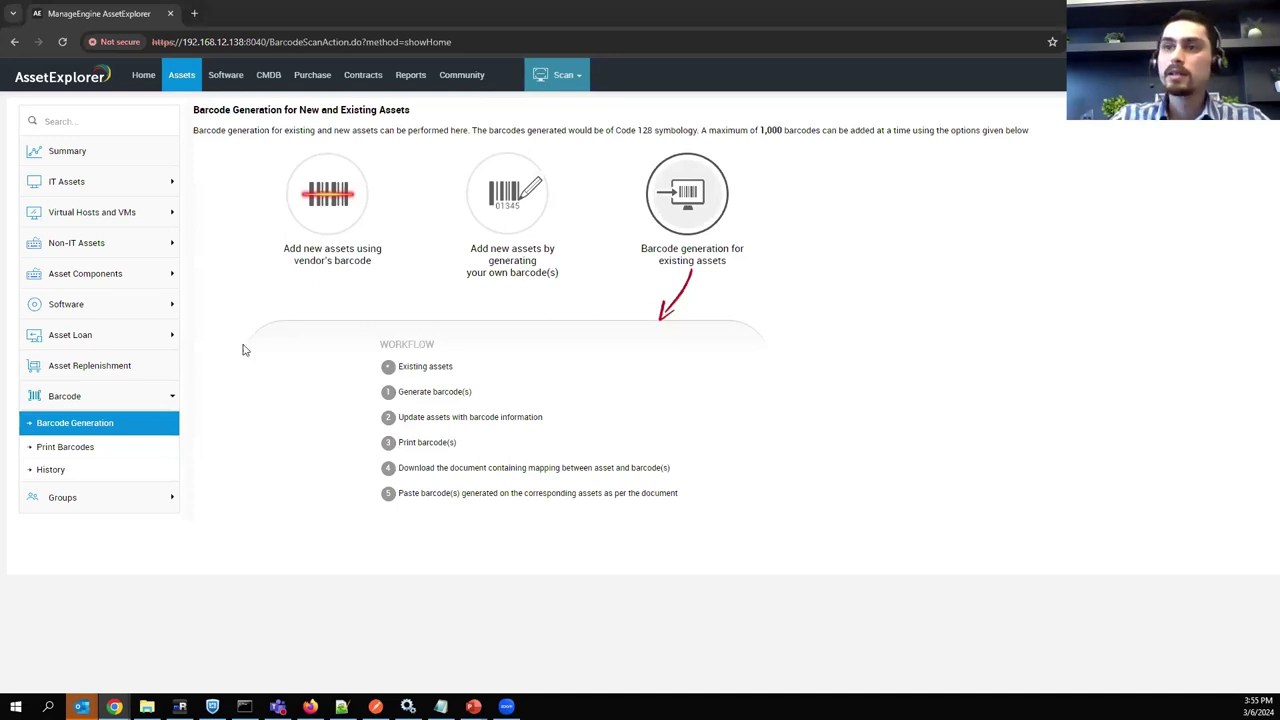
pyautogui.click(100, 306)
# Open a new License Agreement form and review its Agreement Expiry Notification days setting.
pyautogui.click(90, 355)
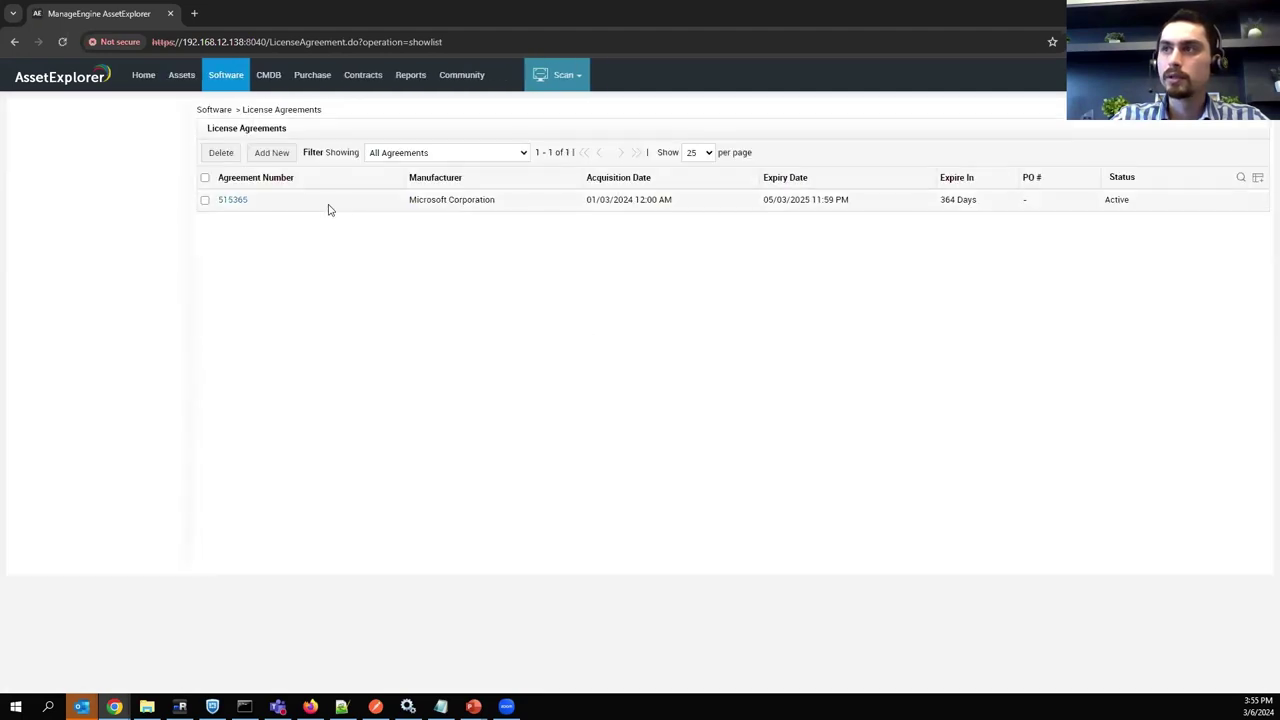
pyautogui.click(268, 156)
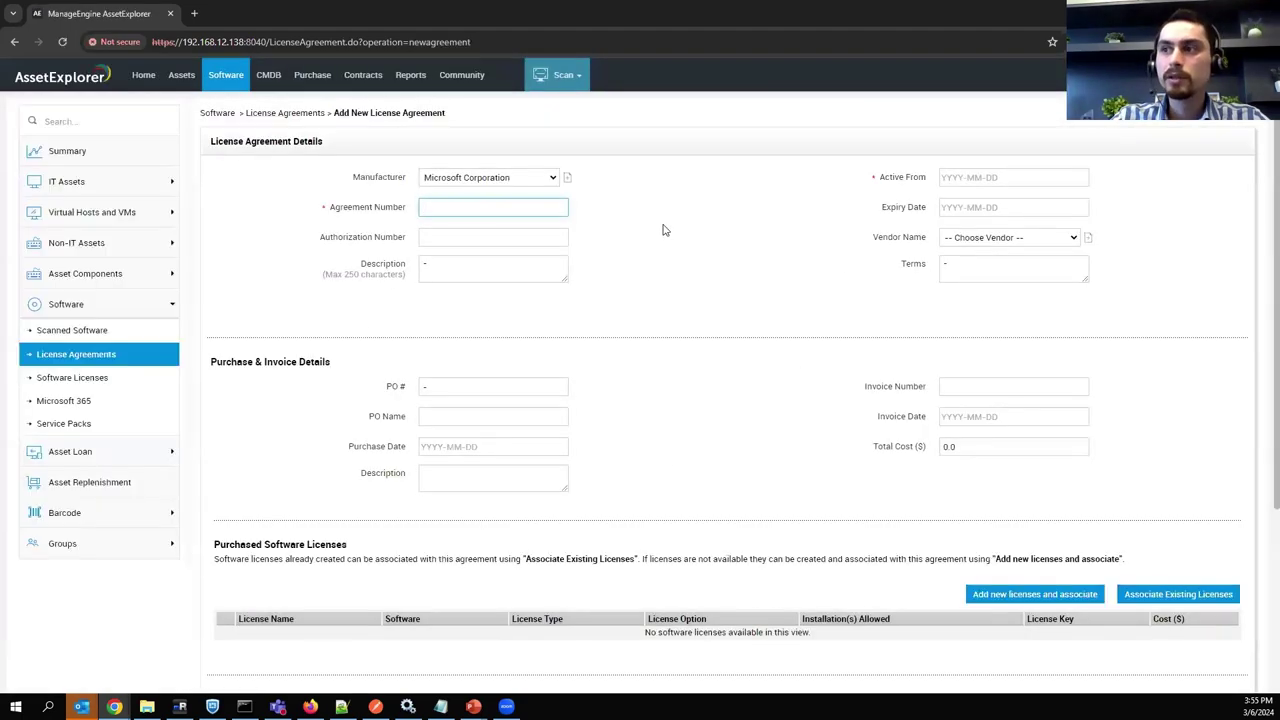
pyautogui.scroll(-2, 360, 240)
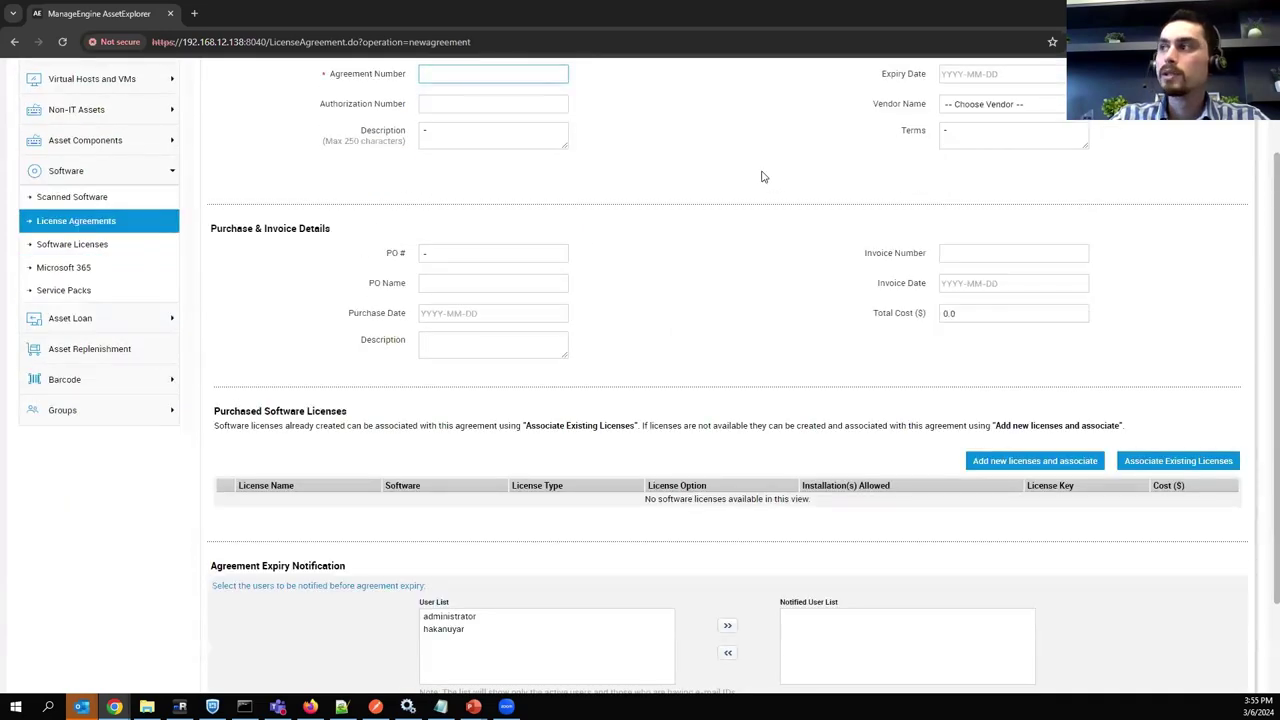
pyautogui.scroll(-2, 545, 306)
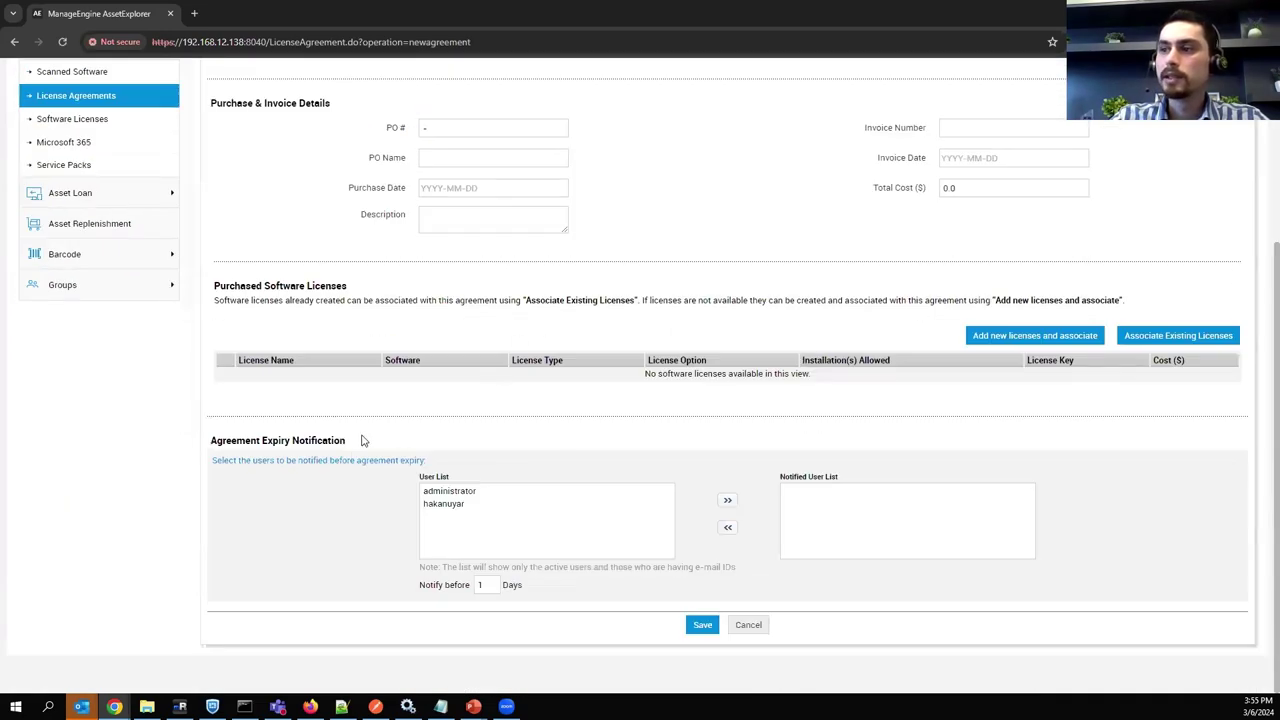
pyautogui.moveTo(236, 441); pyautogui.dragTo(348, 446)
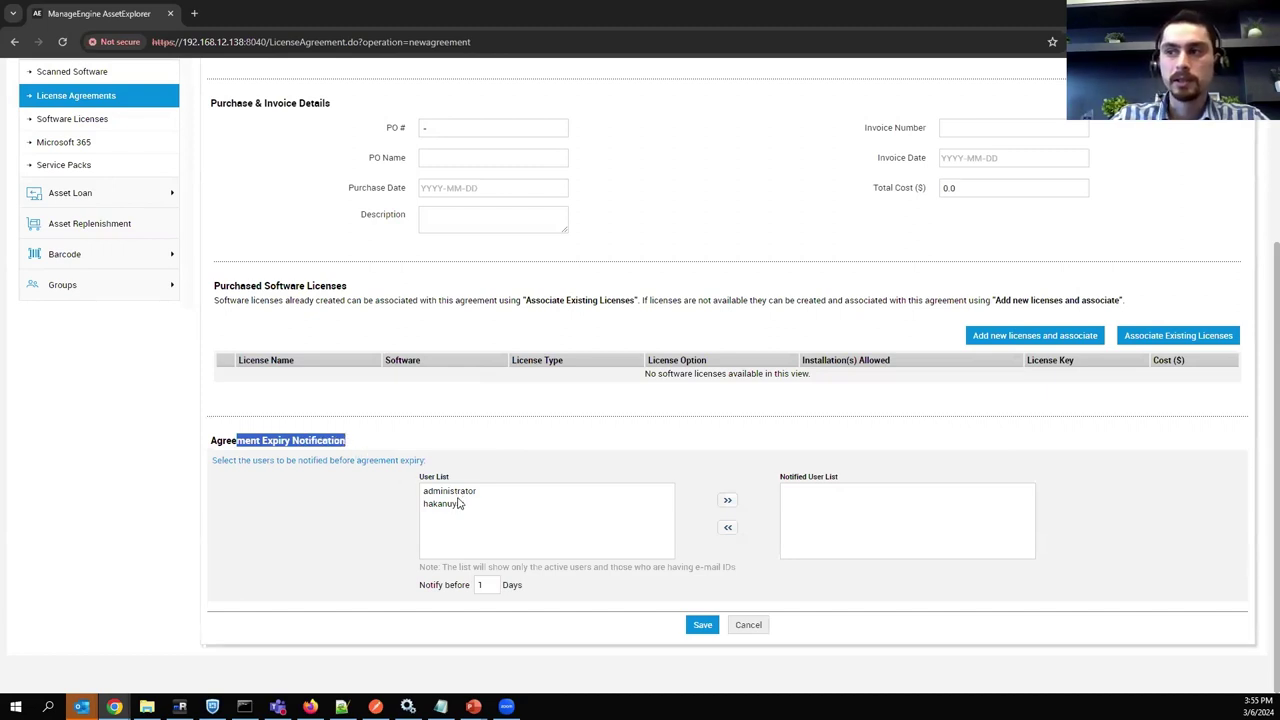
pyautogui.doubleClick(482, 585)
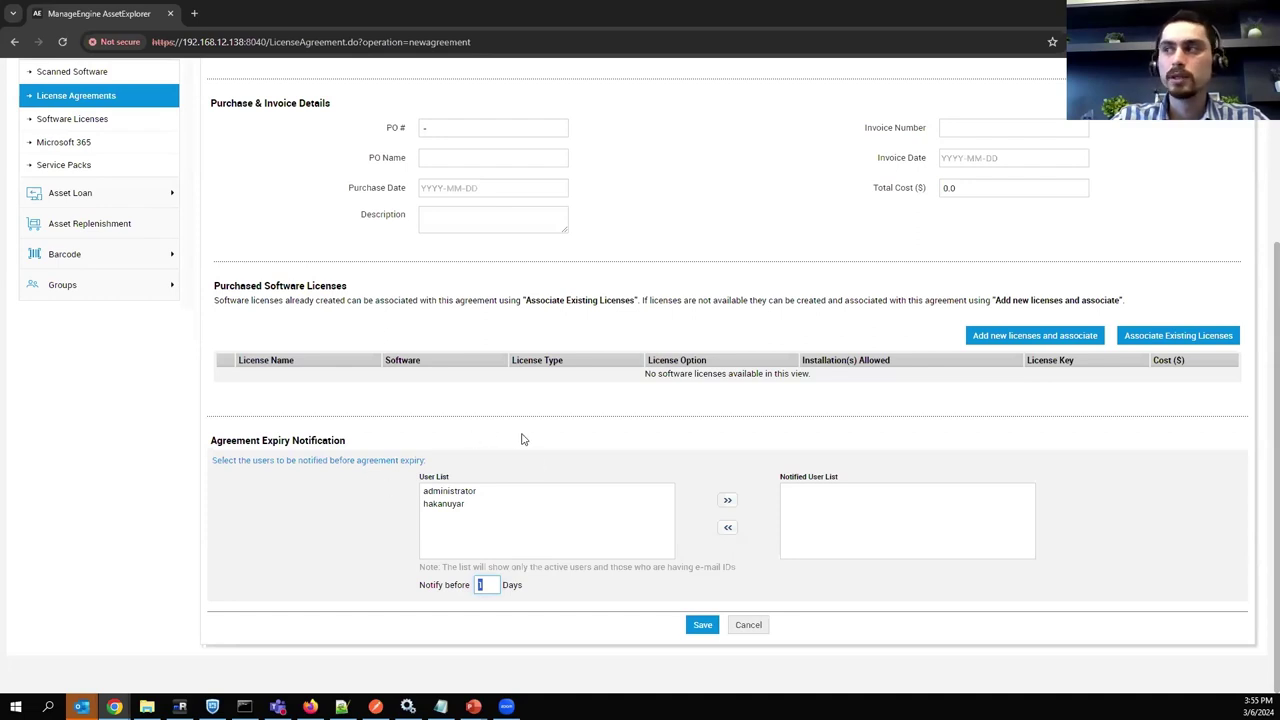
# Return to Admin Settings and open Notification Rules.
pyautogui.scroll(3, 630, 445)
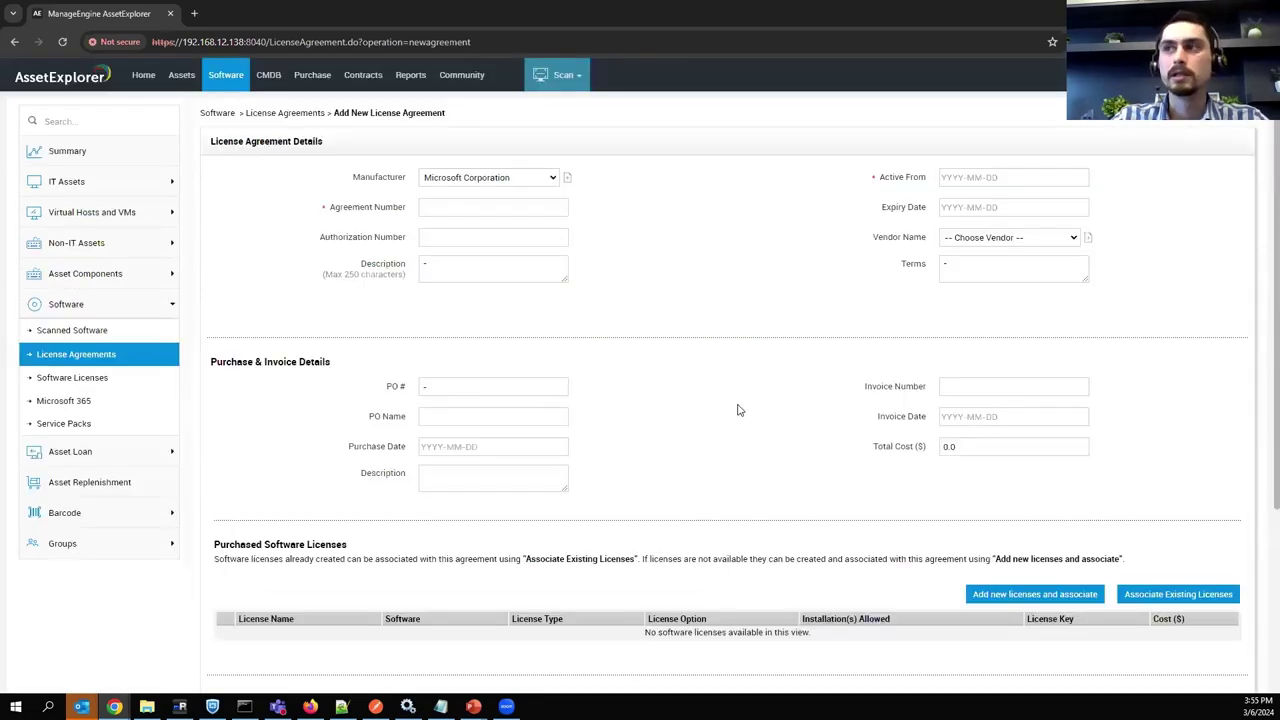
pyautogui.click(1150, 74)
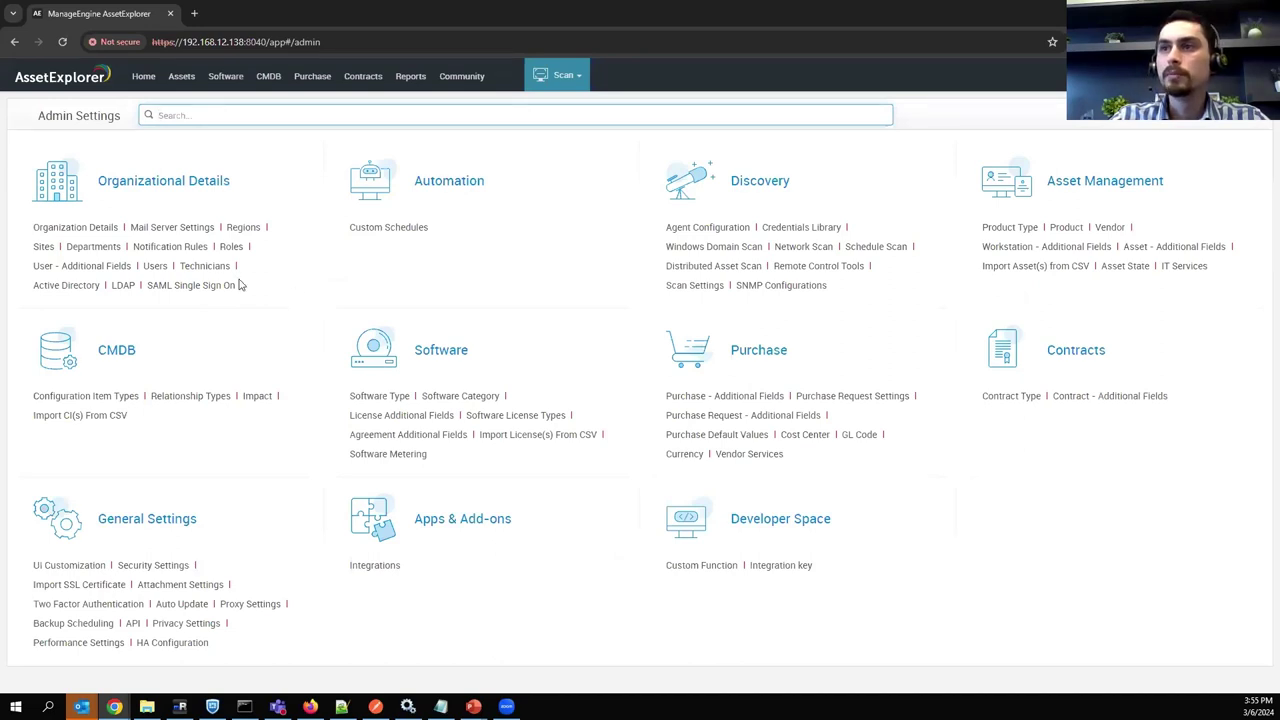
pyautogui.click(153, 250)
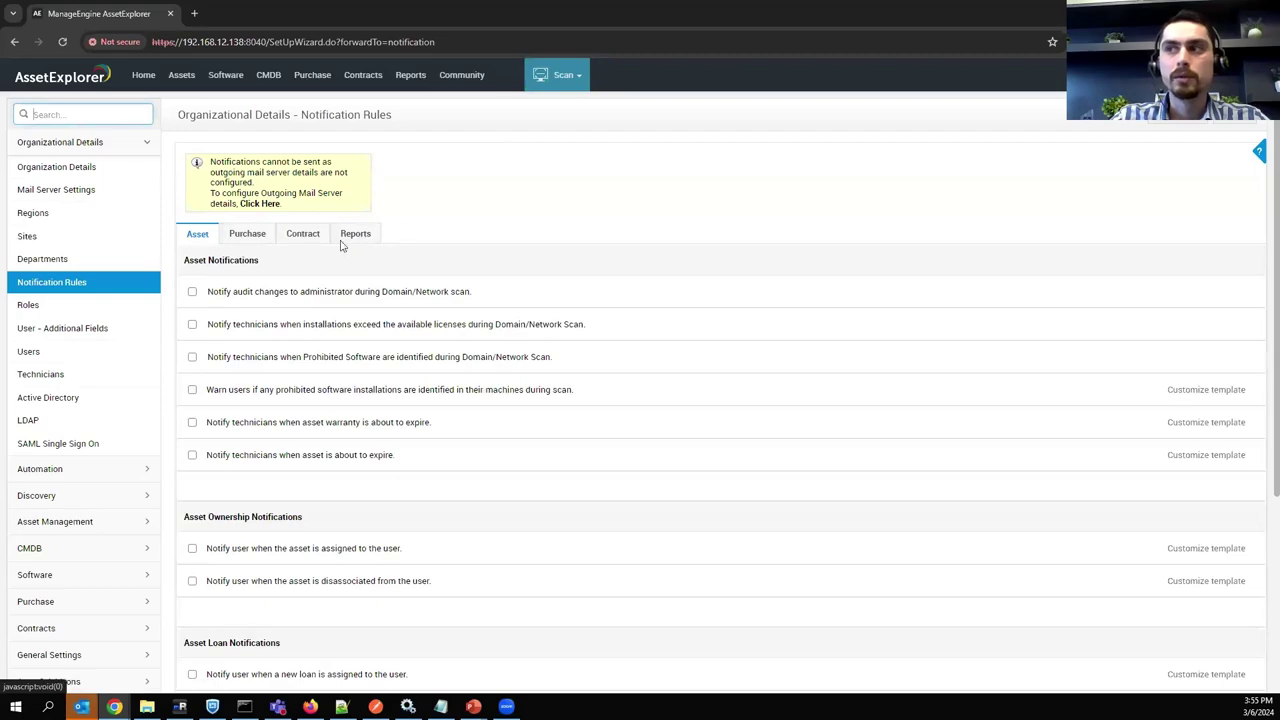
pyautogui.scroll(-2, 306, 420)
pyautogui.scroll(2, 346, 394)
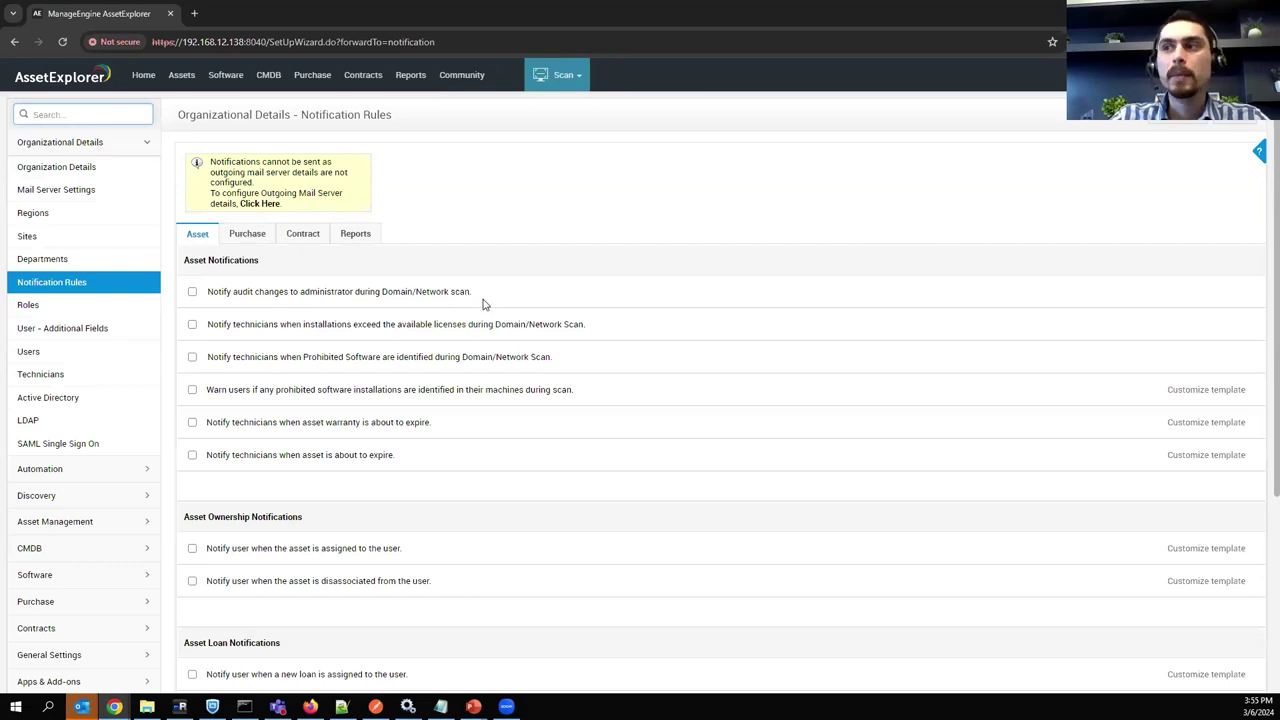
pyautogui.scroll(-3, 303, 505)
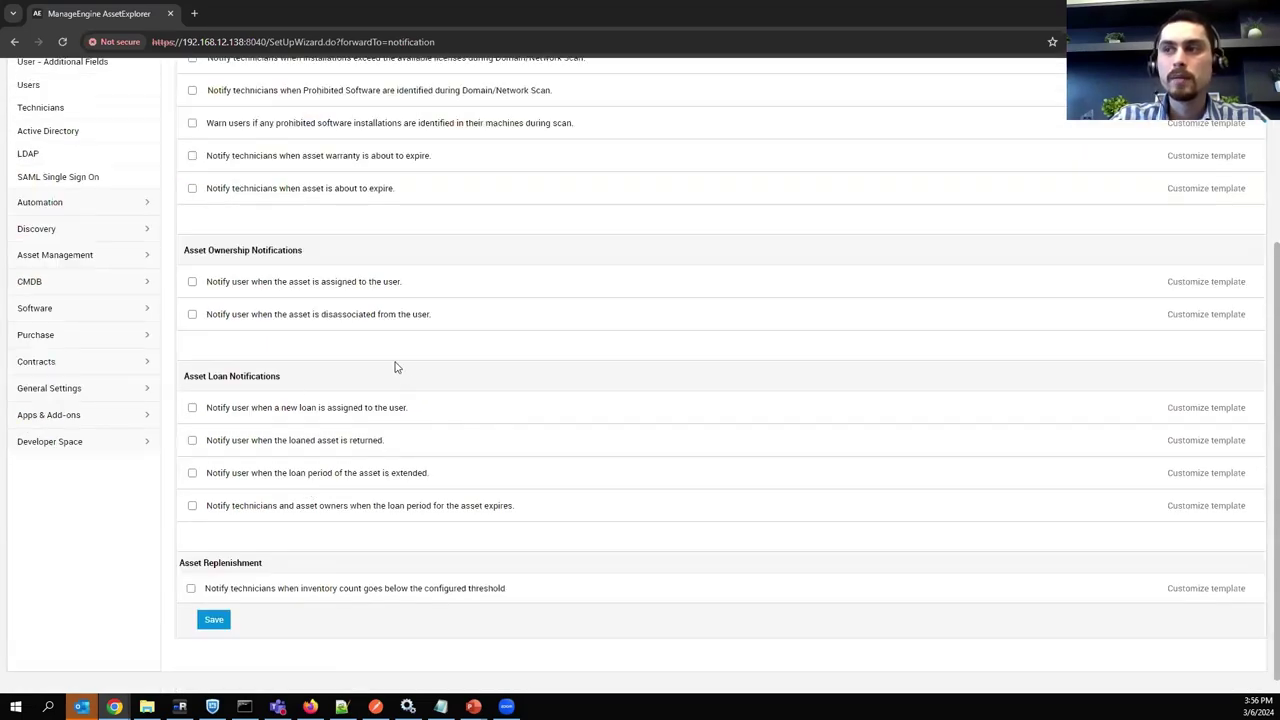
pyautogui.moveTo(404, 283); pyautogui.dragTo(204, 284)
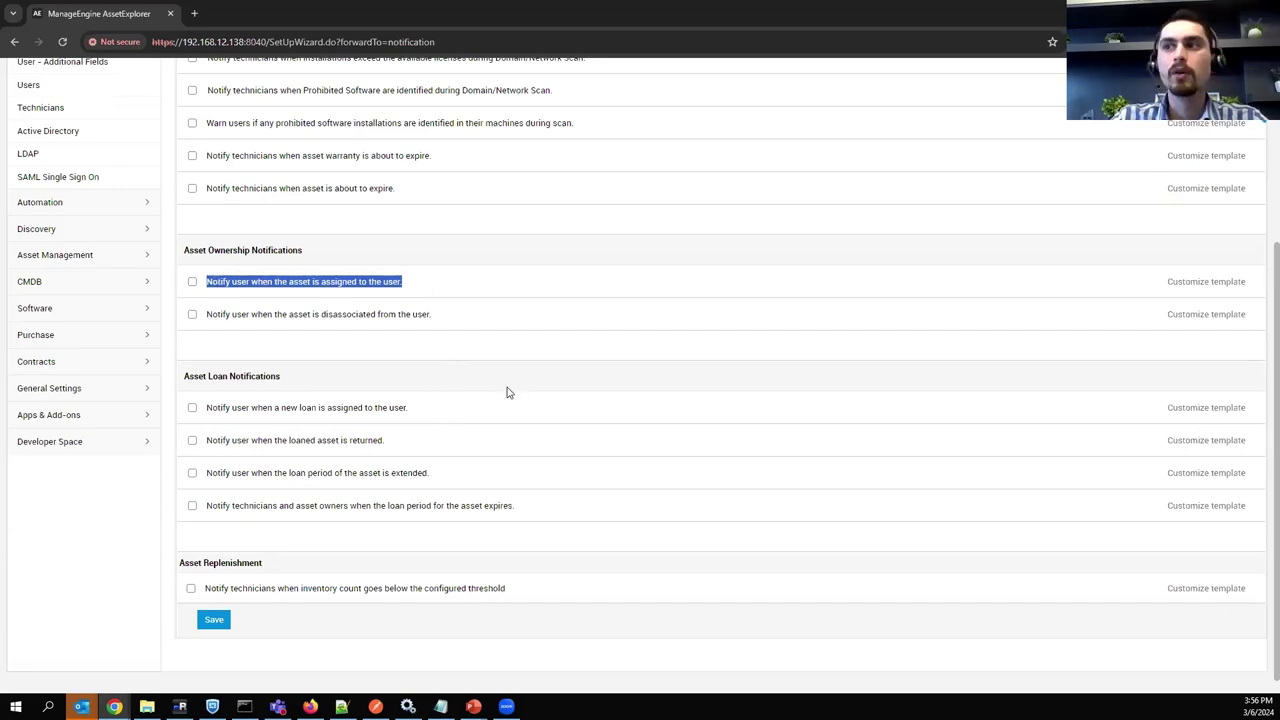
pyautogui.scroll(3, 420, 372)
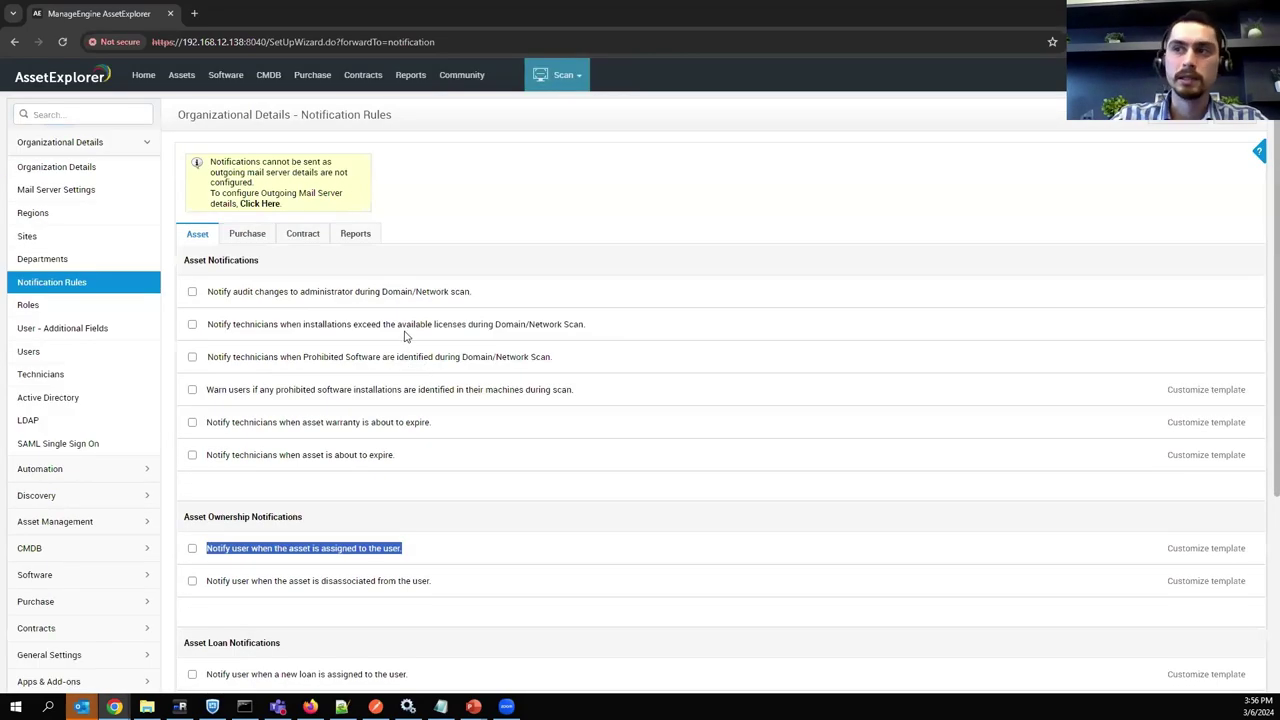
# Show the Purchase Order and Purchase Request notification rules under the Purchase tab.
pyautogui.click(250, 234)
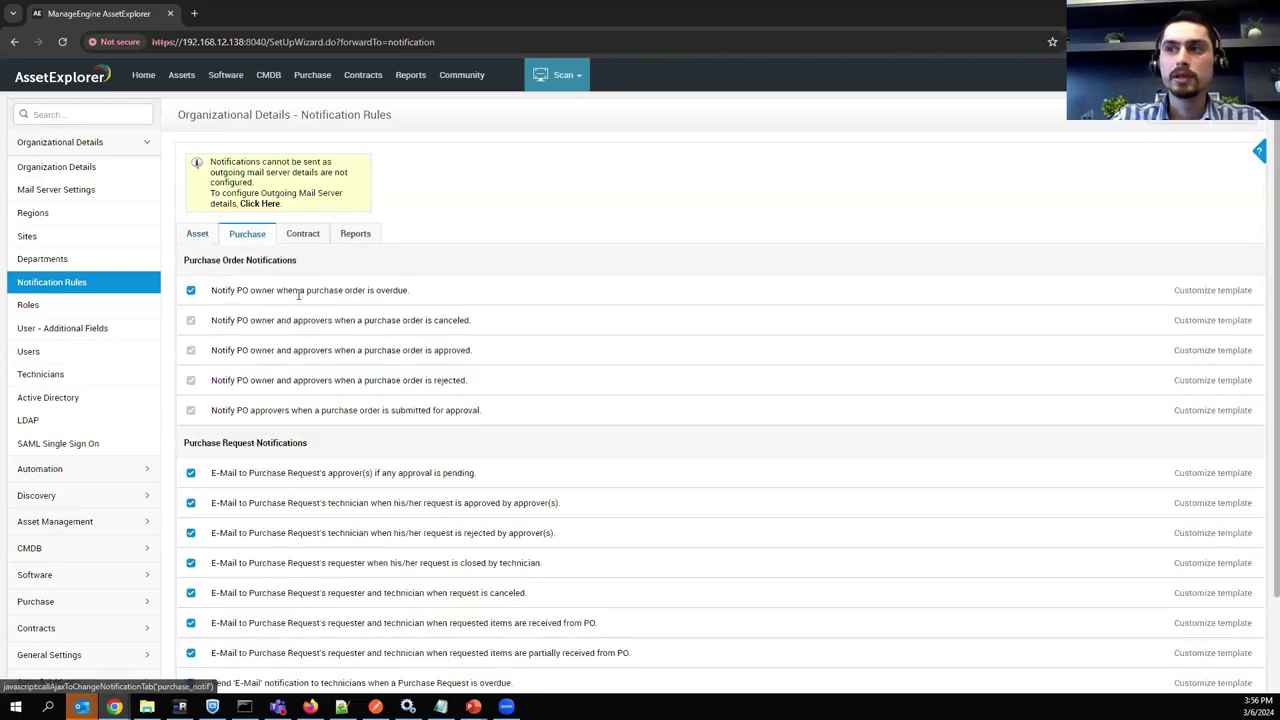
pyautogui.scroll(-2, 336, 474)
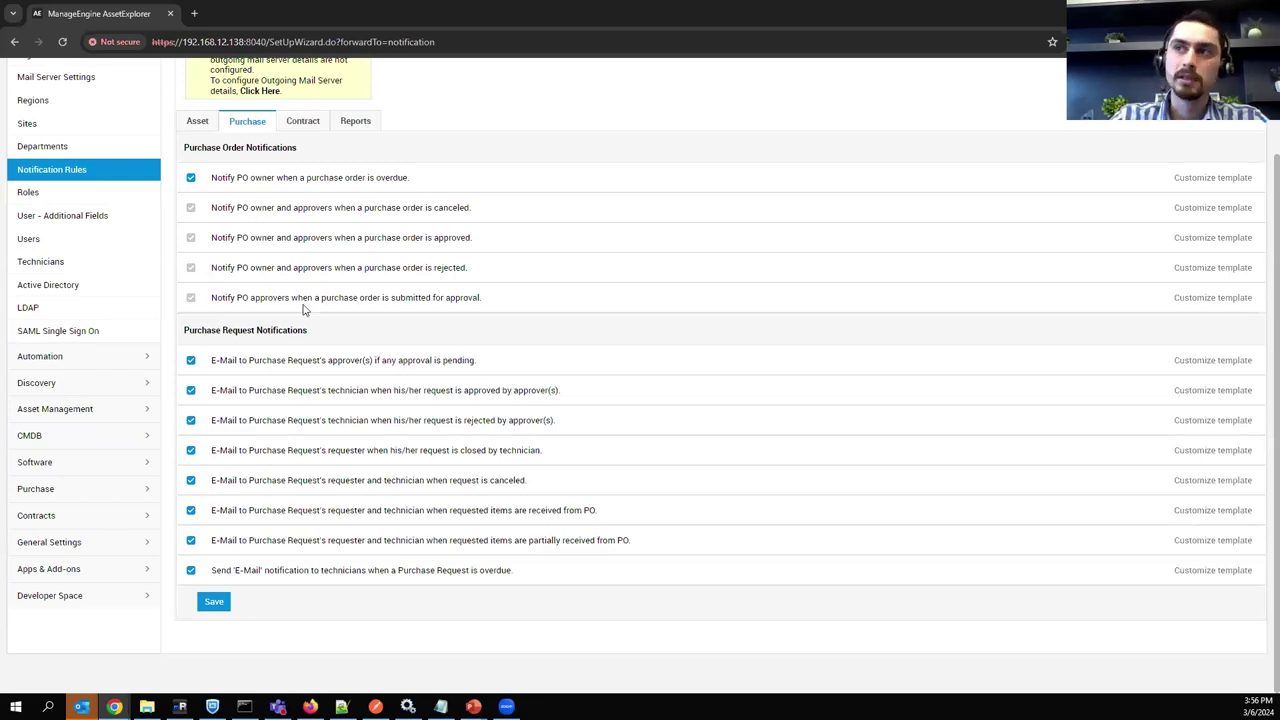
pyautogui.scroll(2, 526, 337)
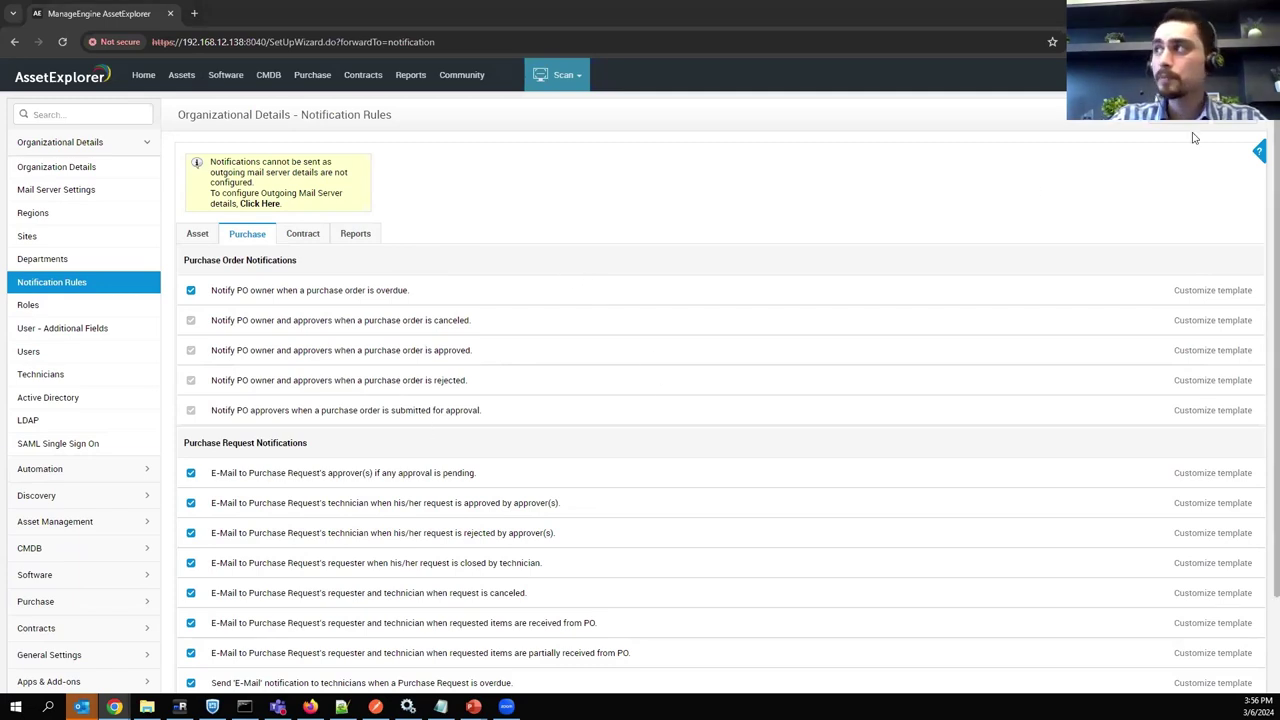
# Return to the Admin Settings overview listing all categories.
pyautogui.click(560, 131)
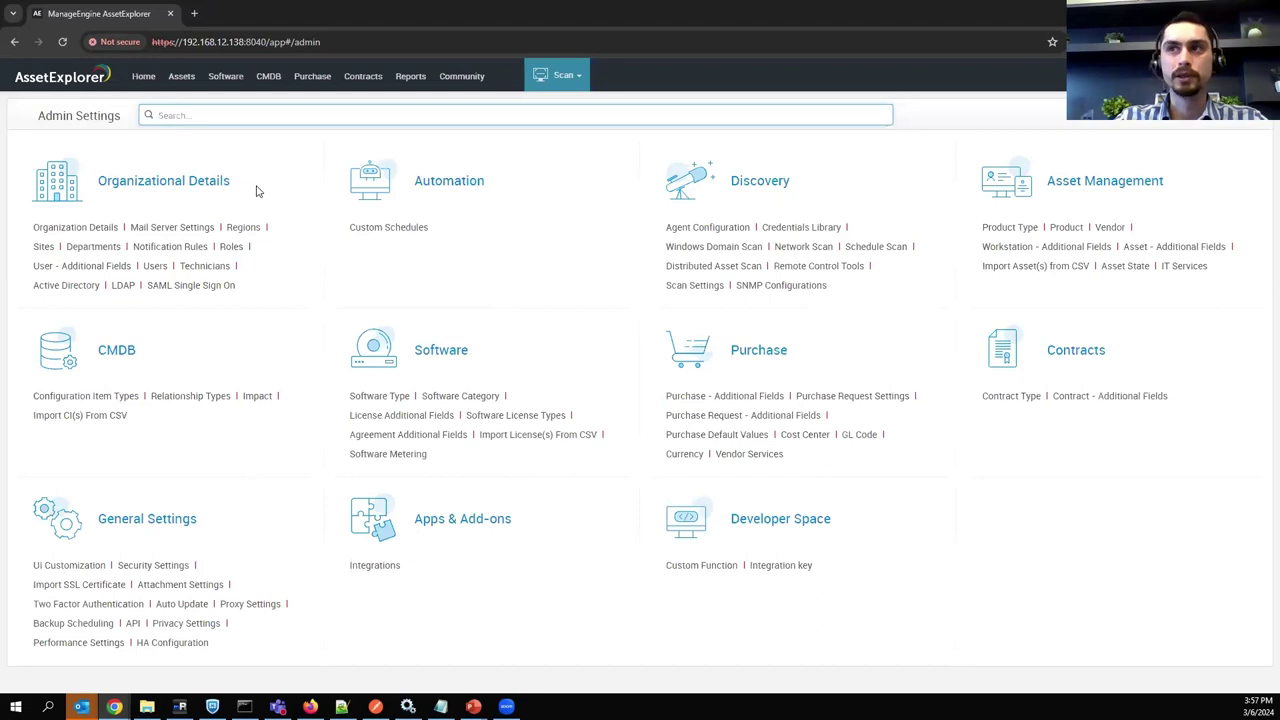
# Open a new incognito tab and load the ServiceDesk Plus login page at localhost.
pyautogui.click(194, 13)
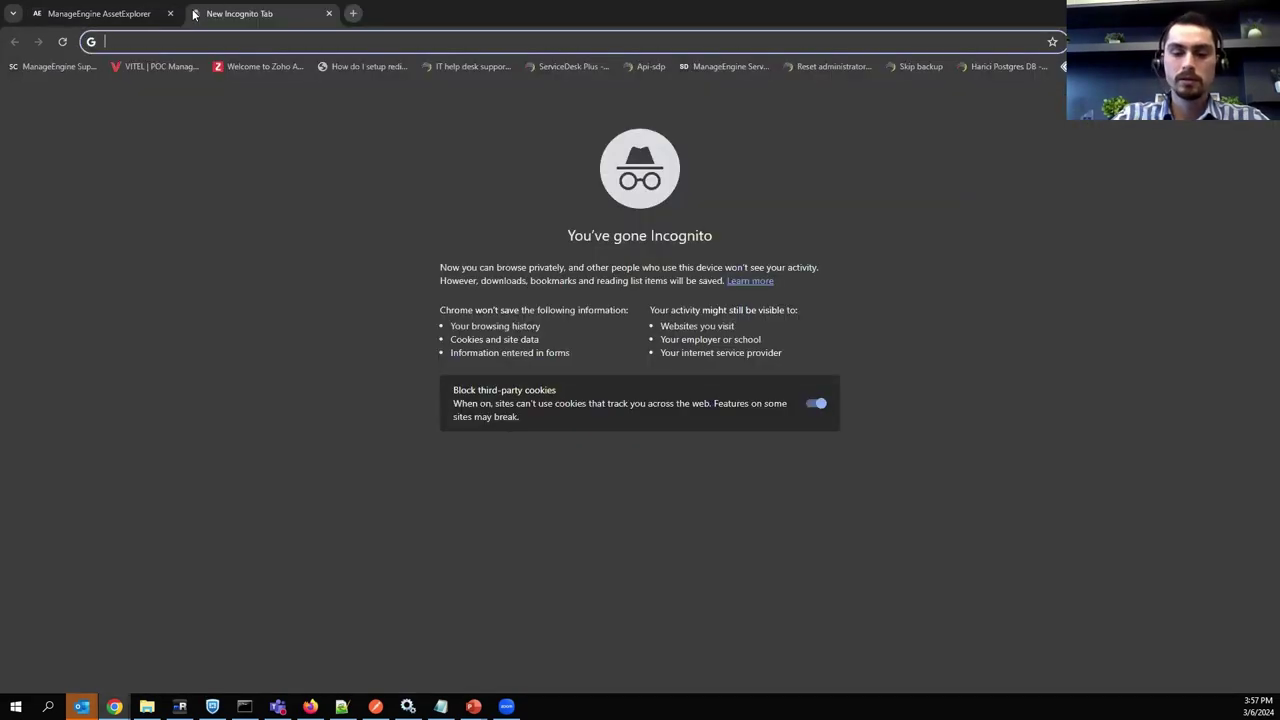
pyautogui.write('lo')
pyautogui.press('Return')
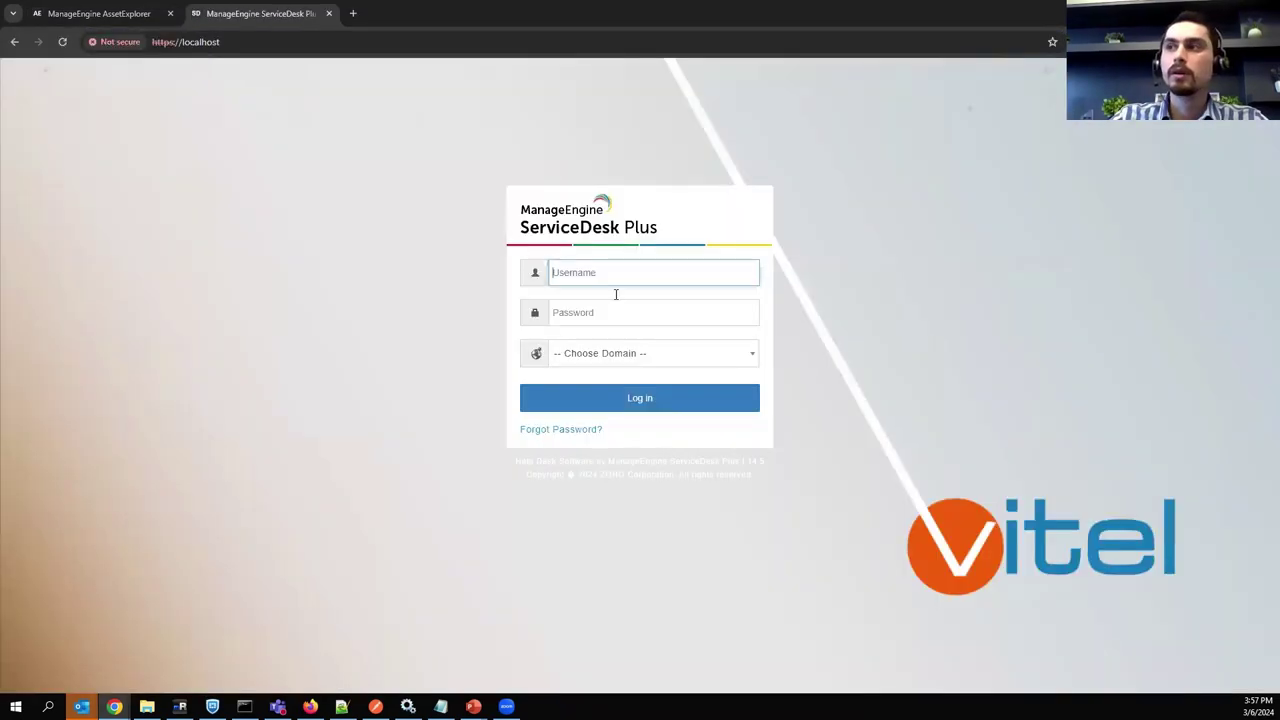
# Log in with the administrator account, using Local Authentication as the domain.
pyautogui.write('admini')
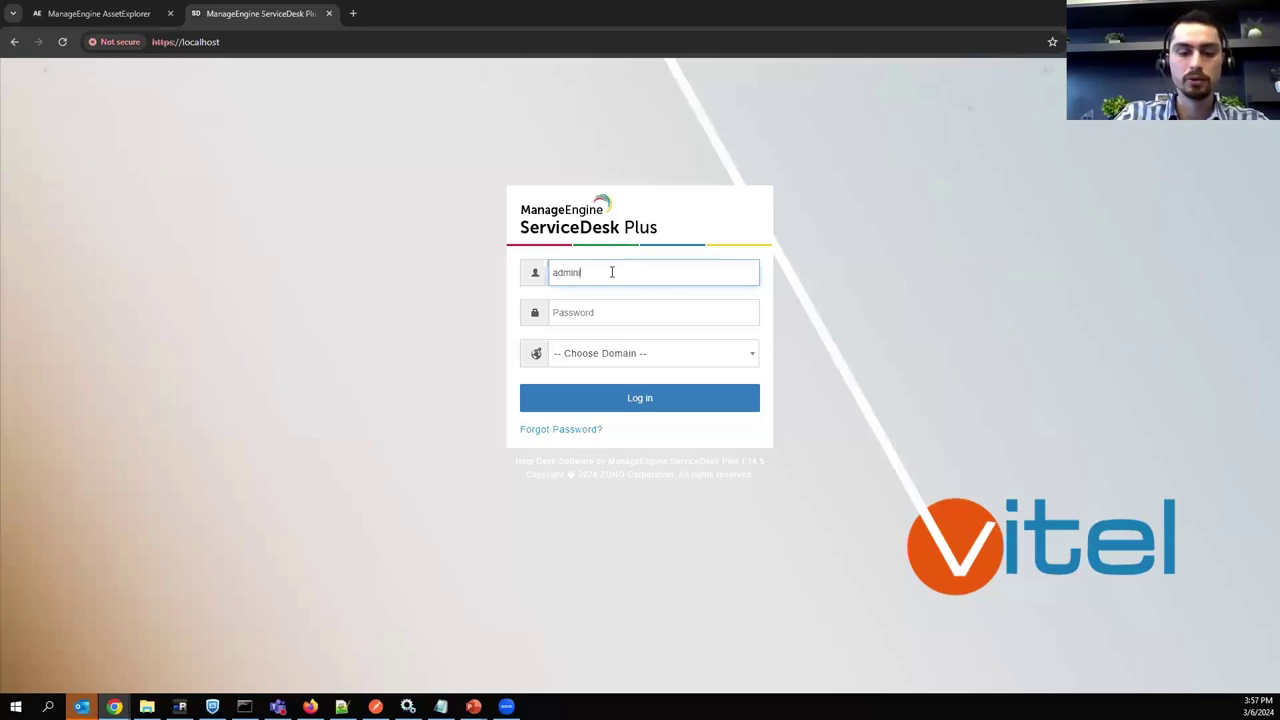
pyautogui.write('strator')
pyautogui.press('Tab')
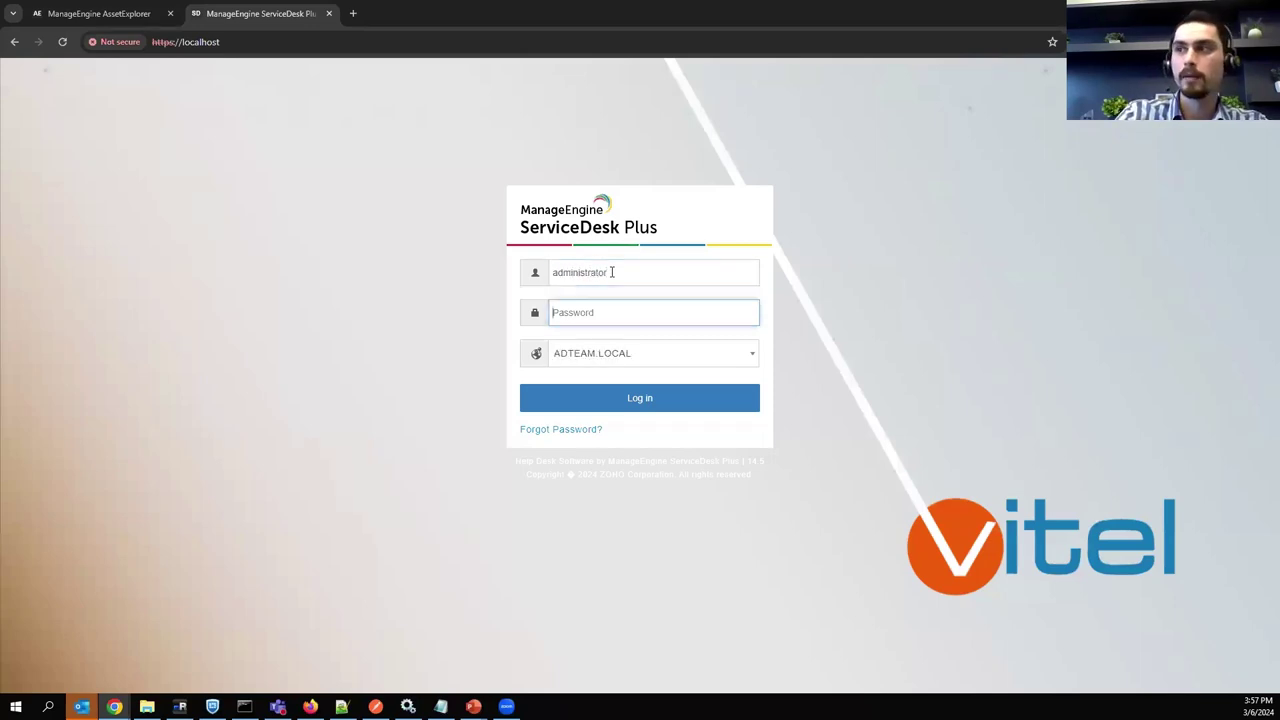
pyautogui.write('•')
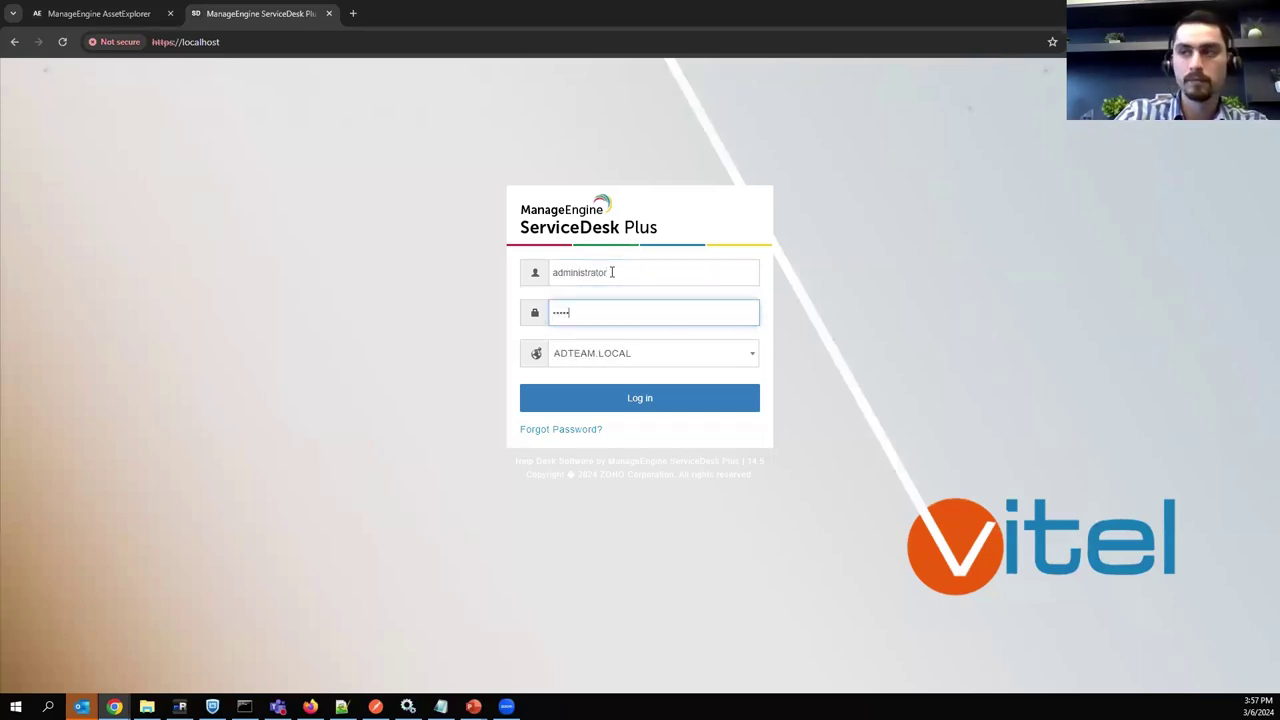
pyautogui.write('••••••')
pyautogui.hotkey('ctrl', 'a')
pyautogui.press('BackSpace')
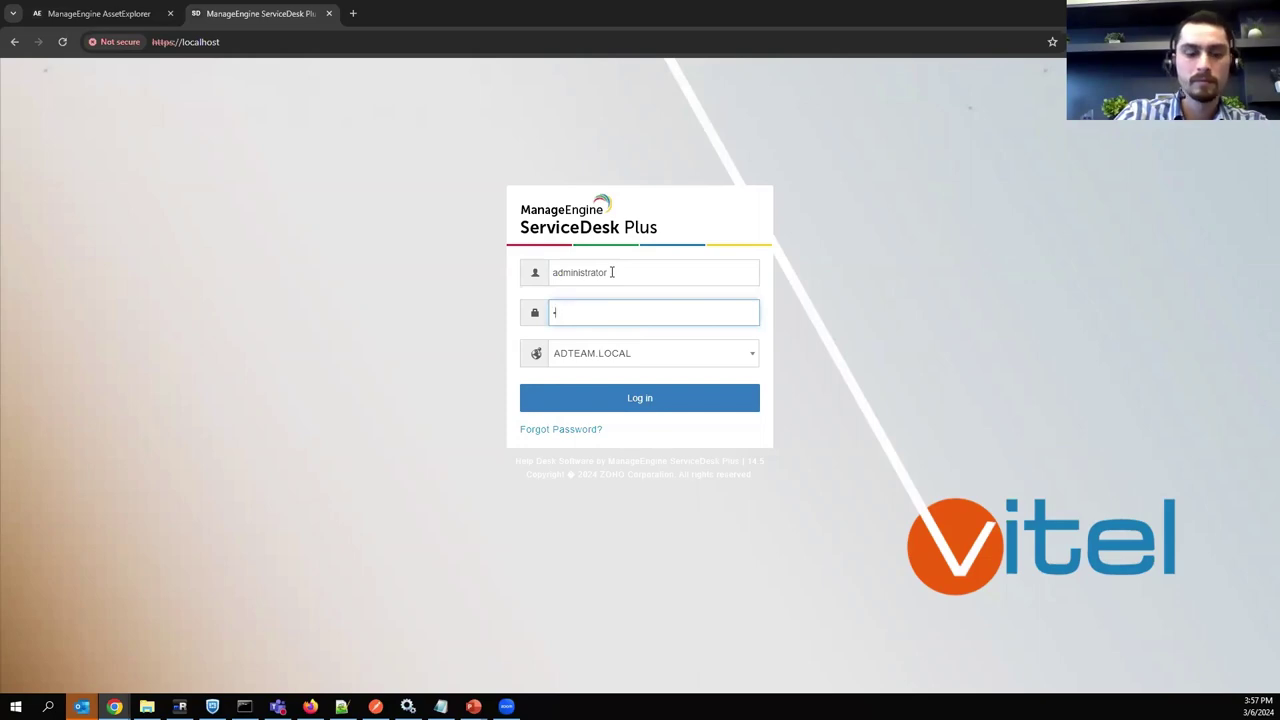
pyautogui.click(622, 360)
pyautogui.click(583, 416)
pyautogui.click(576, 400)
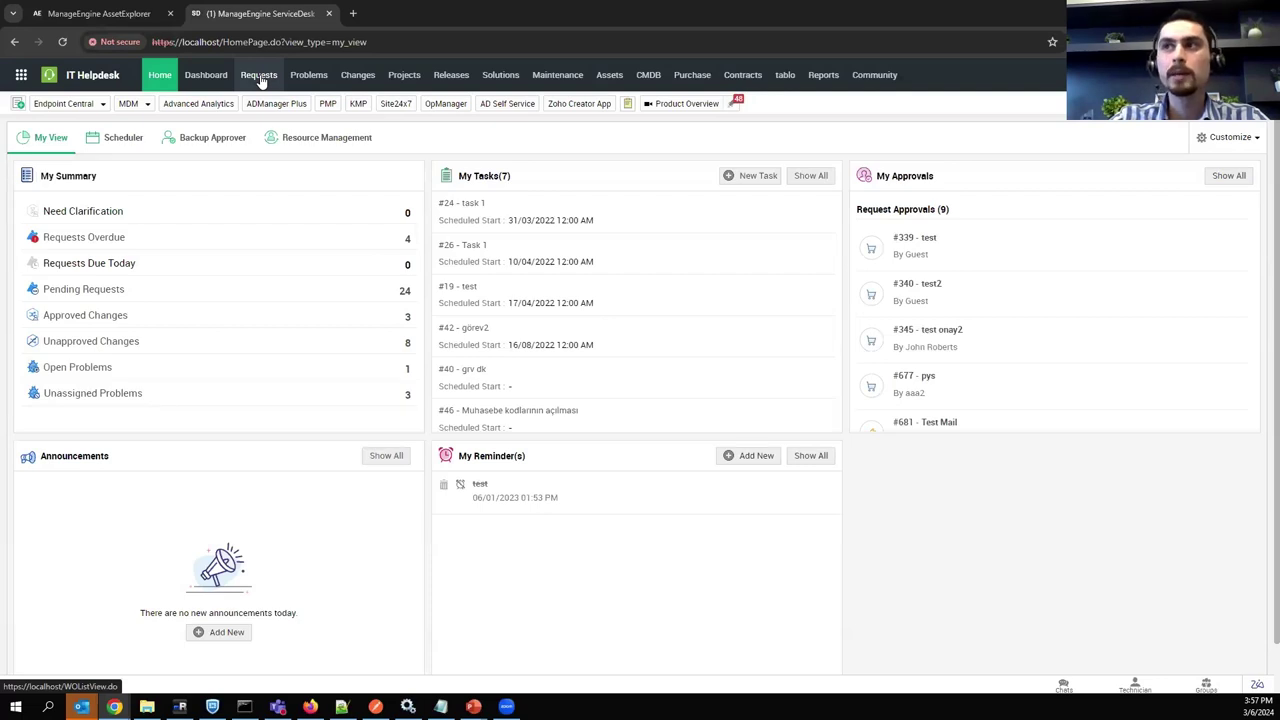
# Open the 'Network is slow' change's Submission stage and the relationship map of asset ITOM_LAB_CLI01.
pyautogui.click(358, 78)
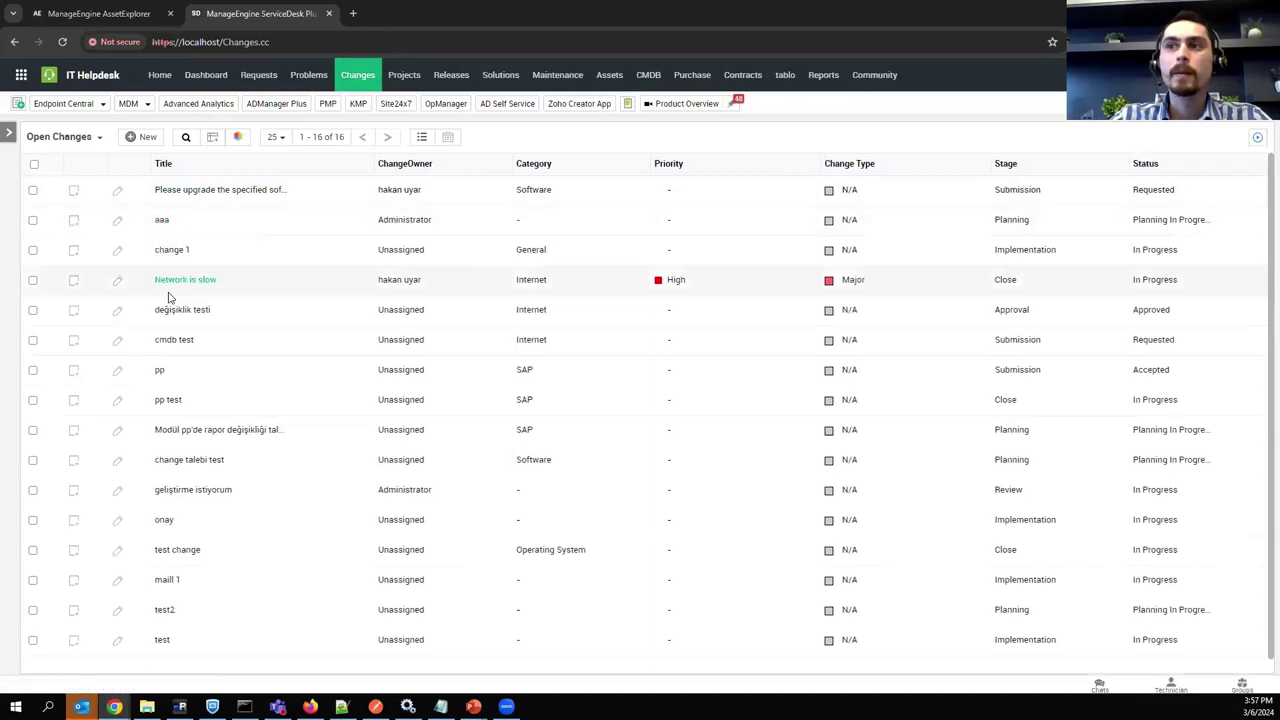
pyautogui.click(206, 280)
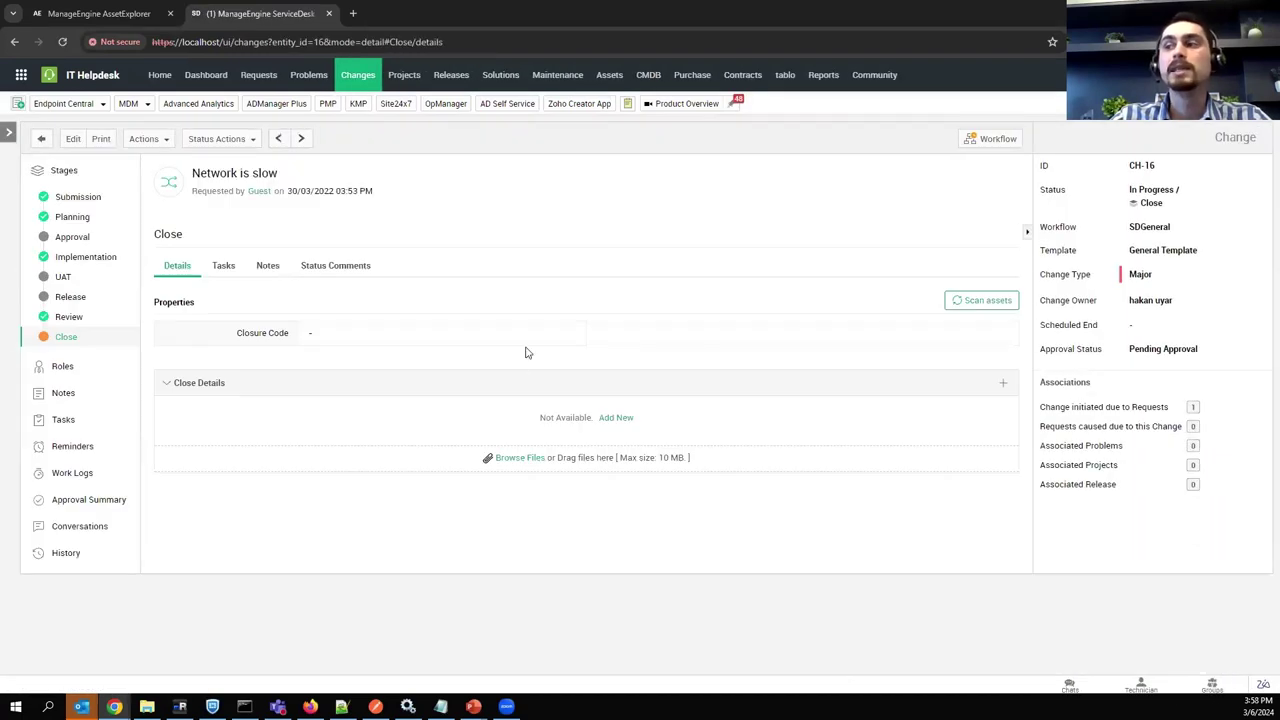
pyautogui.click(90, 200)
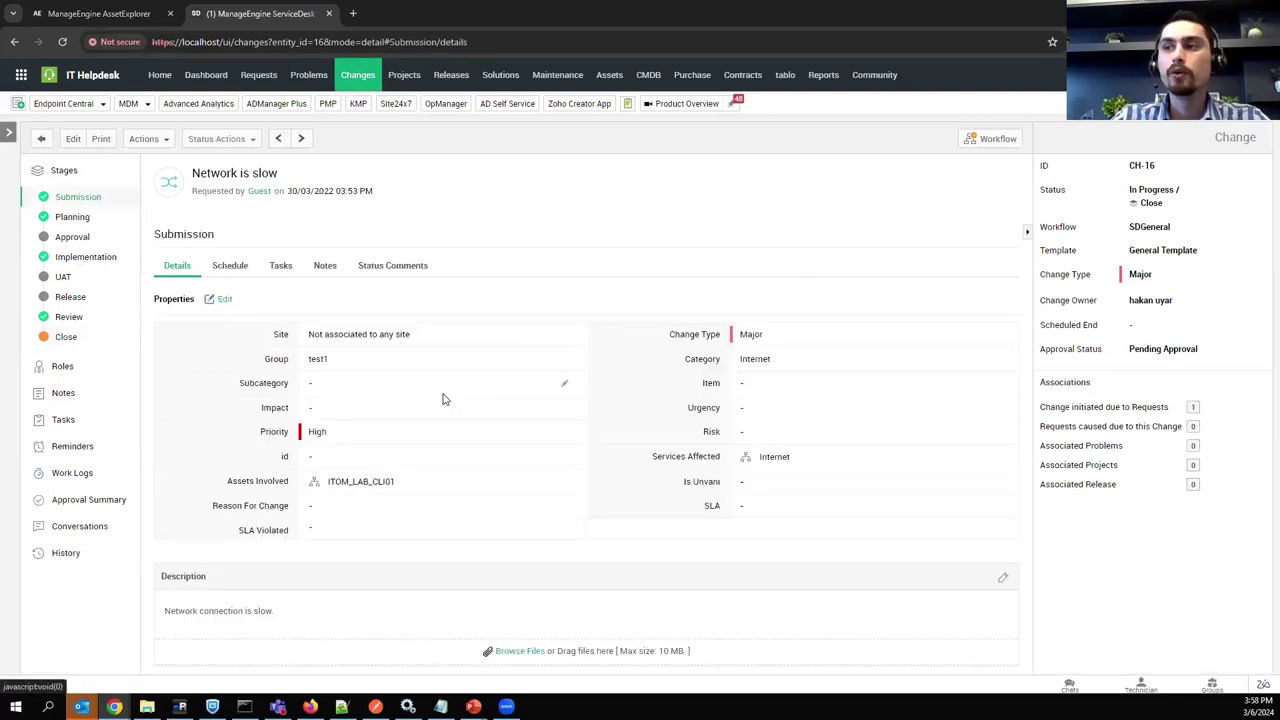
pyautogui.moveTo(230, 484); pyautogui.dragTo(309, 487)
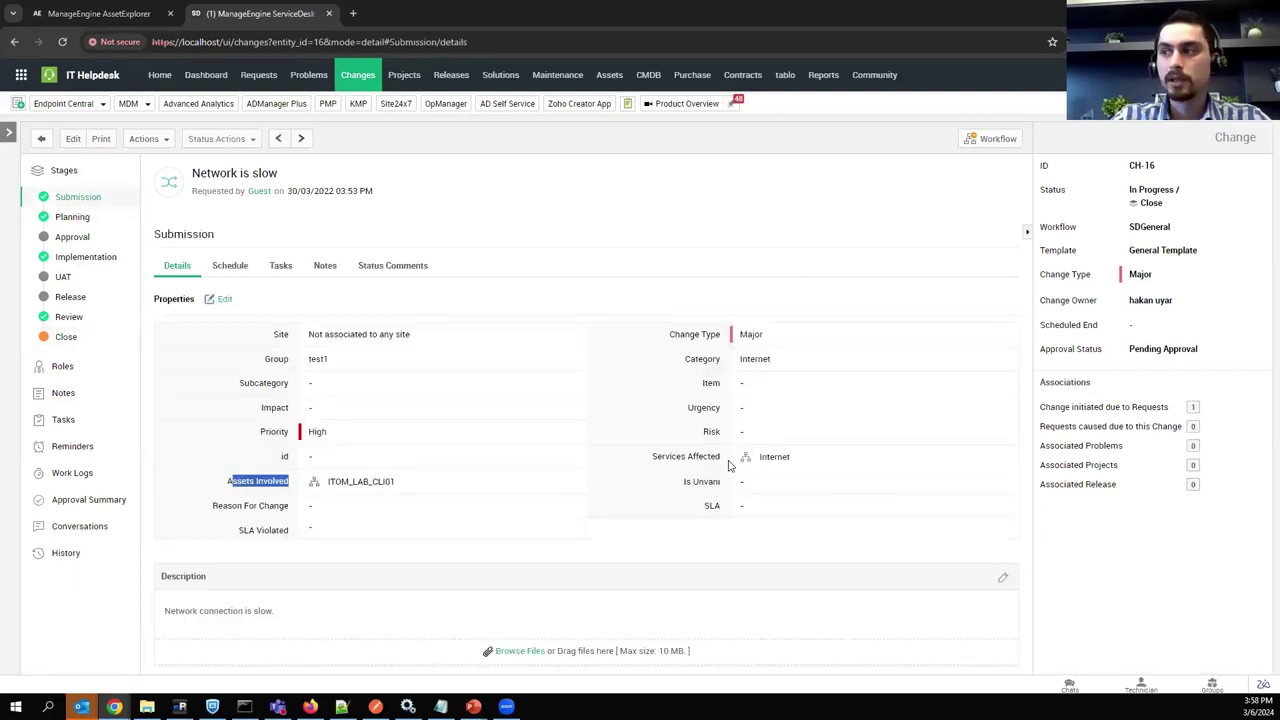
pyautogui.moveTo(680, 466); pyautogui.dragTo(732, 466)
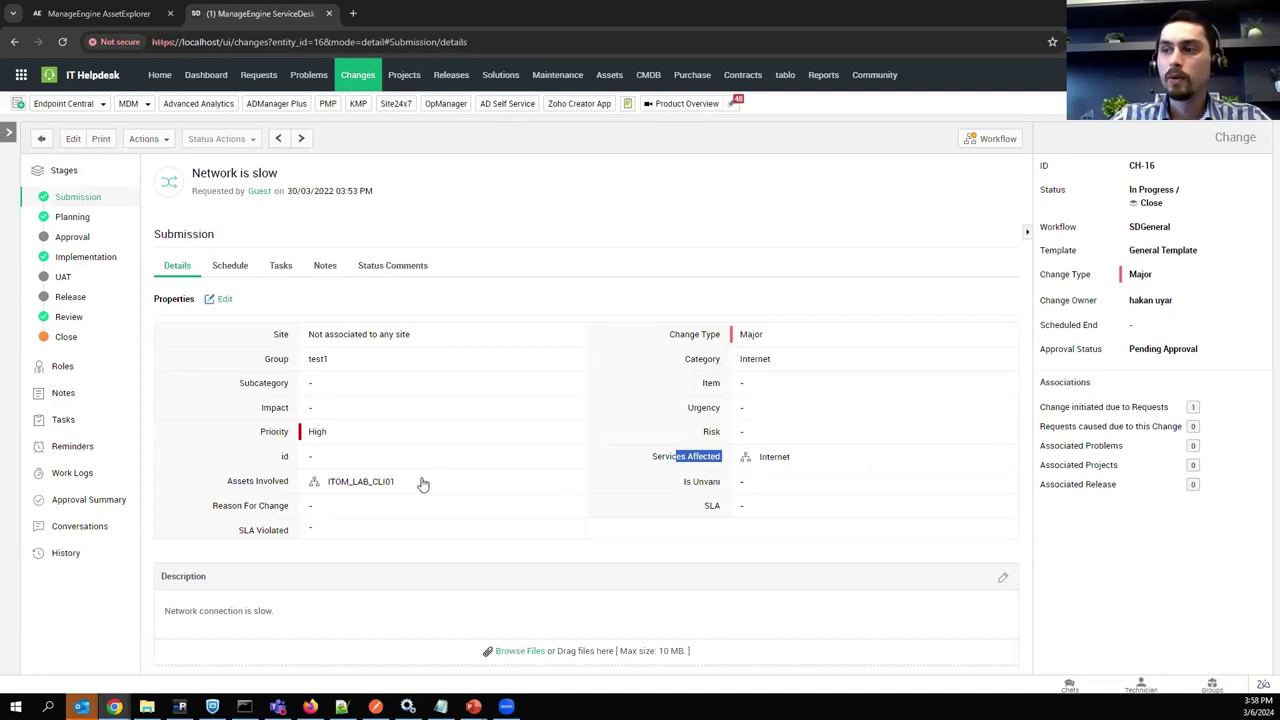
pyautogui.click(314, 482)
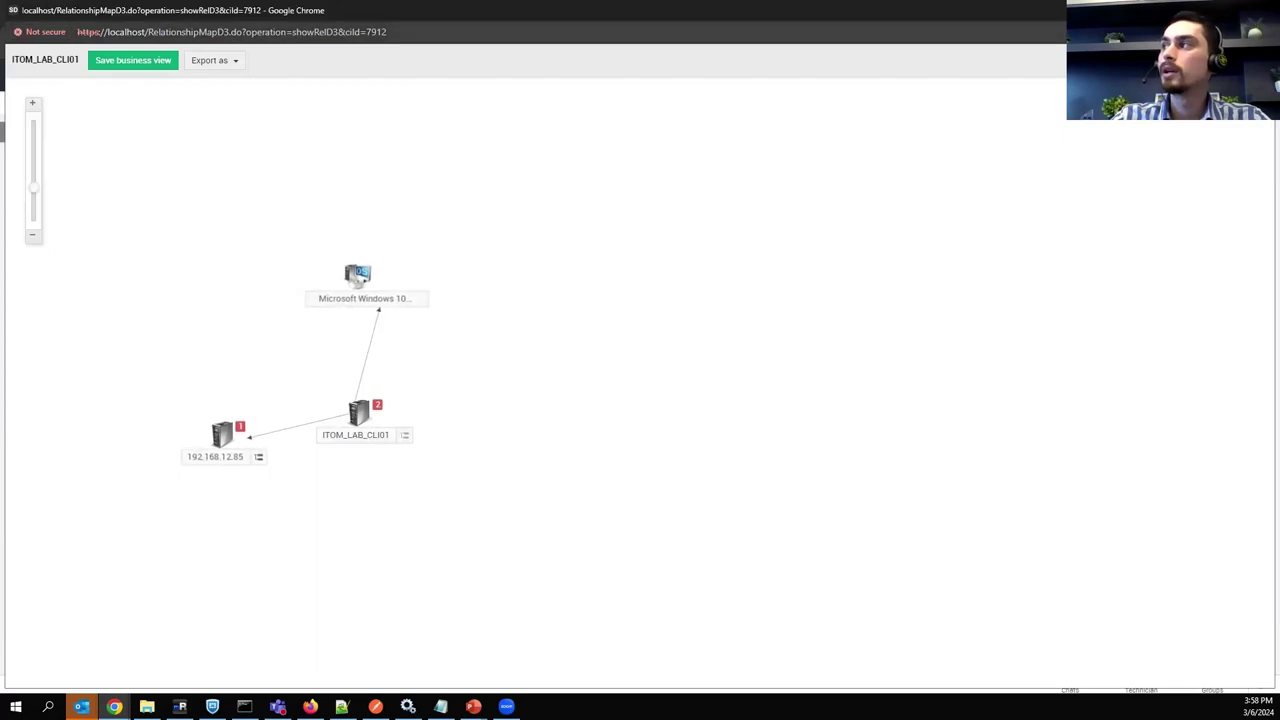
# Close the relationship map and point out the change's Urgency, Risk and Impact fields.
pyautogui.hotkey('ctrl', 'w')
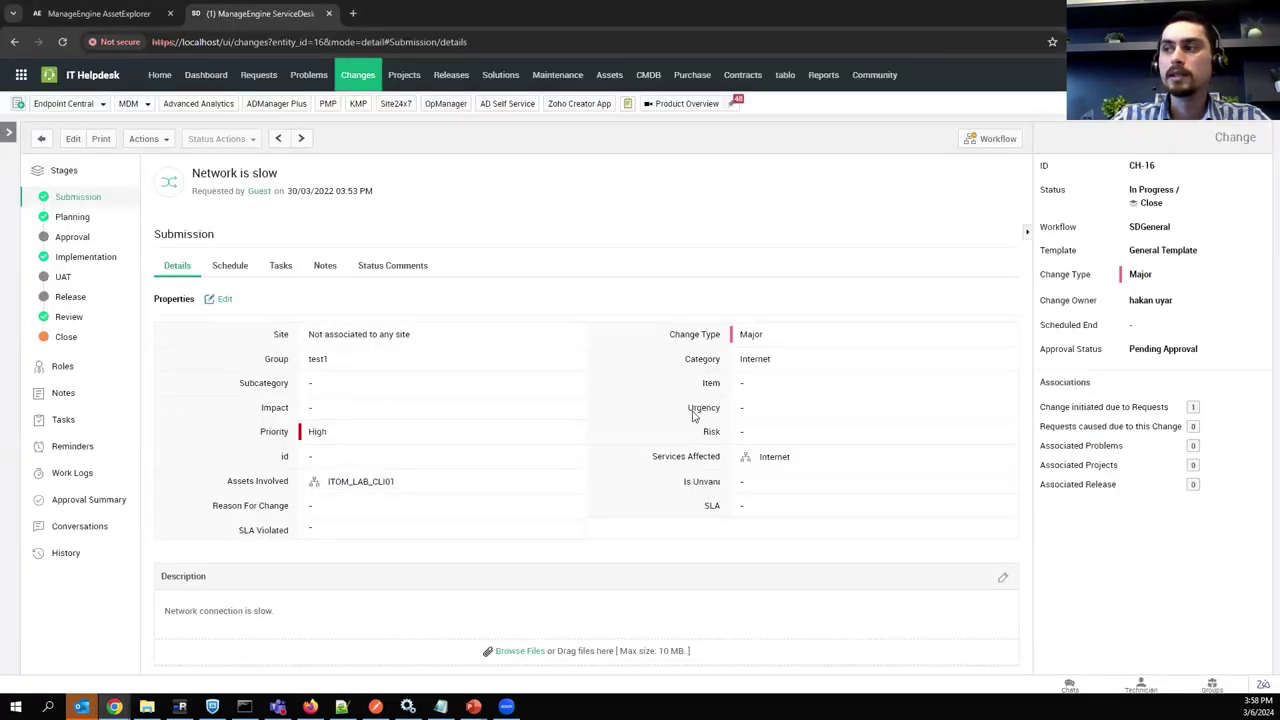
pyautogui.doubleClick(702, 407)
pyautogui.doubleClick(710, 432)
pyautogui.doubleClick(270, 408)
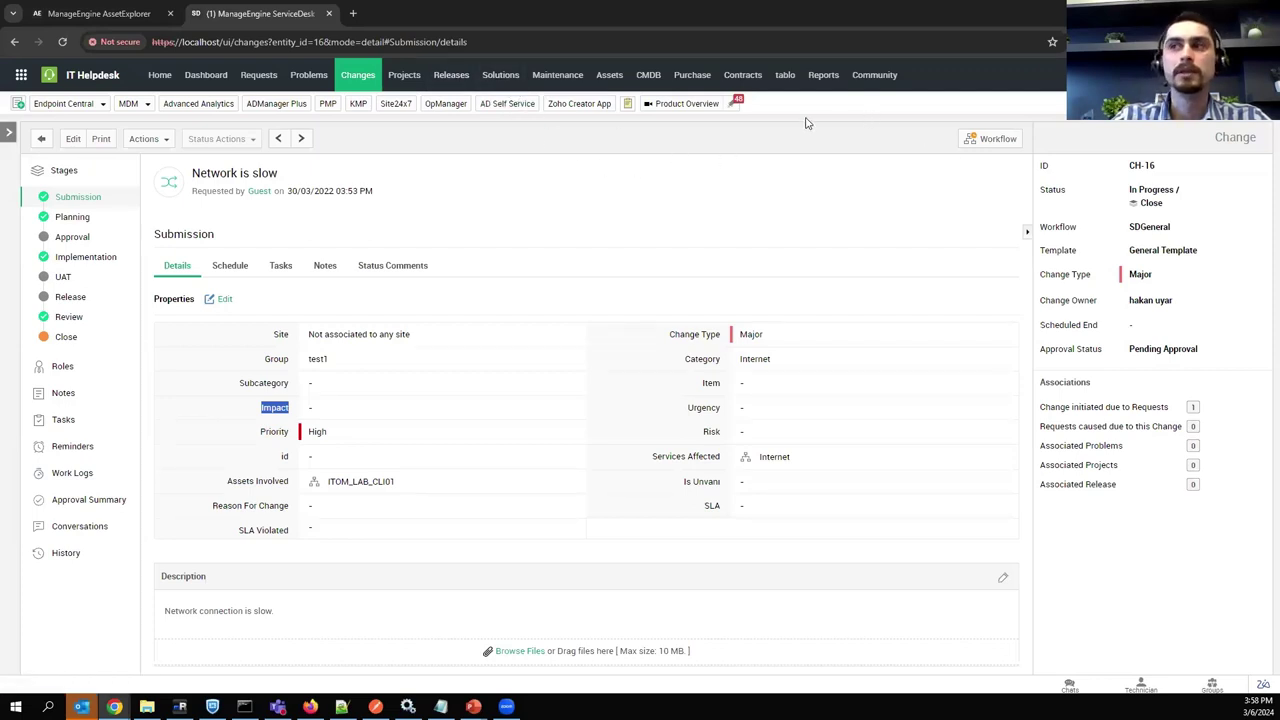
# Switch back to AssetExplorer and bring up the PowerPoint thank-you slide.
pyautogui.click(100, 13)
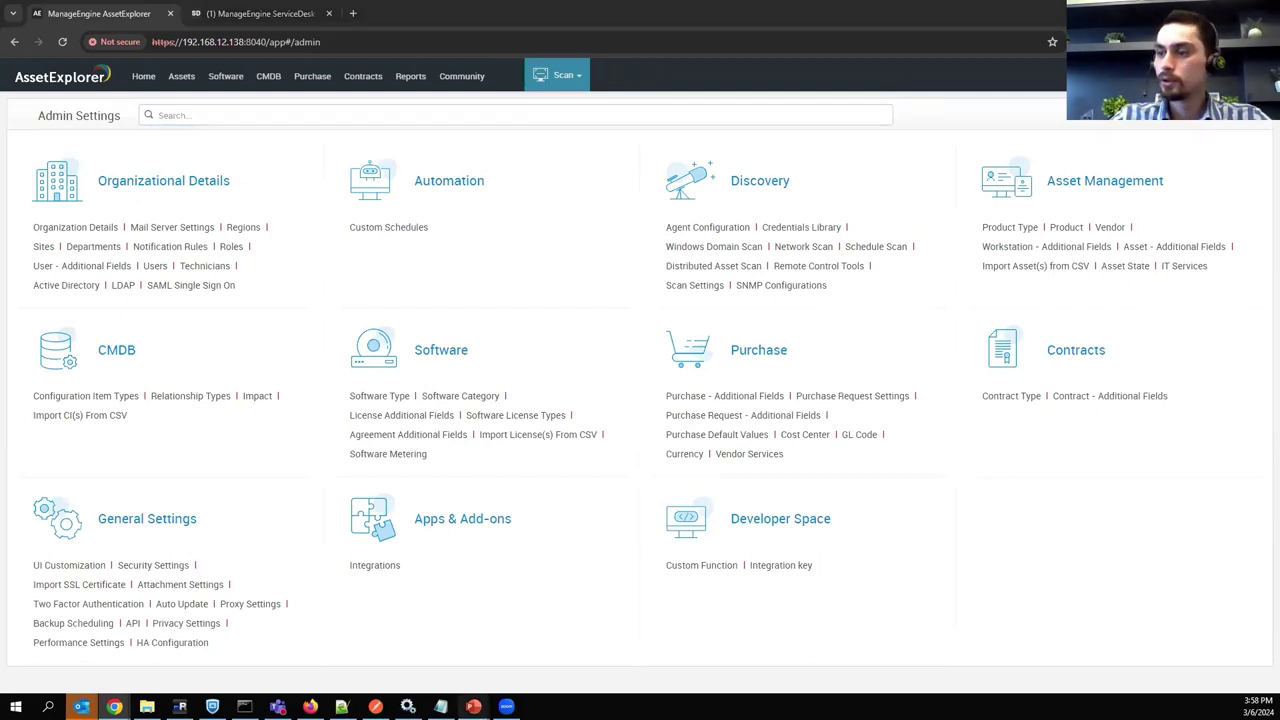
pyautogui.moveTo(474, 706)
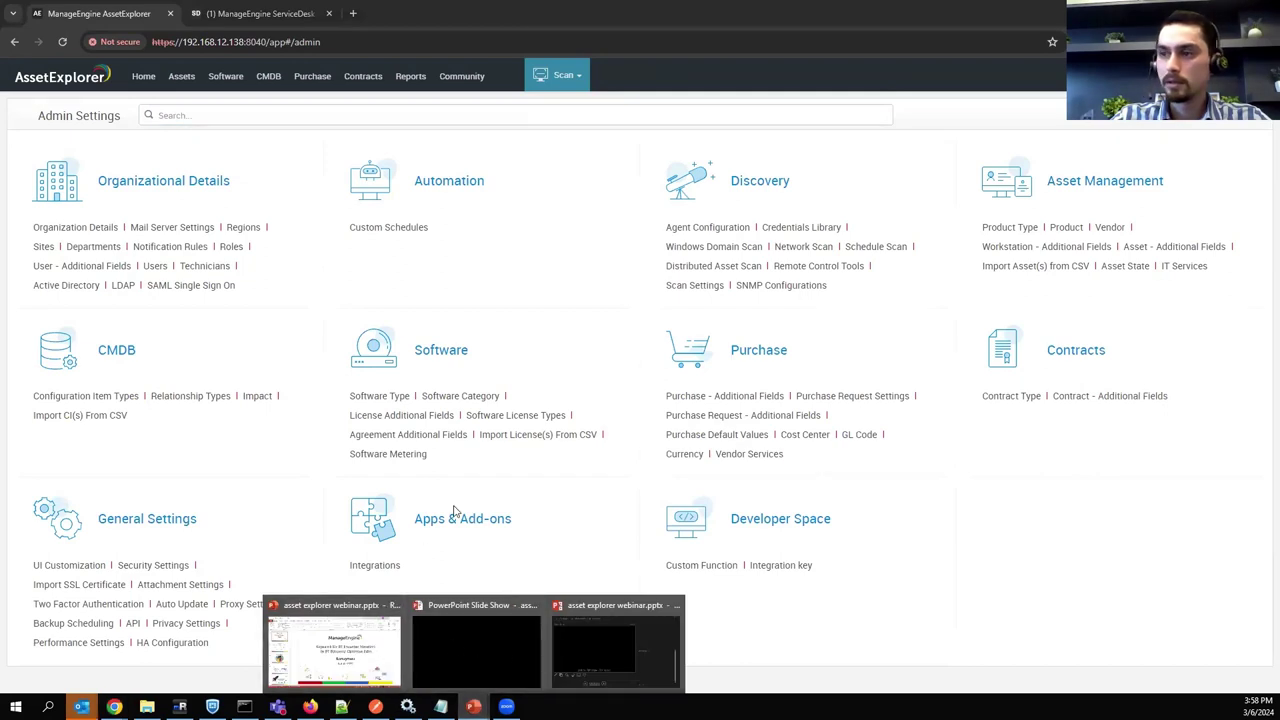
pyautogui.click(489, 644)
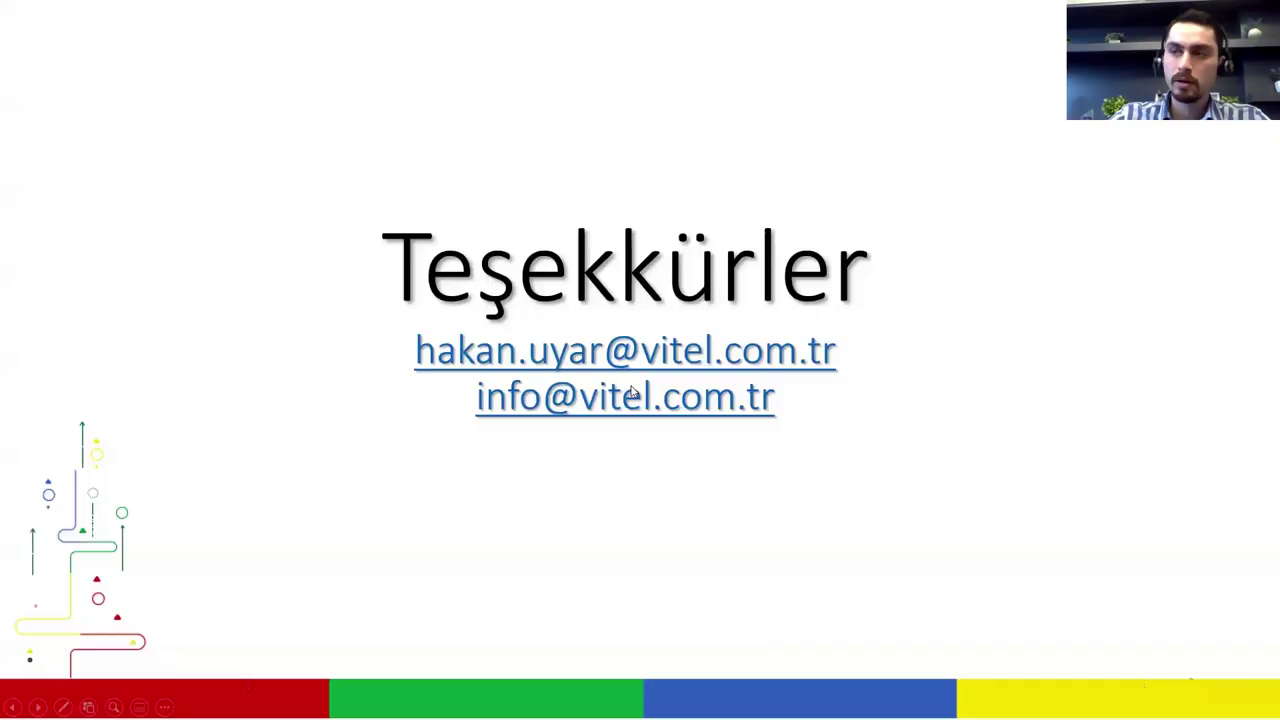